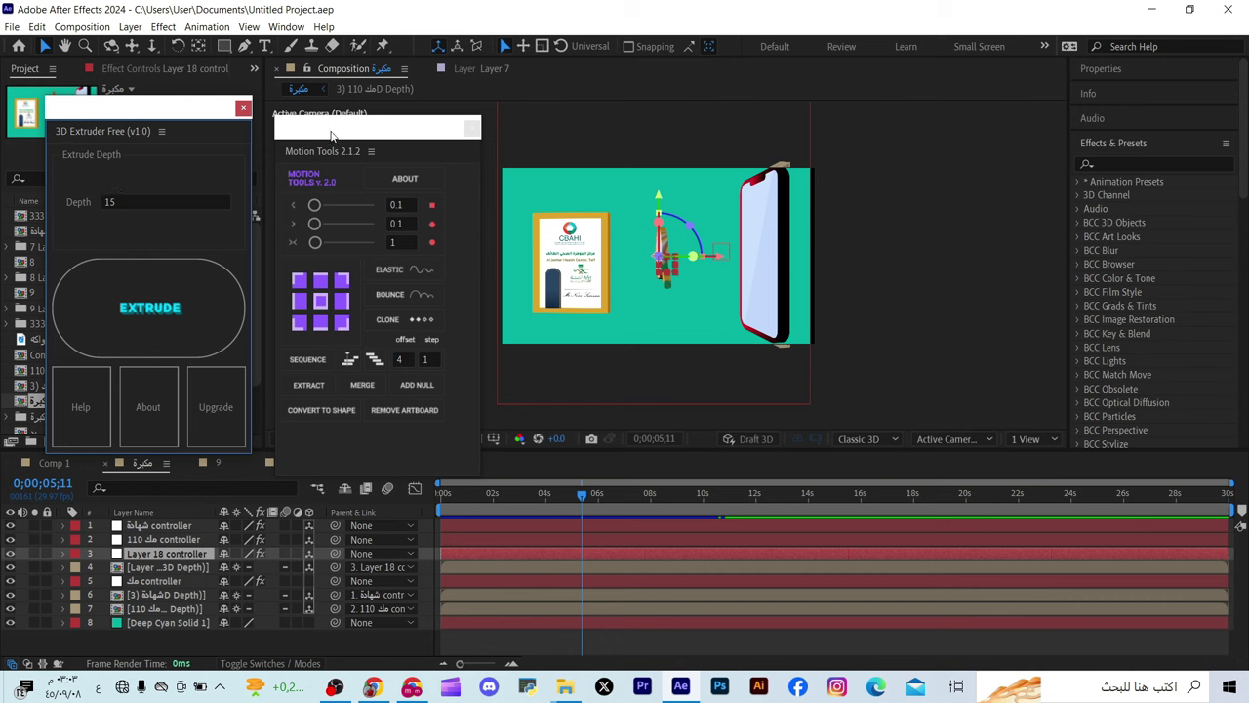
{"action": "left_click_drag", "start_coordinate": [332, 135], "coordinate": [327, 187]}
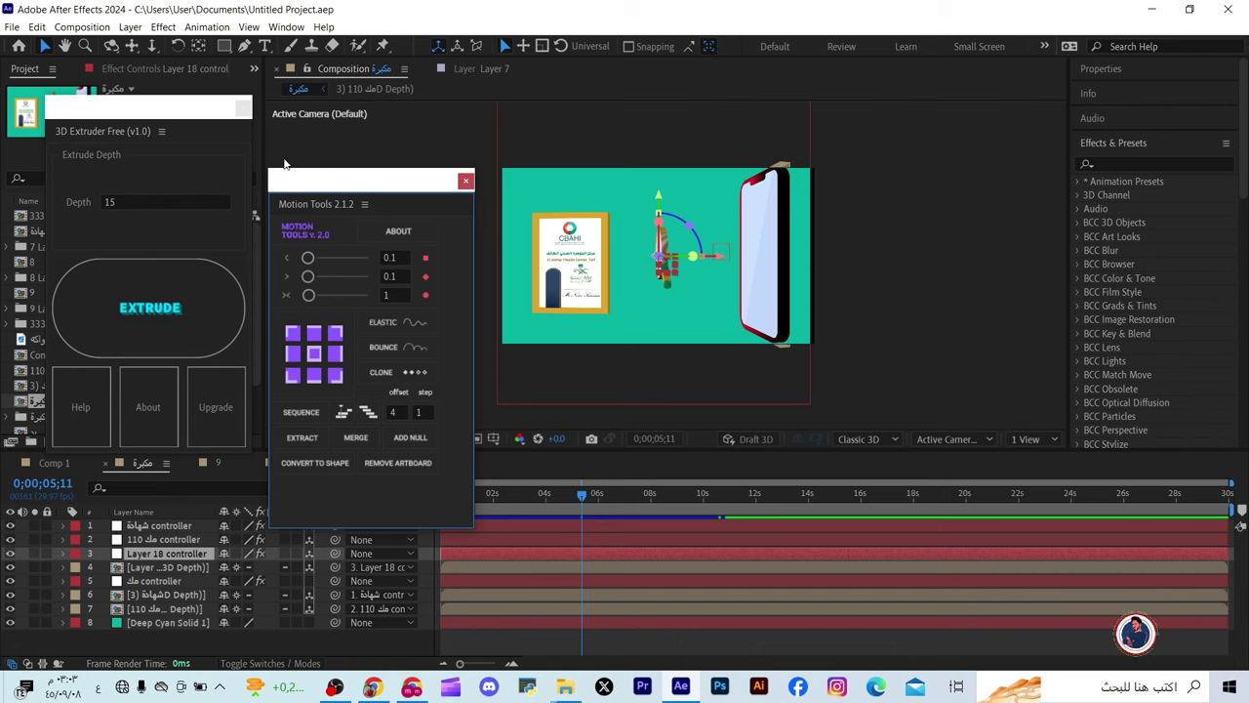
{"action": "left_click_drag", "start_coordinate": [207, 115], "coordinate": [193, 120]}
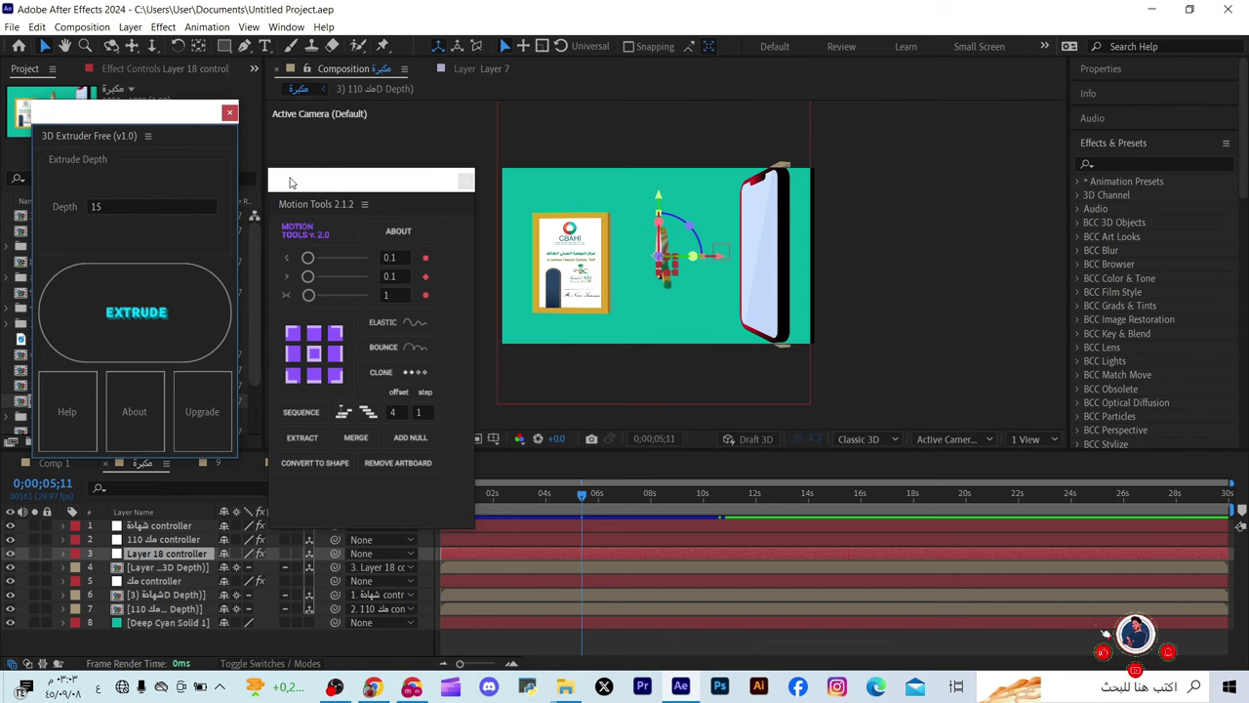
{"action": "left_click_drag", "start_coordinate": [302, 183], "coordinate": [274, 114]}
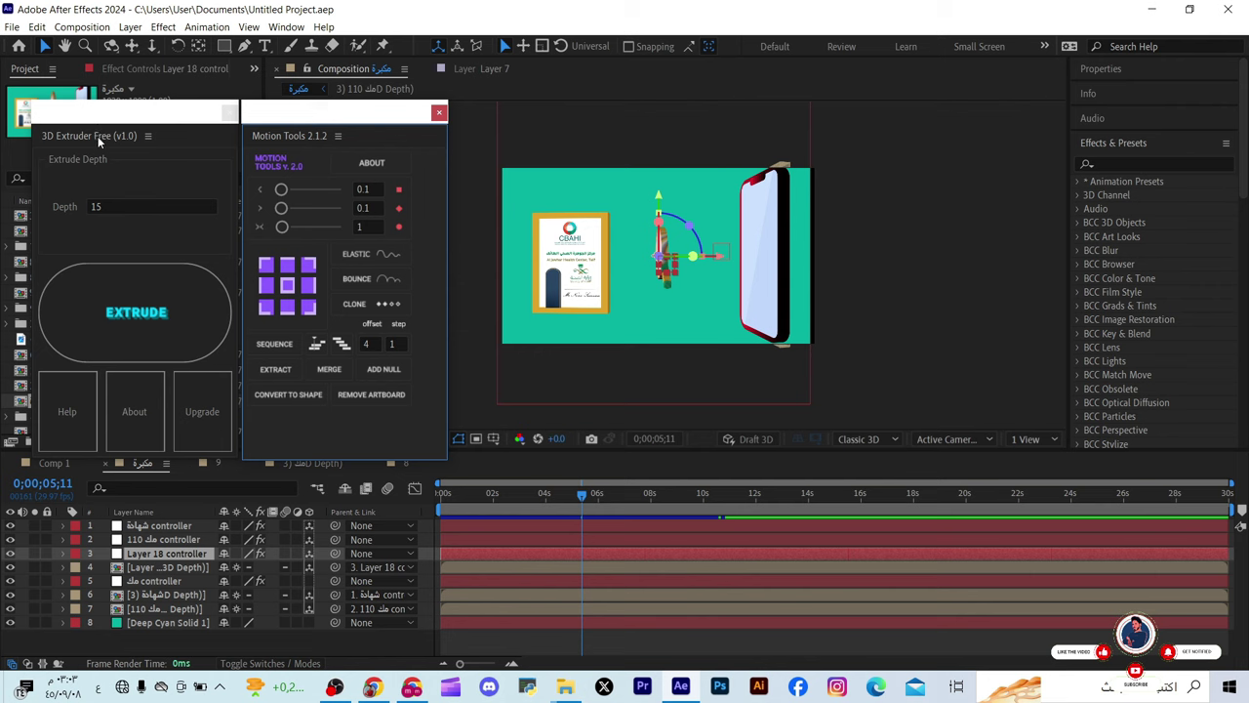
{"action": "left_click_drag", "start_coordinate": [347, 119], "coordinate": [401, 106]}
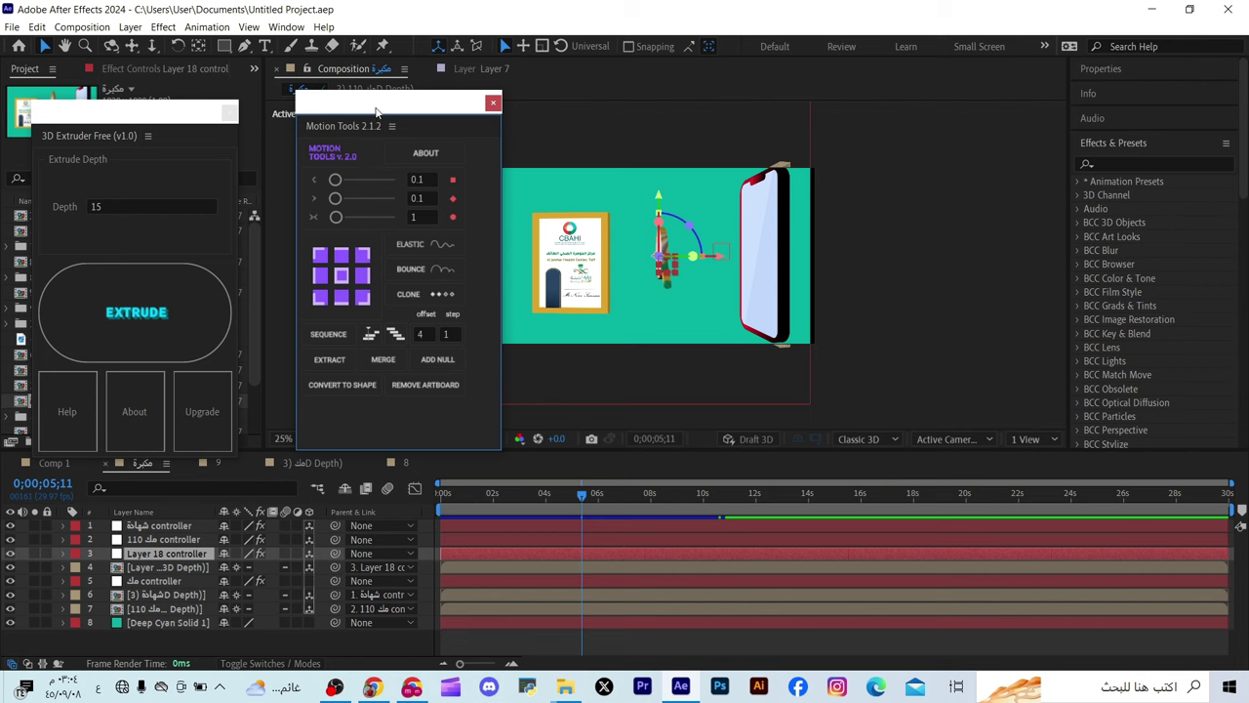
{"action": "left_click_drag", "start_coordinate": [375, 110], "coordinate": [371, 118]}
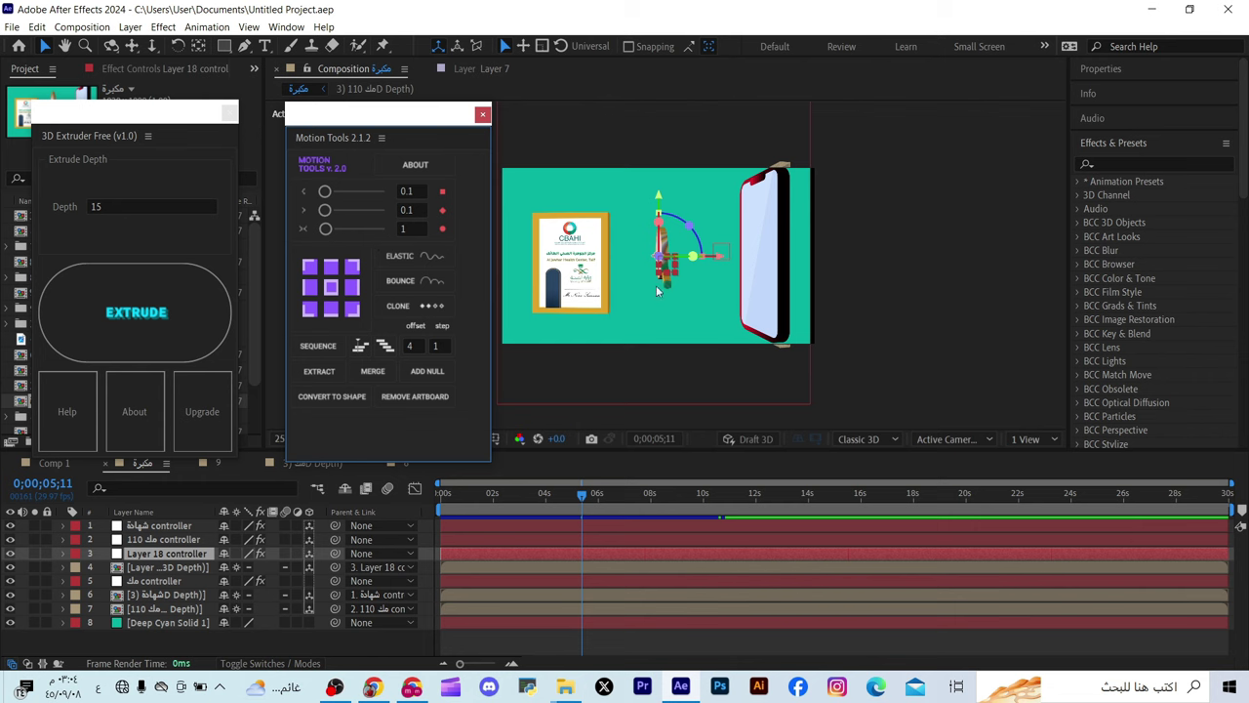
Move the floating 3D Extruder Free and Motion Tools panels apart so they no longer cover the composition preview
{"action": "scroll", "coordinate": [622, 251], "scroll_direction": "up", "scroll_amount": 2}
{"action": "left_click_drag", "start_coordinate": [389, 116], "coordinate": [260, 122]}
{"action": "left_click_drag", "start_coordinate": [146, 117], "coordinate": [1163, 127]}
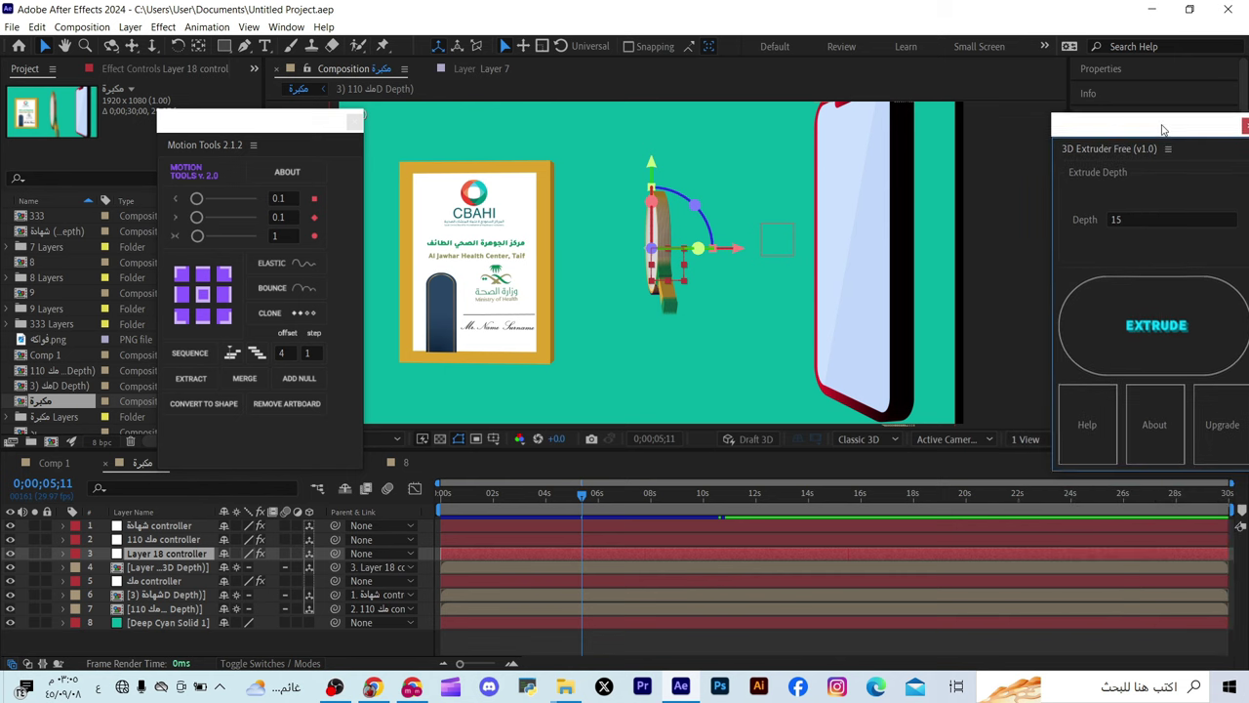
{"action": "left_click_drag", "start_coordinate": [298, 126], "coordinate": [210, 133]}
{"action": "left_click", "coordinate": [293, 115]}
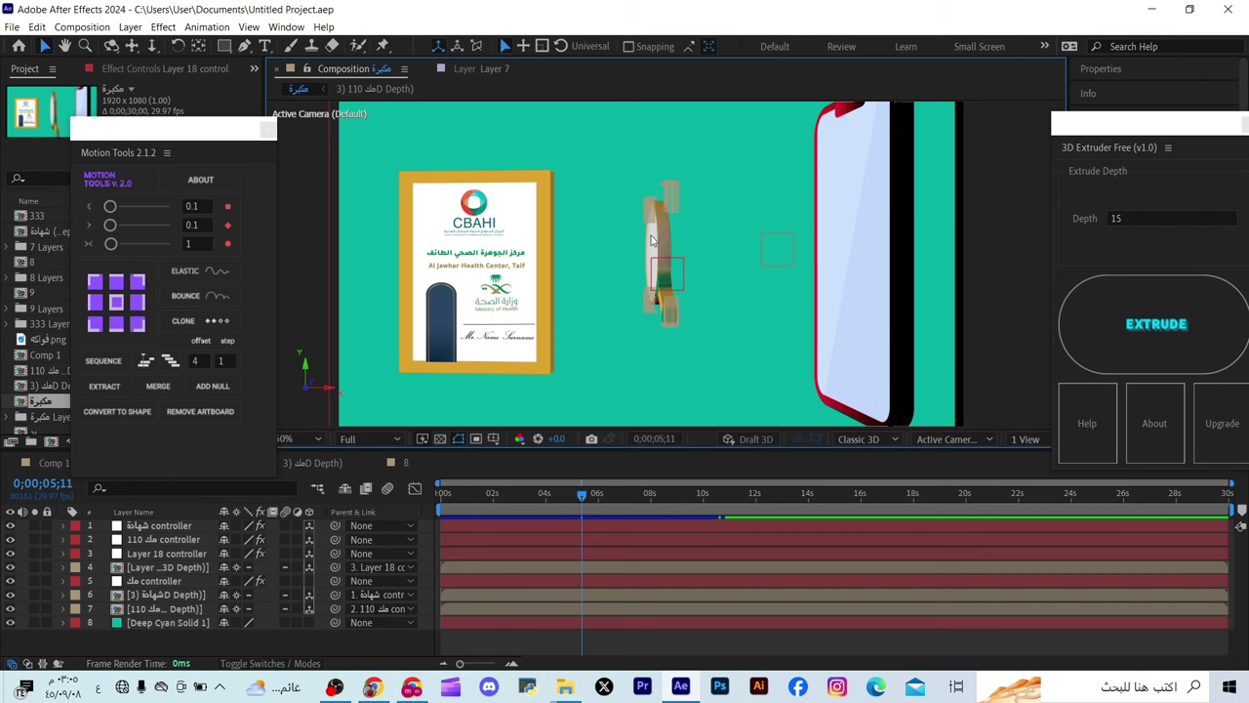
Undo the earlier edits back to the flat certificate layer before its 3D extrusion
{"action": "scroll", "coordinate": [659, 206], "scroll_direction": "down", "scroll_amount": 2}
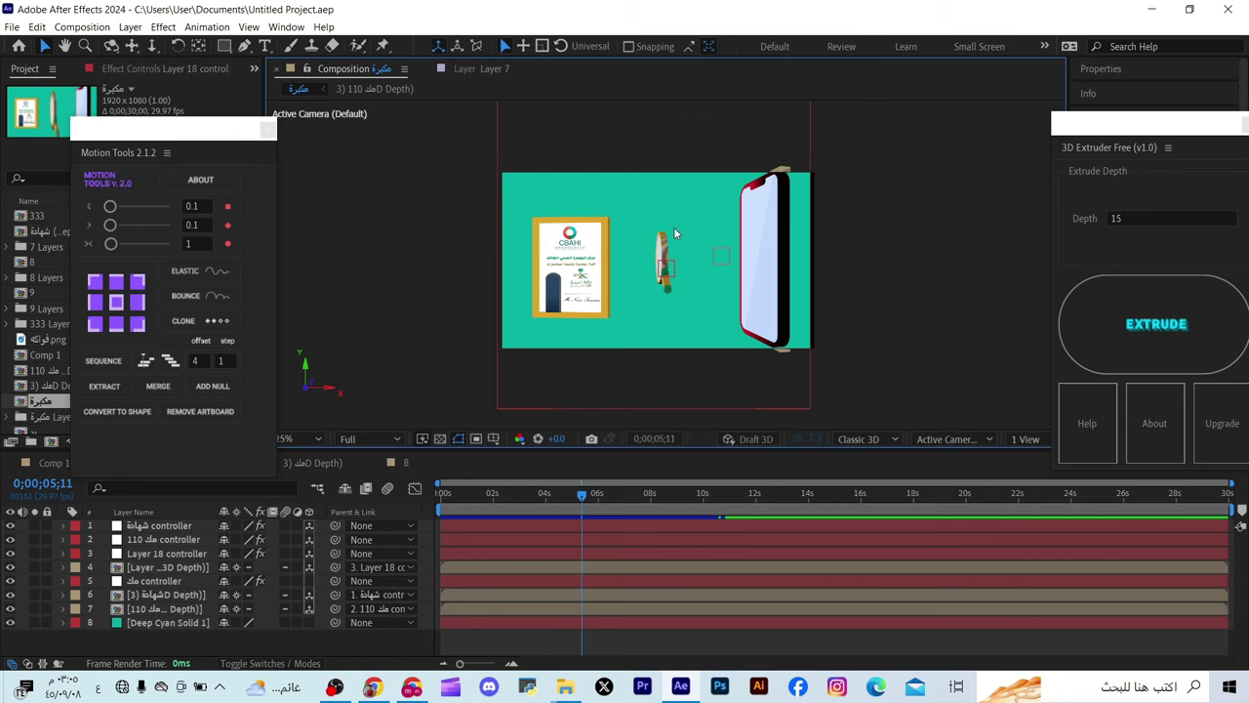
{"action": "scroll", "coordinate": [674, 227], "scroll_direction": "up", "scroll_amount": 2}
{"action": "key", "text": "ctrl+z"}
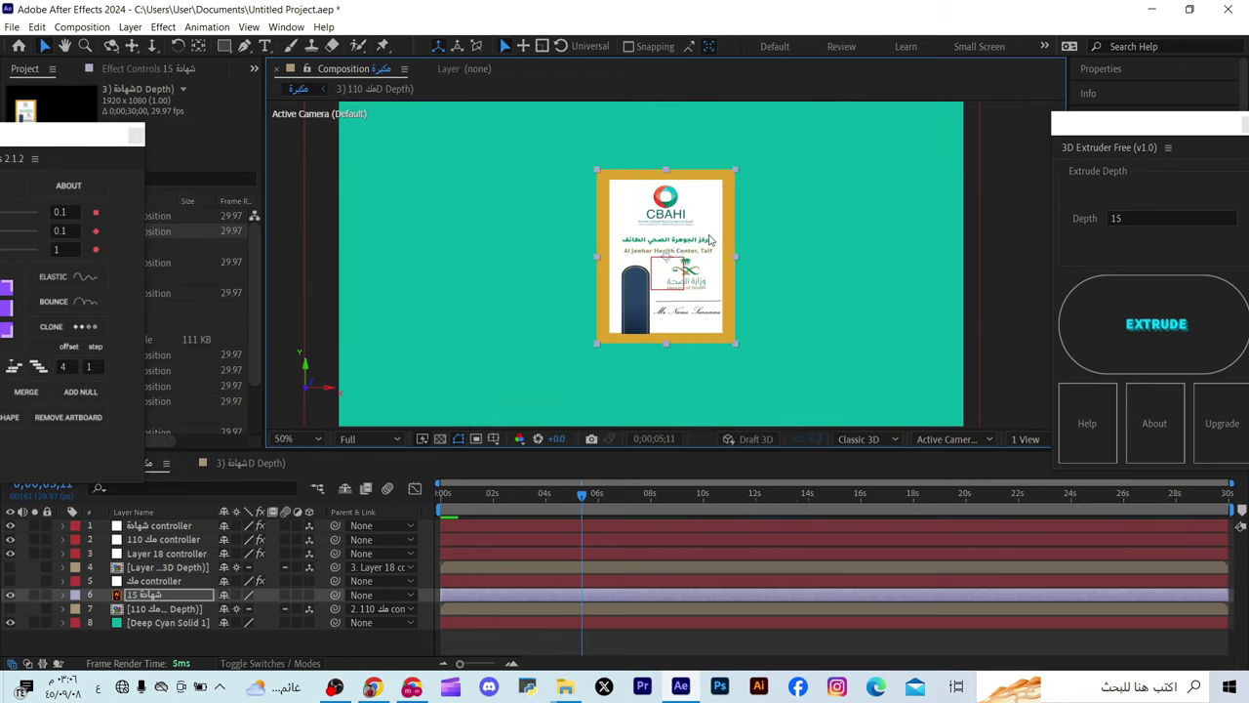
Start Scale keyframing on the certificate layer with a keyframe at 0;00;04;03 enlarged to 263.8, 245.9%
{"action": "key", "text": "s"}
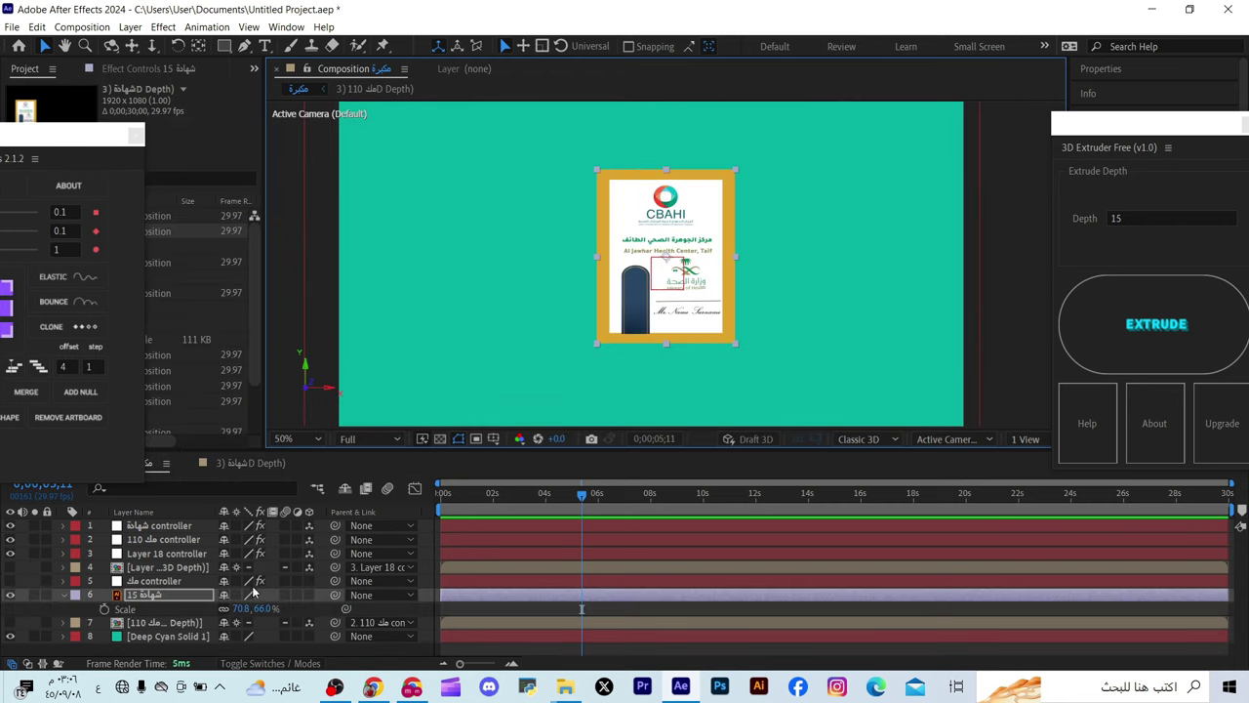
{"action": "mouse_move", "coordinate": [256, 608]}
{"action": "left_mouse_down"}
{"action": "mouse_move", "coordinate": [582, 608]}
{"action": "mouse_move", "coordinate": [259, 609]}
{"action": "left_mouse_up"}
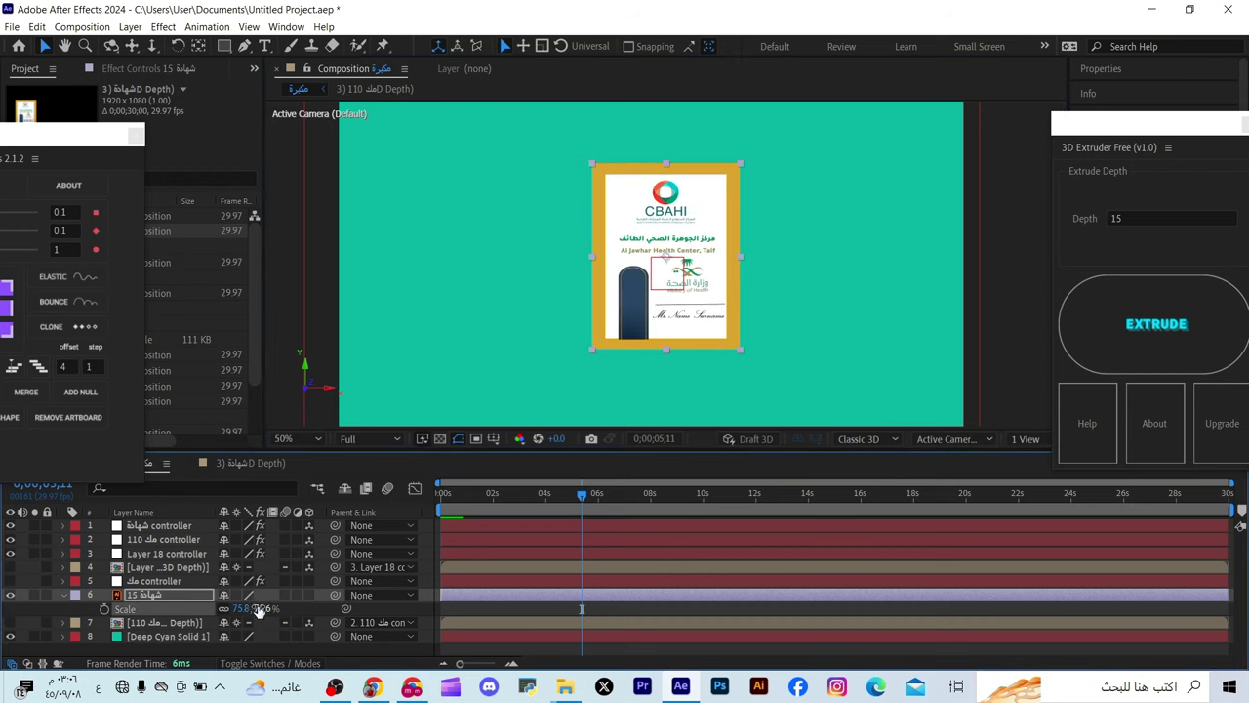
{"action": "left_click", "coordinate": [104, 608]}
{"action": "left_click_drag", "start_coordinate": [582, 609], "coordinate": [547, 608]}
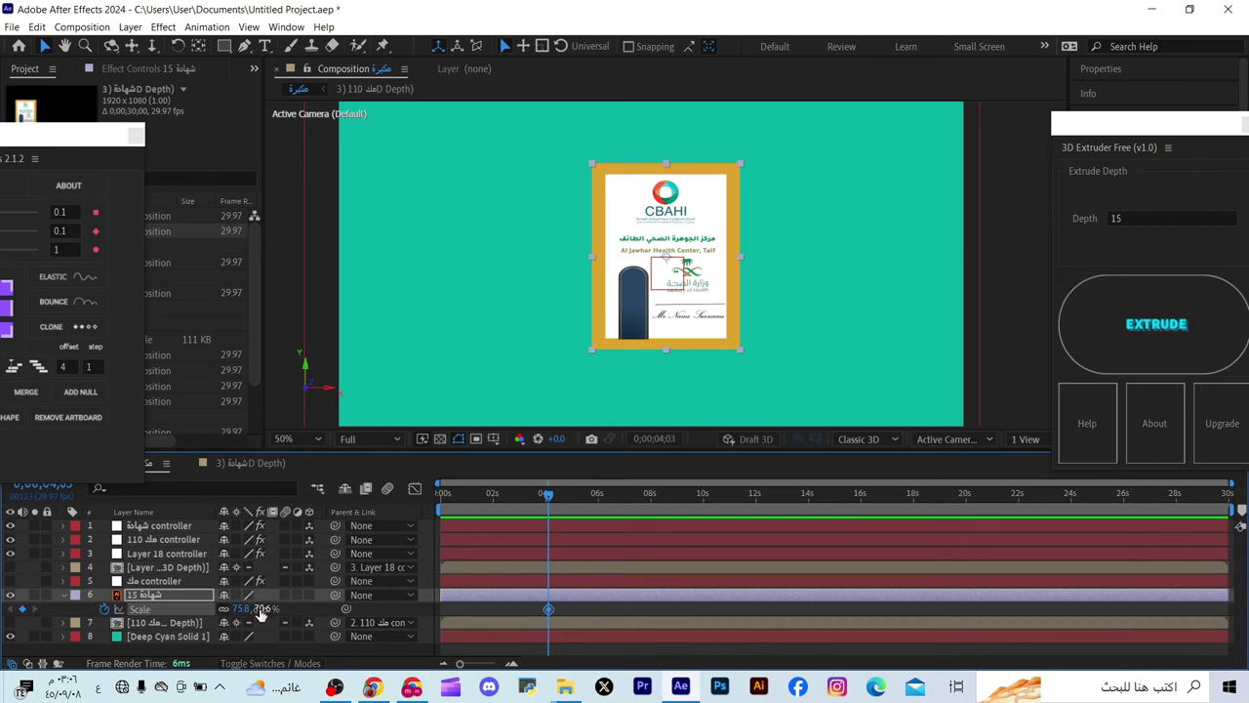
{"action": "left_click_drag", "start_coordinate": [249, 608], "coordinate": [293, 608]}
{"action": "key", "text": "comma"}
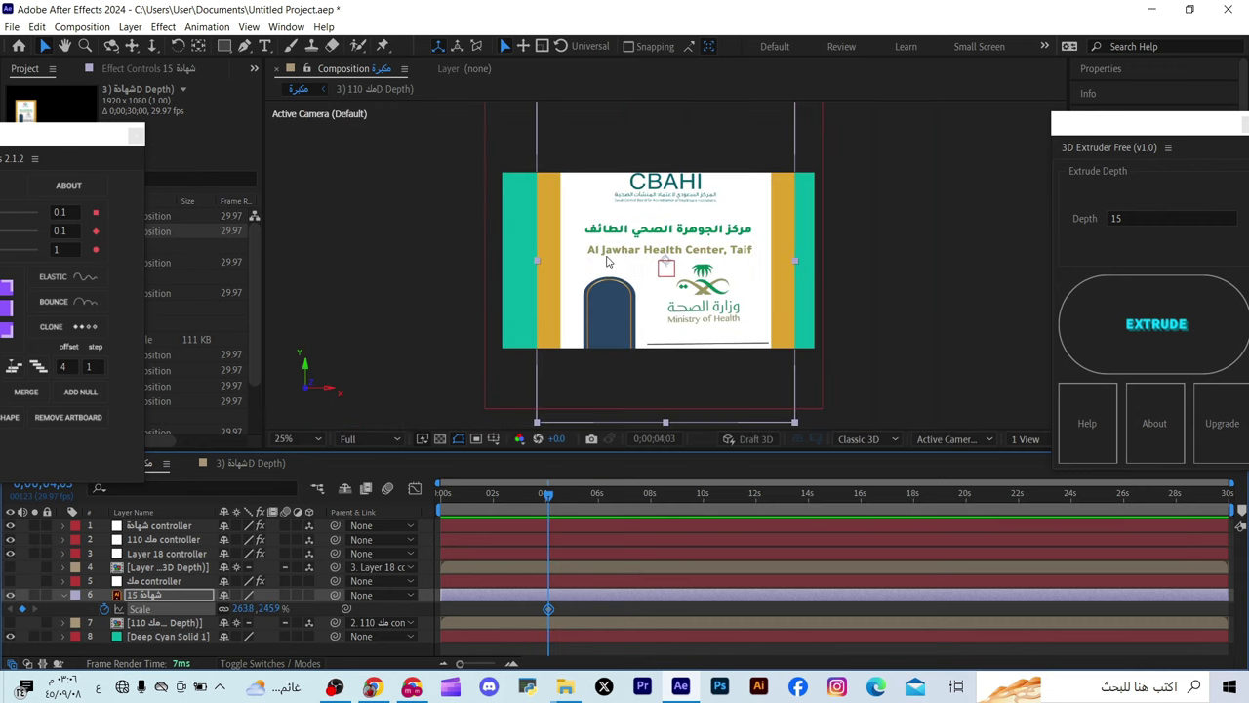
Add a second Scale keyframe at 0;00;04;25 on the certificate layer, with the proportional scale set to 100%
{"action": "left_click_drag", "start_coordinate": [548, 498], "coordinate": [568, 498]}
{"action": "left_click", "coordinate": [252, 608]}
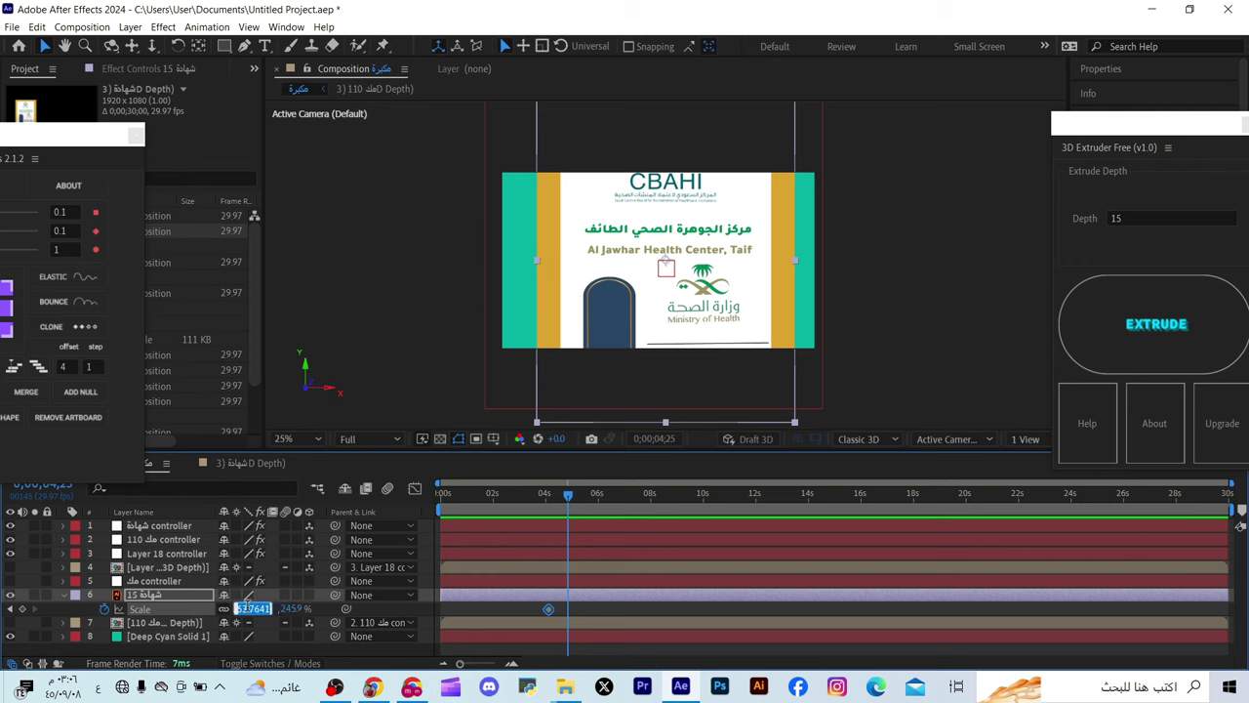
{"action": "type", "text": "100"}
{"action": "key", "text": "Return"}
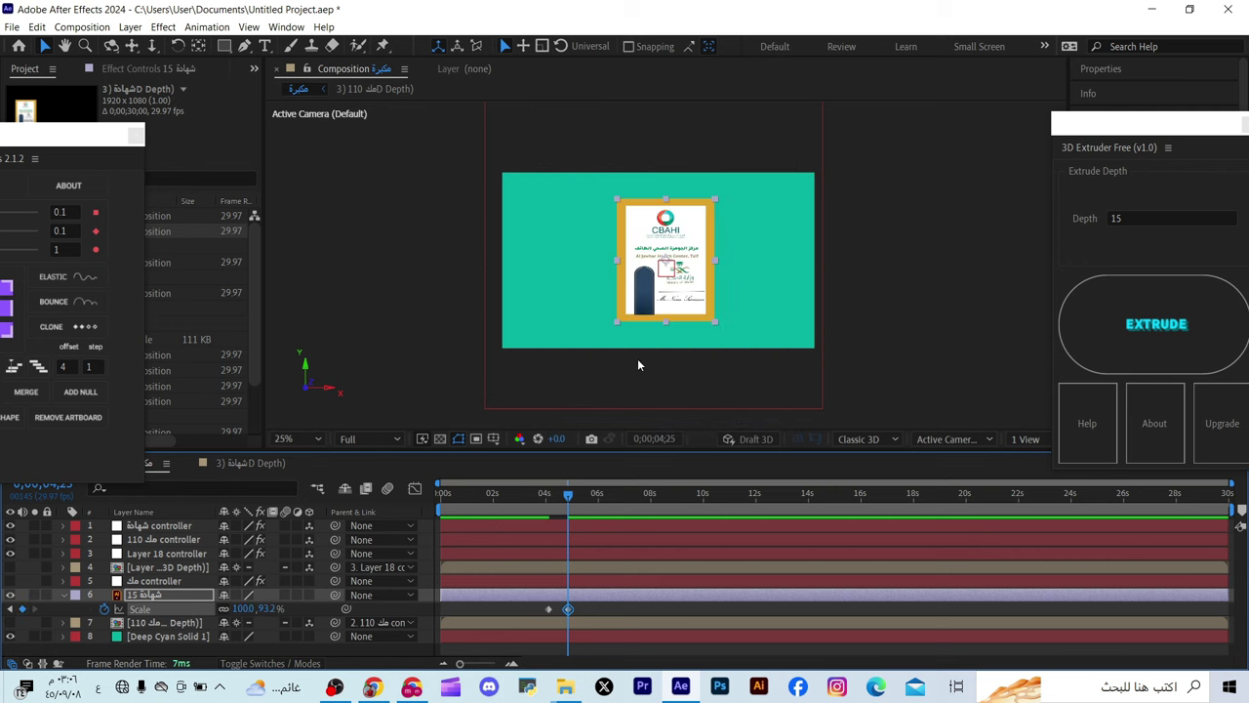
Play back the certificate's scale animation from about the four-second mark
{"action": "left_click_drag", "start_coordinate": [570, 494], "coordinate": [546, 501]}
{"action": "key", "text": "space"}
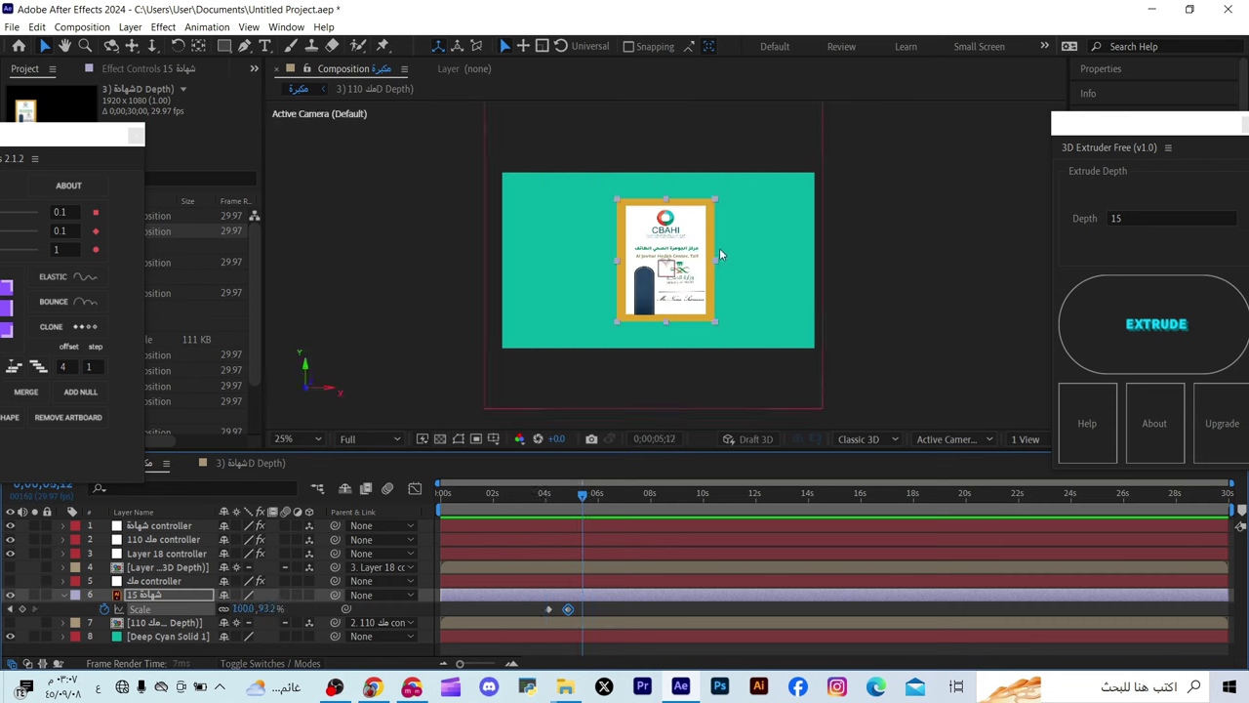
{"action": "scroll", "coordinate": [719, 248], "scroll_direction": "up", "scroll_amount": 1}
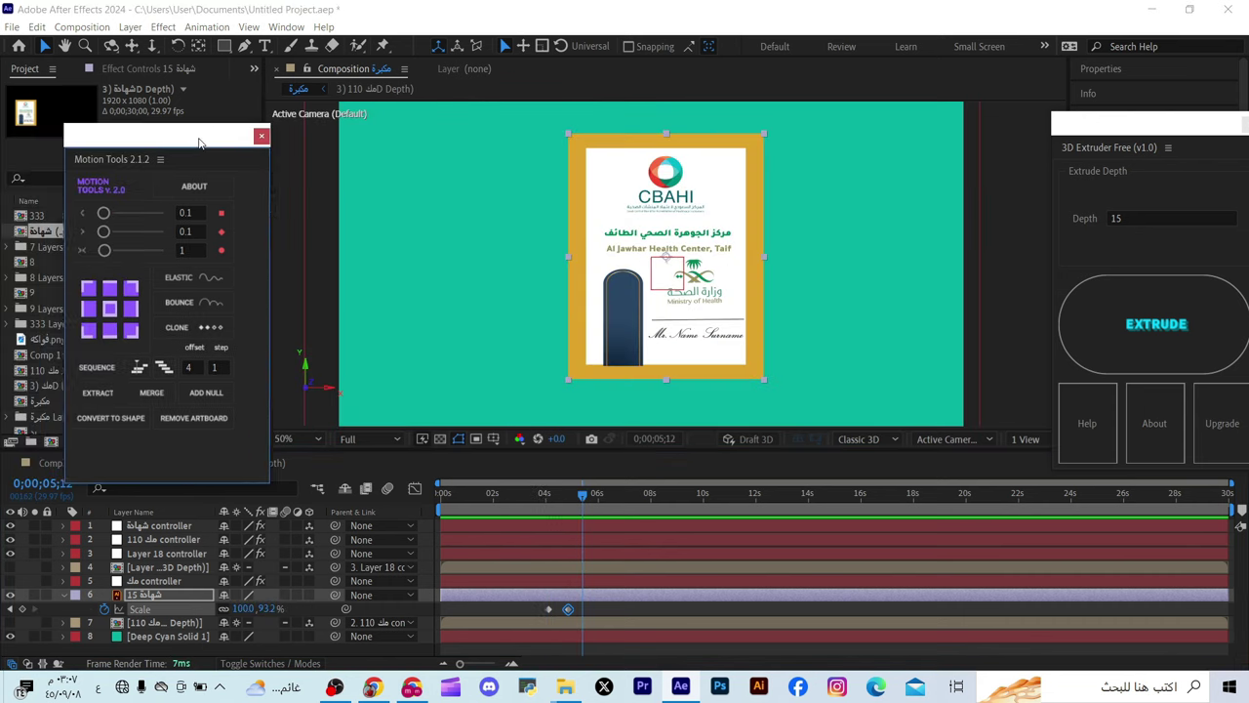
Bring the Motion Tools panel fully into view and apply its Elastic expression to both Scale keyframes of the certificate
{"action": "left_click_drag", "start_coordinate": [74, 139], "coordinate": [252, 126]}
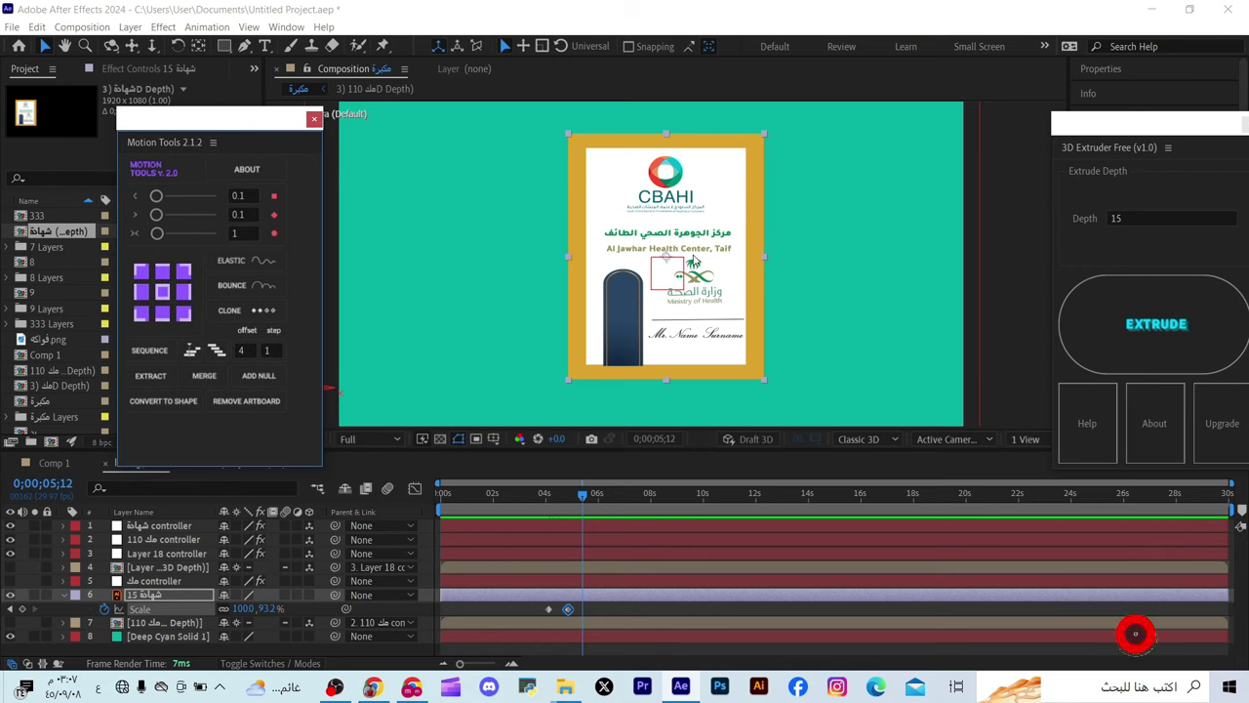
{"action": "key", "text": "comma"}
{"action": "left_click_drag", "start_coordinate": [581, 492], "coordinate": [548, 494]}
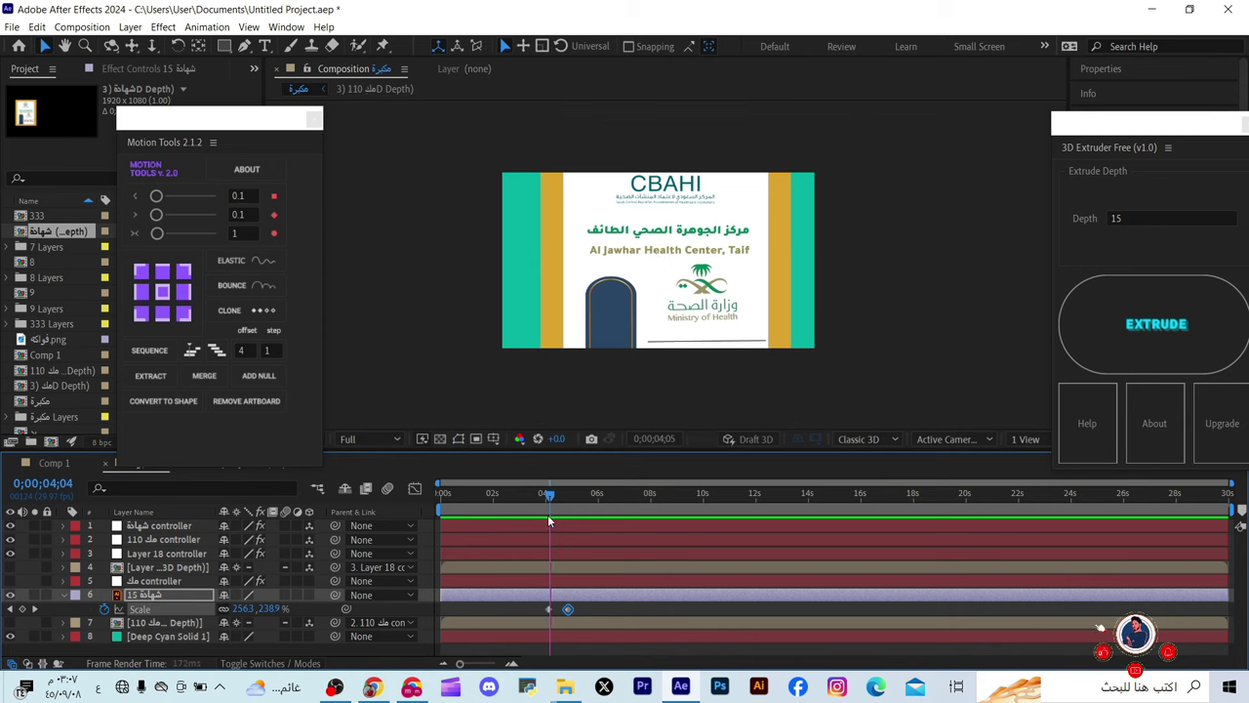
{"action": "left_click", "coordinate": [581, 491]}
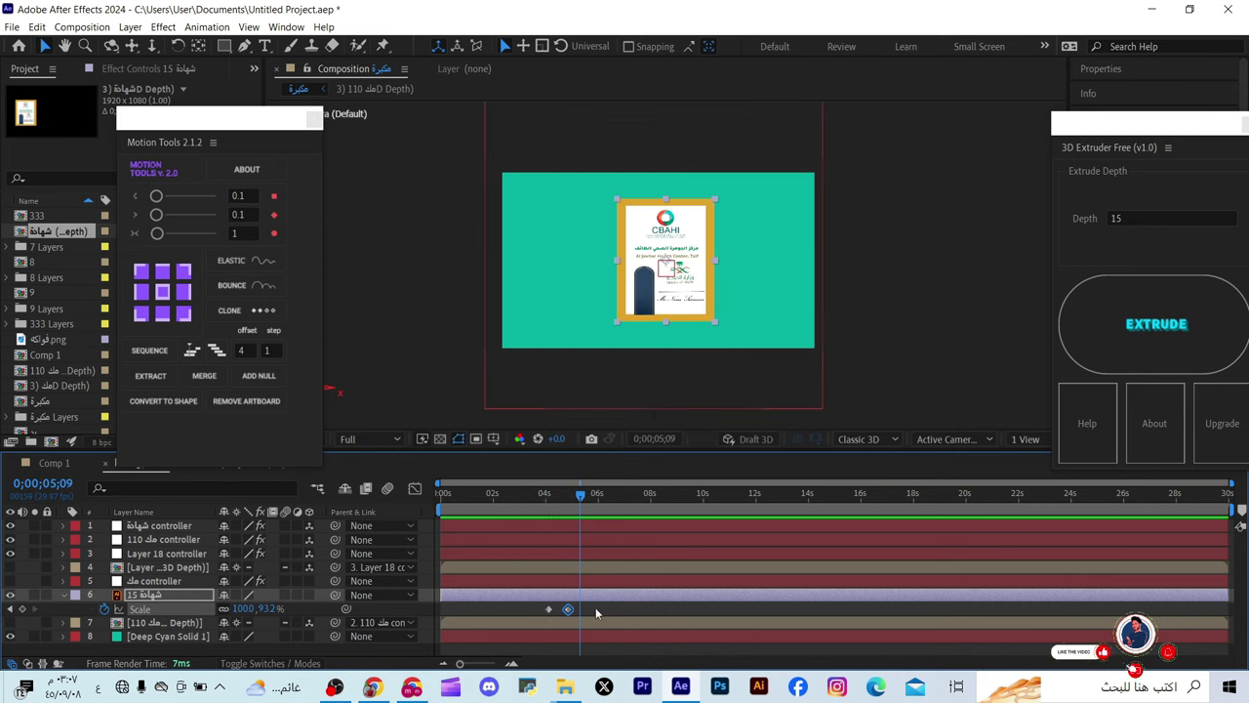
{"action": "left_click_drag", "start_coordinate": [594, 604], "coordinate": [543, 615]}
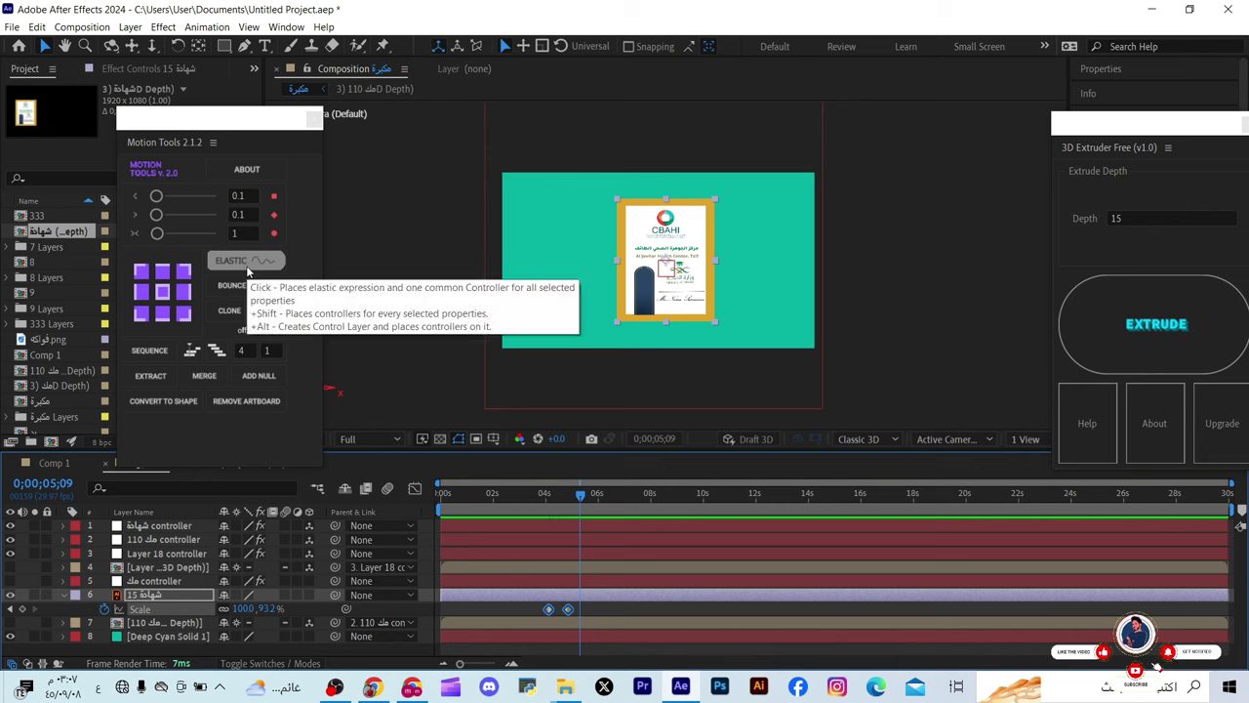
{"action": "left_click", "coordinate": [248, 264]}
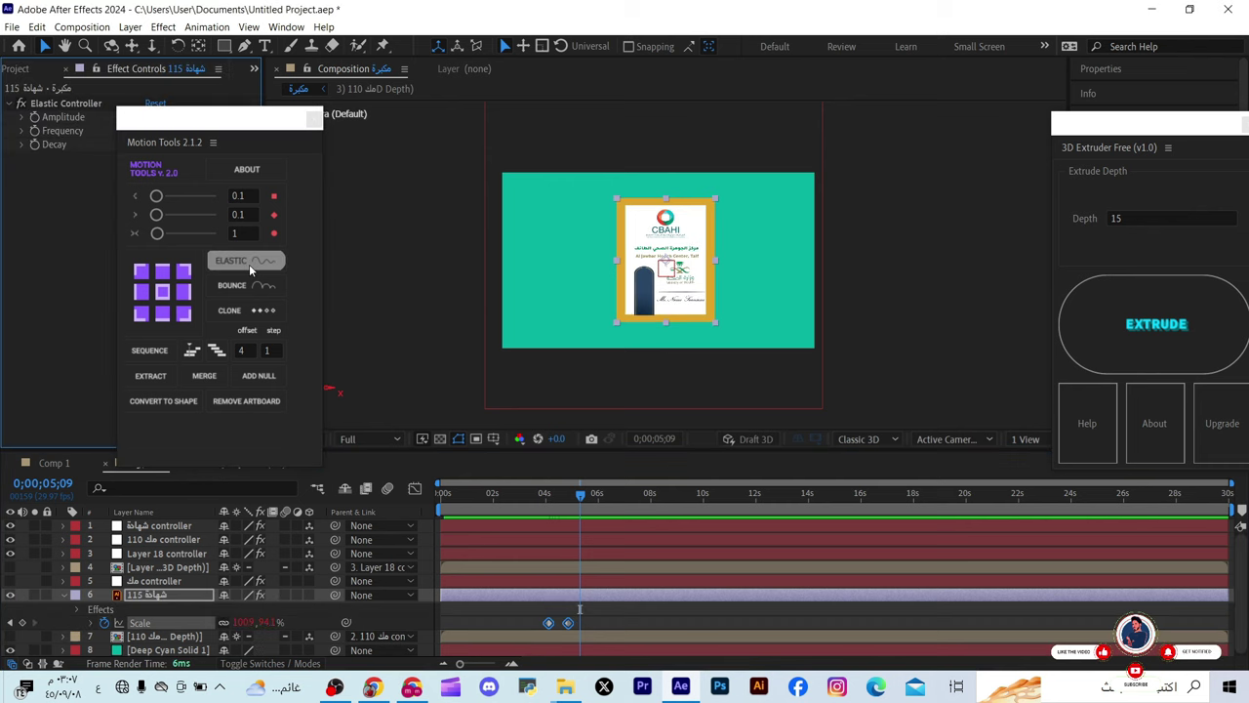
Play back the certificate's elastic scale animation from just before its first keyframe and inspect it at different zoom levels
{"action": "left_click_drag", "start_coordinate": [585, 498], "coordinate": [547, 503]}
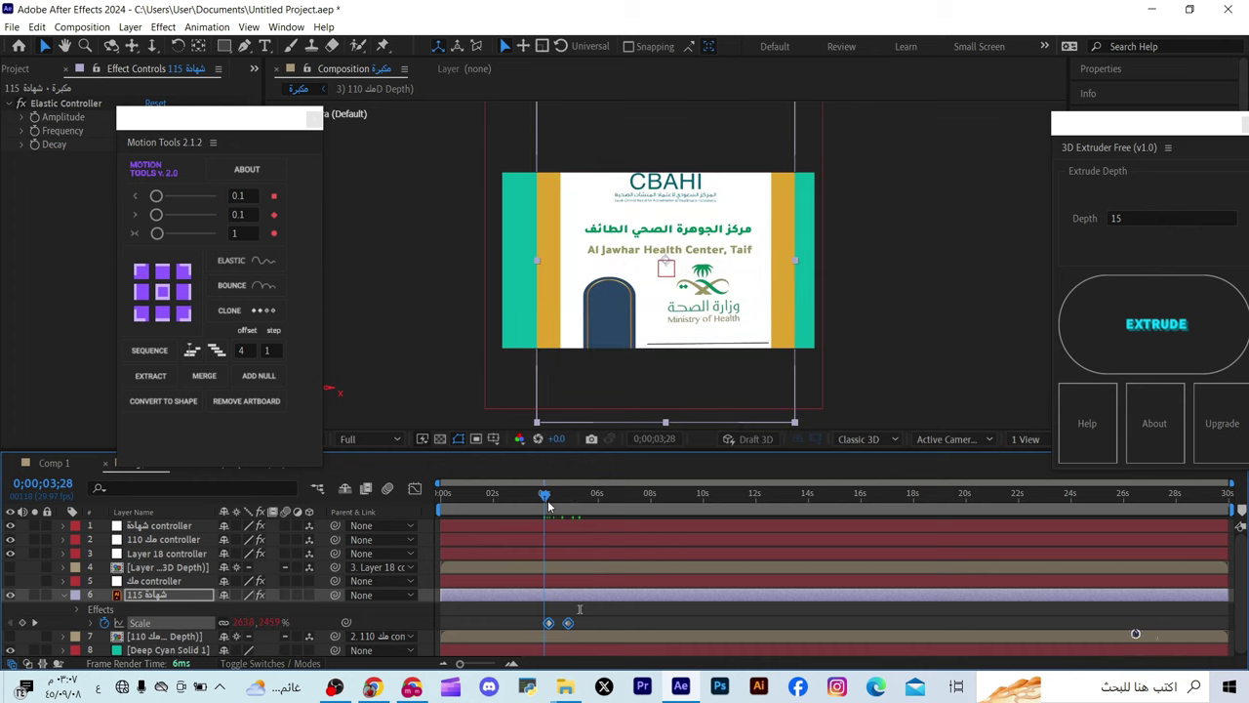
{"action": "key", "text": "space"}
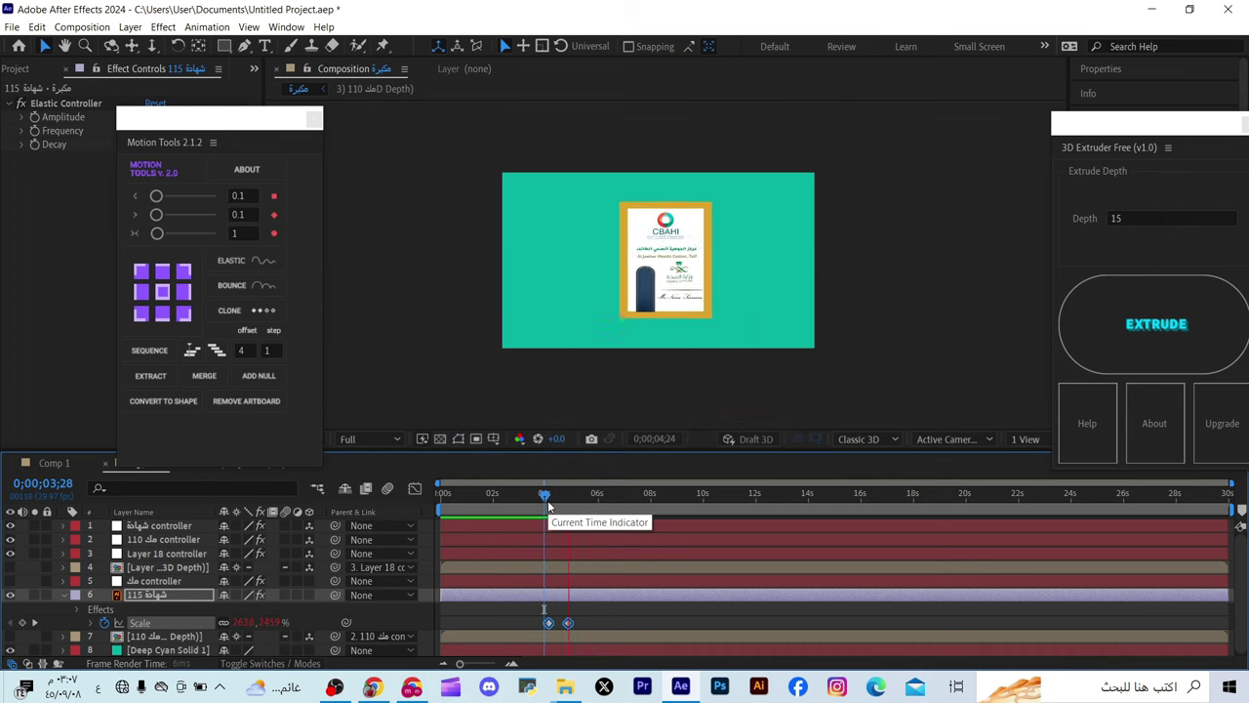
{"action": "scroll", "coordinate": [672, 272], "scroll_direction": "up", "scroll_amount": 2}
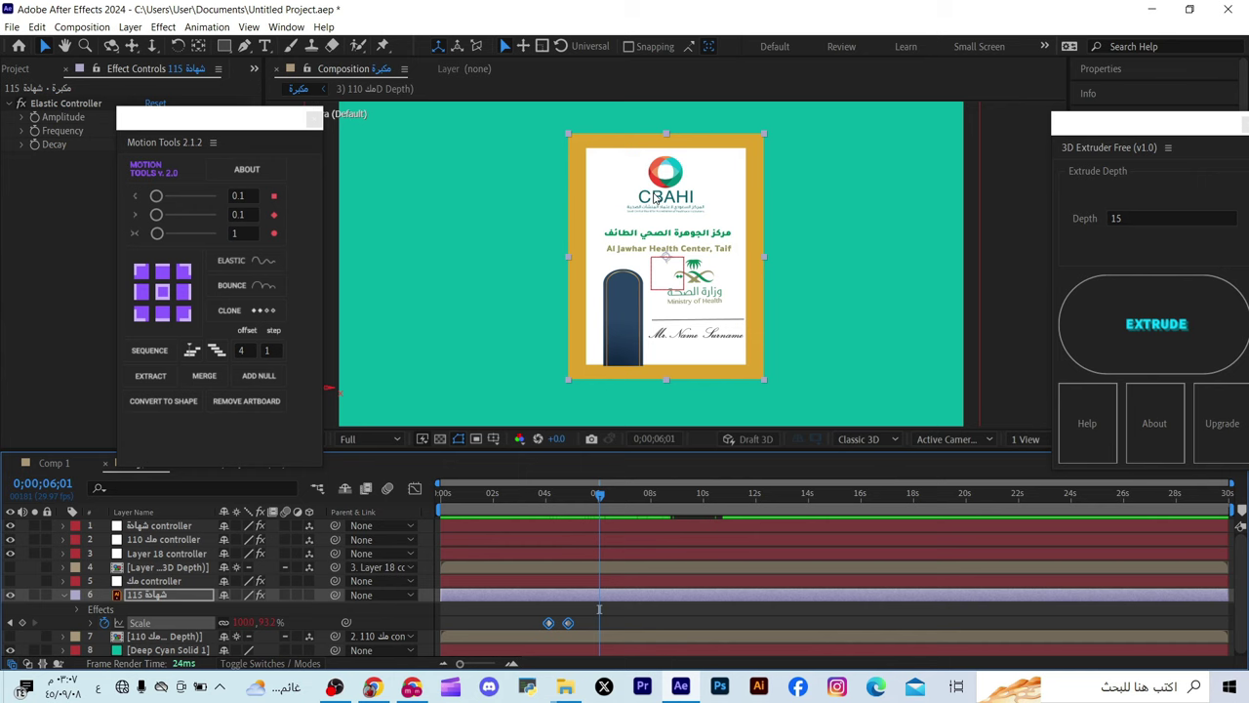
{"action": "scroll", "coordinate": [658, 195], "scroll_direction": "down", "scroll_amount": 2}
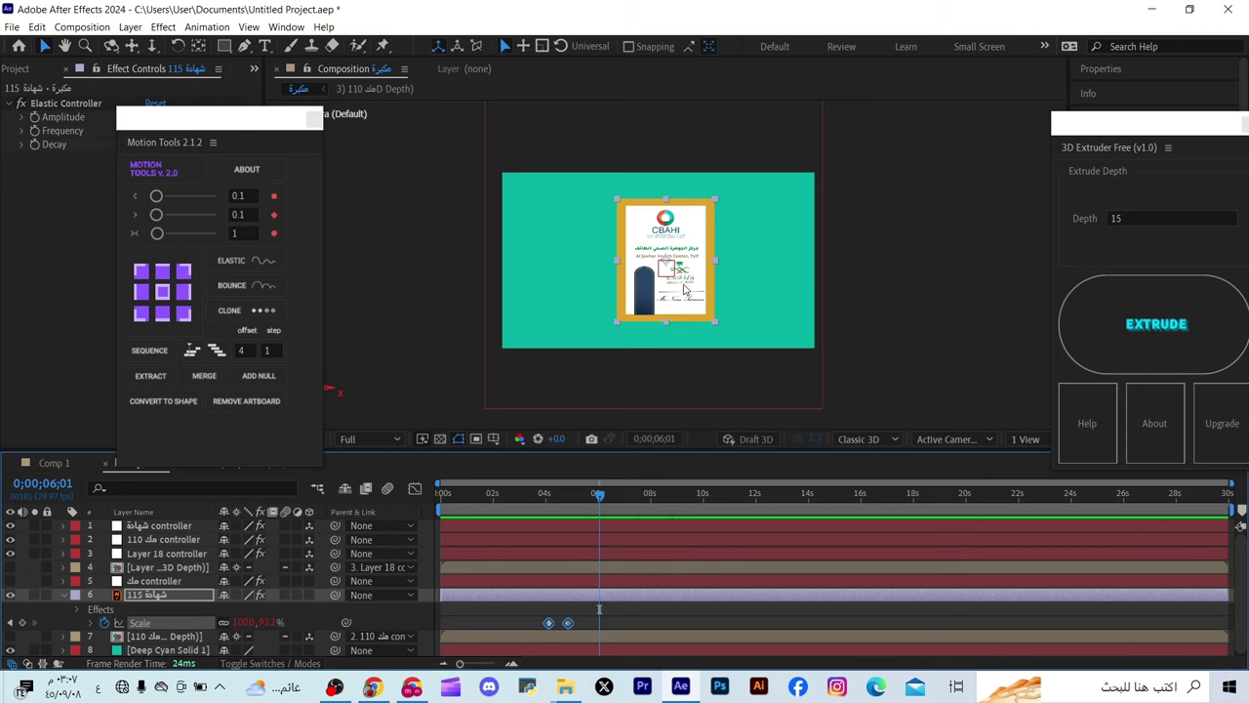
{"action": "key", "text": "period"}
{"action": "key", "text": "j"}
{"action": "key", "text": "j"}
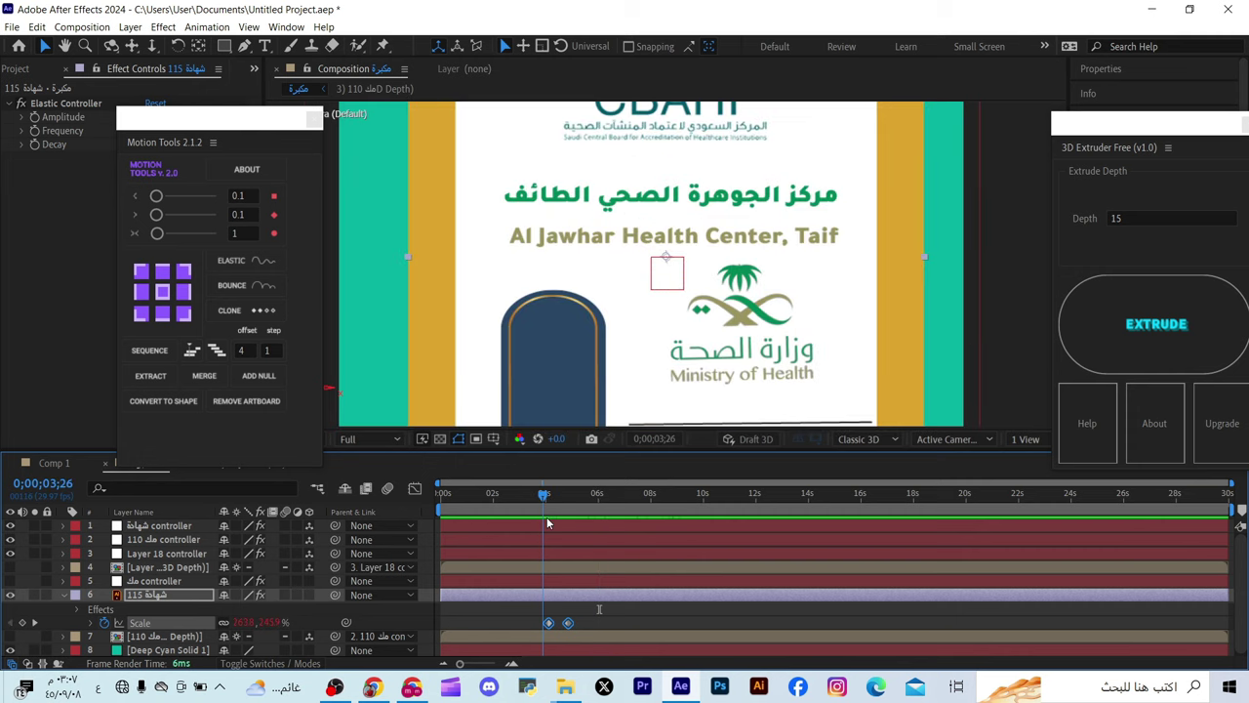
{"action": "key", "text": "space"}
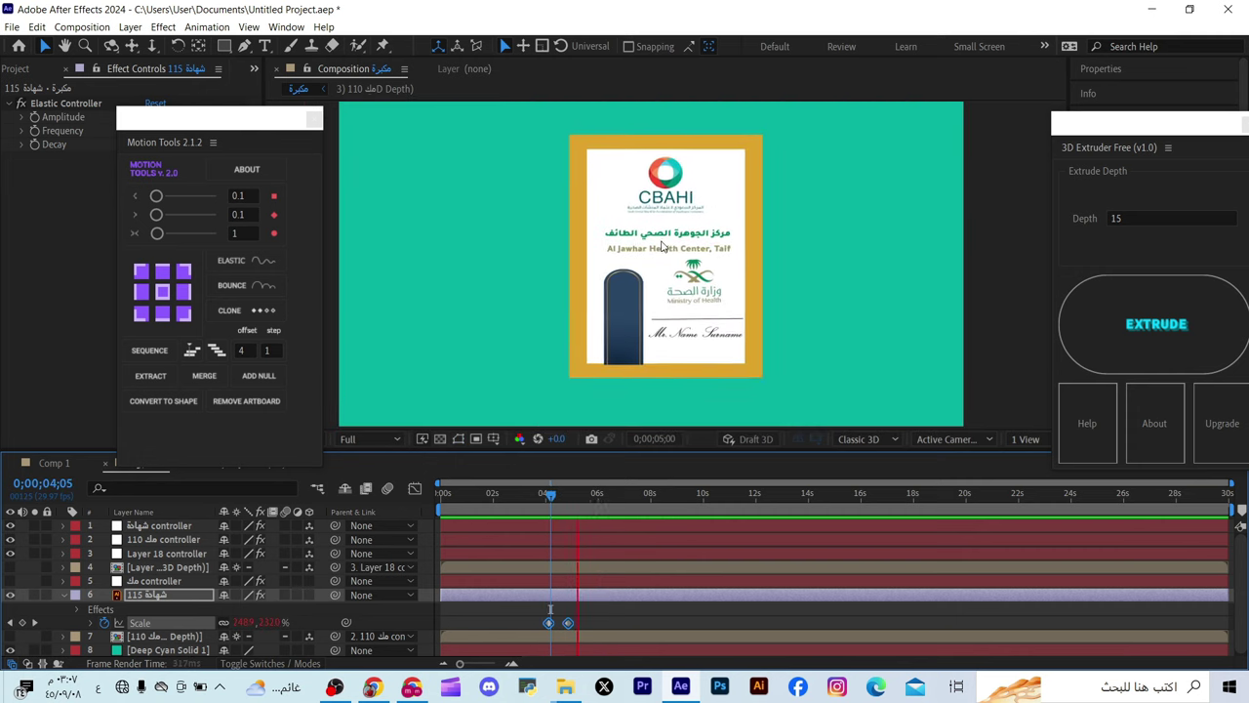
{"action": "left_click", "coordinate": [826, 260]}
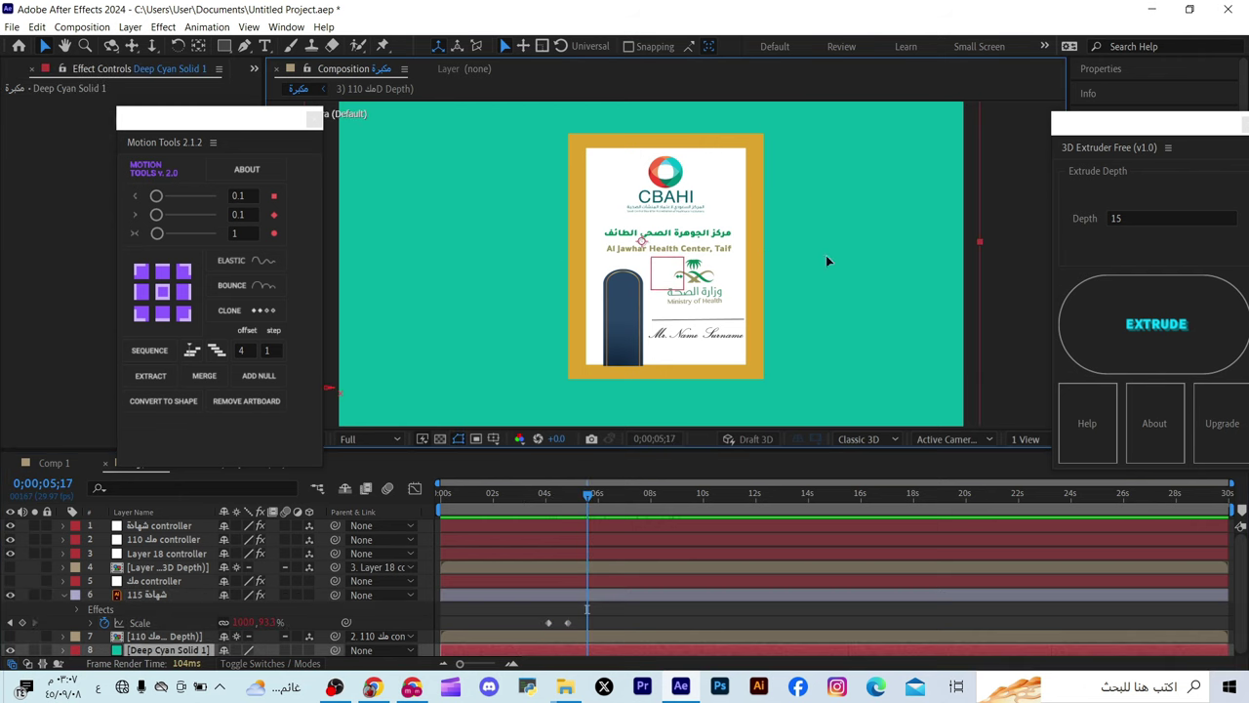
{"action": "left_click_drag", "start_coordinate": [223, 46], "coordinate": [283, 78]}
{"action": "left_click_drag", "start_coordinate": [816, 153], "coordinate": [929, 258]}
{"action": "key", "text": "ctrl+z"}
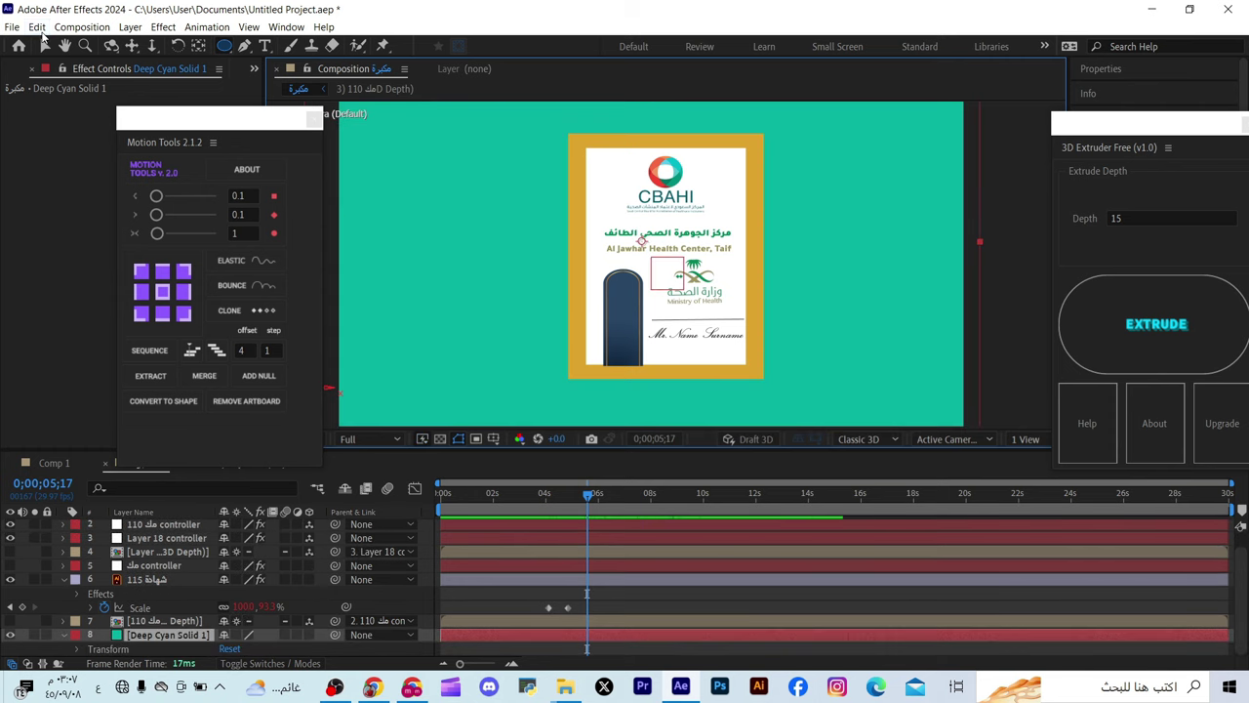
With no layer selected, draw a blue ellipse shape beside the certificate and squash it vertically into a thin, wide oval
{"action": "key", "text": "alt+e"}
{"action": "key", "text": "Escape"}
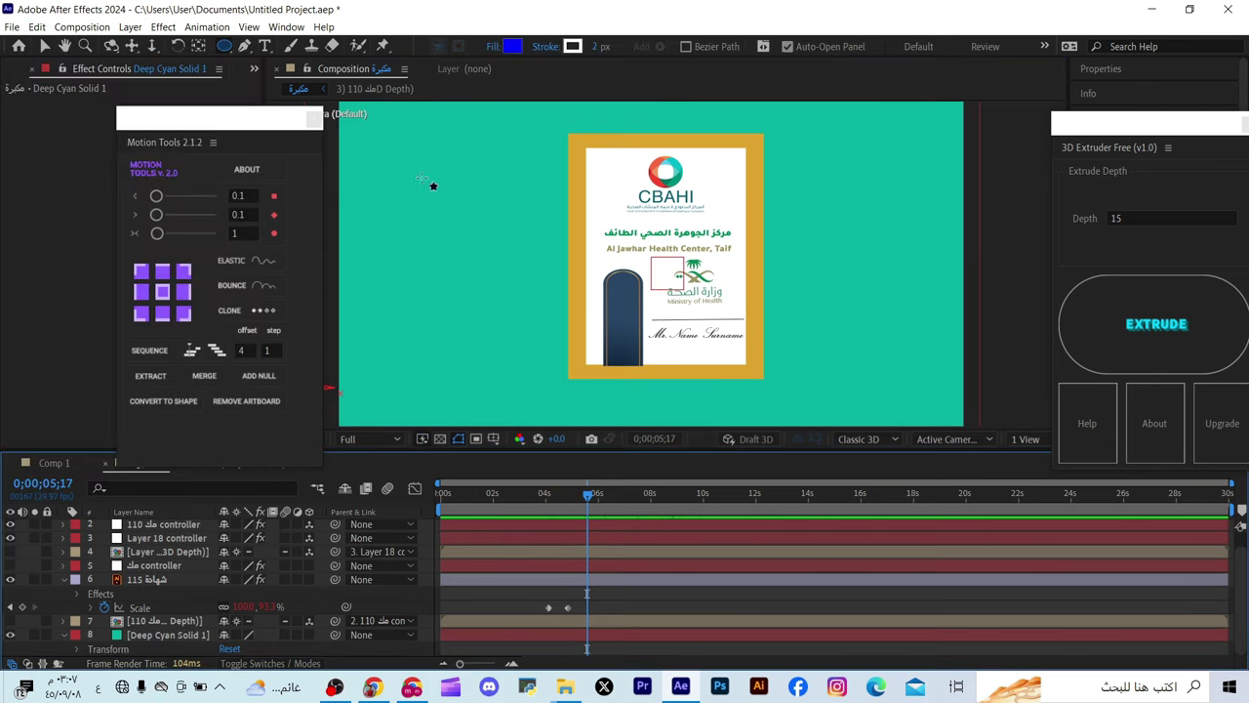
{"action": "left_click_drag", "start_coordinate": [793, 171], "coordinate": [921, 265]}
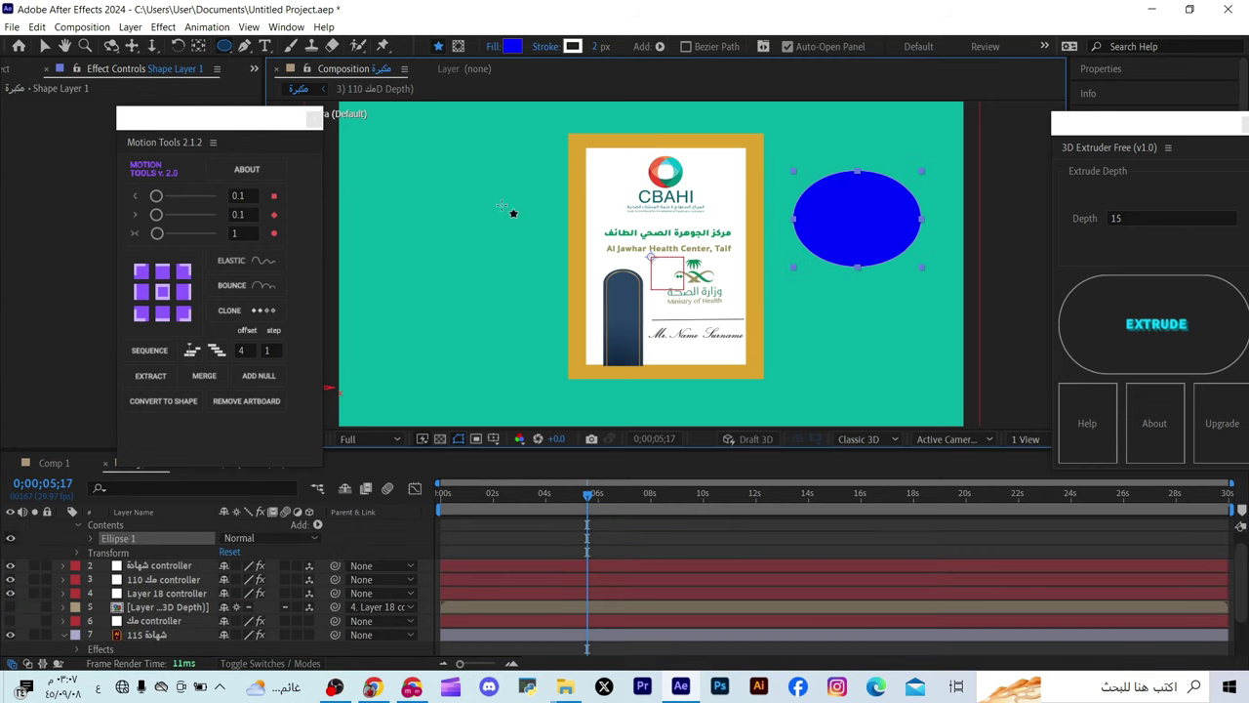
{"action": "left_click", "coordinate": [45, 47]}
{"action": "left_click", "coordinate": [45, 47]}
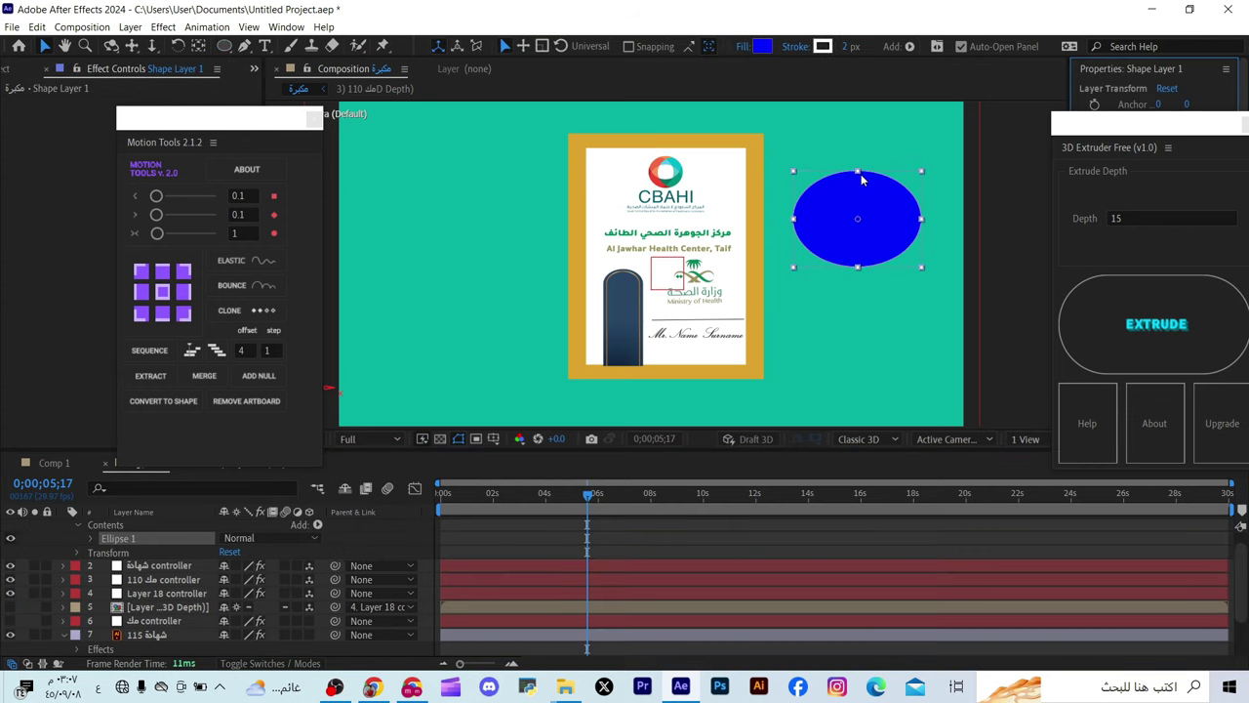
{"action": "left_click_drag", "start_coordinate": [858, 174], "coordinate": [878, 273]}
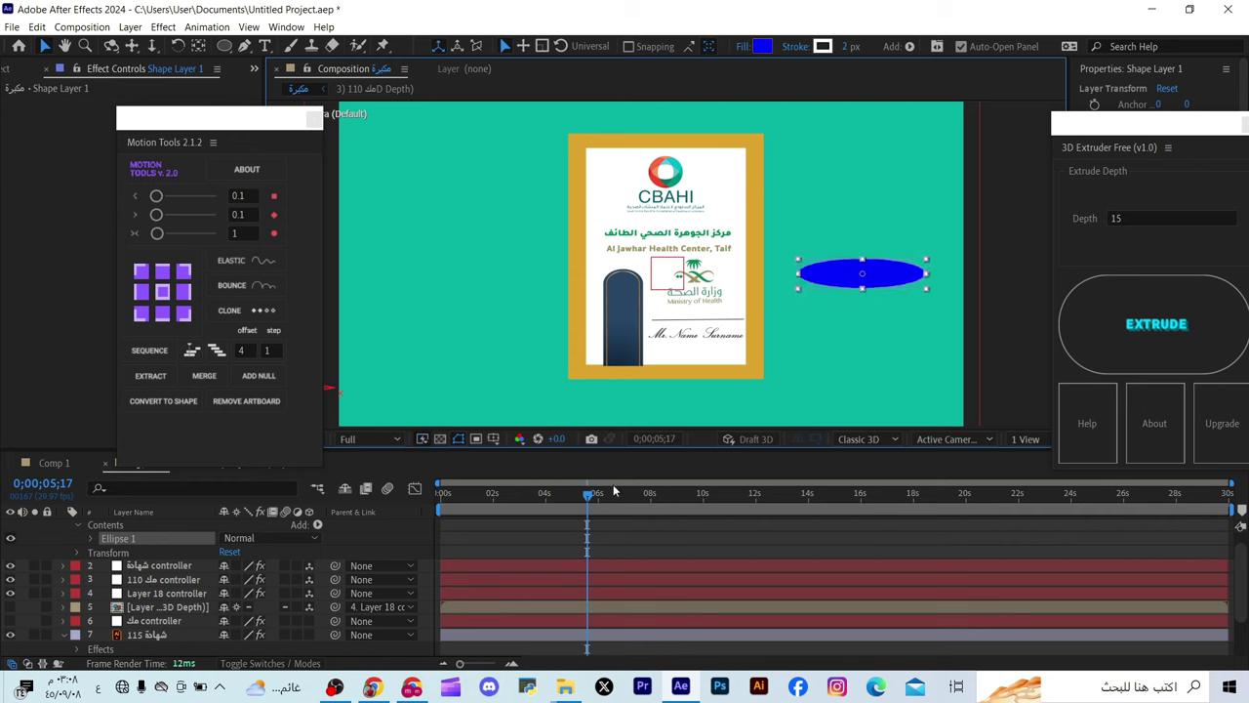
Enable Position keyframing on the ellipse layer, move the oval up near the composition's upper edge, and center its anchor point
{"action": "key", "text": "u"}
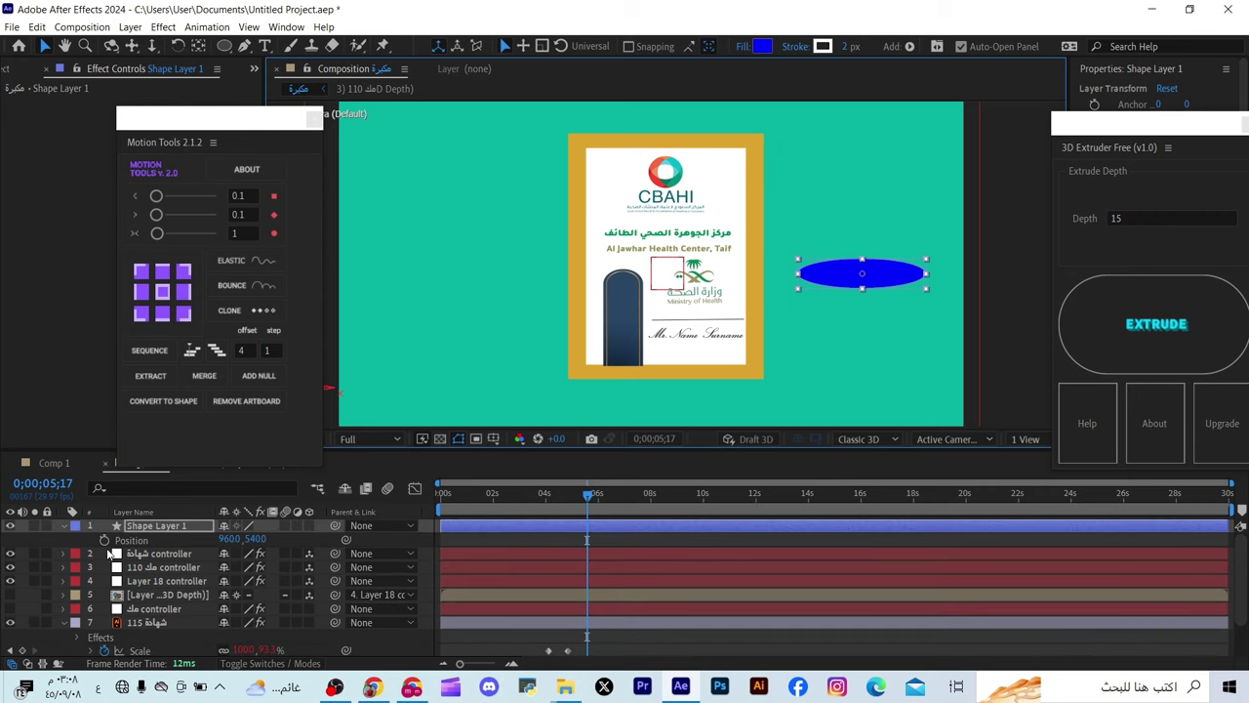
{"action": "left_click", "coordinate": [105, 539]}
{"action": "left_click_drag", "start_coordinate": [891, 284], "coordinate": [902, 136]}
{"action": "left_click", "coordinate": [162, 291]}
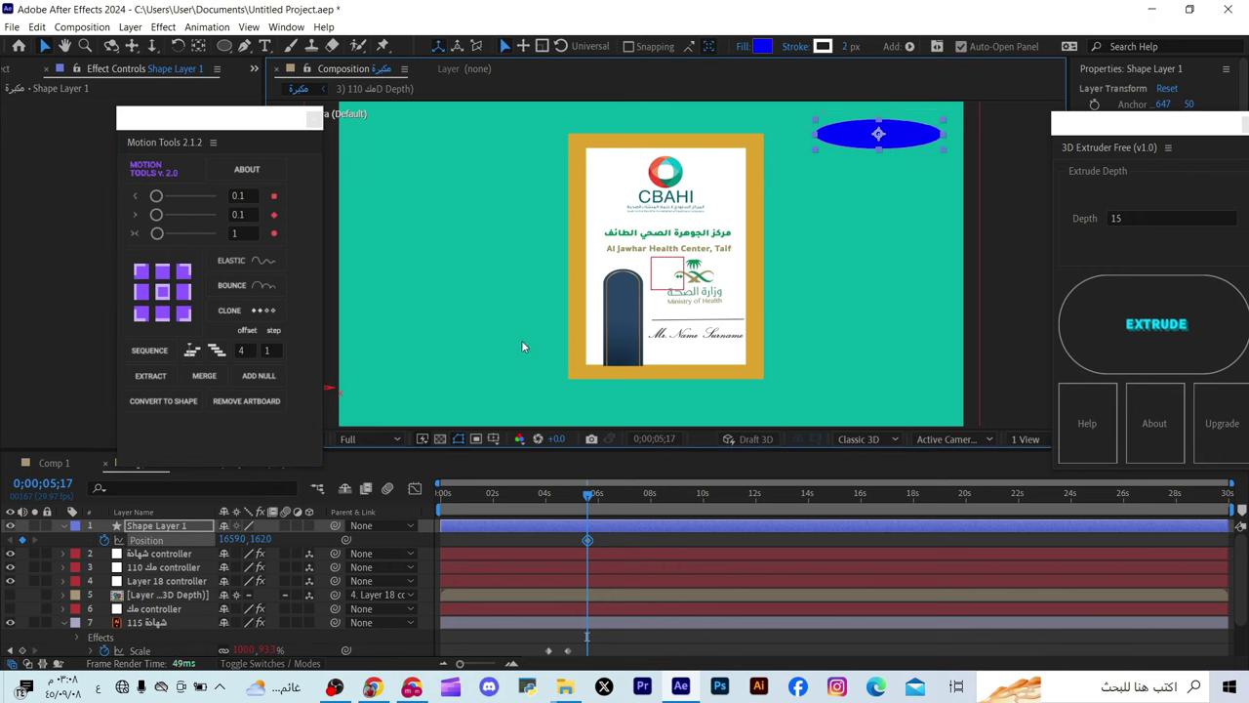
Change the ellipse's fill color to a pinkish red with a hue of 347°
{"action": "left_click", "coordinate": [763, 46]}
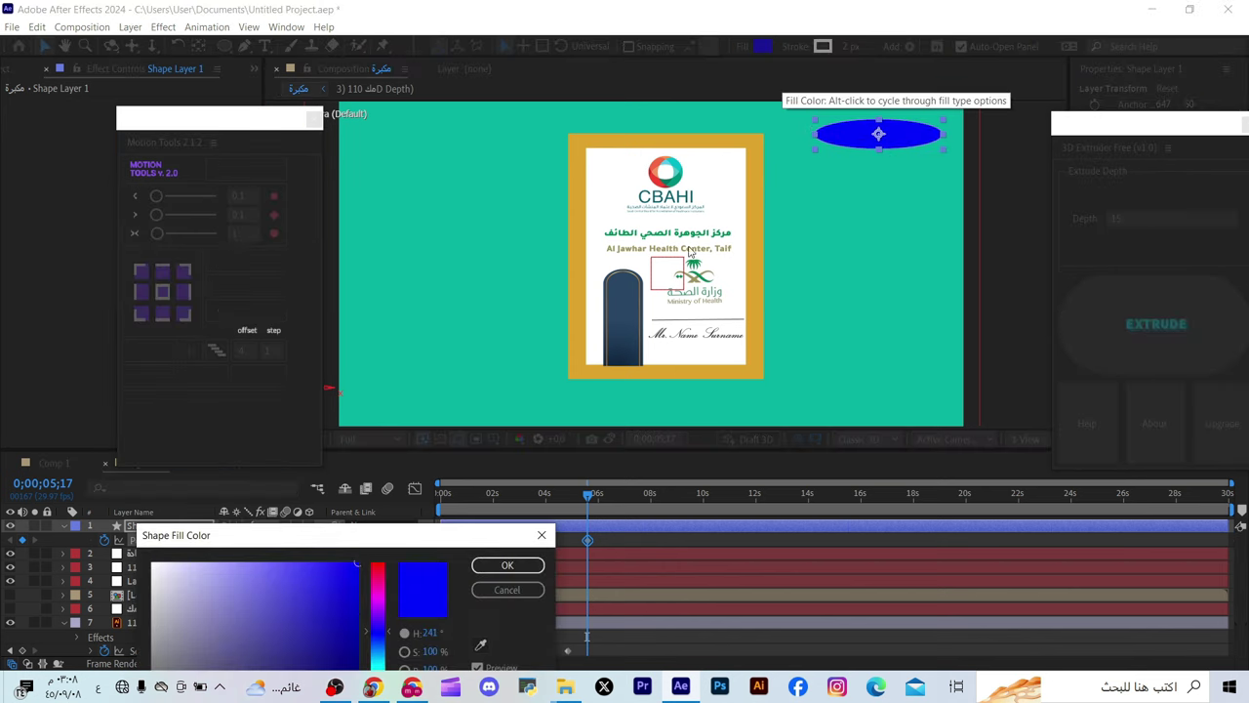
{"action": "left_click", "coordinate": [378, 569]}
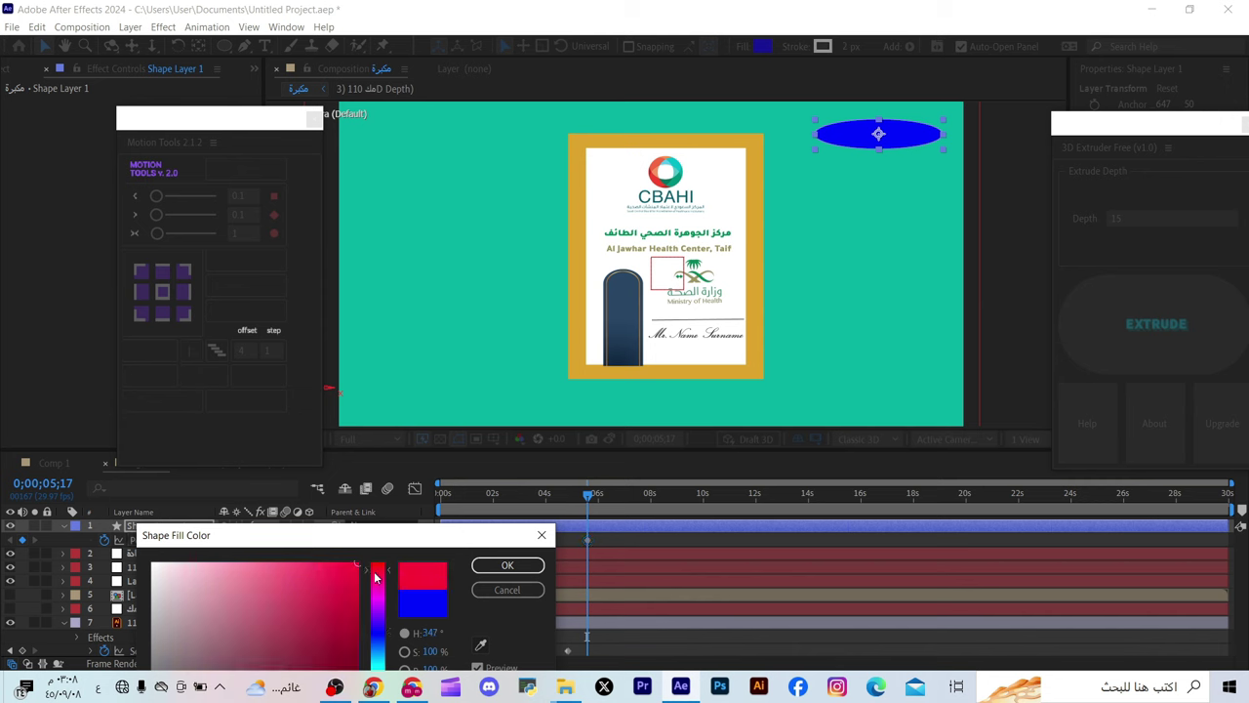
{"action": "left_click", "coordinate": [508, 565]}
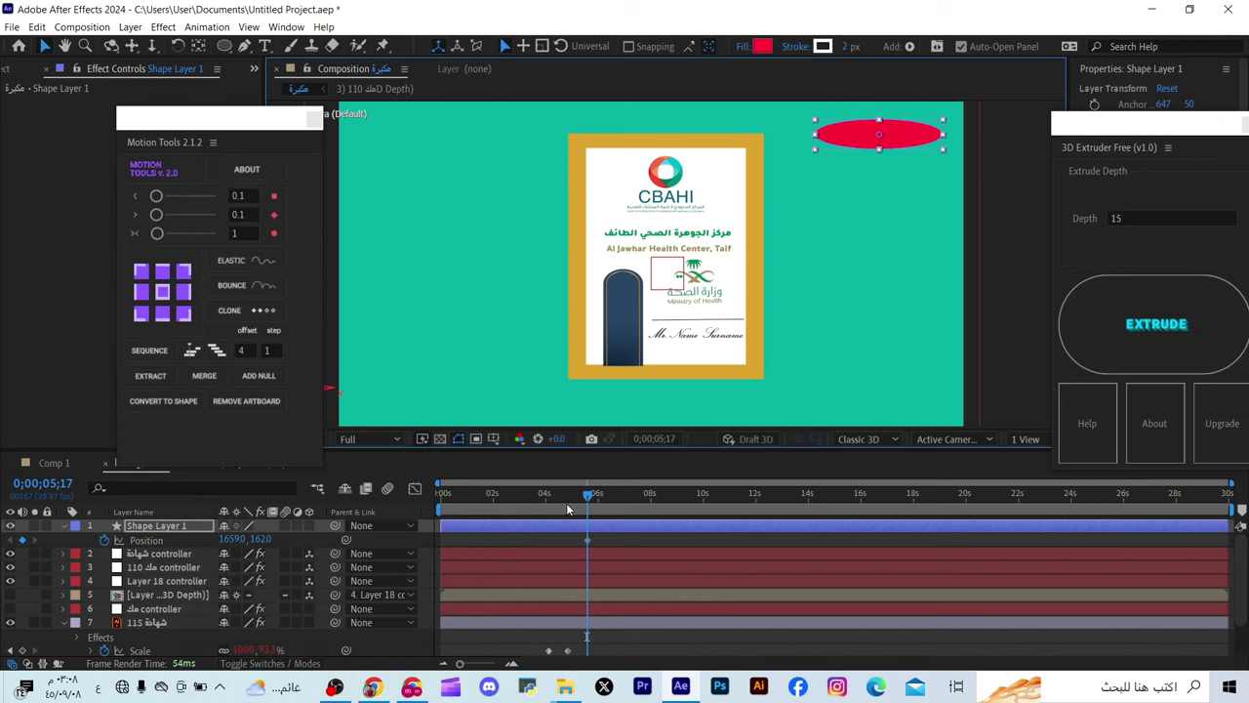
Lower the ellipse to Position 1685, 370 and make its only Position keyframe the one at 0;00;06;24
{"action": "left_click_drag", "start_coordinate": [591, 496], "coordinate": [620, 496]}
{"action": "left_click_drag", "start_coordinate": [904, 155], "coordinate": [912, 223]}
{"action": "left_click", "coordinate": [104, 539]}
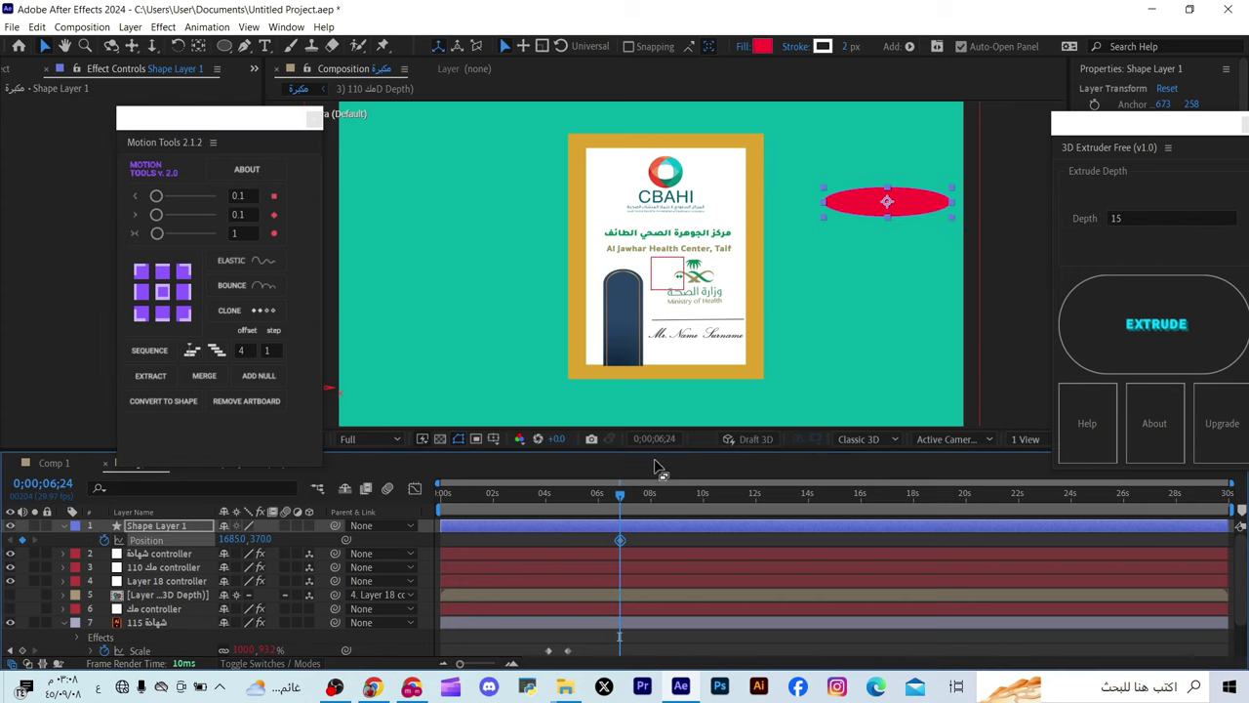
Add a Position keyframe at 0;00;08;12 with the ellipse at 1685, 724, and raise the motion path's start point above the composition
{"action": "left_click_drag", "start_coordinate": [620, 495], "coordinate": [662, 496]}
{"action": "left_click_drag", "start_coordinate": [926, 216], "coordinate": [932, 319]}
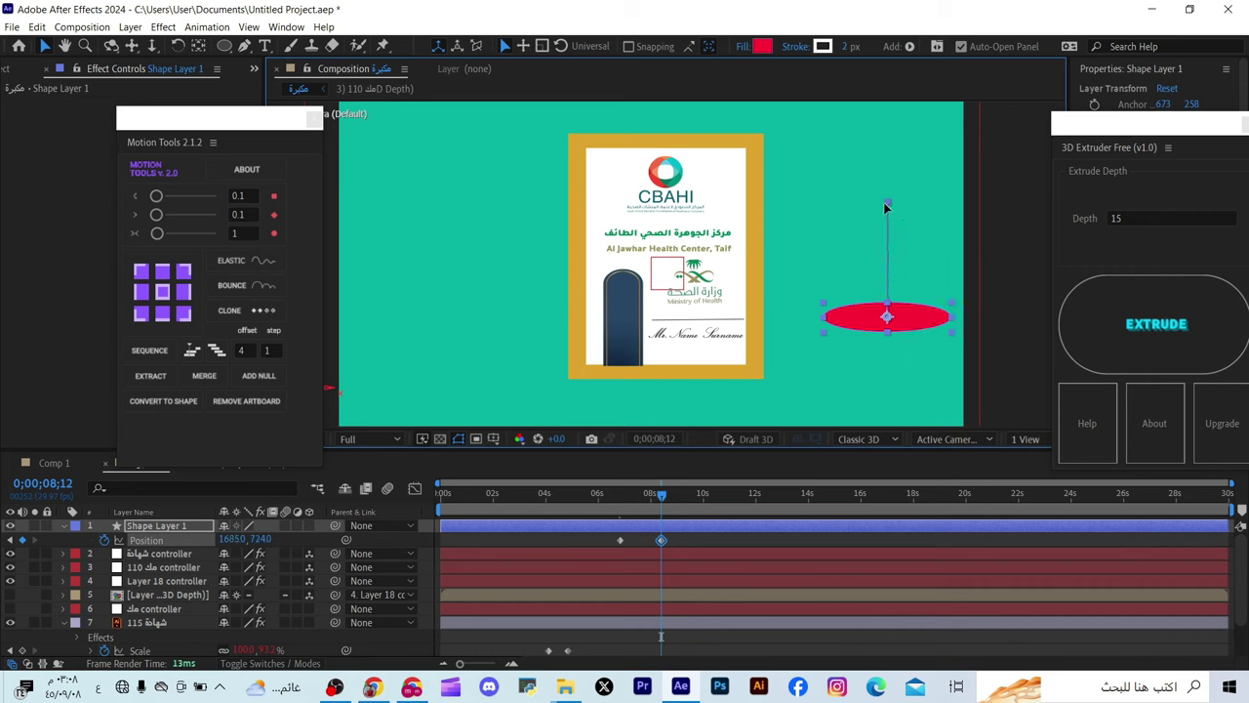
{"action": "left_click_drag", "start_coordinate": [883, 202], "coordinate": [876, 88]}
Play back the ellipse's drop from its first Position keyframe with the whole composition in view
{"action": "key", "text": "comma"}
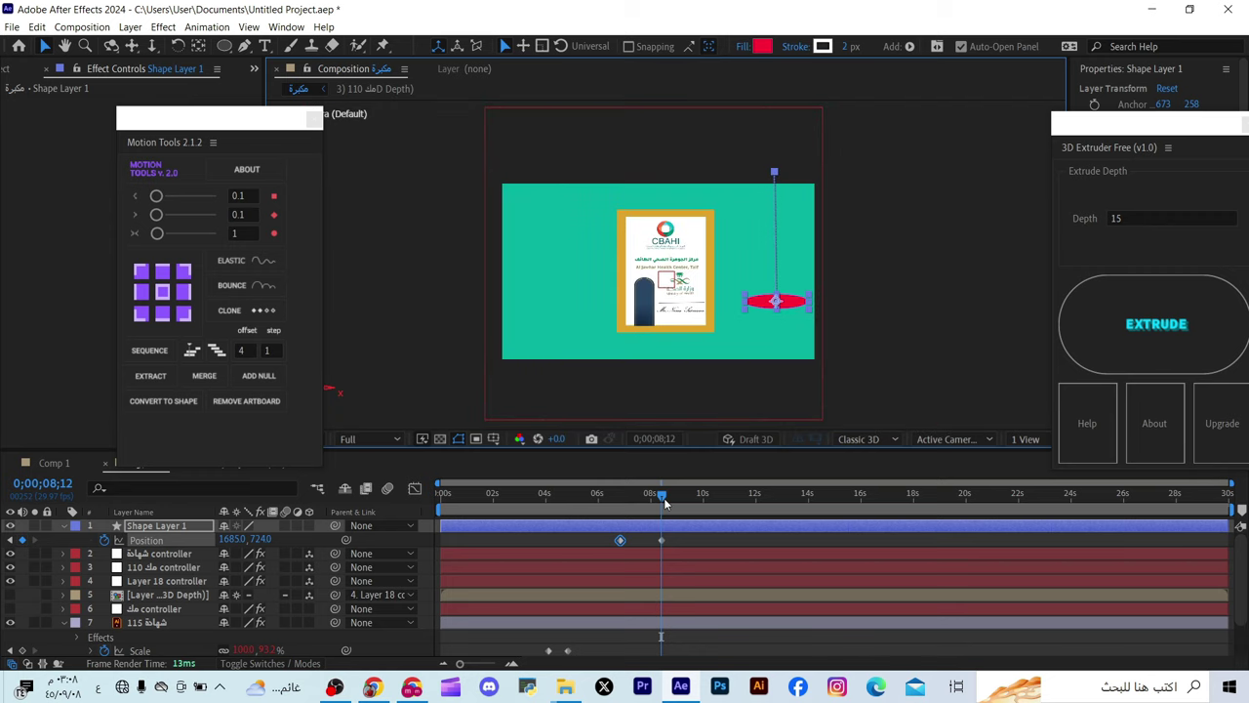
{"action": "left_click_drag", "start_coordinate": [664, 501], "coordinate": [621, 501]}
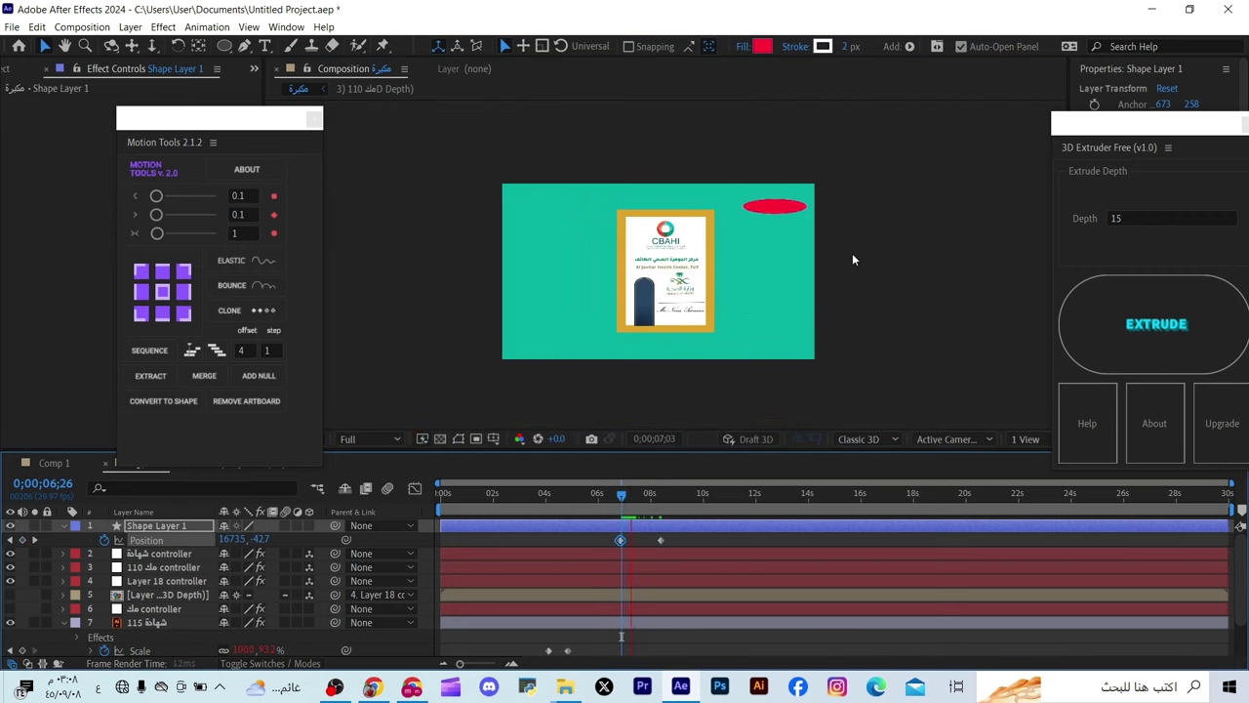
{"action": "key", "text": "space"}
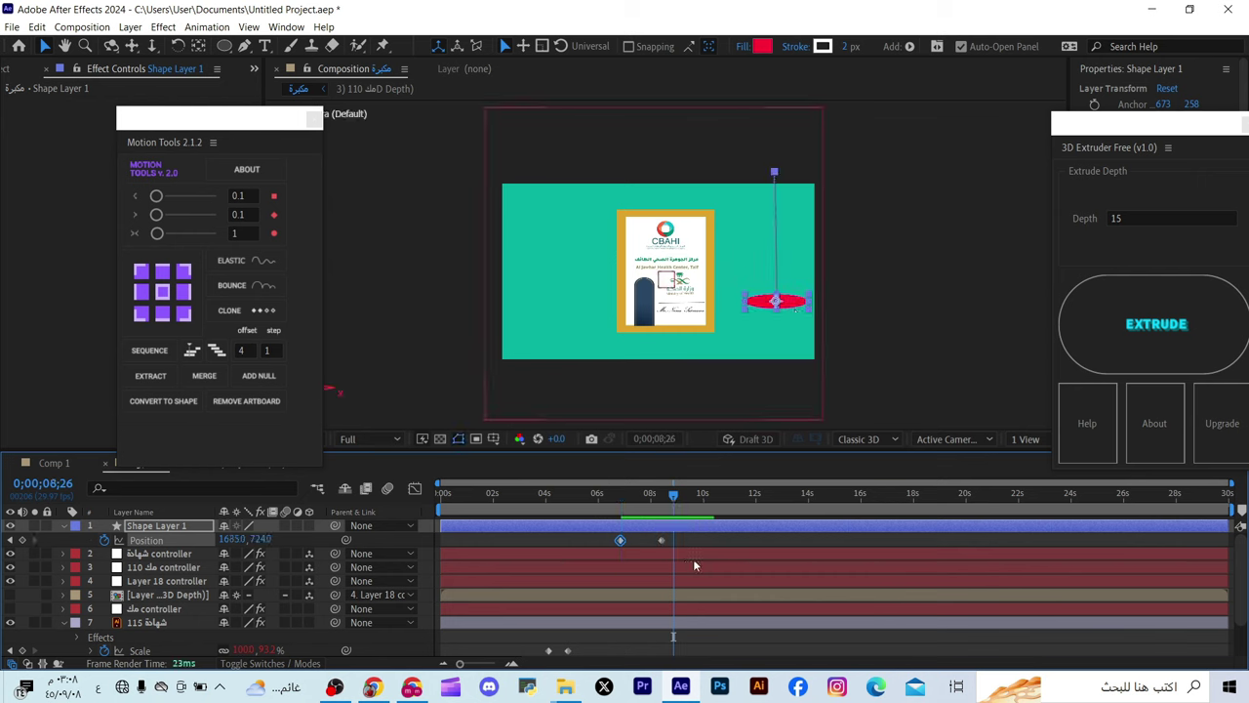
Apply the Motion Tools Elastic expression to both Position keyframes of the ellipse and shift the second keyframe closer to the first
{"action": "left_click_drag", "start_coordinate": [702, 540], "coordinate": [599, 536]}
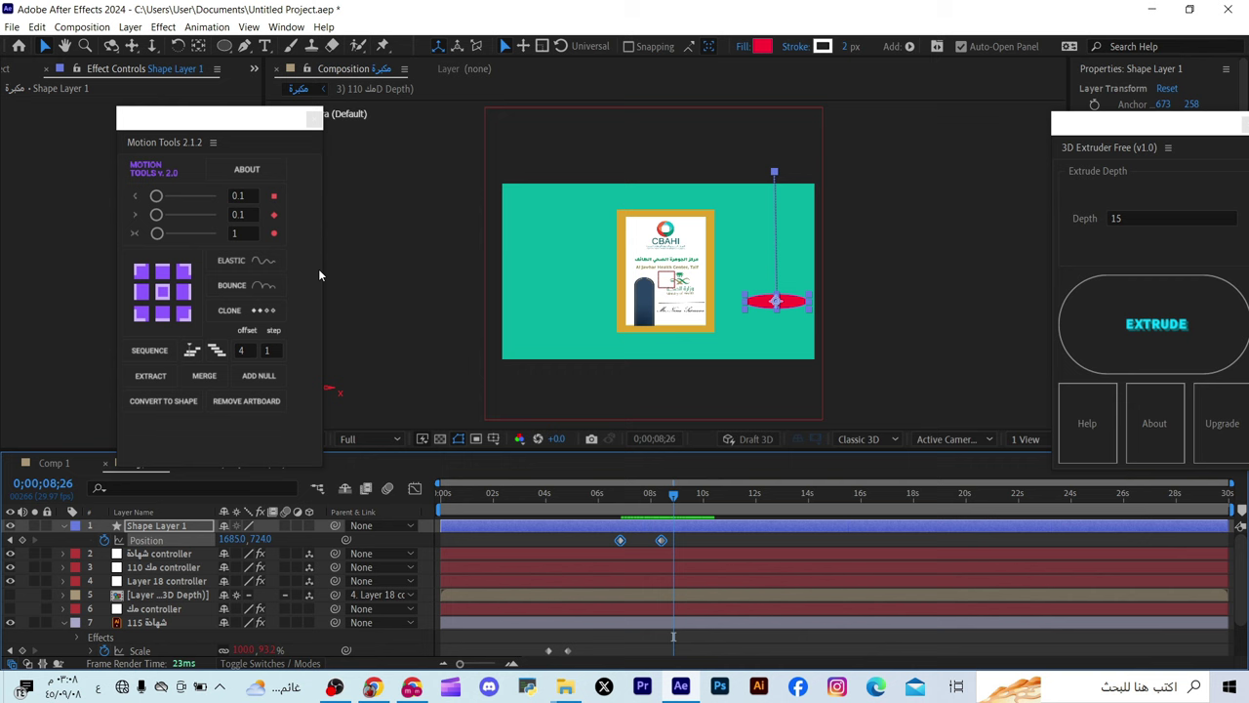
{"action": "left_click", "coordinate": [256, 265]}
{"action": "key", "text": "period"}
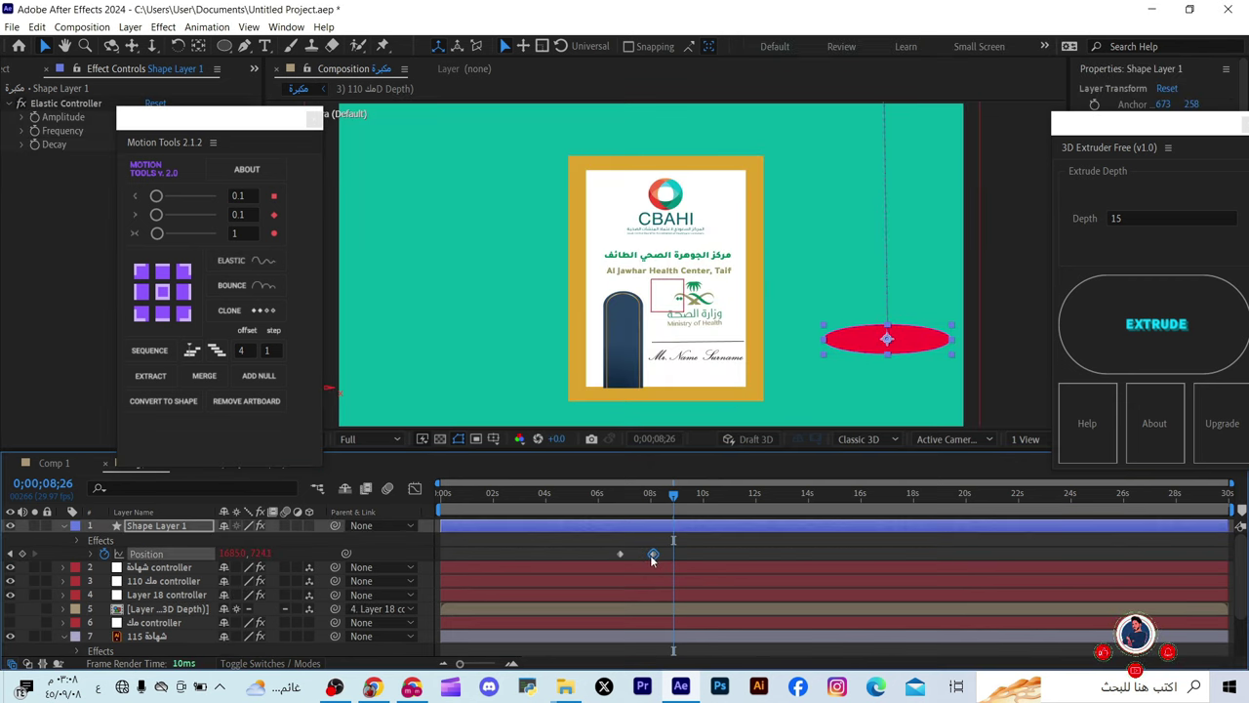
{"action": "left_click_drag", "start_coordinate": [660, 554], "coordinate": [644, 555]}
{"action": "scroll", "coordinate": [864, 254], "scroll_direction": "down", "scroll_amount": 2}
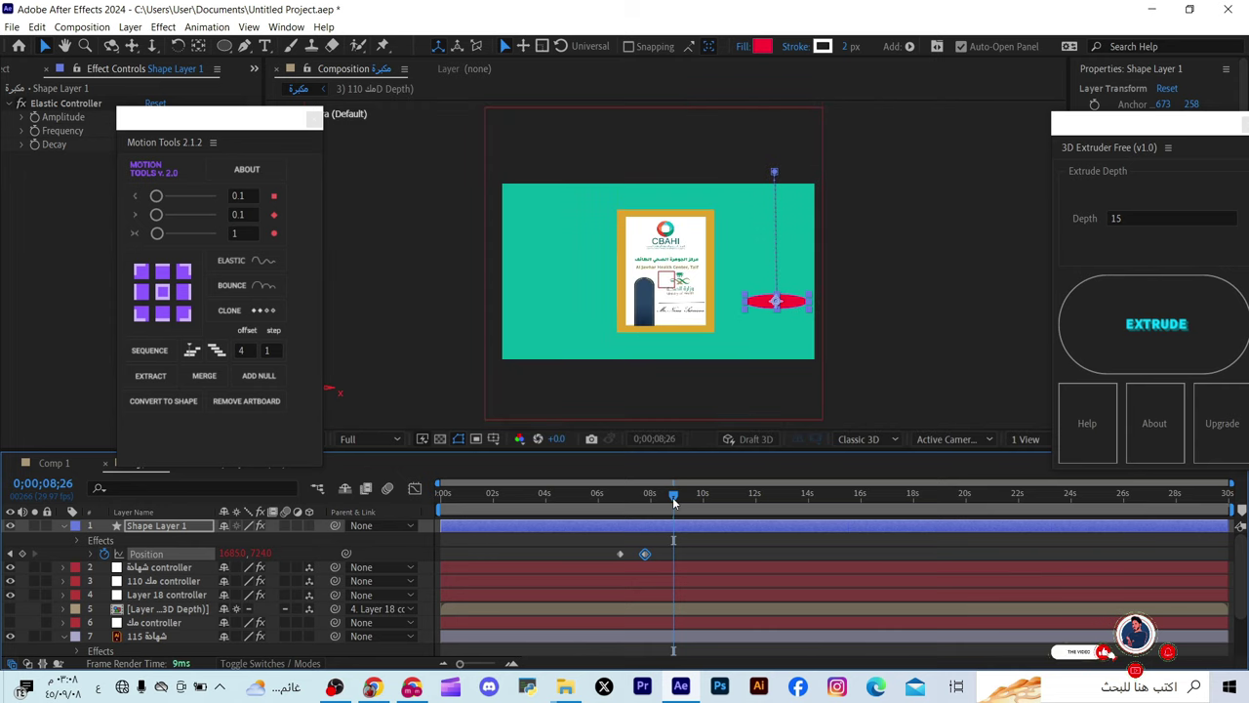
Play back the ellipse's elastic drop repeatedly from just before its first Position keyframe and inspect the overshoot
{"action": "left_click_drag", "start_coordinate": [675, 506], "coordinate": [617, 517]}
{"action": "key", "text": "space"}
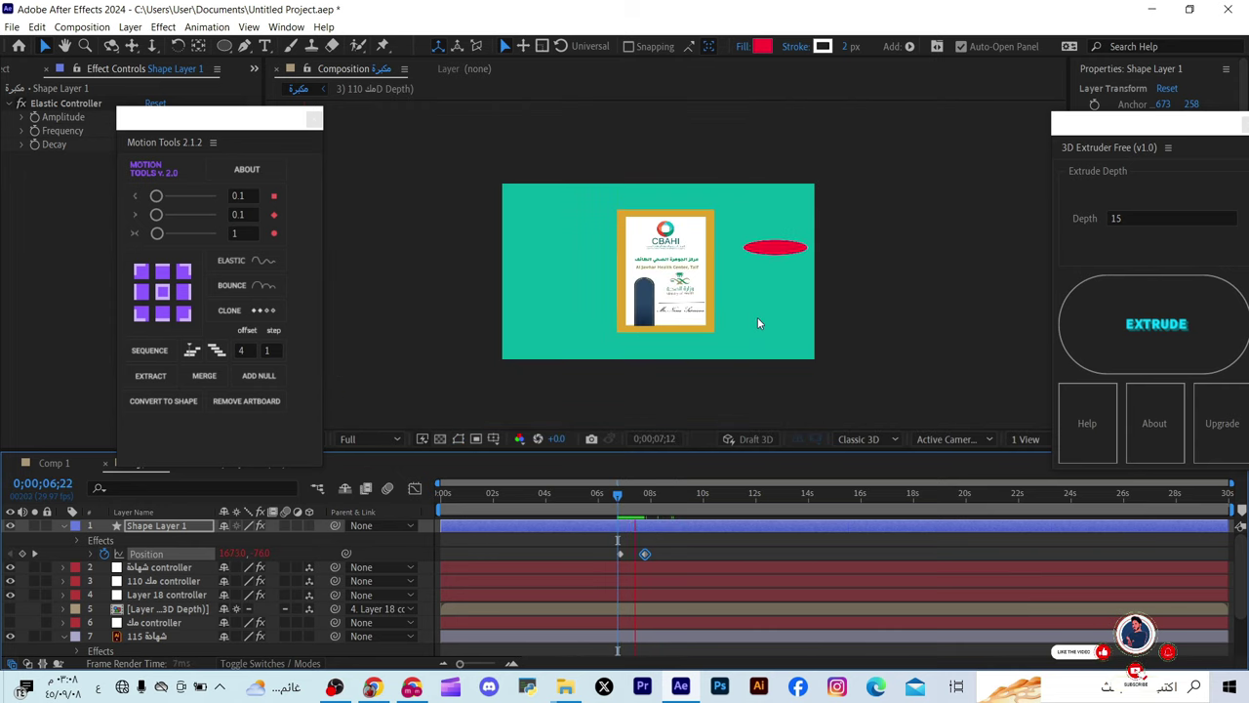
{"action": "key", "text": "space"}
{"action": "scroll", "coordinate": [792, 302], "scroll_direction": "up", "scroll_amount": 2}
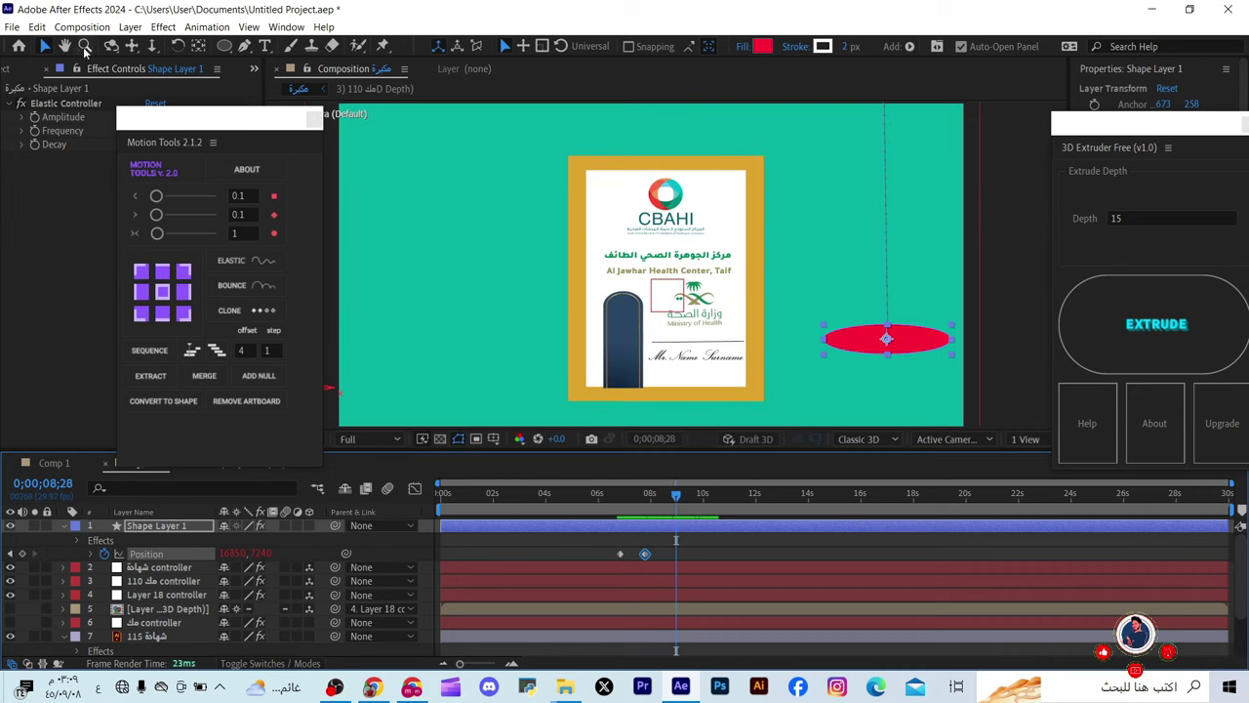
{"action": "key", "text": "h"}
{"action": "left_click_drag", "start_coordinate": [755, 197], "coordinate": [737, 199]}
{"action": "scroll", "coordinate": [722, 200], "scroll_direction": "down", "scroll_amount": 2}
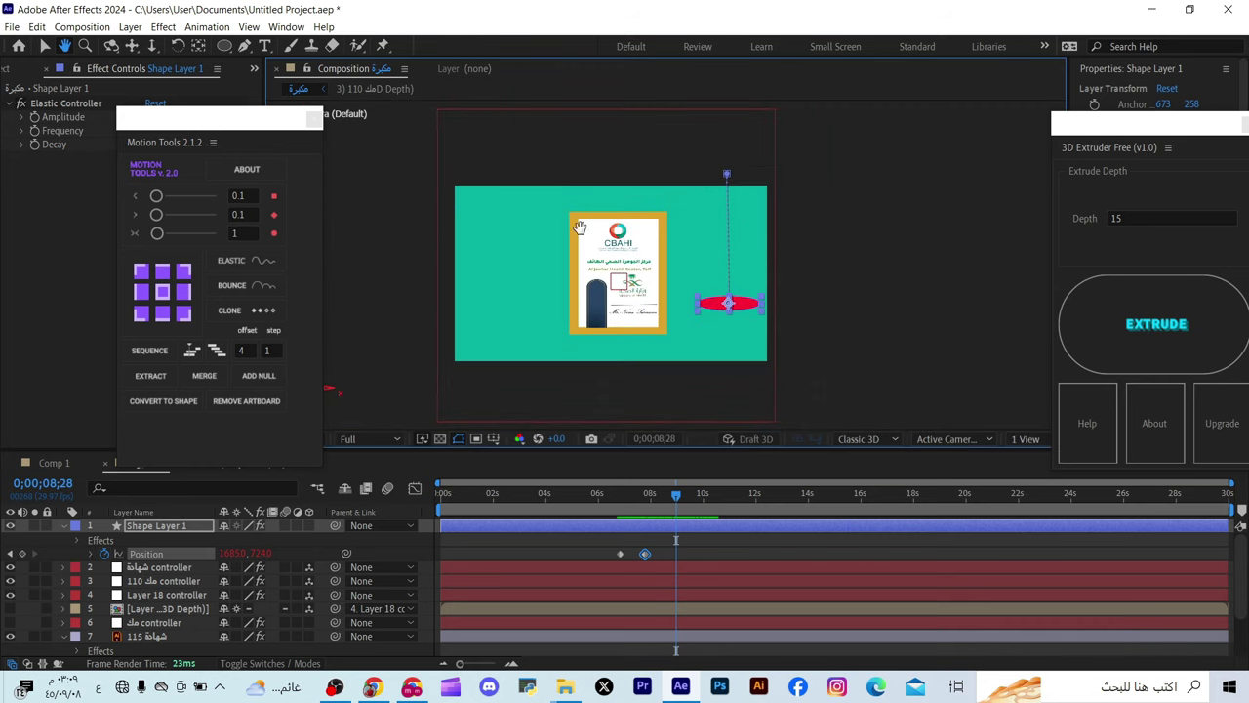
{"action": "left_click", "coordinate": [45, 49]}
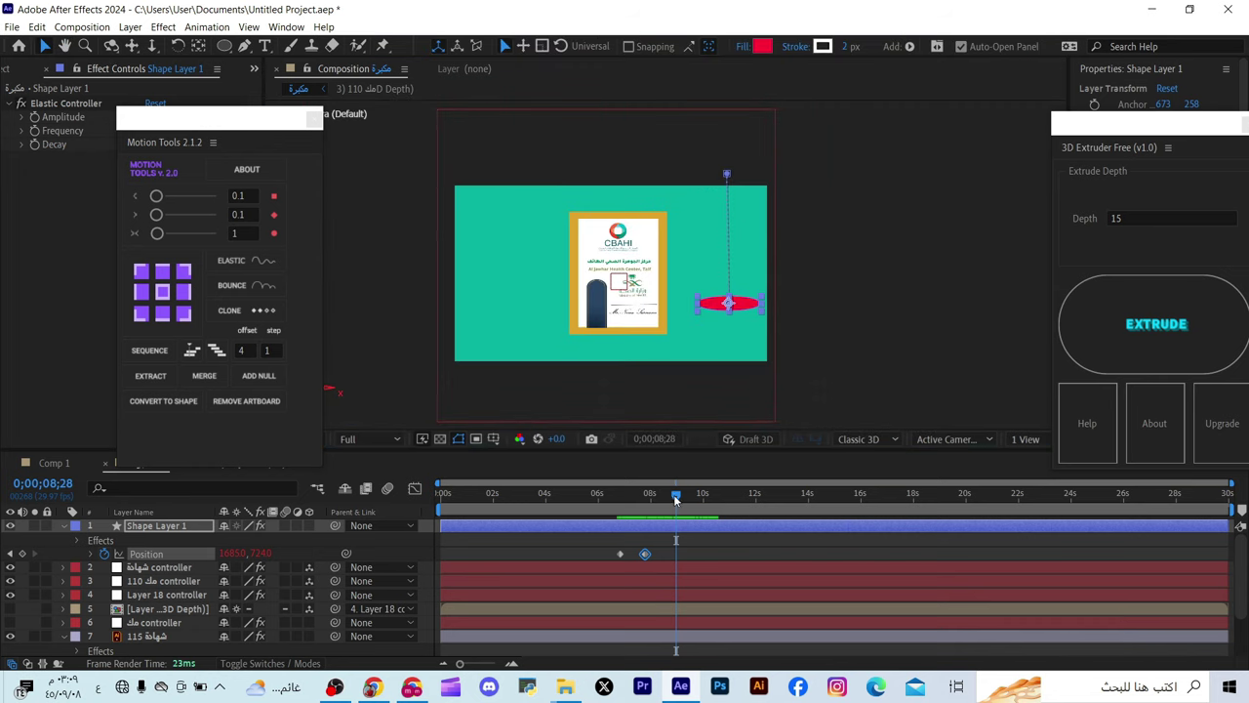
{"action": "left_click_drag", "start_coordinate": [675, 498], "coordinate": [618, 498]}
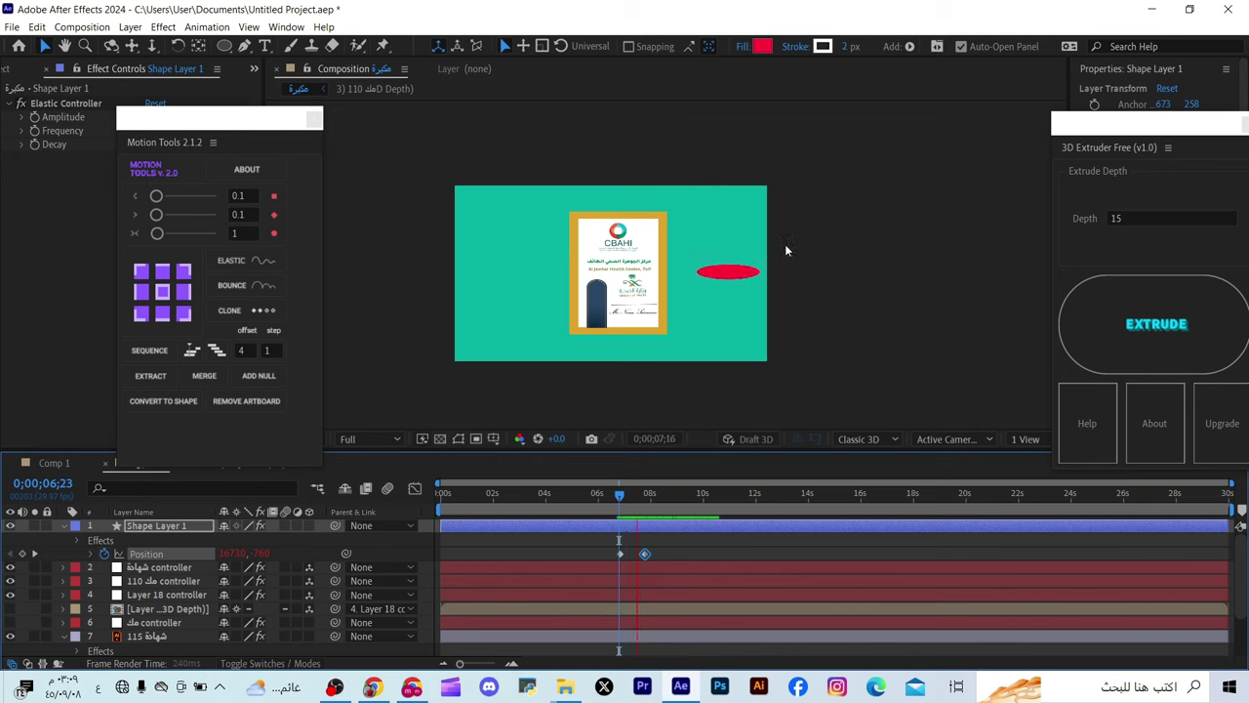
{"action": "key", "text": "space"}
{"action": "left_click", "coordinate": [709, 312]}
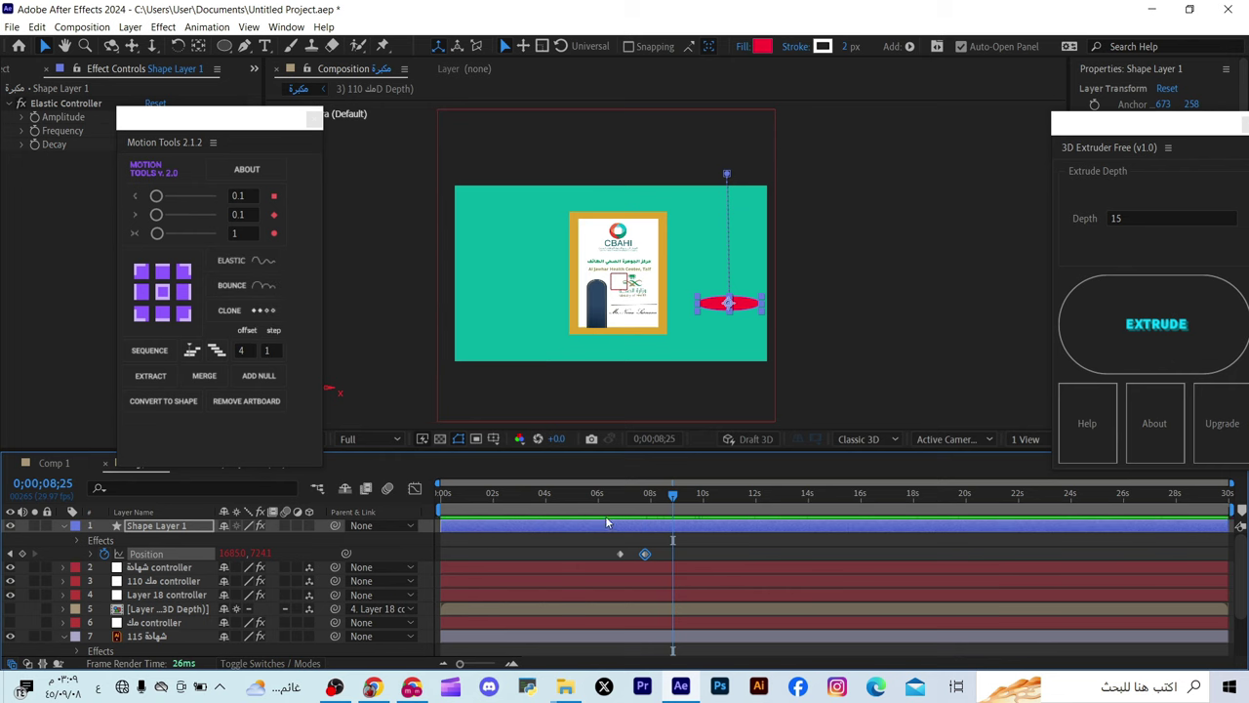
Undo the Elastic expression and keyframe shift, and raise the ellipse's motion path start to Position 1701, -162 above the composition
{"action": "left_click_drag", "start_coordinate": [667, 555], "coordinate": [667, 554]}
{"action": "key", "text": "ctrl+z"}
{"action": "key", "text": "j"}
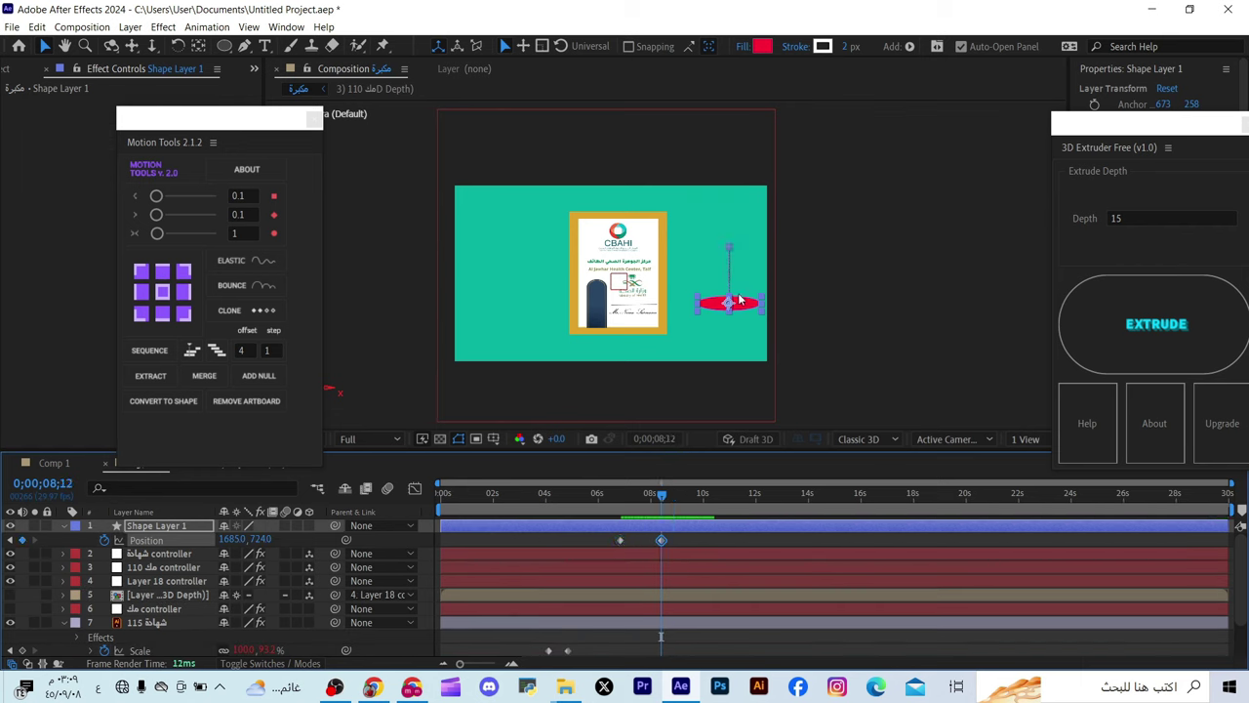
{"action": "left_click_drag", "start_coordinate": [728, 246], "coordinate": [730, 159]}
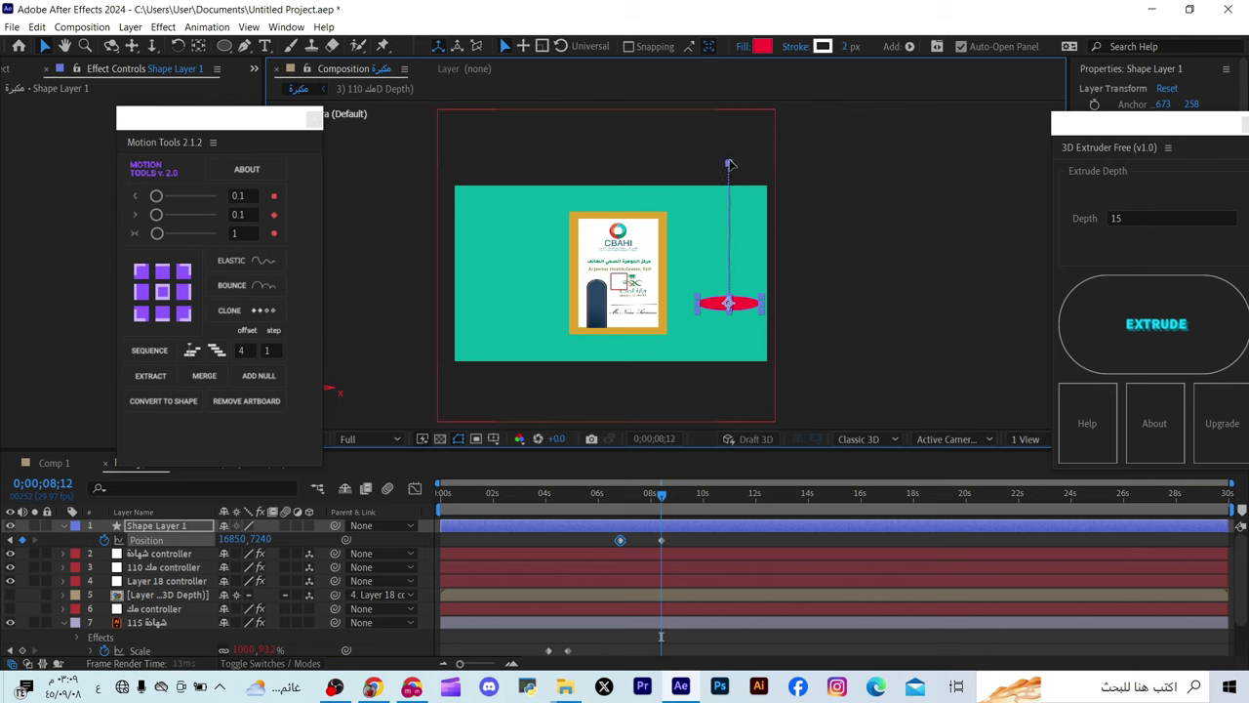
Play back the ellipse's plain drop from 0;00;06;20
{"action": "left_click", "coordinate": [615, 514]}
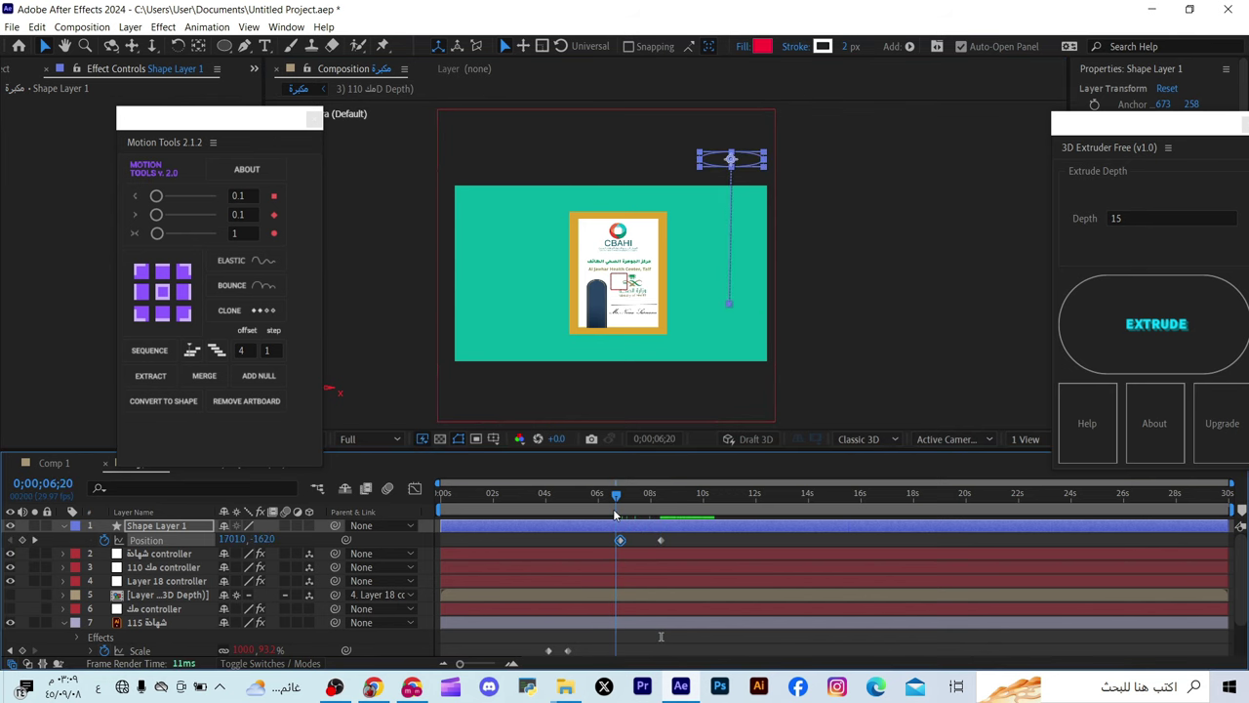
{"action": "key", "text": "space"}
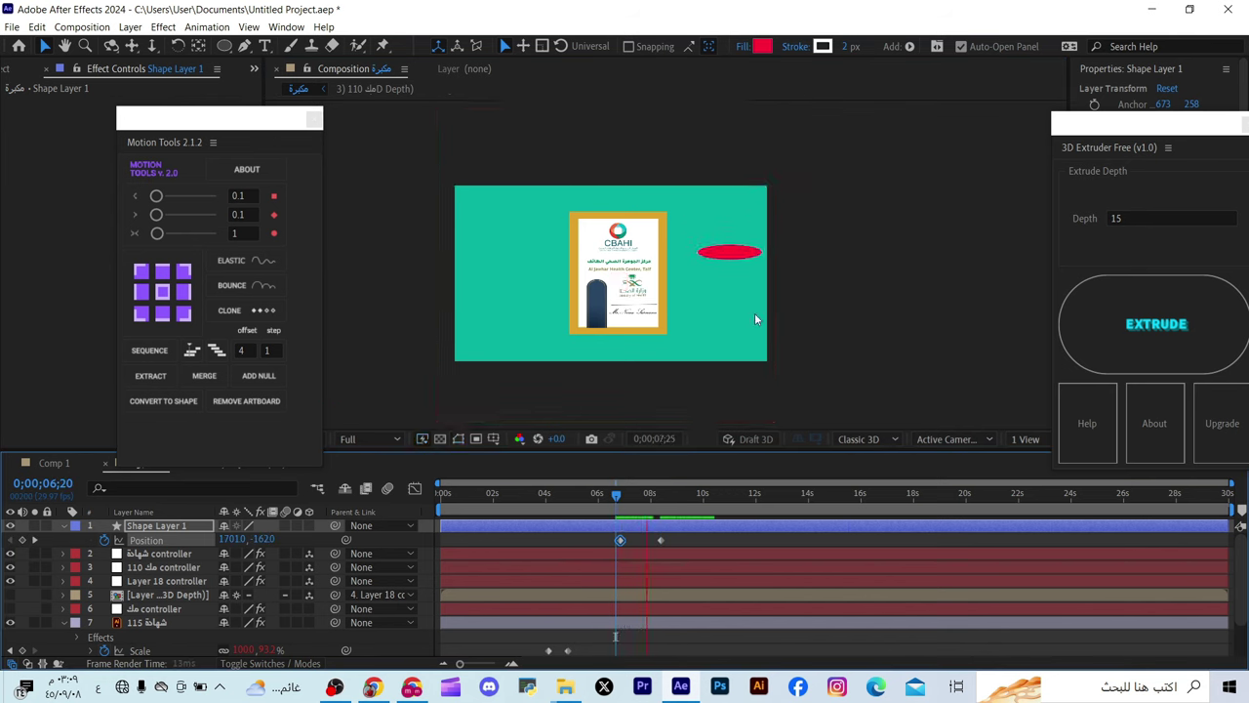
{"action": "key", "text": "space"}
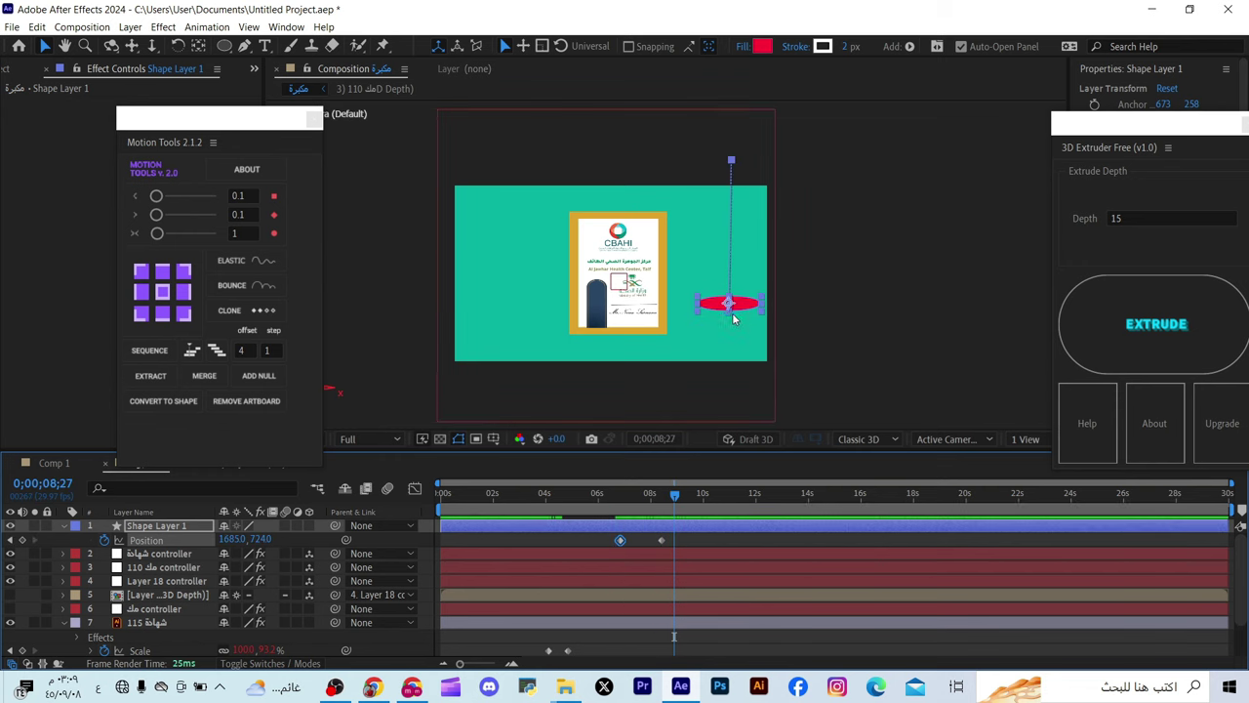
Apply the Motion Tools Bounce expression to both Position keyframes of the ellipse and play back the drop
{"action": "key", "text": "period"}
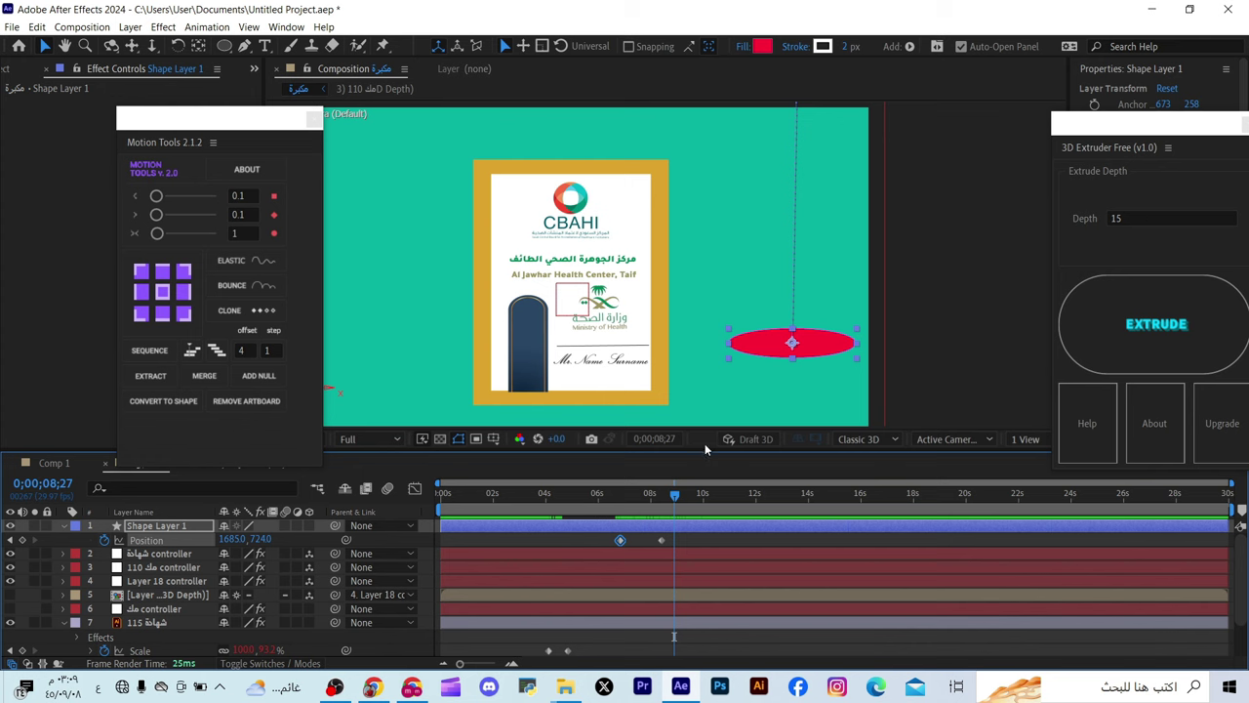
{"action": "left_click", "coordinate": [244, 289]}
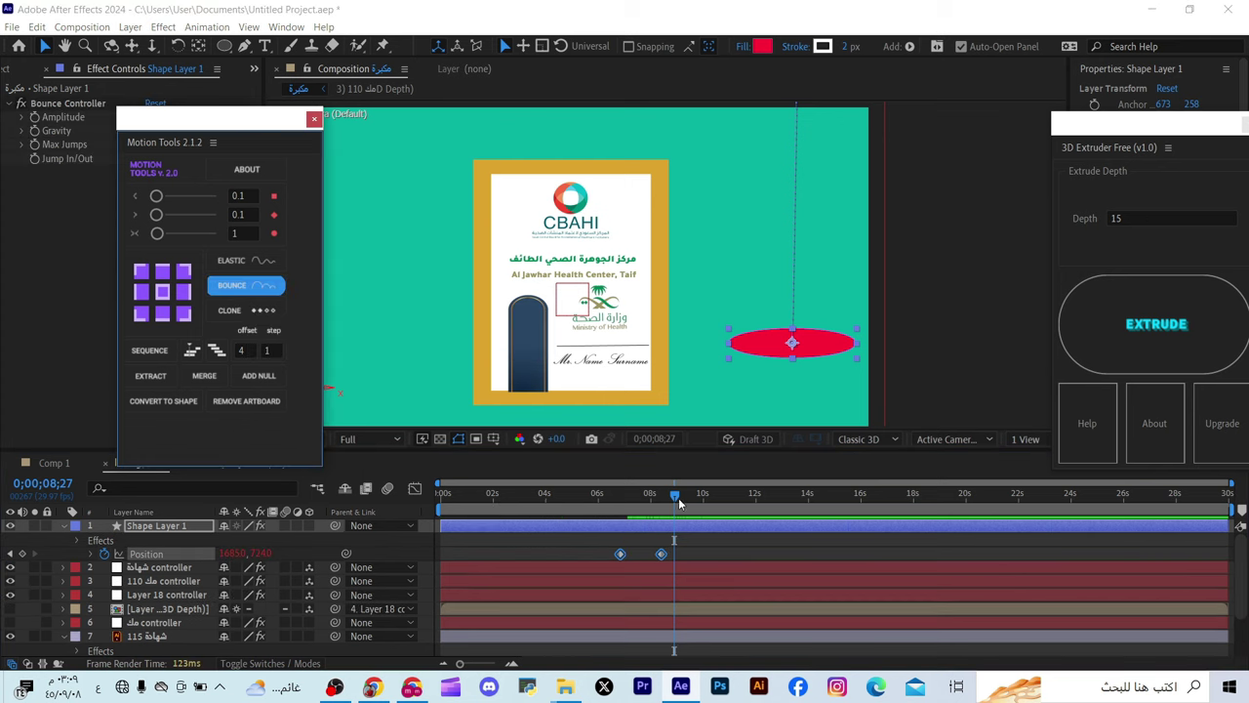
{"action": "left_click_drag", "start_coordinate": [680, 502], "coordinate": [621, 499]}
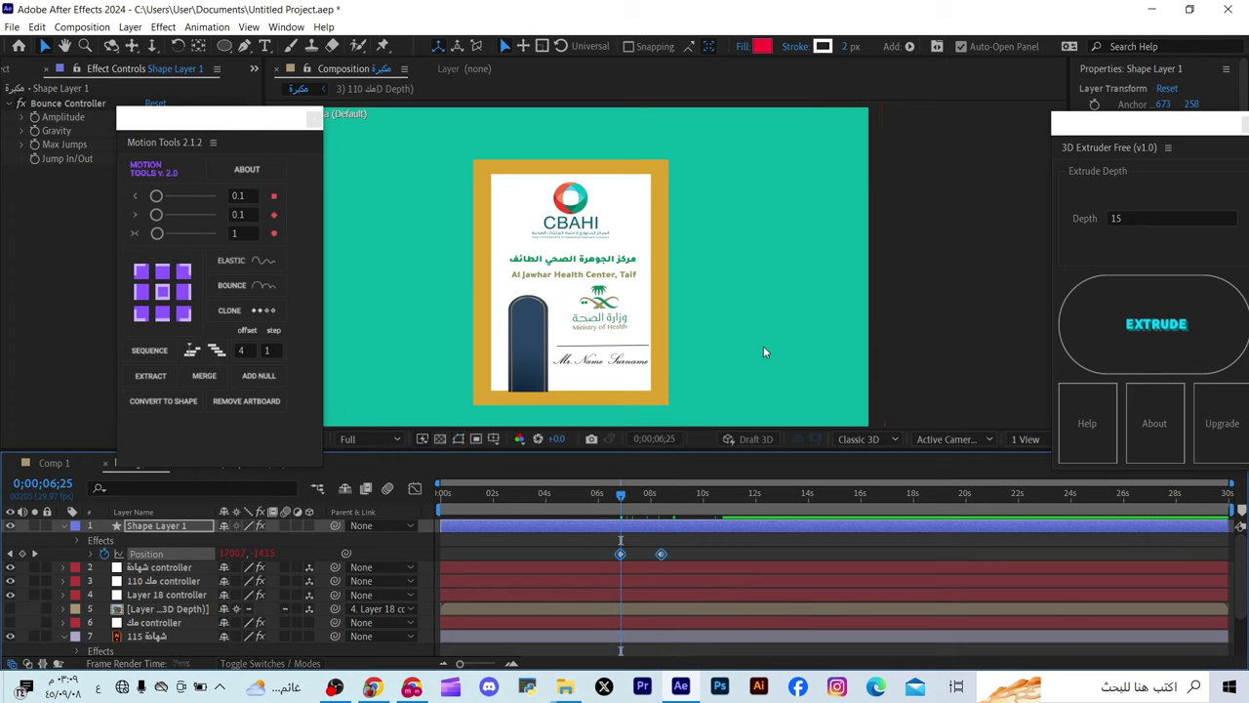
{"action": "key", "text": "space"}
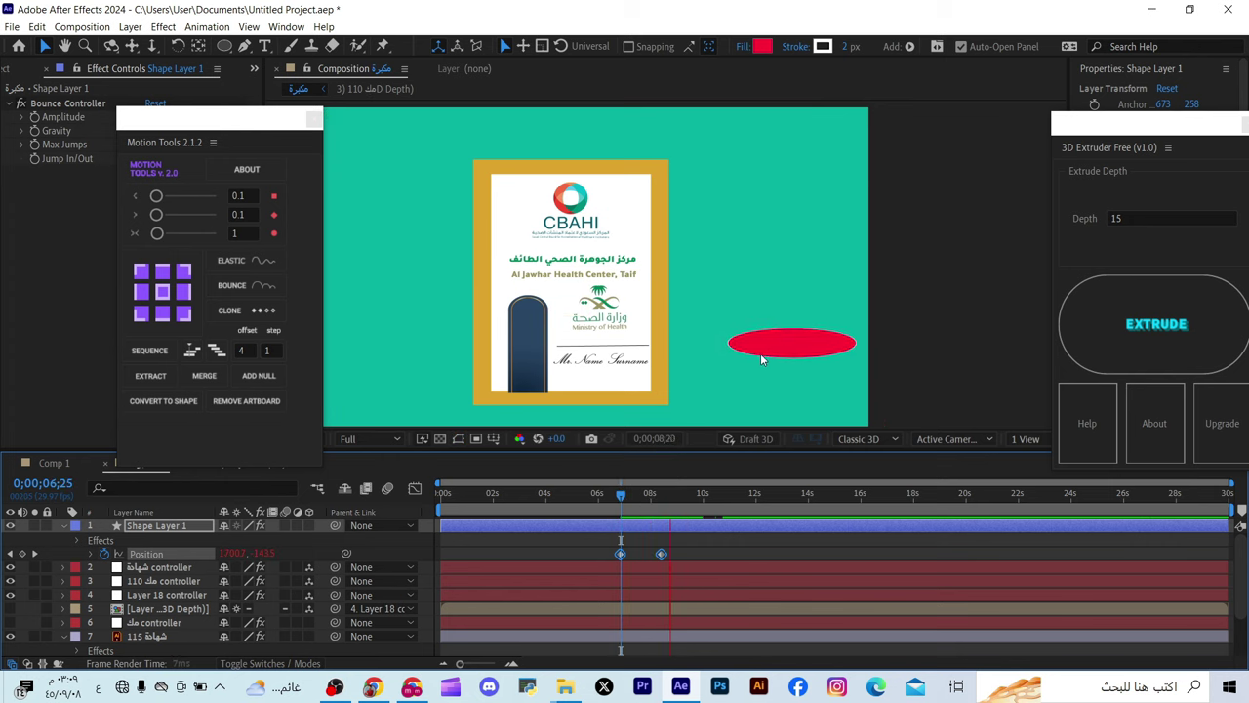
{"action": "left_click", "coordinate": [801, 358]}
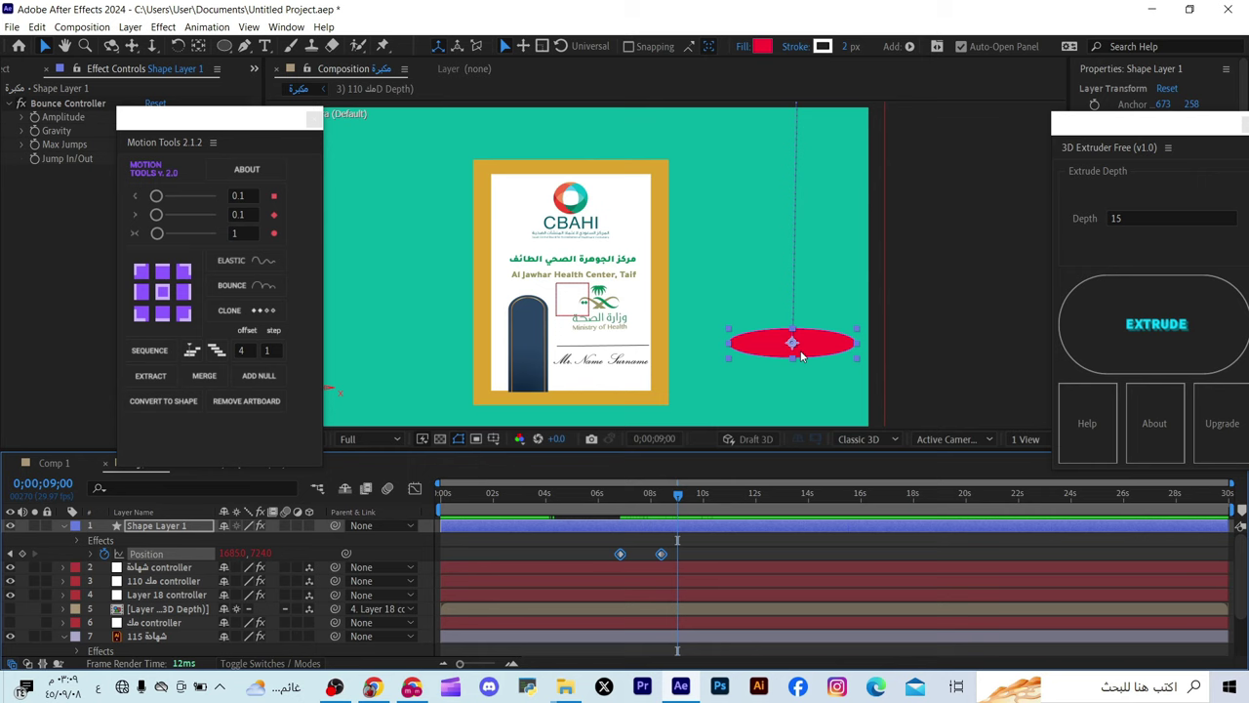
Play back the ellipse's bounce motion from about the seven-second mark, inspecting its landing both close up and zoomed out
{"action": "scroll", "coordinate": [805, 358], "scroll_direction": "up", "scroll_amount": 2}
{"action": "left_click", "coordinate": [843, 359]}
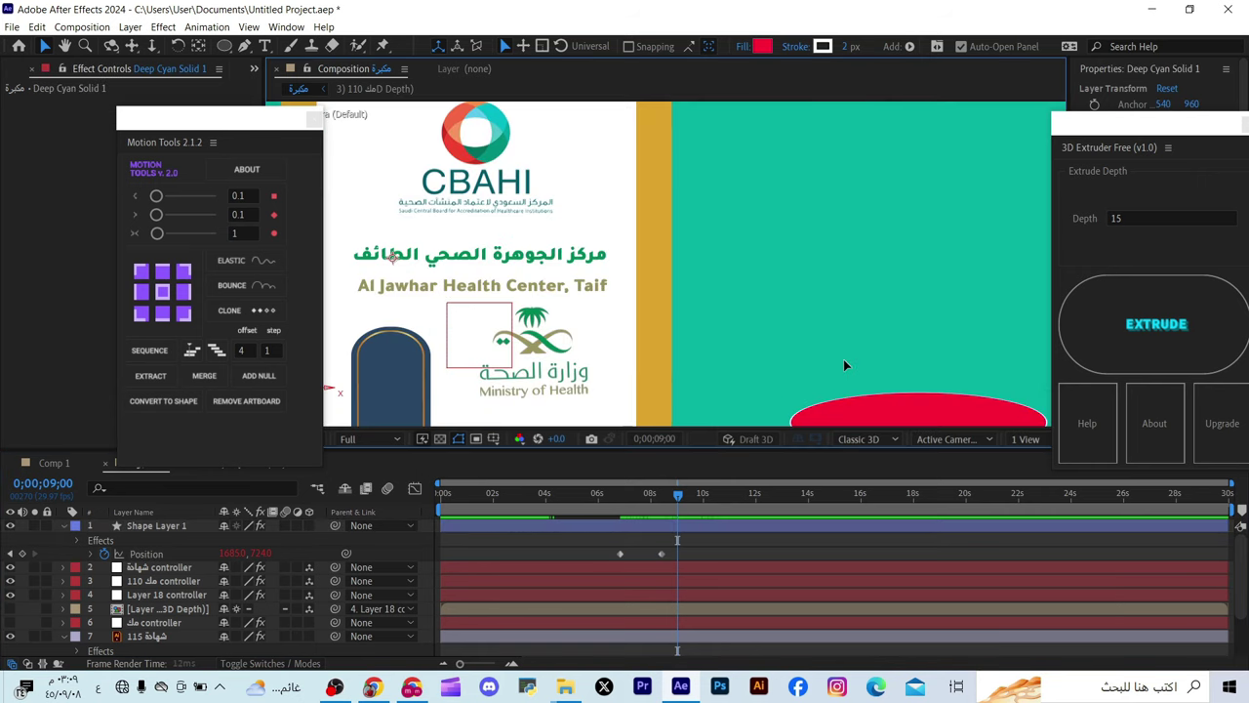
{"action": "left_click", "coordinate": [64, 46]}
{"action": "left_click_drag", "start_coordinate": [809, 216], "coordinate": [691, 181]}
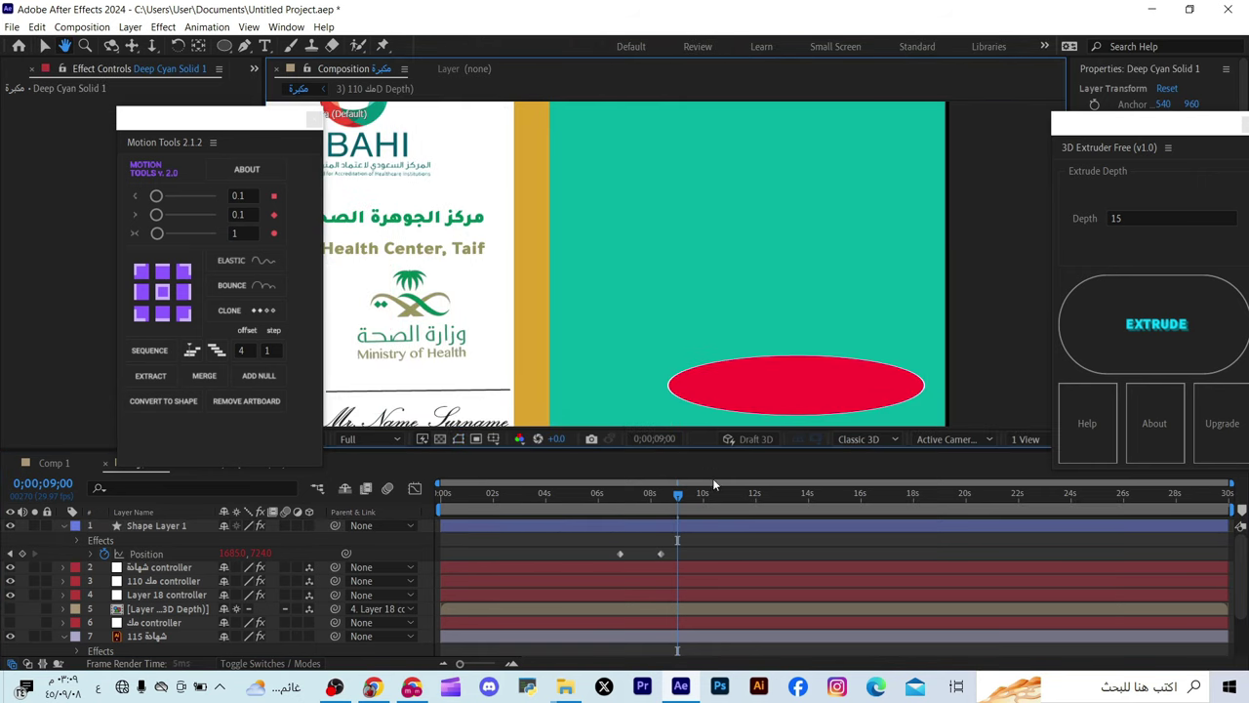
{"action": "left_click", "coordinate": [630, 495]}
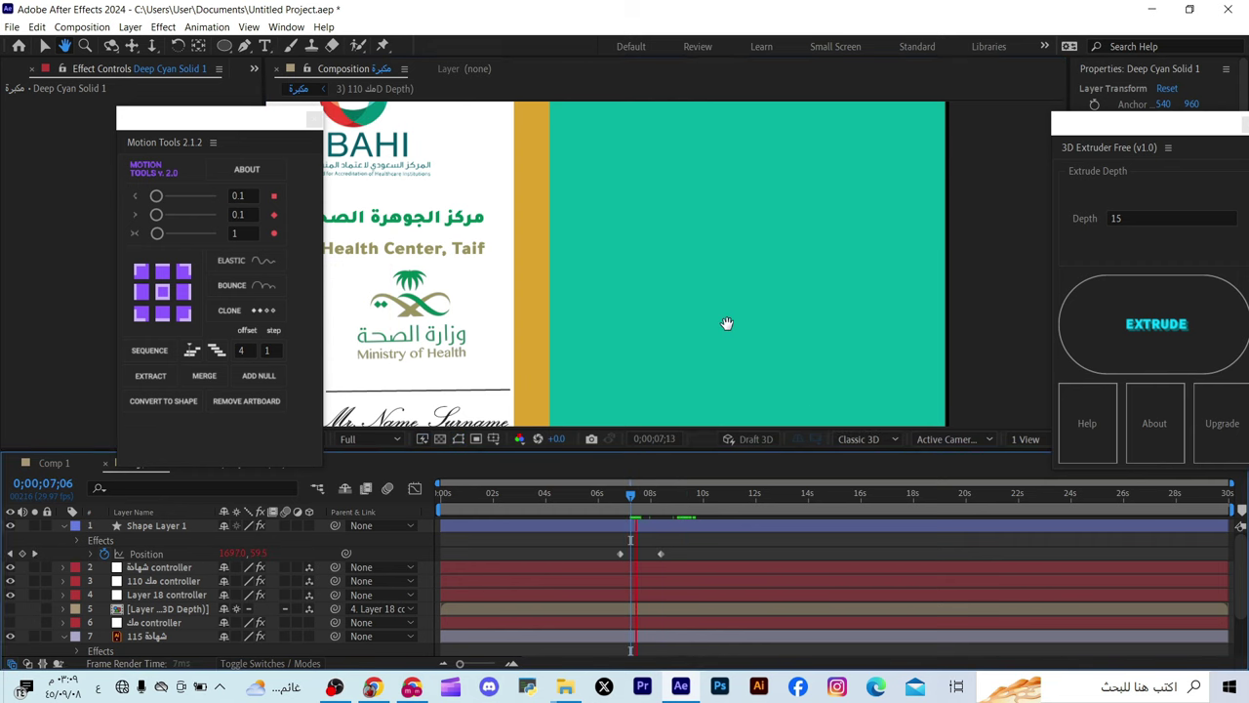
{"action": "key", "text": "space"}
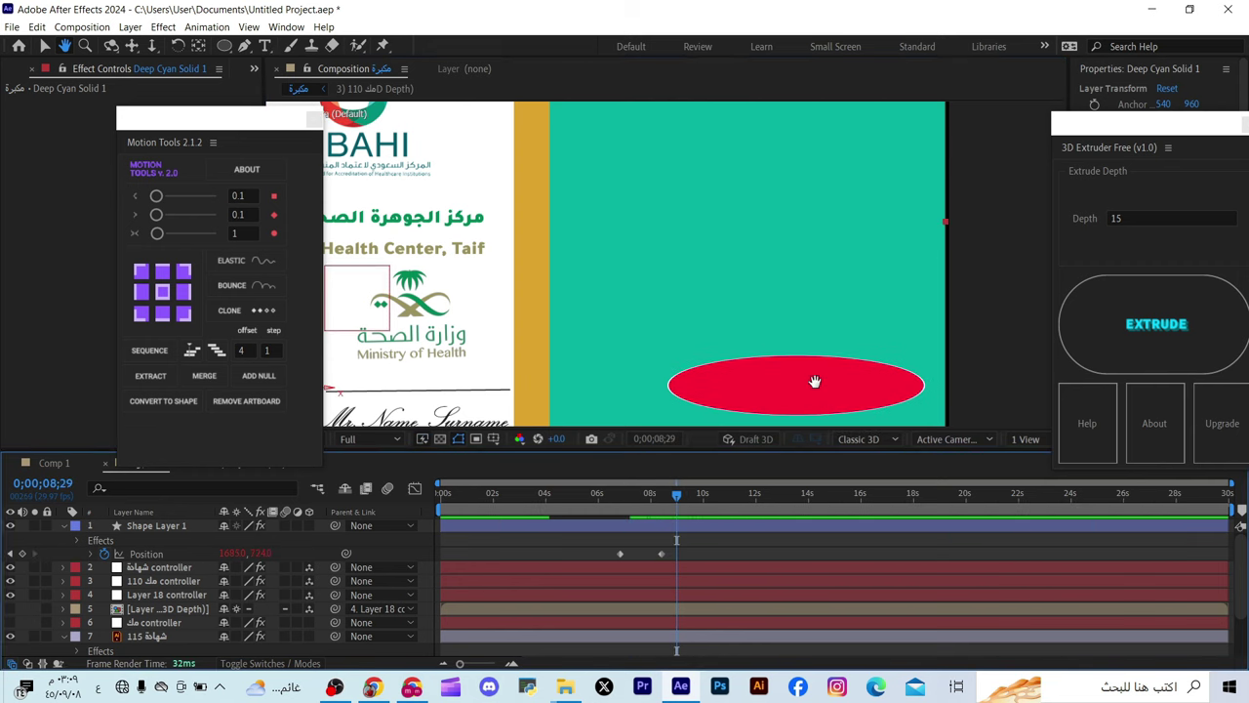
{"action": "key", "text": "comma"}
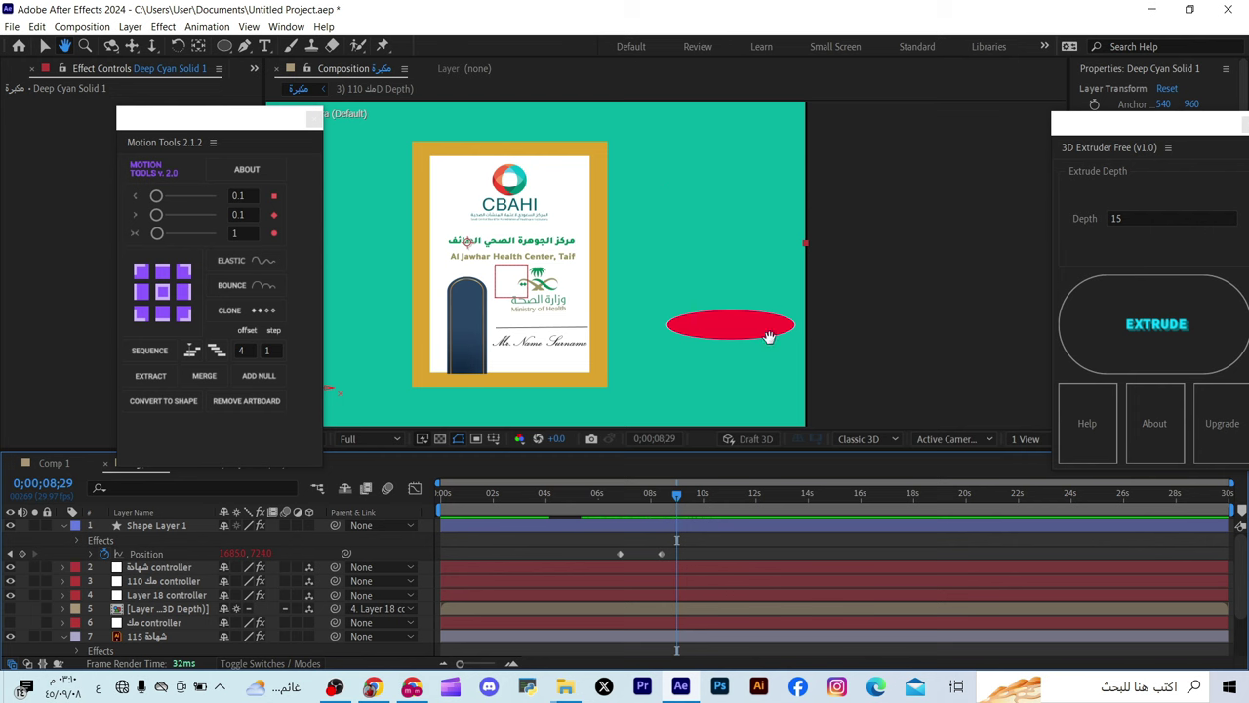
{"action": "left_click_drag", "start_coordinate": [676, 495], "coordinate": [635, 517]}
{"action": "key", "text": "space"}
{"action": "left_click_drag", "start_coordinate": [680, 496], "coordinate": [628, 508]}
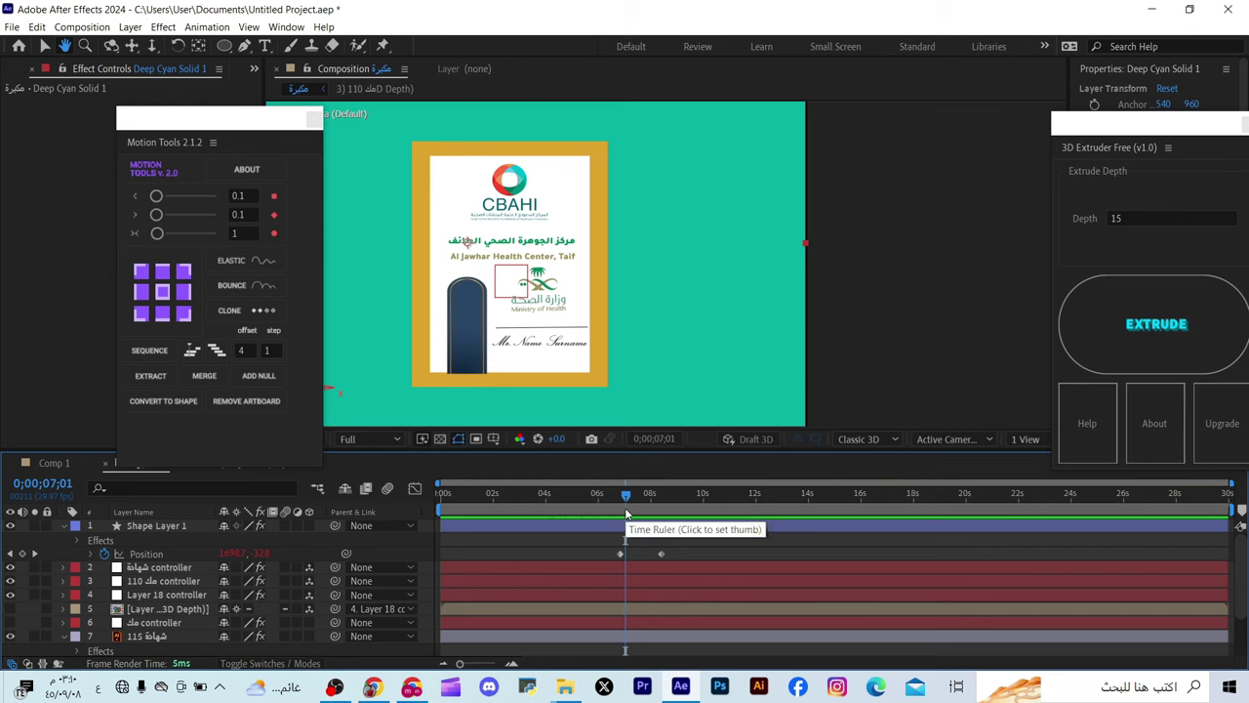
Replay the ellipse's bounce from 0;00;07;01 and examine its resting position close up
{"action": "key", "text": "space"}
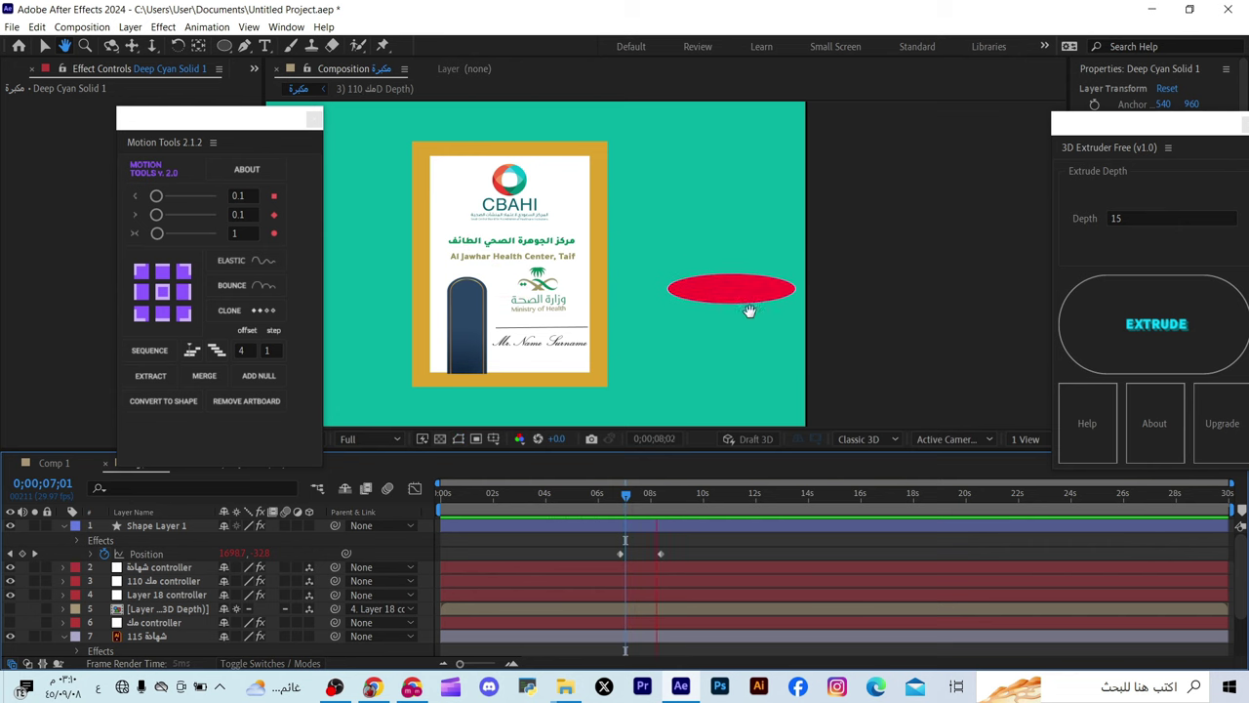
{"action": "key", "text": "space"}
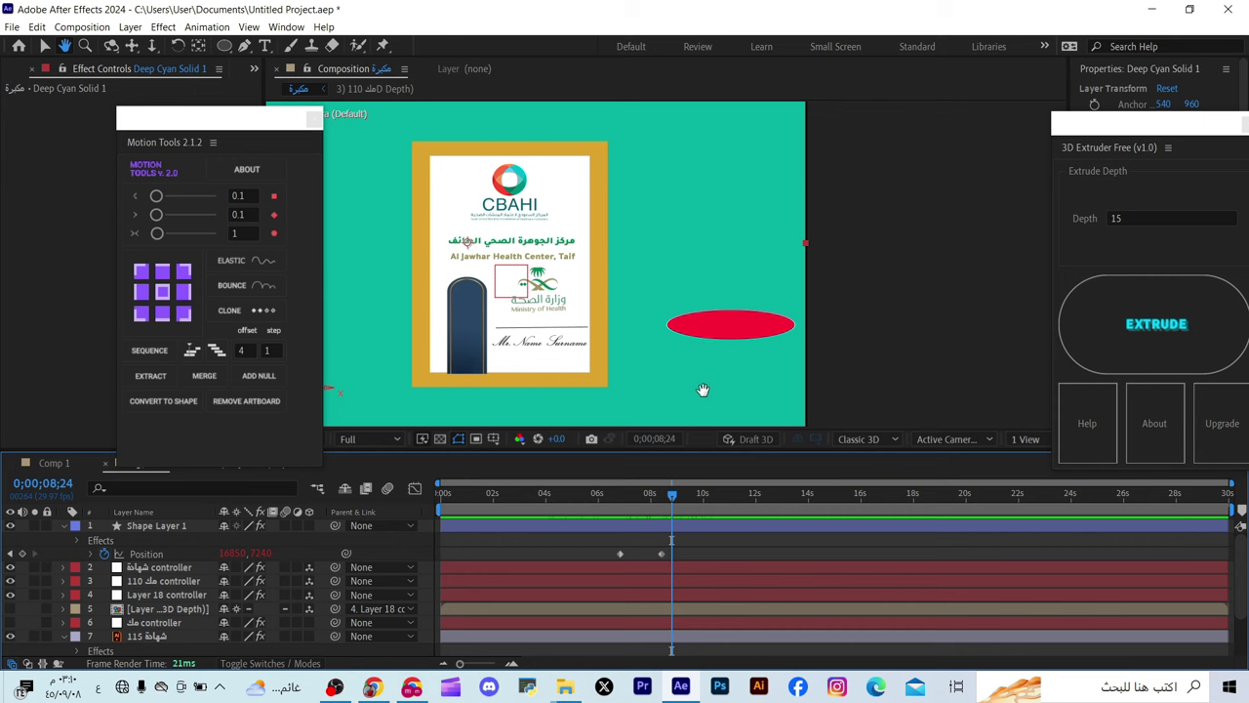
{"action": "left_click_drag", "start_coordinate": [678, 490], "coordinate": [627, 494]}
{"action": "key", "text": "space"}
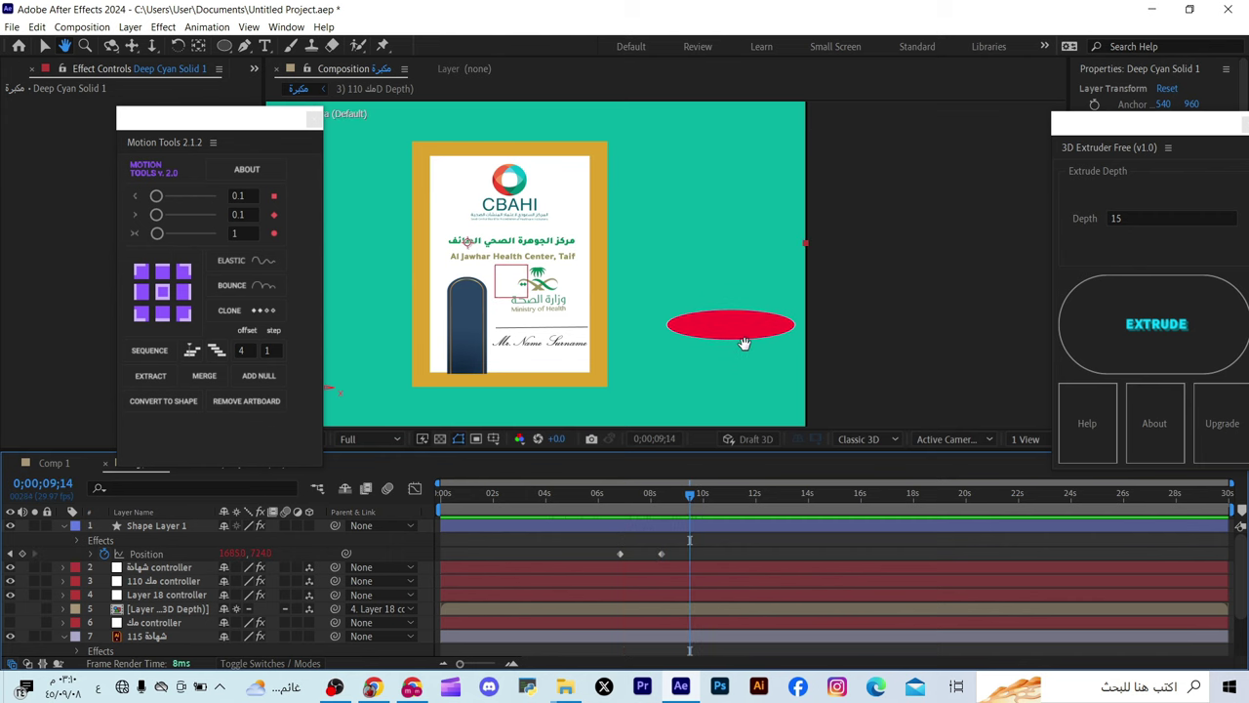
{"action": "key", "text": "period"}
{"action": "left_click_drag", "start_coordinate": [784, 370], "coordinate": [753, 344]}
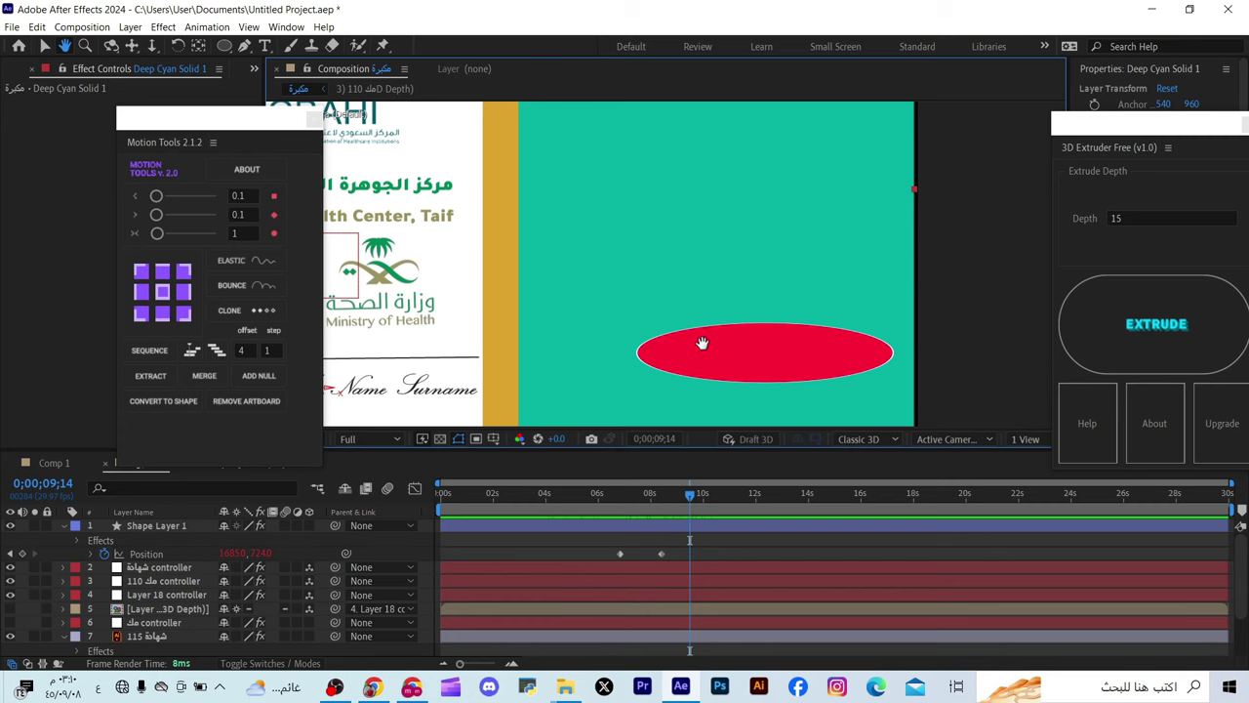
{"action": "key", "text": "comma"}
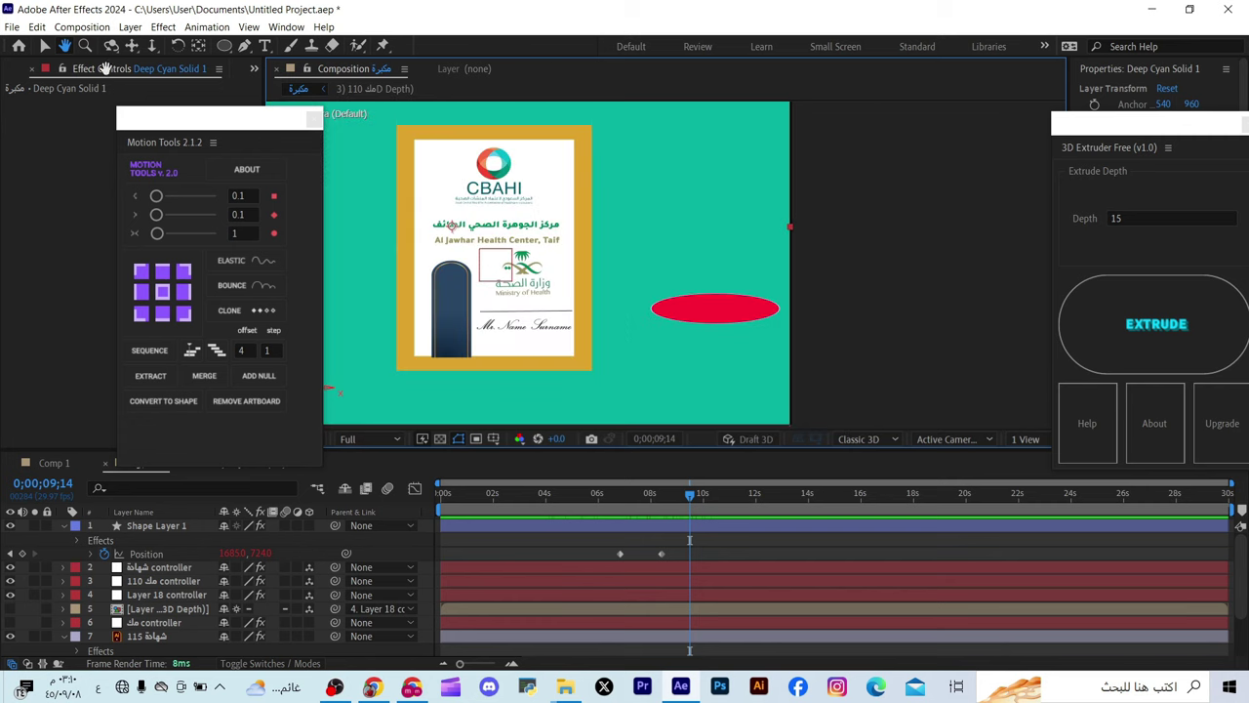
Clone both of the ellipse's Position keyframes at 0;00;09;14 with Motion Tools and play back the repeated bounce from 0;00;06;29
{"action": "left_click", "coordinate": [44, 49]}
{"action": "left_click_drag", "start_coordinate": [711, 540], "coordinate": [601, 567]}
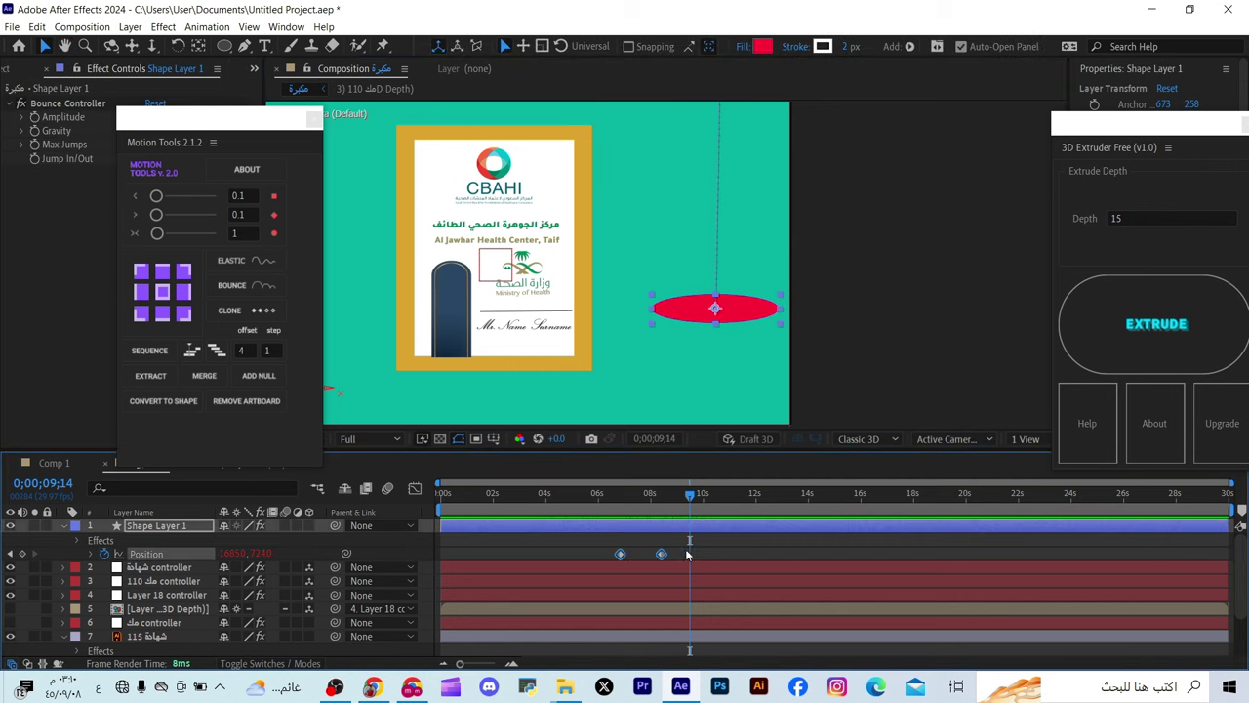
{"action": "left_click", "coordinate": [251, 312]}
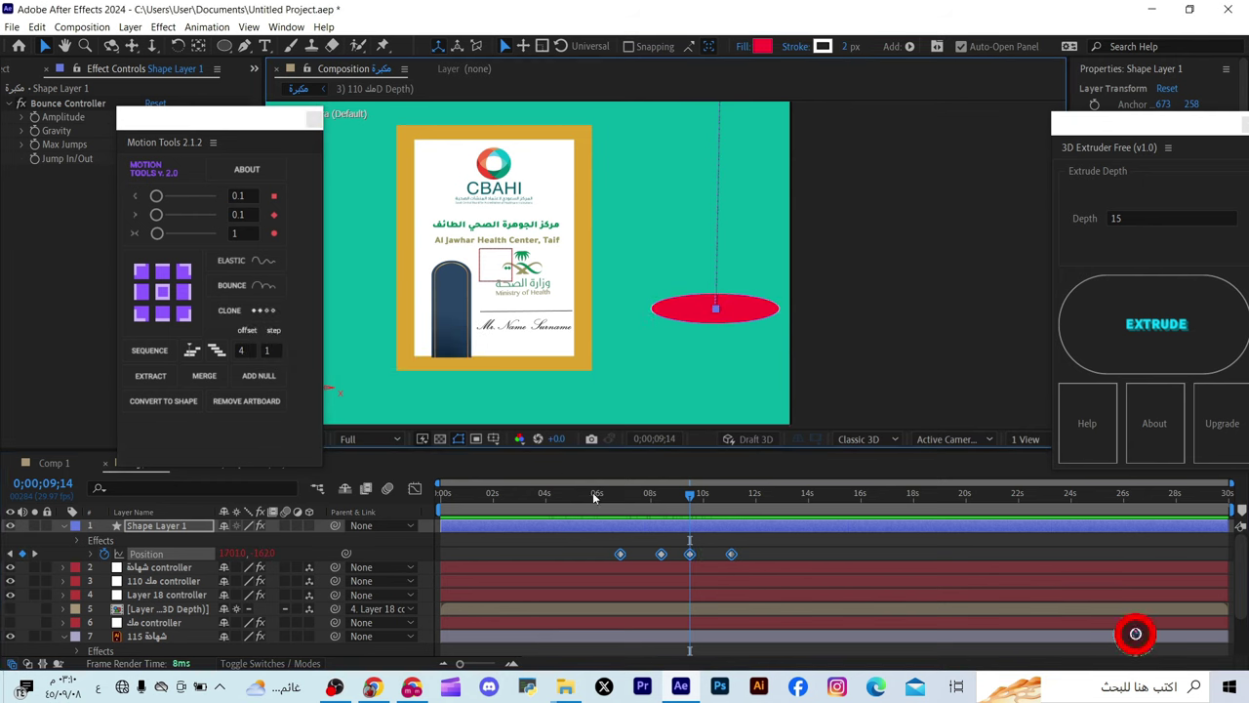
{"action": "left_click_drag", "start_coordinate": [701, 498], "coordinate": [637, 500]}
{"action": "key", "text": "h"}
{"action": "key", "text": "space"}
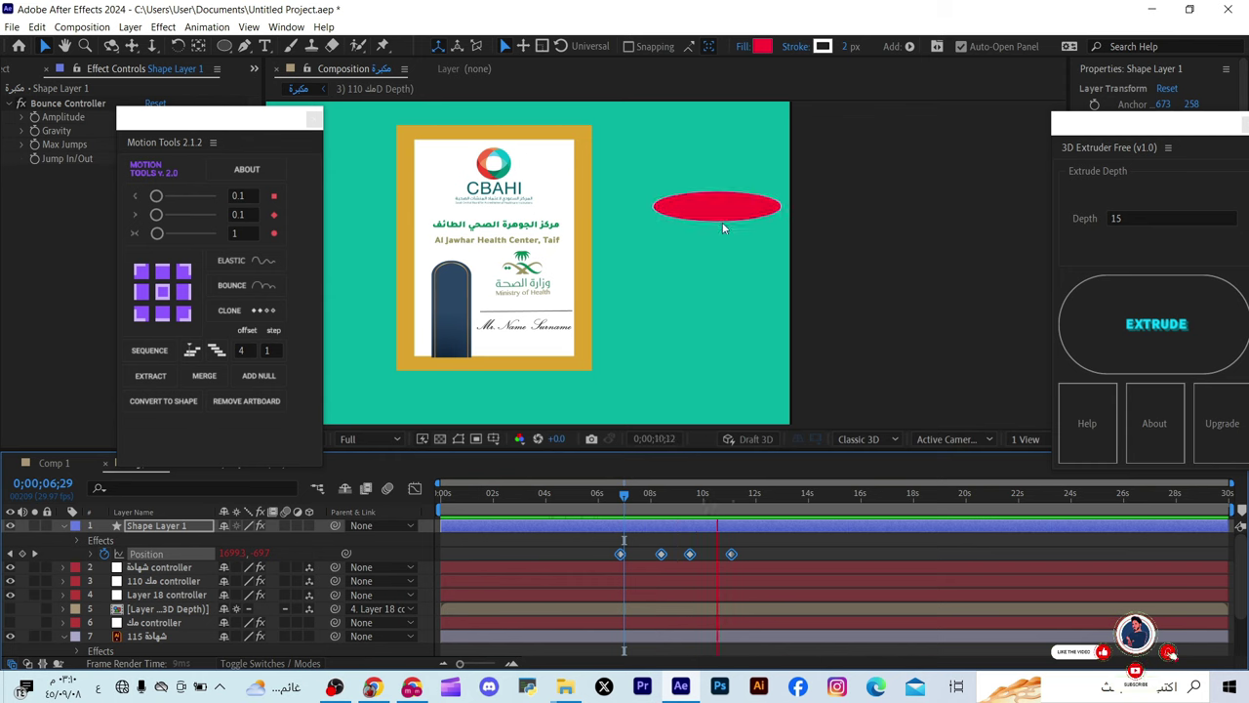
{"action": "key", "text": "space"}
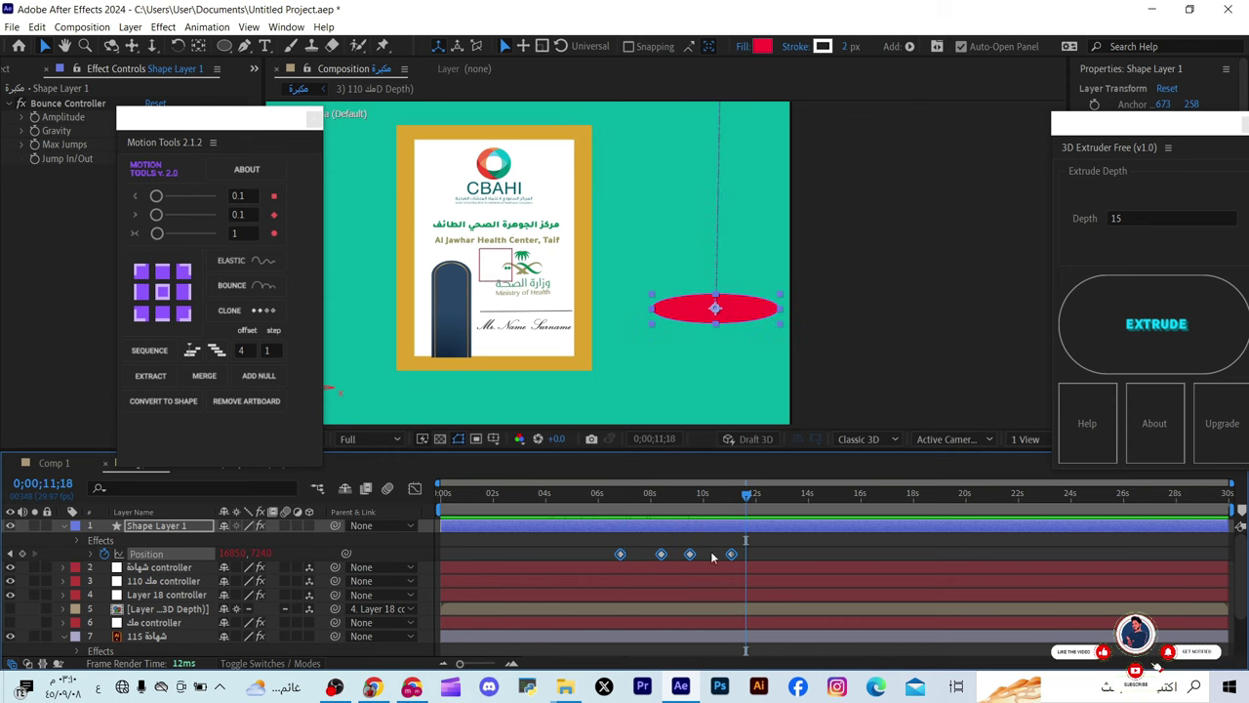
Clone the ellipse's four Position keyframes at 0;00;11;18 and preview the bounces with all keyframes shifted slightly later
{"action": "left_click", "coordinate": [250, 309]}
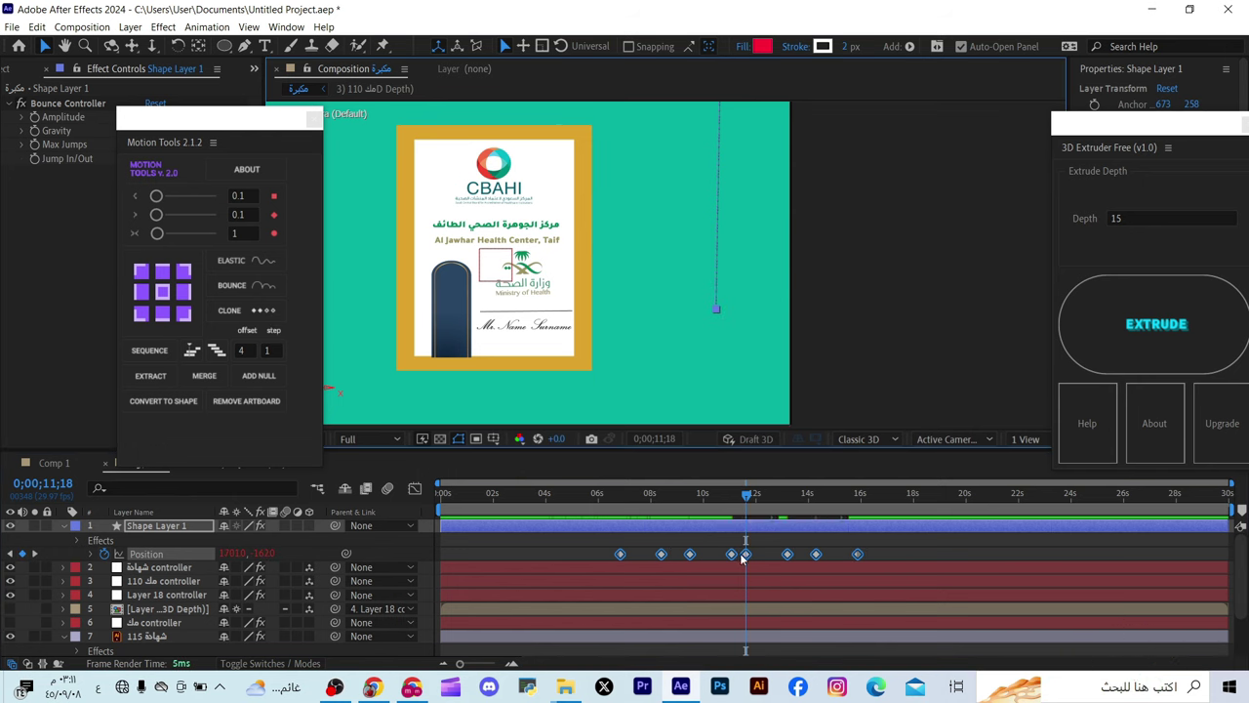
{"action": "left_click_drag", "start_coordinate": [745, 554], "coordinate": [751, 554]}
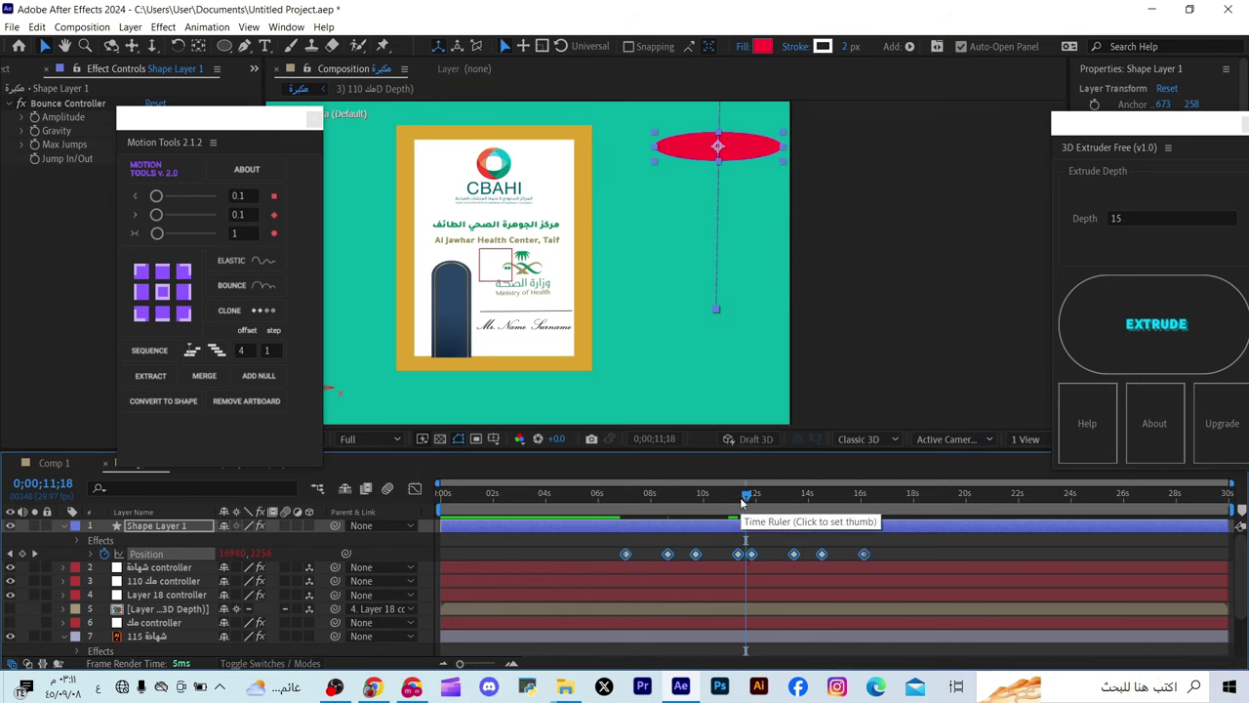
{"action": "key", "text": "space"}
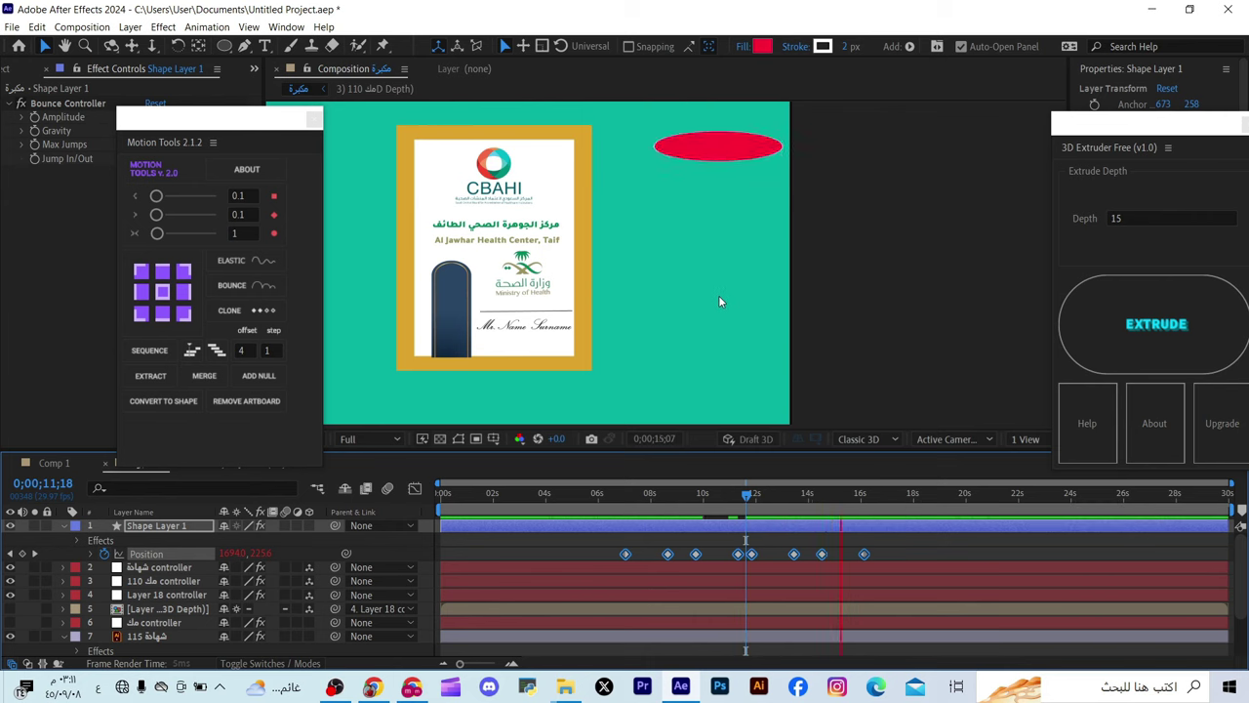
{"action": "key", "text": "space"}
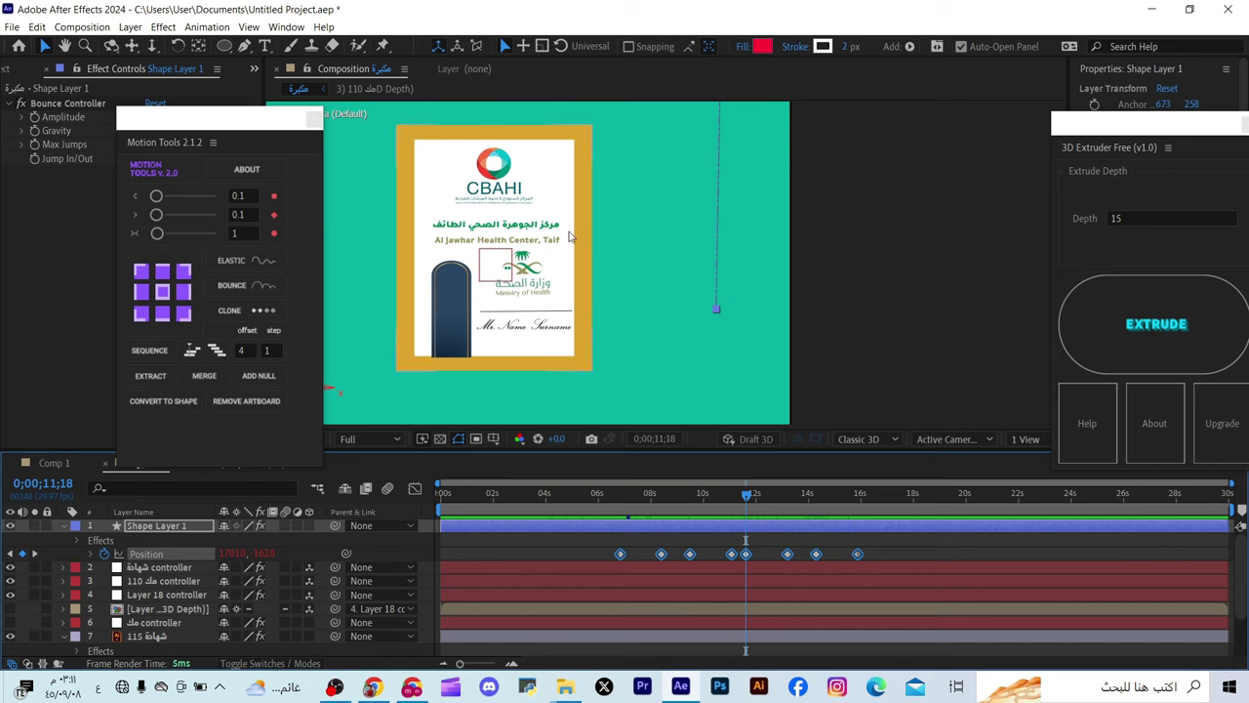
Select the certificate layer شهادة 115 and nudge it slightly left and down in the composition
{"action": "scroll", "coordinate": [574, 236], "scroll_direction": "down", "scroll_amount": 2}
{"action": "left_click_drag", "start_coordinate": [237, 123], "coordinate": [230, 127]}
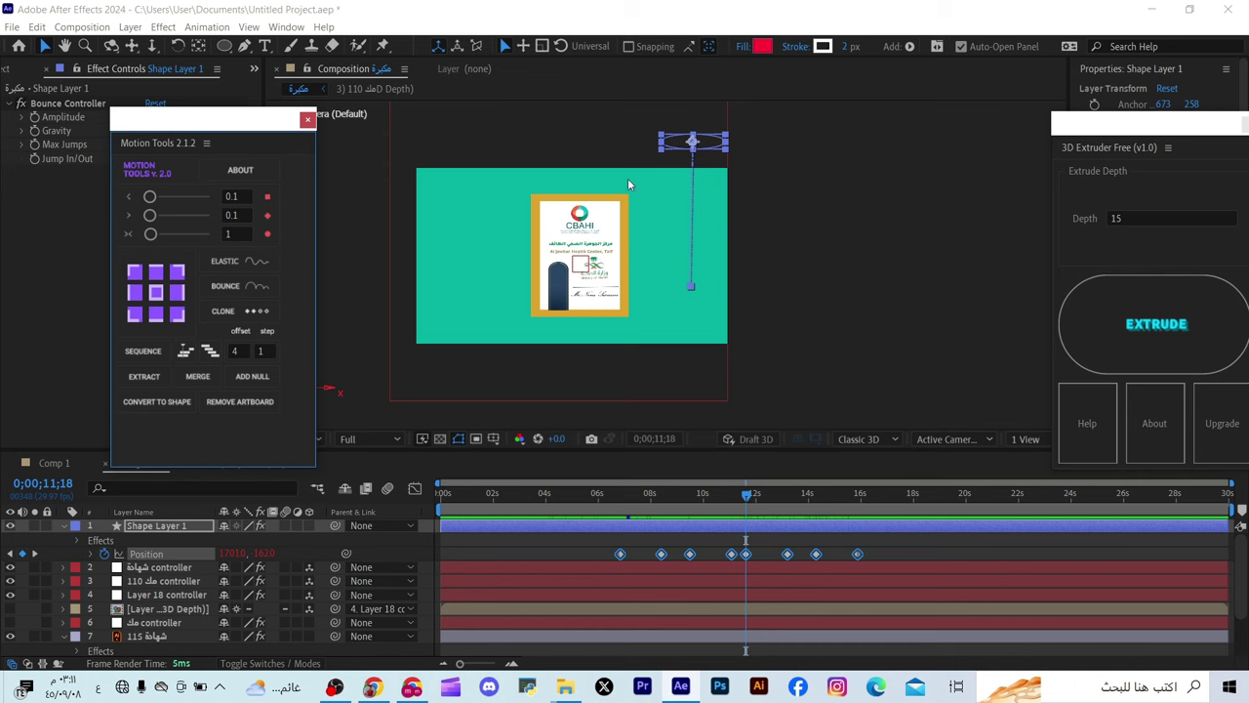
{"action": "key", "text": "period"}
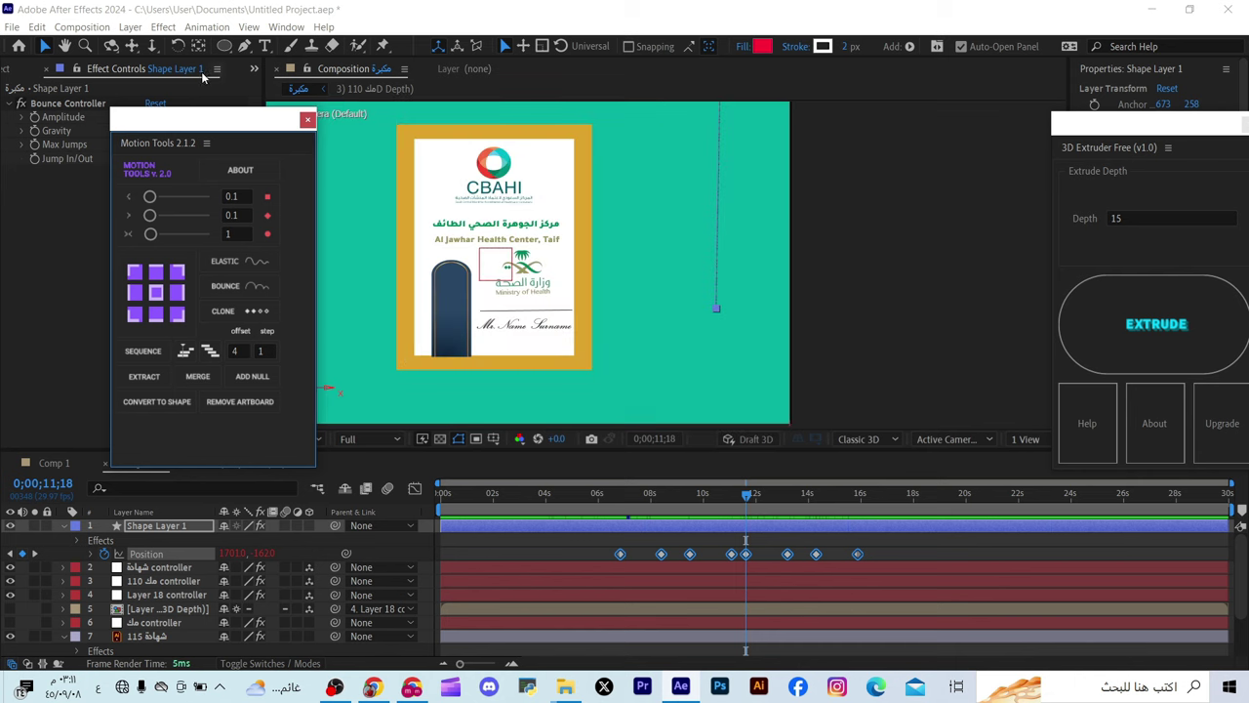
{"action": "left_click", "coordinate": [508, 238]}
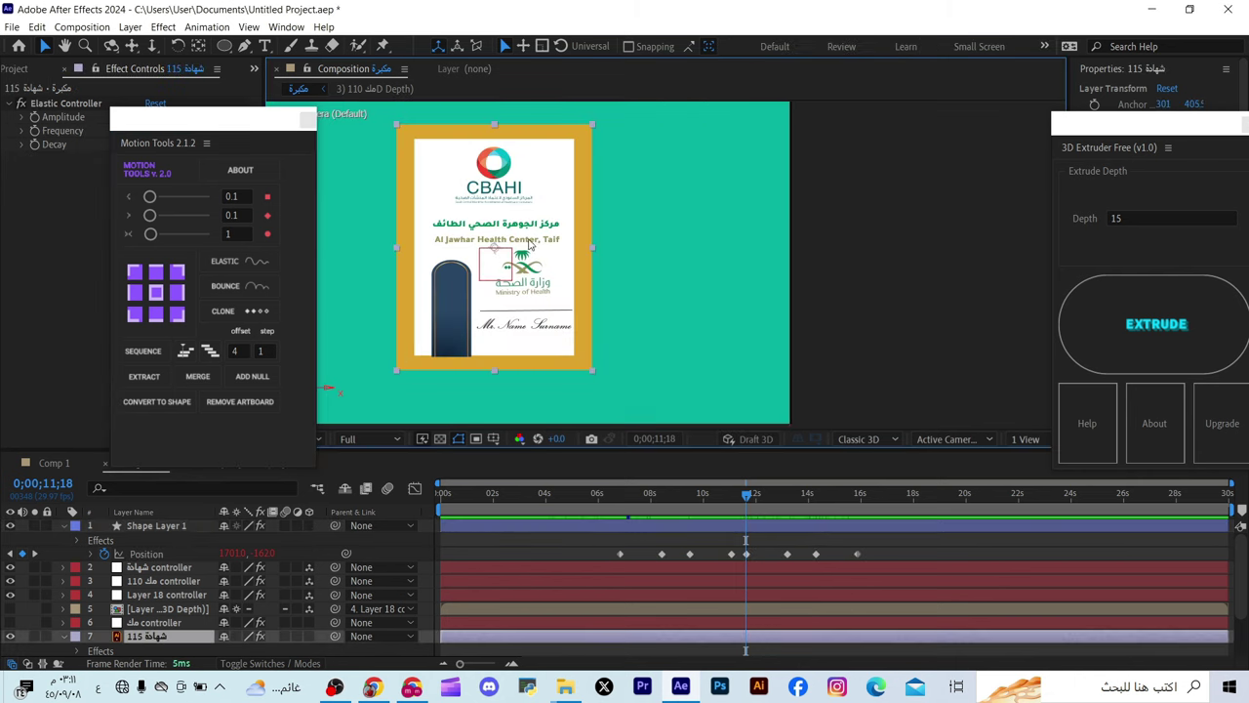
{"action": "mouse_move", "coordinate": [527, 246]}
{"action": "left_mouse_down"}
{"action": "mouse_move", "coordinate": [505, 251]}
{"action": "mouse_move", "coordinate": [519, 248]}
{"action": "left_mouse_up"}
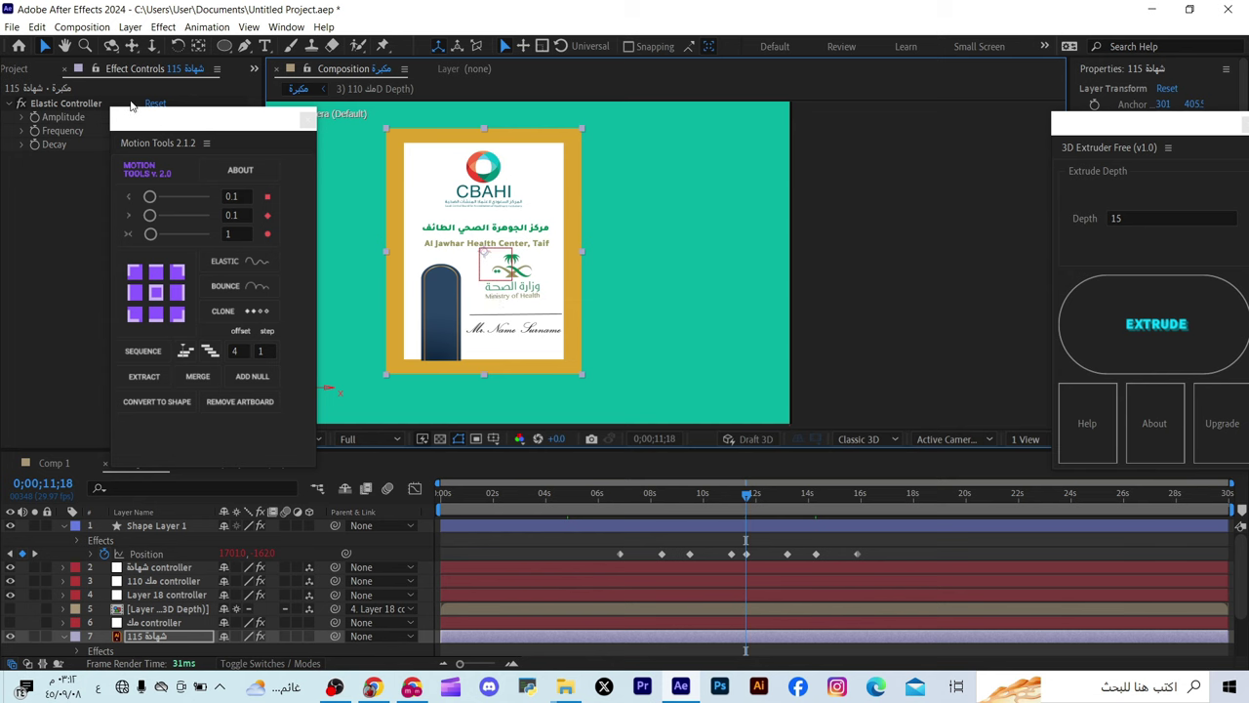
Move the certificate's anchor point to its upper-left corner with the Pan Behind tool and play back its scaling from 0;00;03;05
{"action": "left_click", "coordinate": [198, 46]}
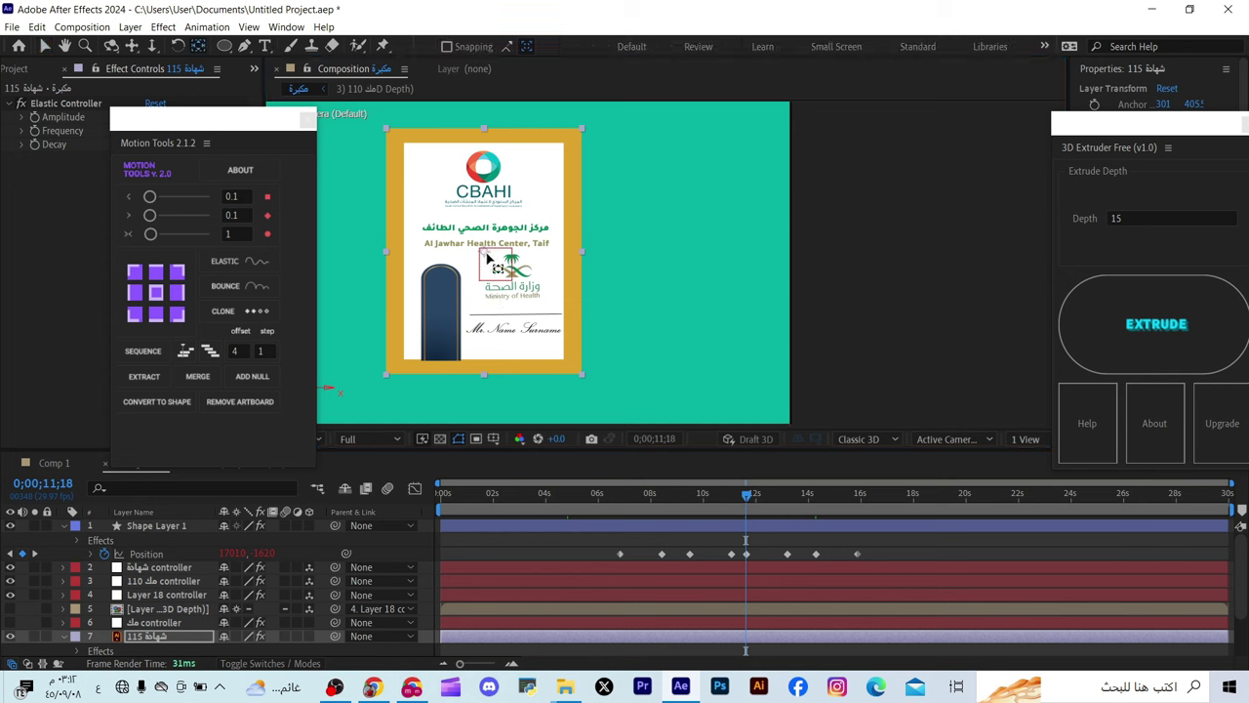
{"action": "mouse_move", "coordinate": [495, 262]}
{"action": "left_mouse_down"}
{"action": "mouse_move", "coordinate": [427, 208]}
{"action": "mouse_move", "coordinate": [393, 138]}
{"action": "left_mouse_up"}
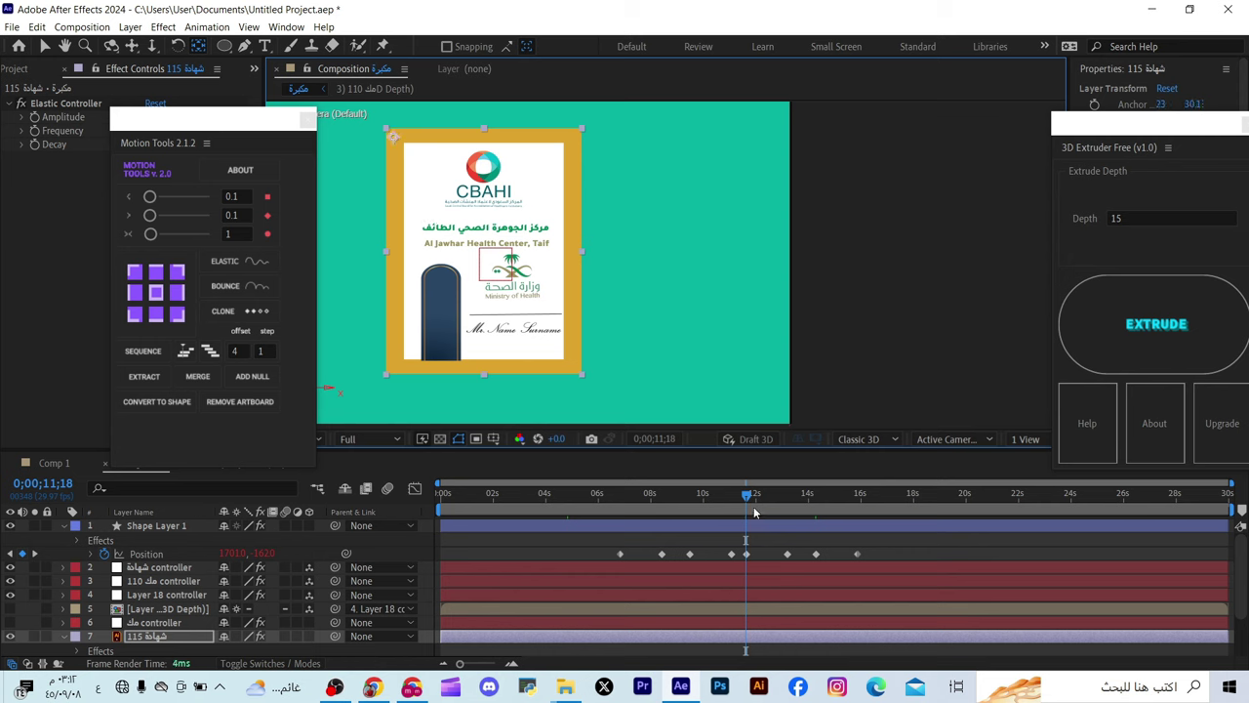
{"action": "left_click", "coordinate": [517, 496]}
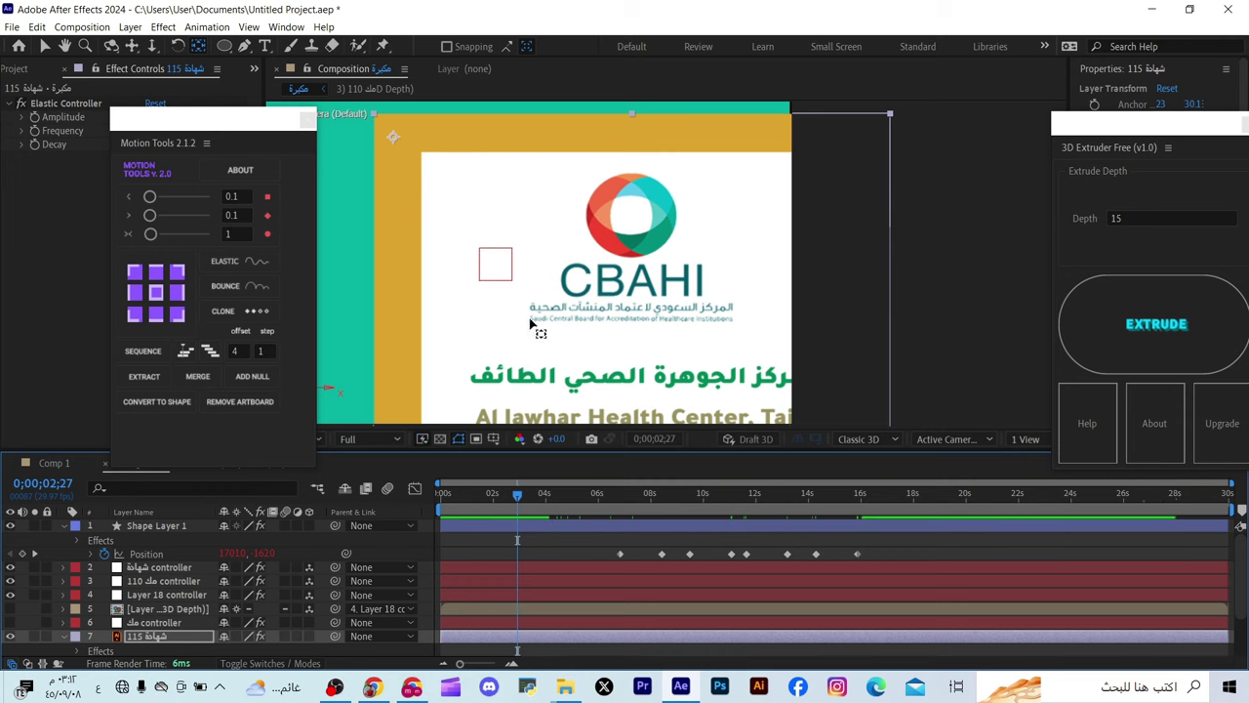
{"action": "mouse_move", "coordinate": [516, 496]}
{"action": "left_mouse_down"}
{"action": "mouse_move", "coordinate": [505, 506]}
{"action": "mouse_move", "coordinate": [524, 503]}
{"action": "left_mouse_up"}
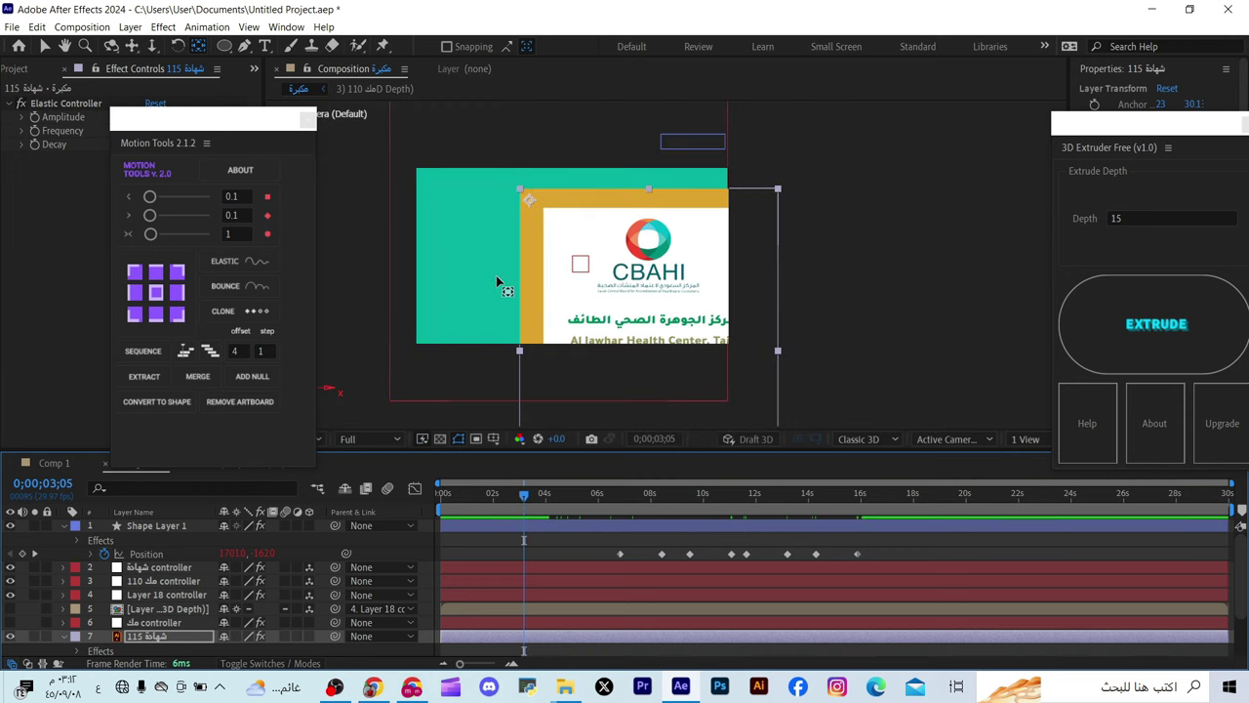
{"action": "key", "text": "space"}
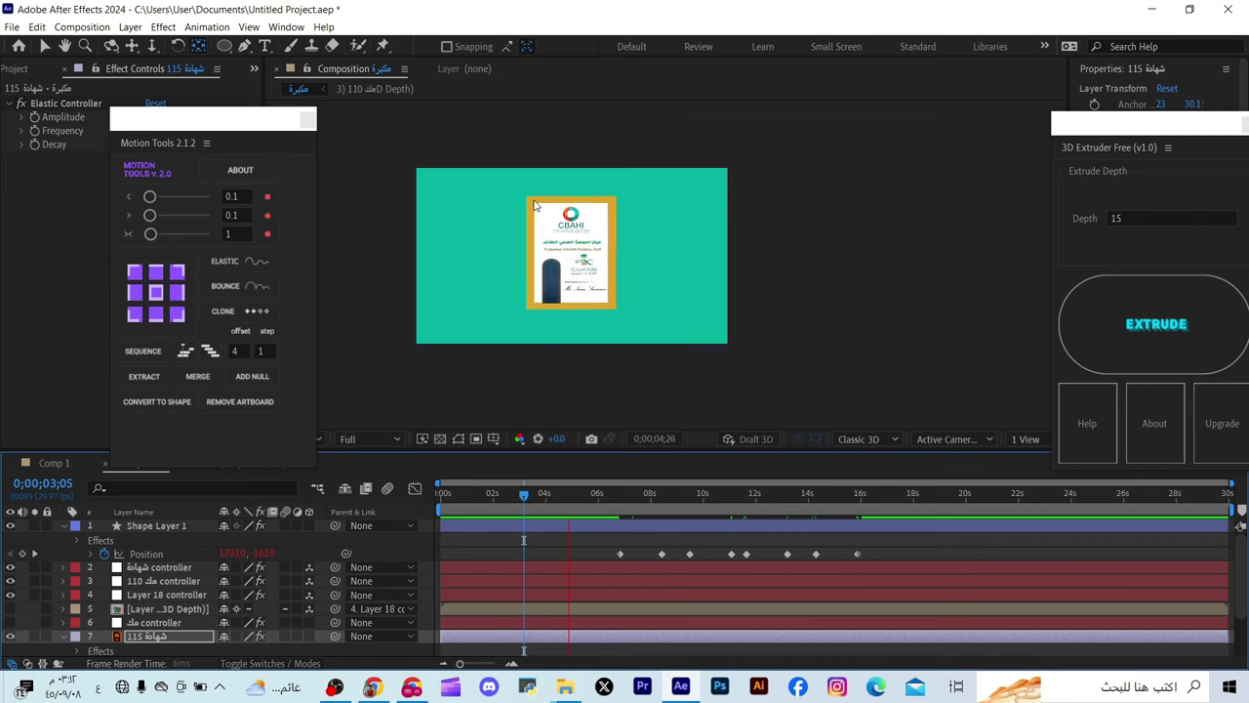
{"action": "key", "text": "space"}
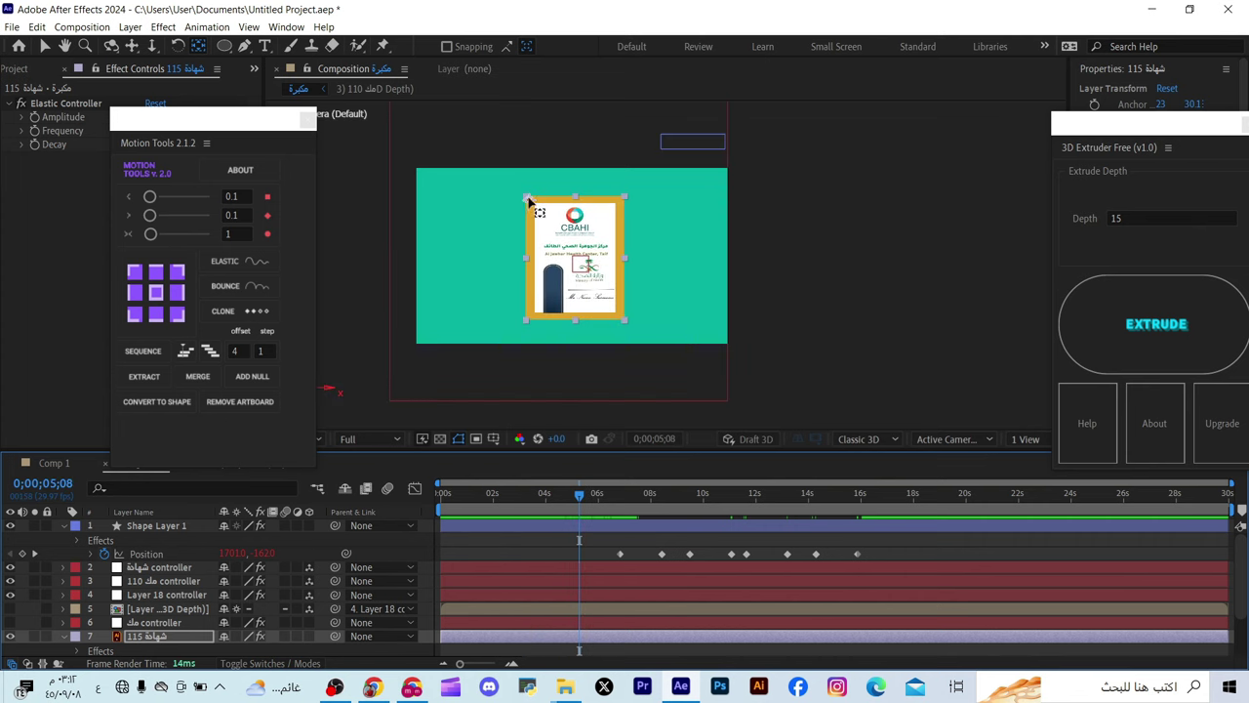
Move the certificate's anchor point to its upper-right corner and play back its scaling from 0;00;04;03
{"action": "left_click_drag", "start_coordinate": [576, 216], "coordinate": [621, 202]}
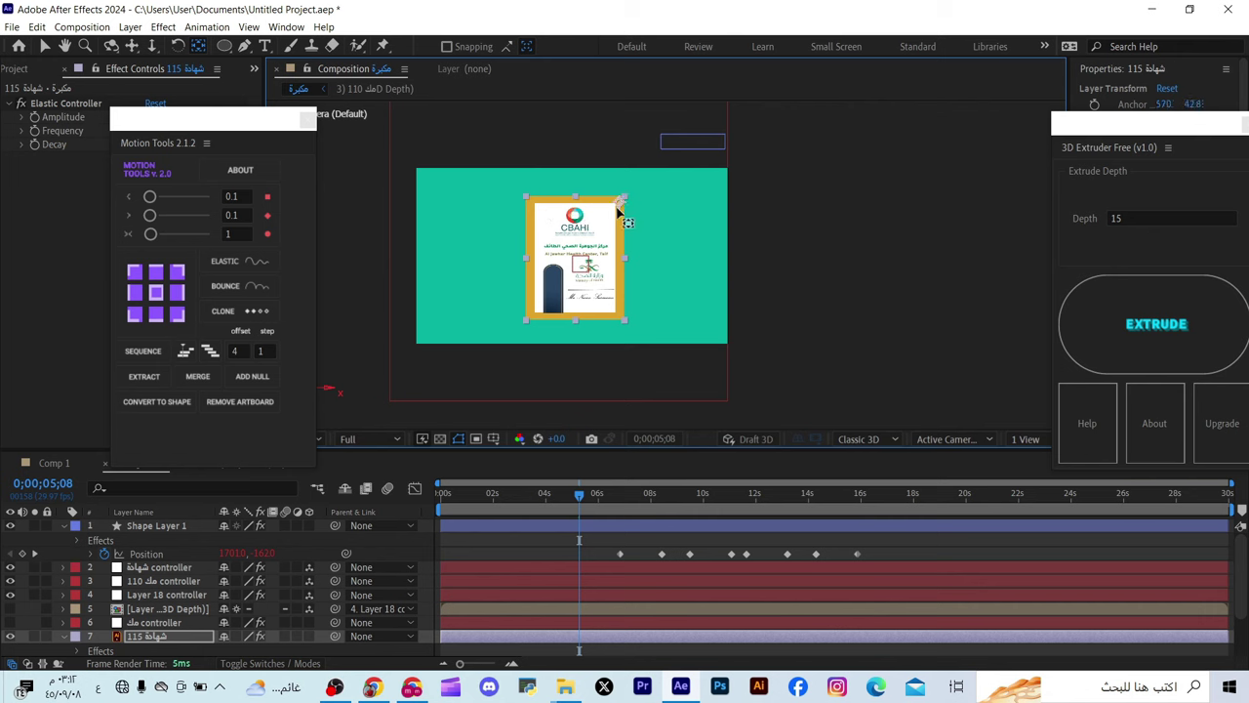
{"action": "left_click_drag", "start_coordinate": [572, 497], "coordinate": [547, 495]}
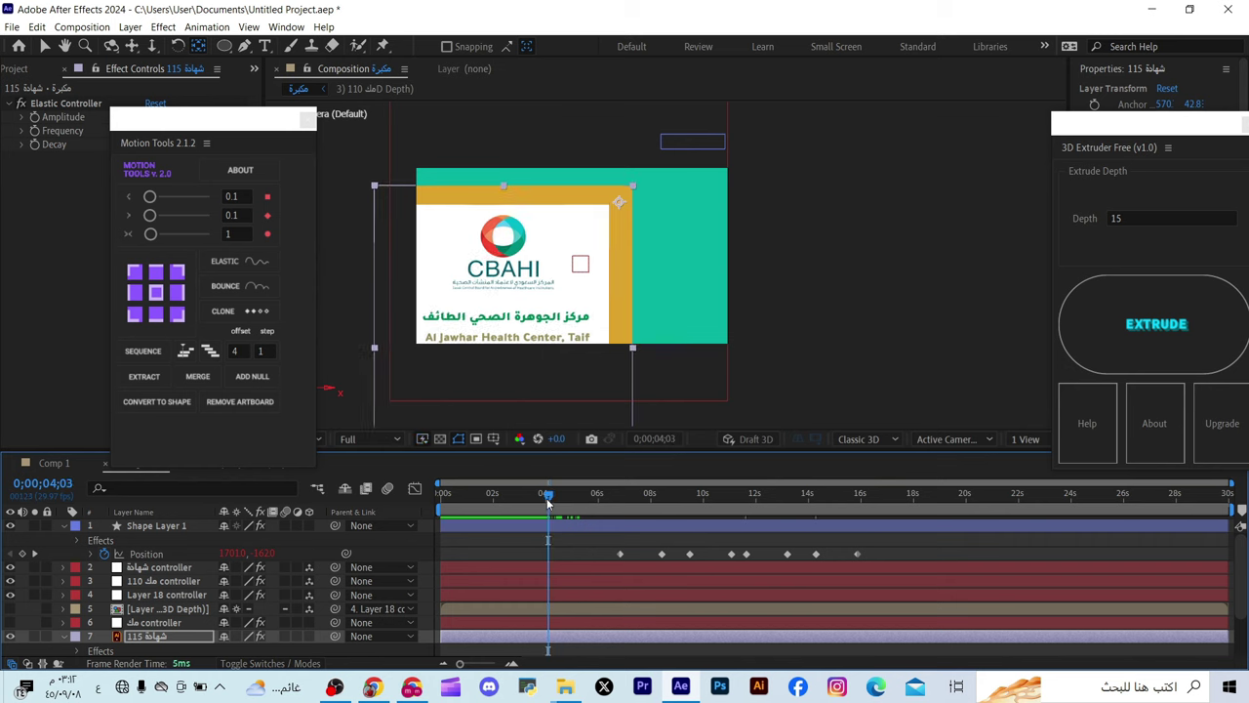
{"action": "key", "text": "space"}
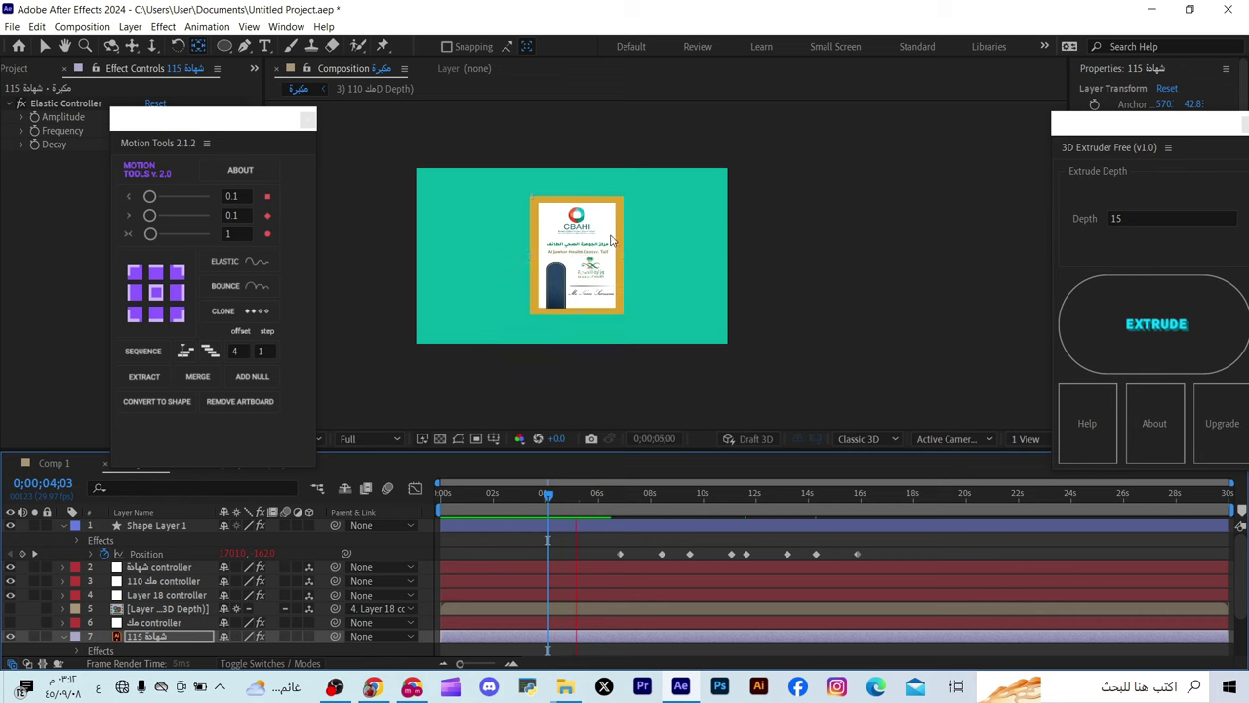
{"action": "key", "text": "space"}
Move the certificate's anchor point to its lower-right corner and play back its scaling from 0;00;04;01
{"action": "left_click_drag", "start_coordinate": [619, 207], "coordinate": [619, 317]}
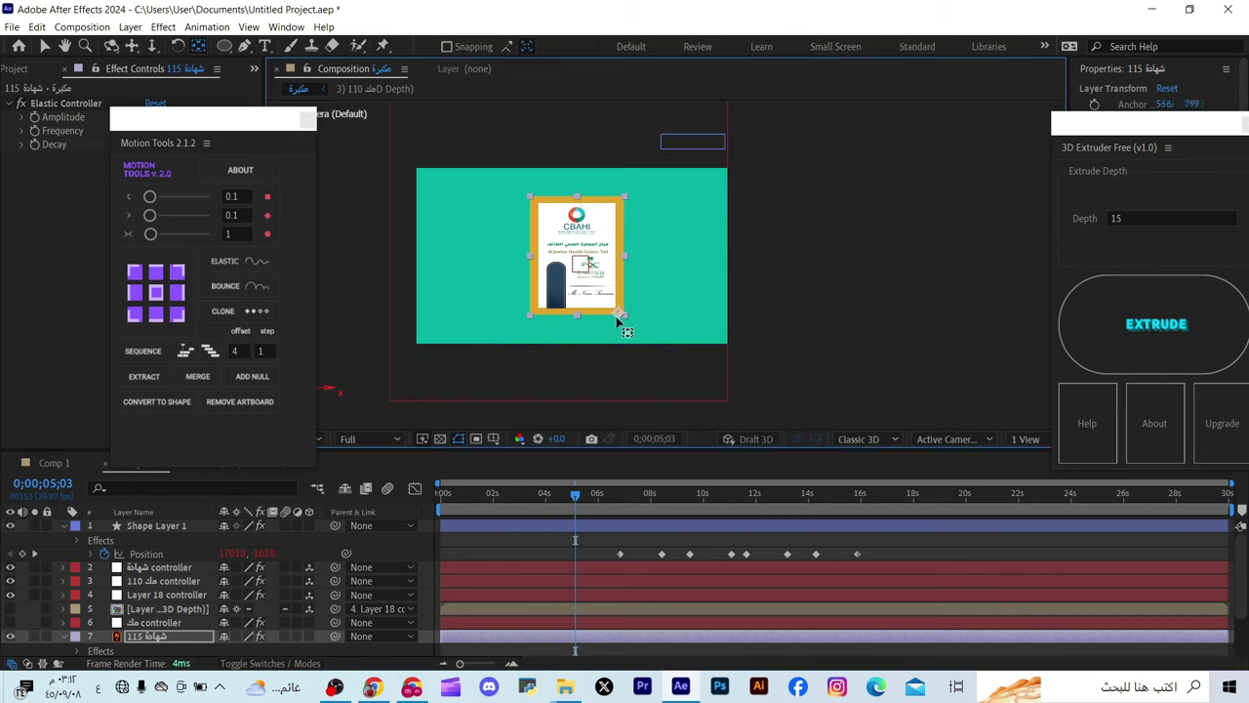
{"action": "left_click_drag", "start_coordinate": [576, 507], "coordinate": [546, 517]}
{"action": "key", "text": "space"}
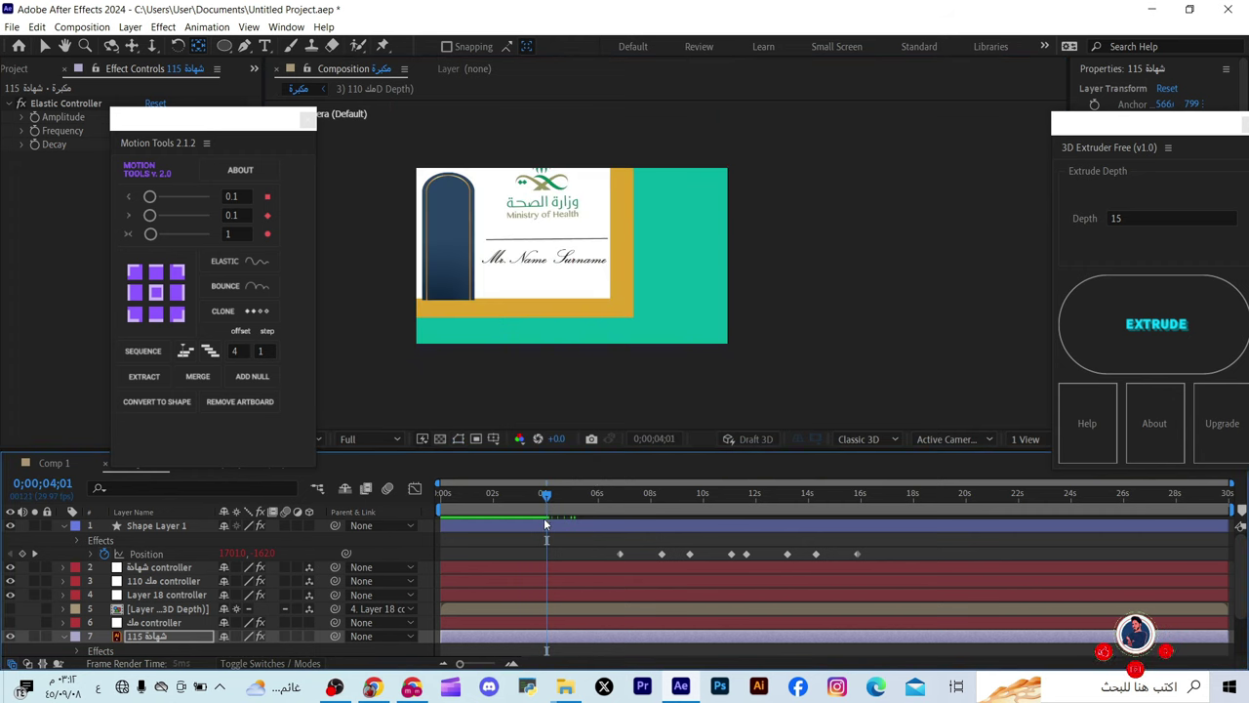
{"action": "key", "text": "space"}
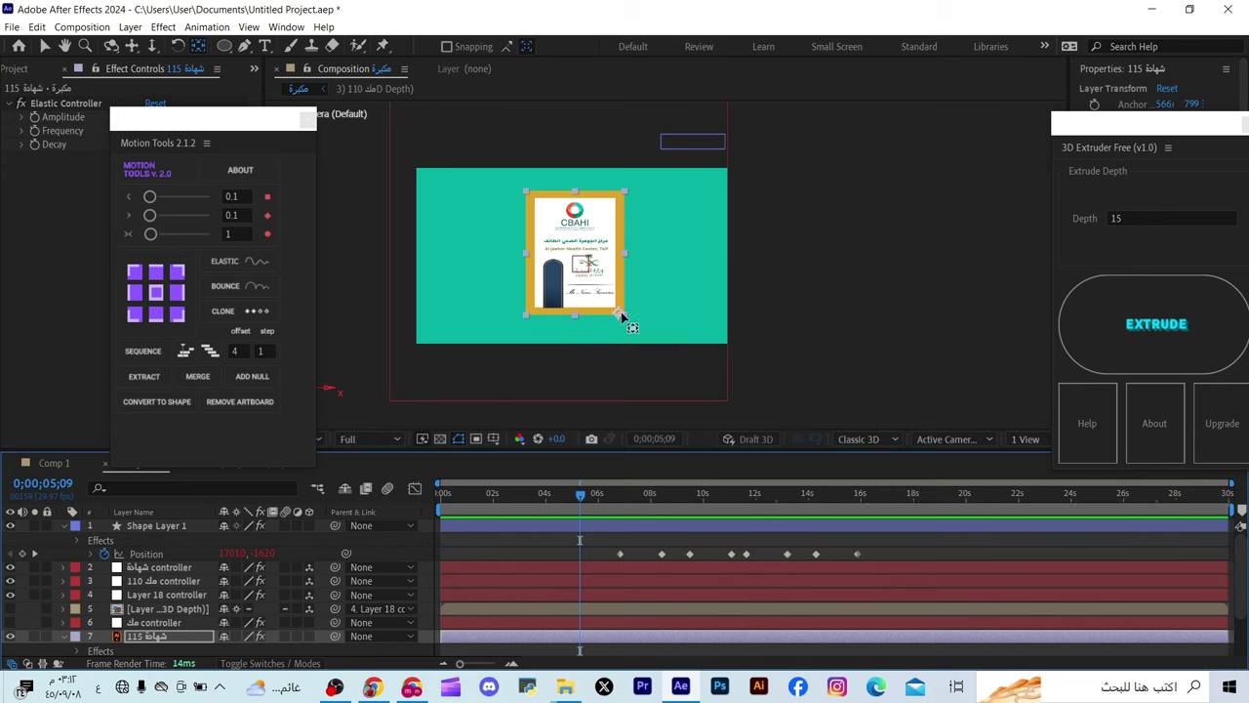
Center the certificate's anchor point with Motion Tools, recentering it after a small manual offset
{"action": "left_click", "coordinate": [157, 294]}
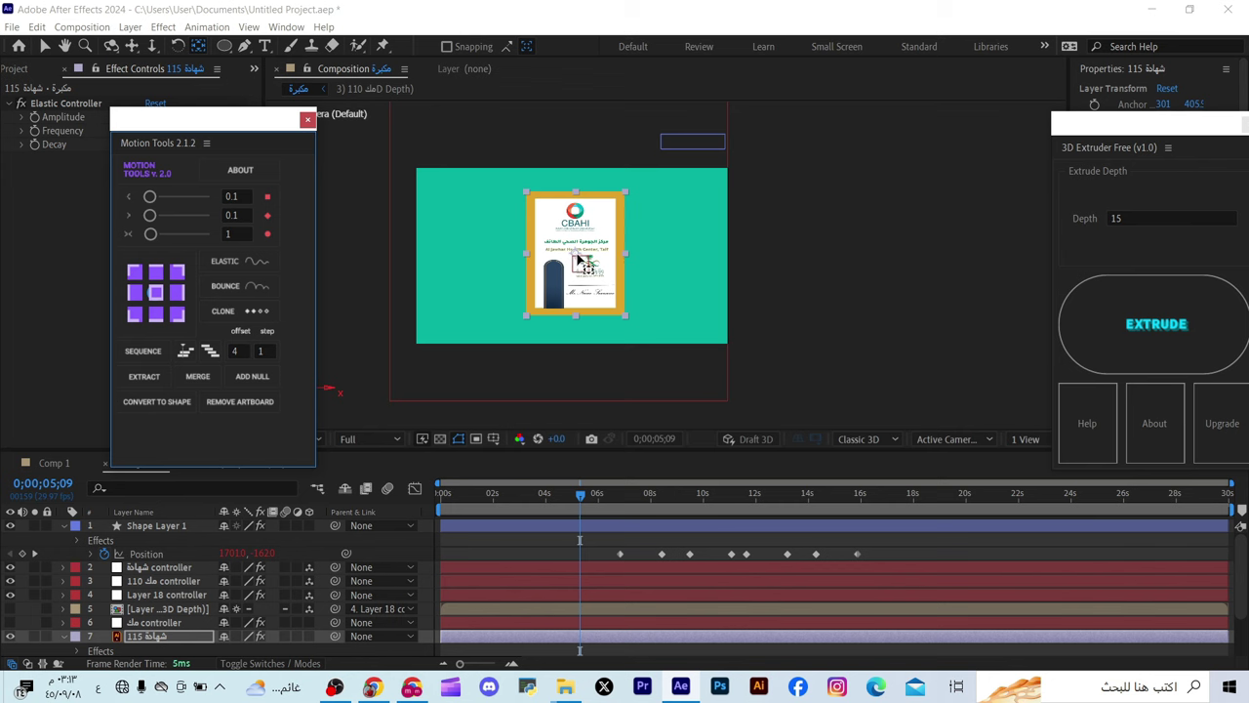
{"action": "mouse_move", "coordinate": [578, 261]}
{"action": "left_mouse_down"}
{"action": "mouse_move", "coordinate": [619, 301]}
{"action": "mouse_move", "coordinate": [579, 261]}
{"action": "left_mouse_up"}
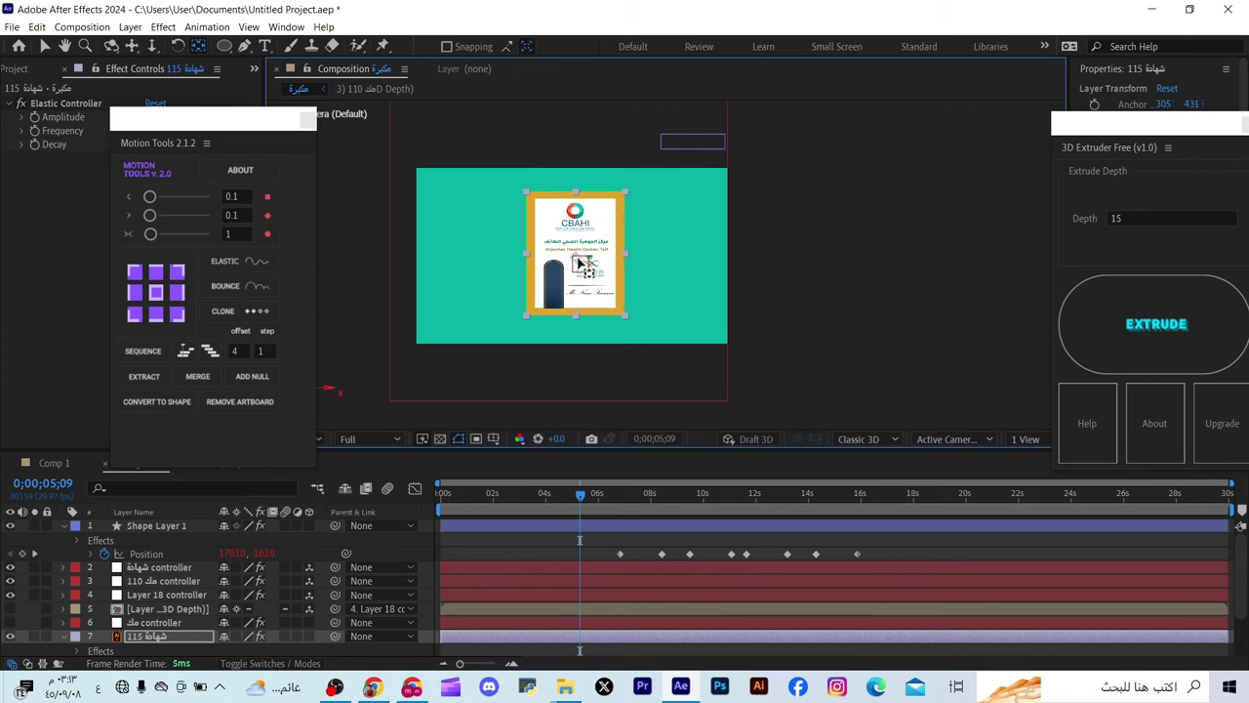
{"action": "left_click", "coordinate": [155, 292]}
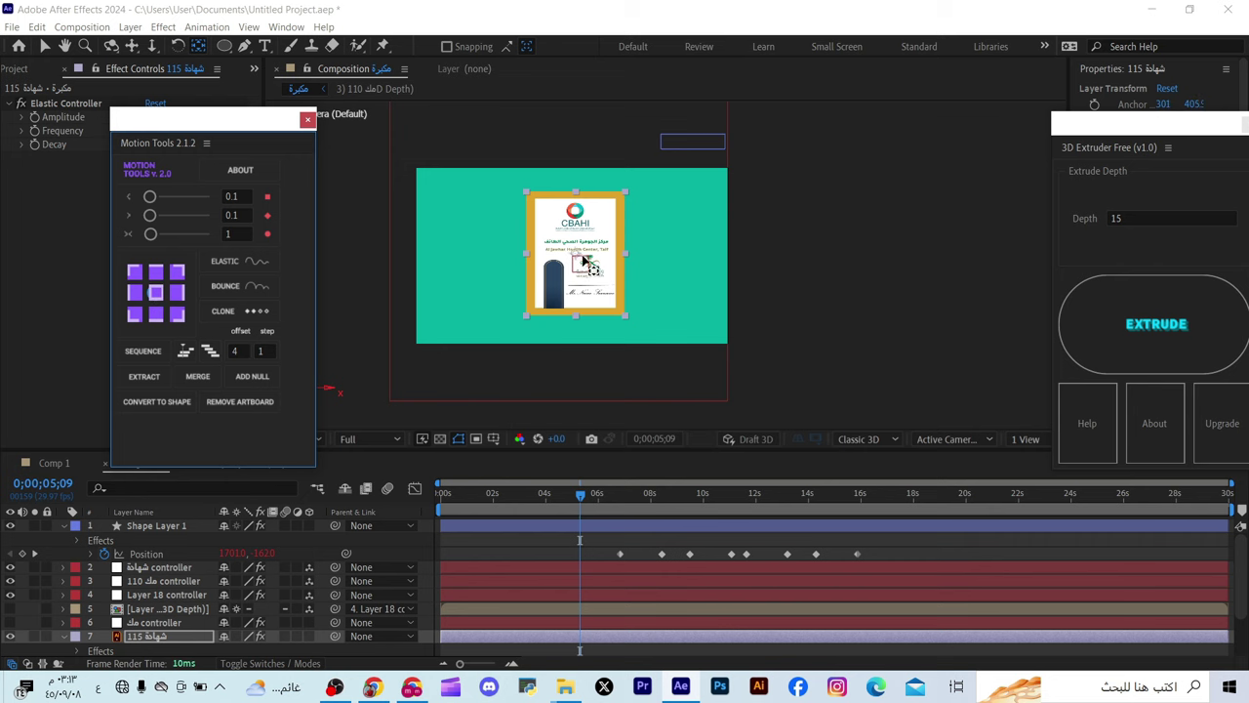
Select layers 2 through 7 together and center all their anchor points with Motion Tools
{"action": "key", "text": "period"}
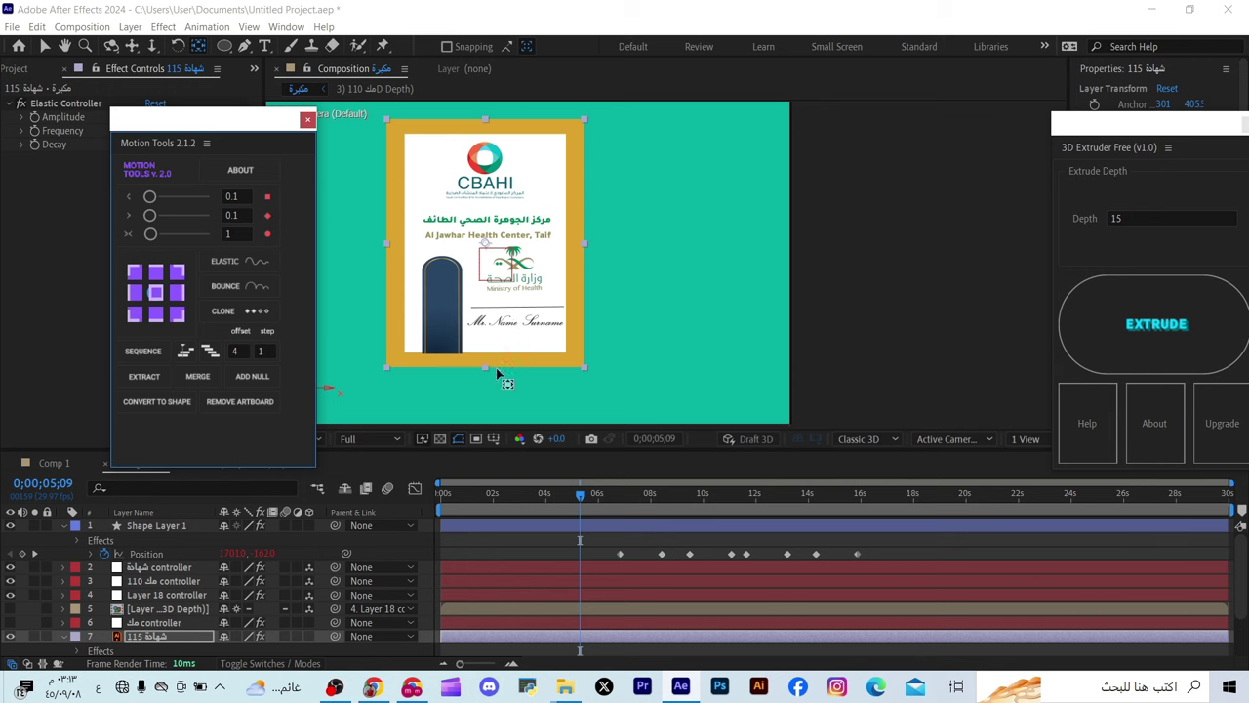
{"action": "left_click", "coordinate": [538, 568], "text": "shift"}
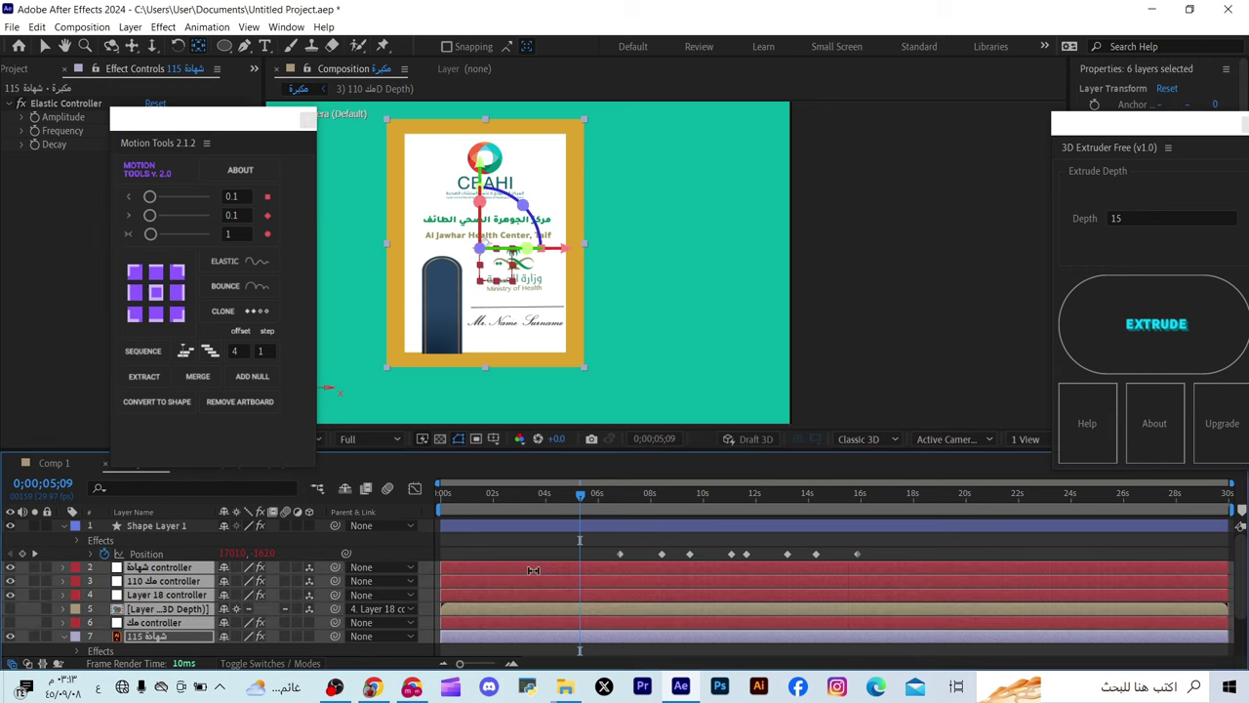
{"action": "left_click", "coordinate": [155, 292]}
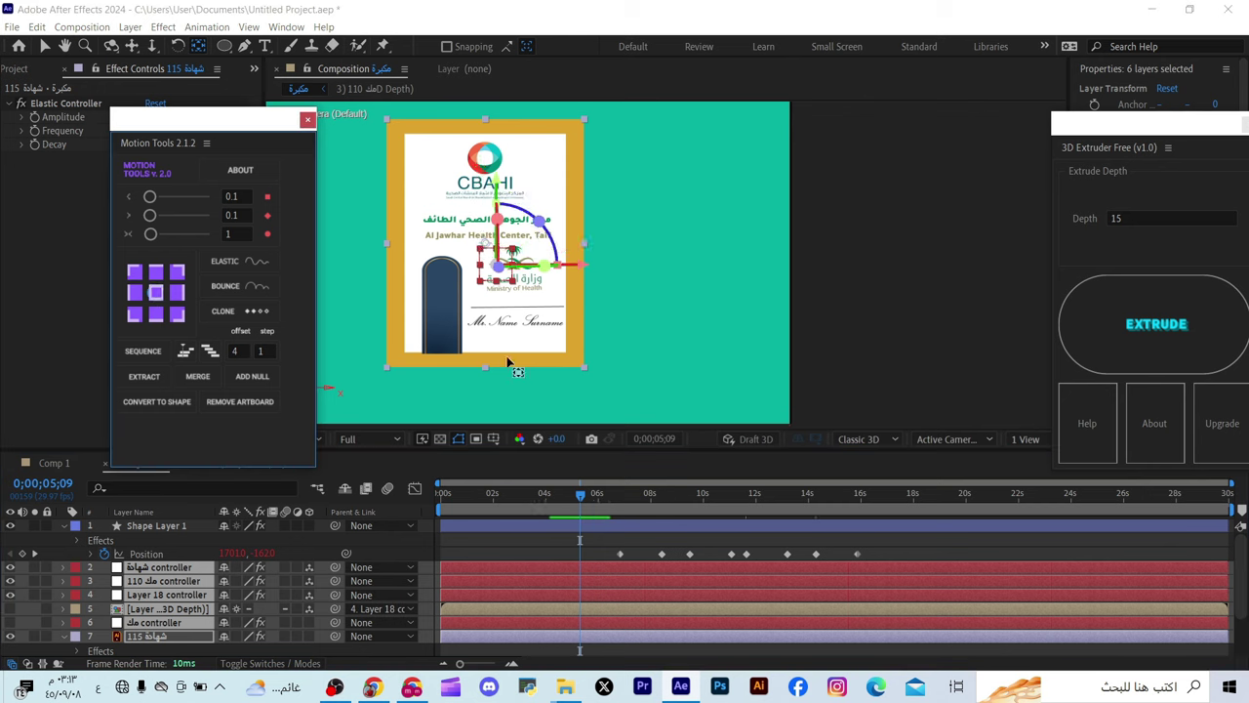
Select only the certificate layer and move the current time to 0;00;05;26
{"action": "left_click", "coordinate": [561, 637]}
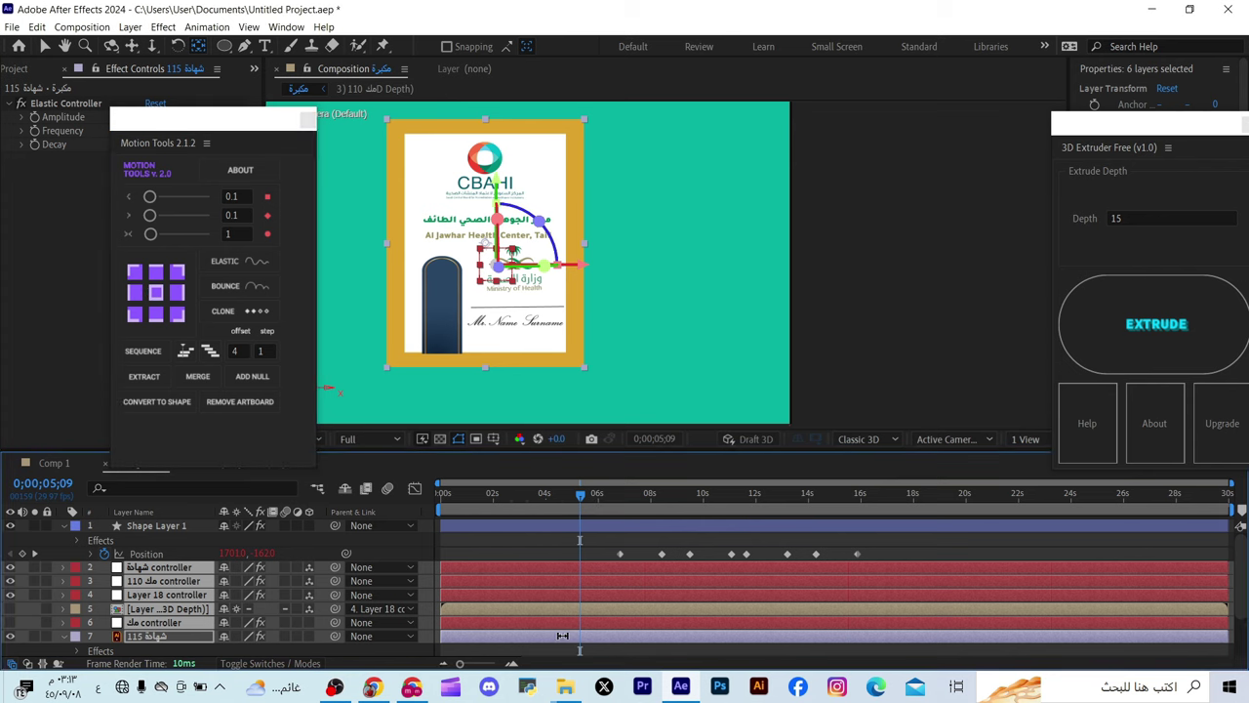
{"action": "left_click", "coordinate": [521, 540]}
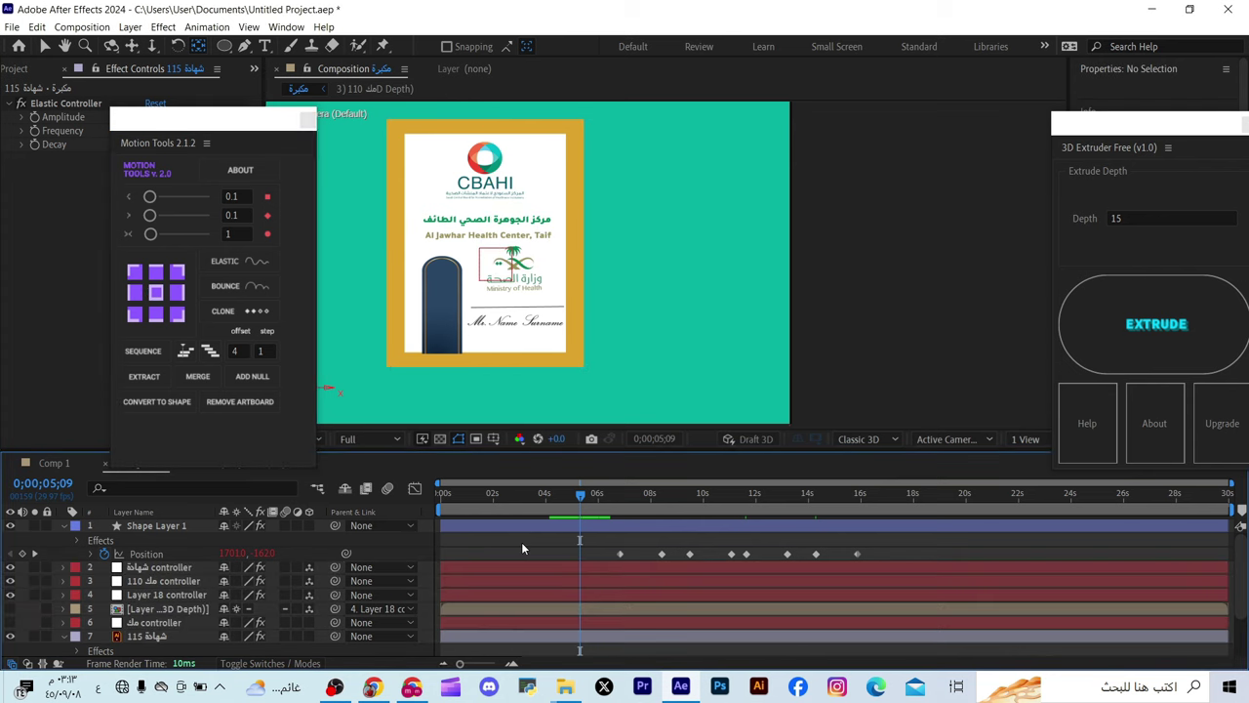
{"action": "left_click", "coordinate": [566, 635]}
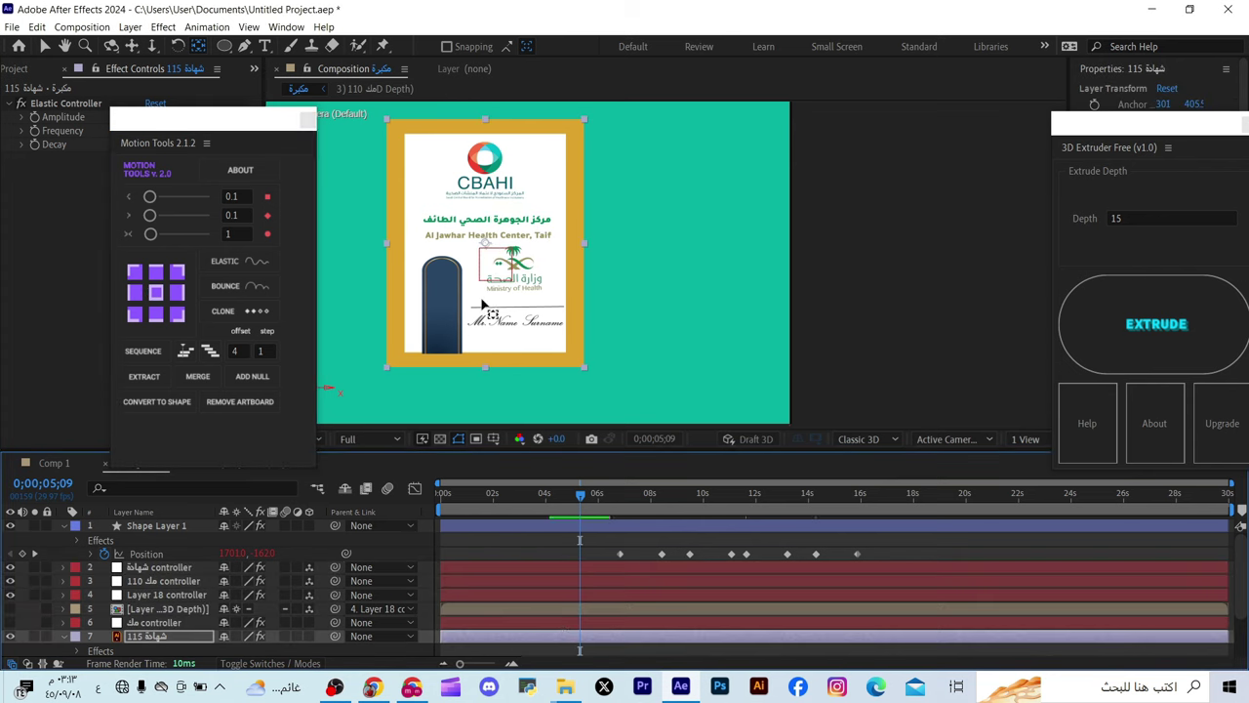
{"action": "left_click_drag", "start_coordinate": [579, 499], "coordinate": [595, 527]}
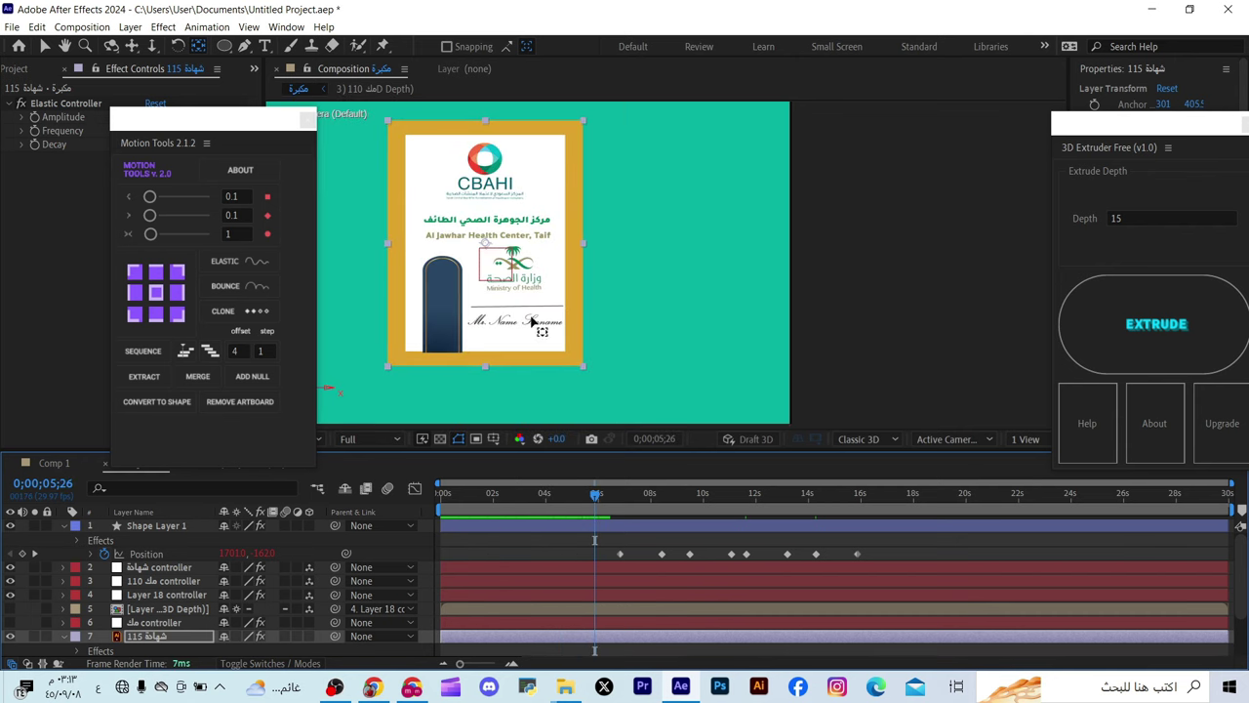
Draw a small red pentagon with the Polygon tool on the green background beside the certificate
{"action": "scroll", "coordinate": [541, 305], "scroll_direction": "down", "scroll_amount": 2}
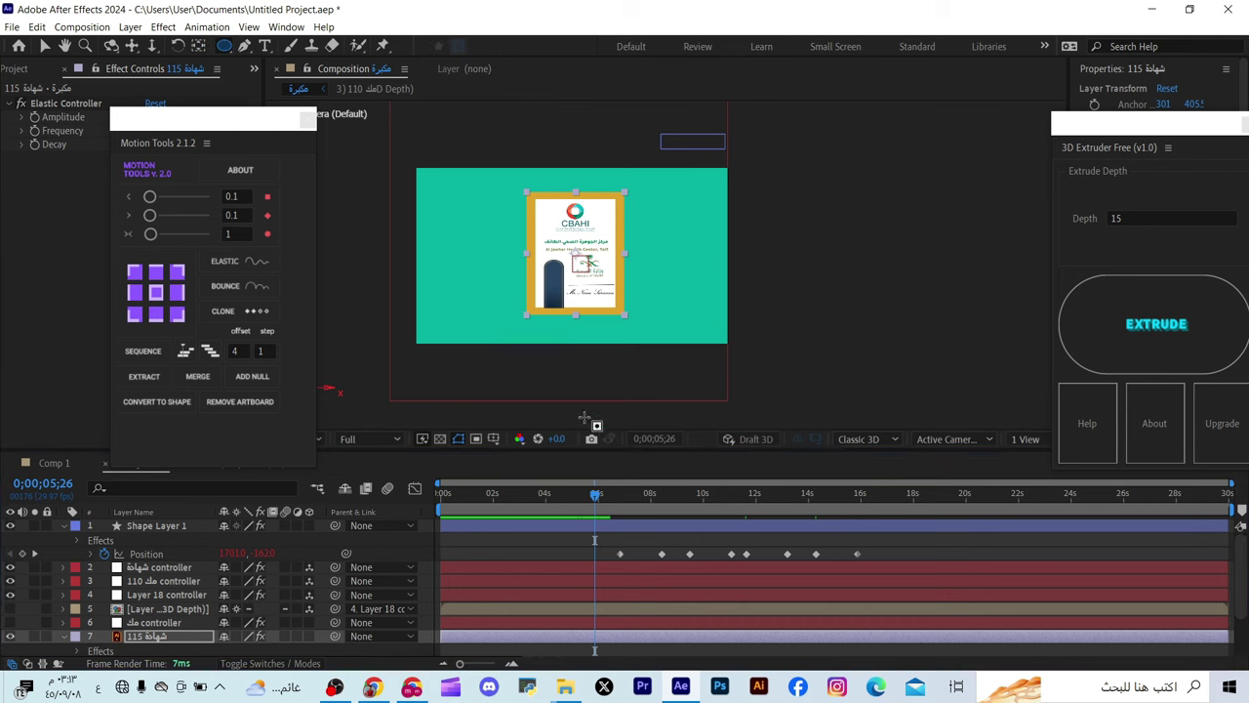
{"action": "left_click", "coordinate": [43, 49]}
{"action": "left_click", "coordinate": [899, 596]}
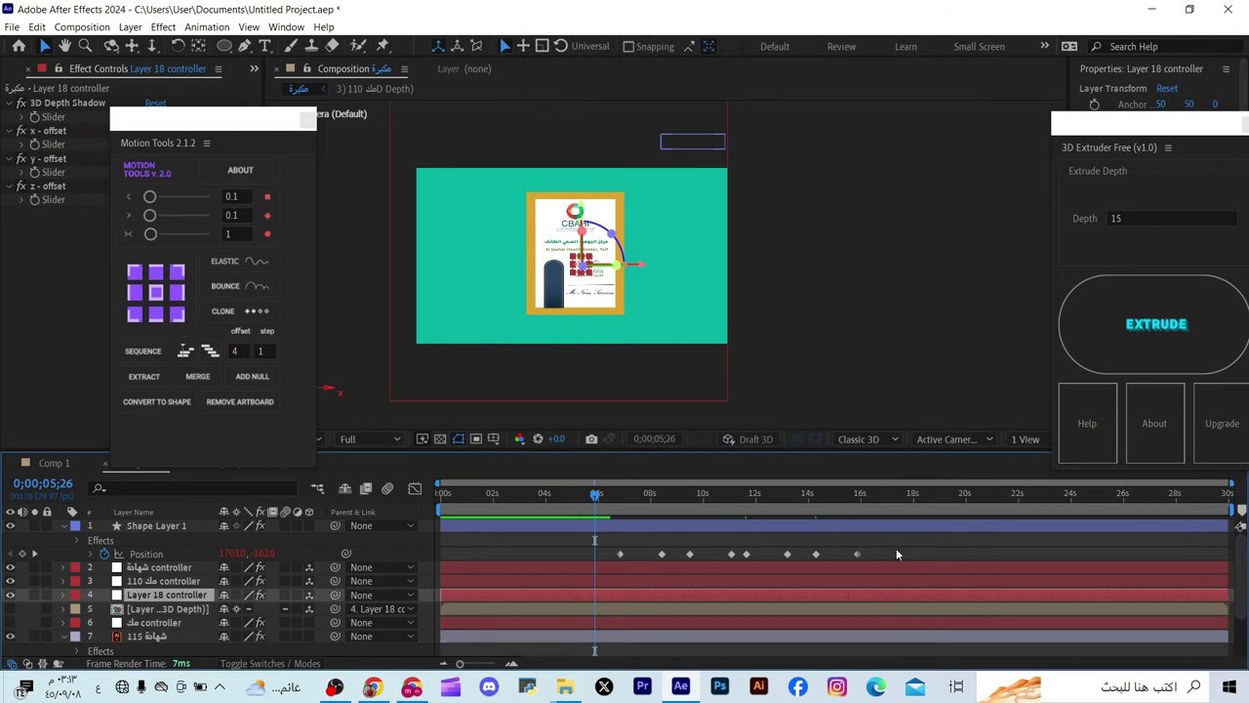
{"action": "left_click", "coordinate": [795, 452]}
{"action": "mouse_move", "coordinate": [223, 46]}
{"action": "left_mouse_down"}
{"action": "mouse_move", "coordinate": [273, 56]}
{"action": "mouse_move", "coordinate": [281, 94]}
{"action": "left_mouse_up"}
{"action": "left_click_drag", "start_coordinate": [460, 206], "coordinate": [481, 249]}
{"action": "left_click", "coordinate": [44, 47]}
{"action": "key", "text": "y"}
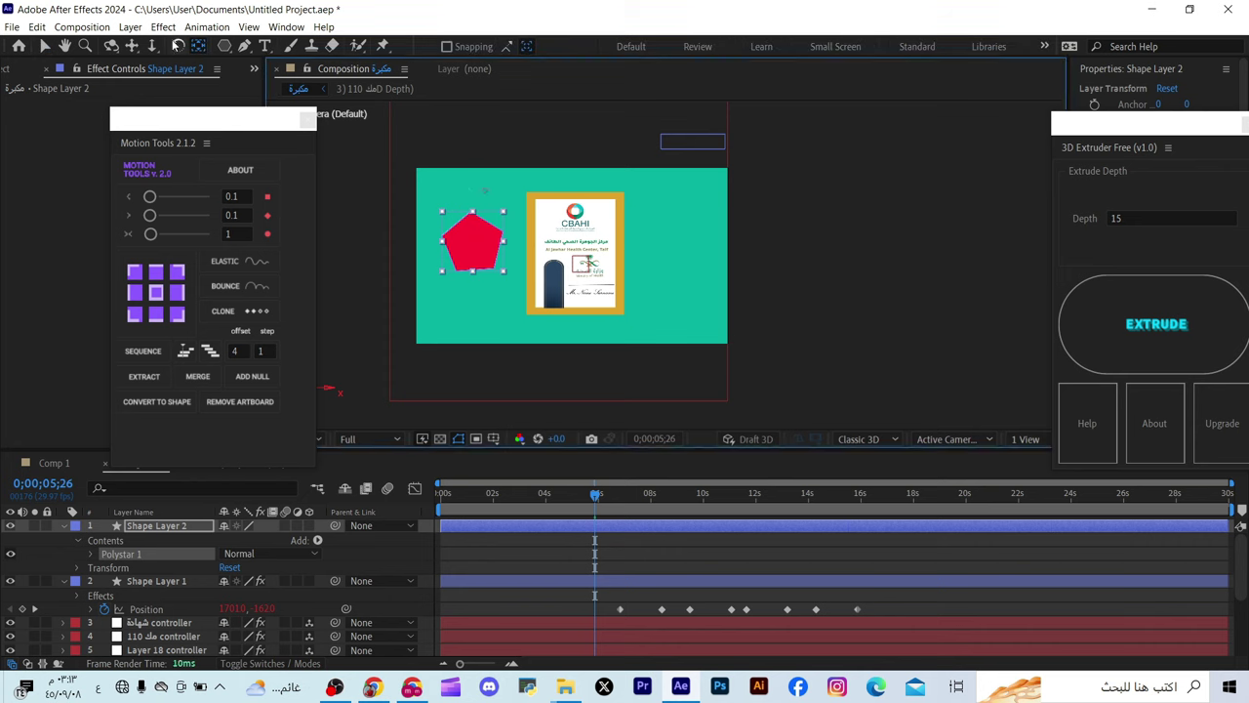
Draw a large red five-pointed star with the Star tool on its own layer, partly overlapping the certificate
{"action": "left_click", "coordinate": [224, 45]}
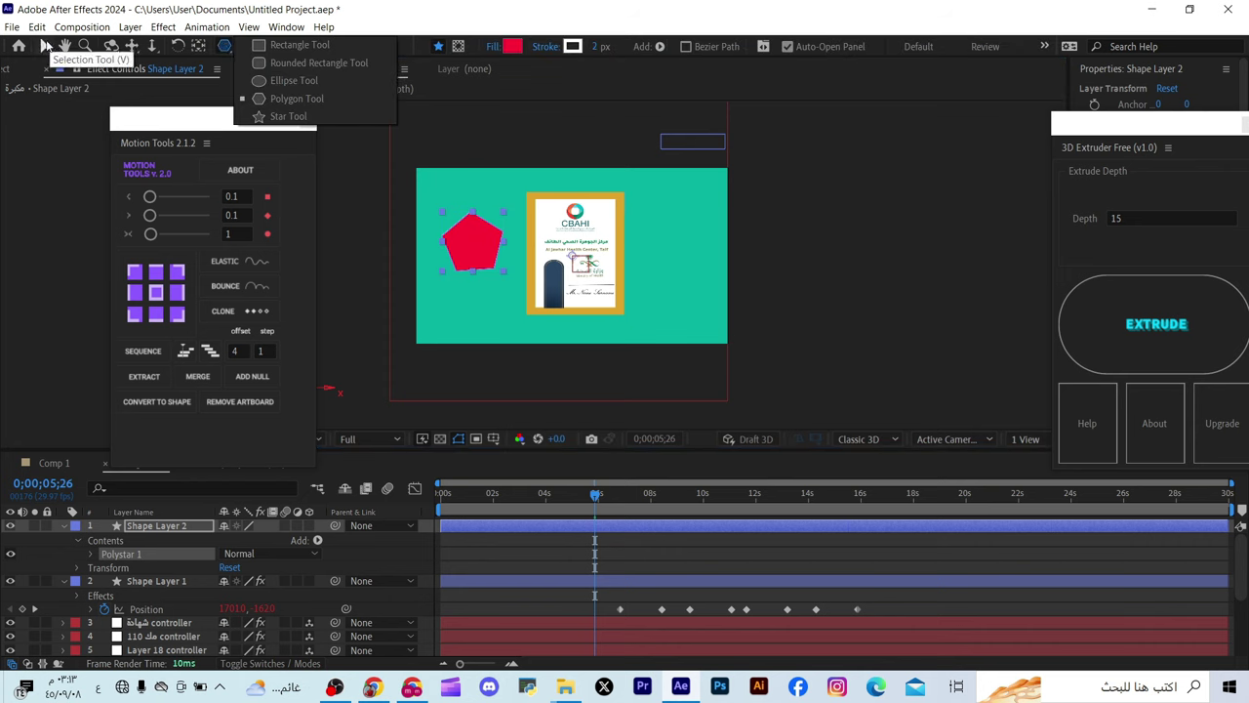
{"action": "key", "text": "v"}
{"action": "left_click", "coordinate": [776, 240]}
{"action": "left_click_drag", "start_coordinate": [232, 49], "coordinate": [265, 113]}
{"action": "left_click", "coordinate": [676, 259]}
{"action": "left_click_drag", "start_coordinate": [646, 222], "coordinate": [646, 154]}
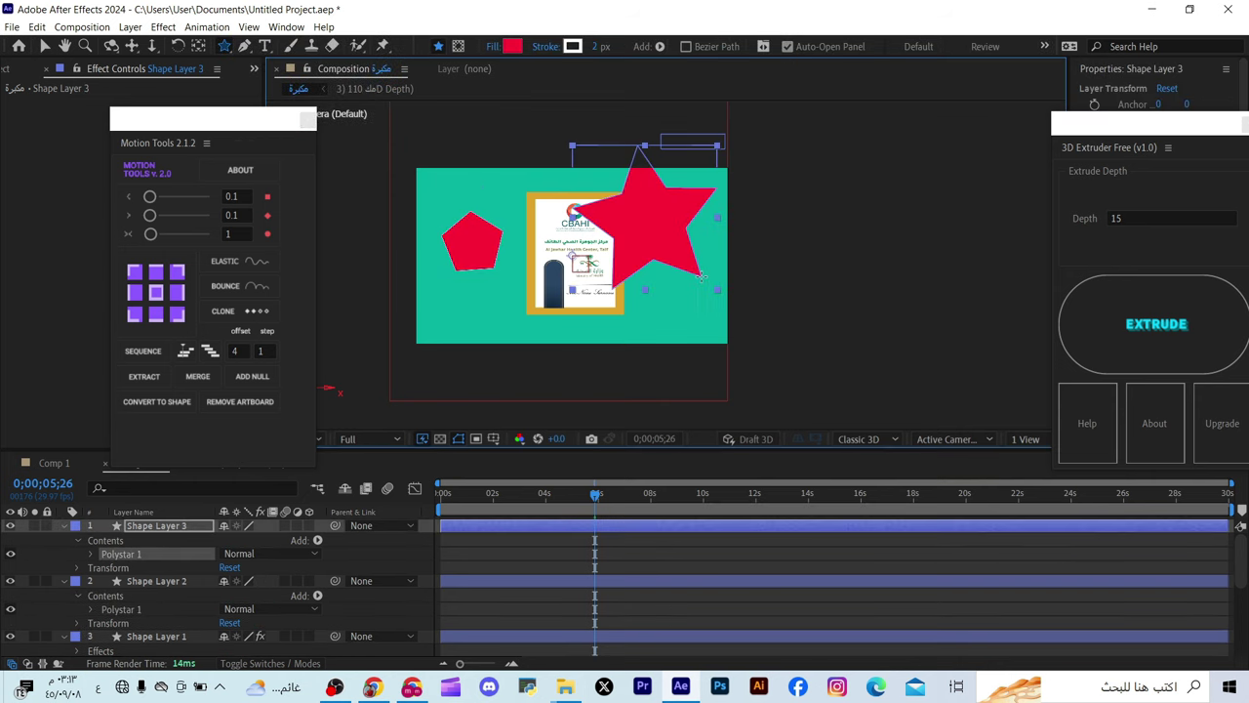
{"action": "left_click", "coordinate": [42, 47]}
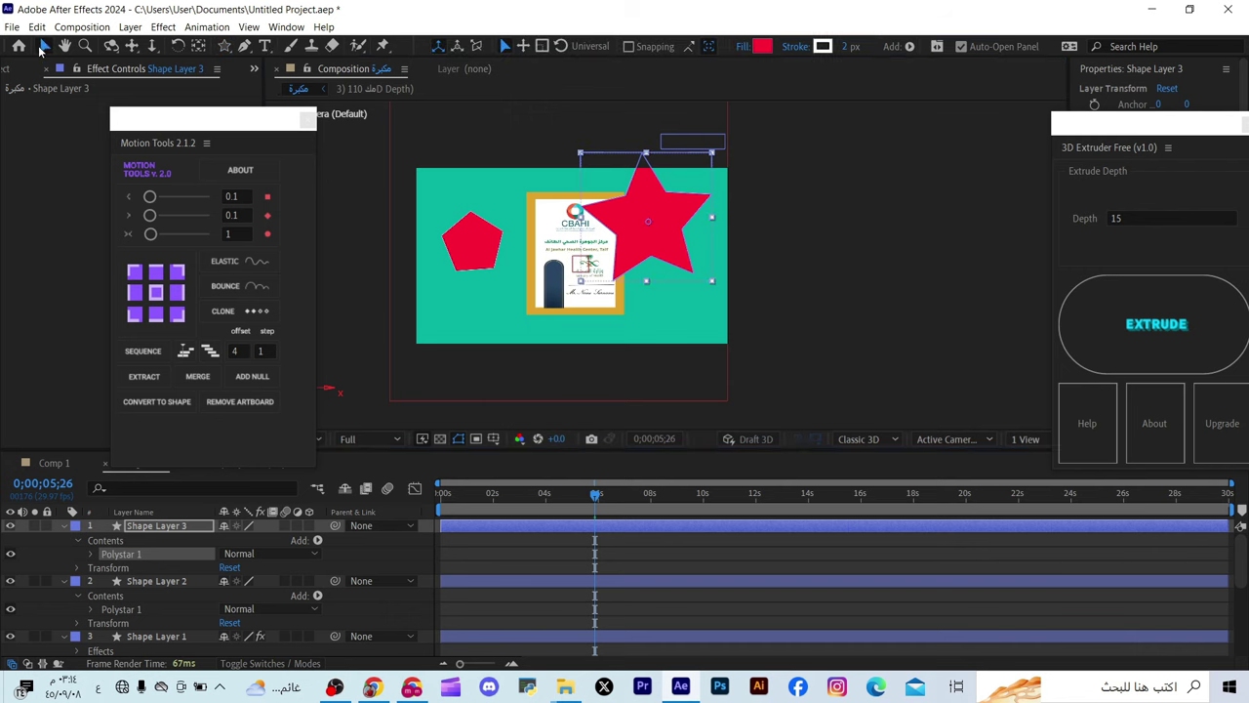
Center the anchor points of the star and pentagon layers together with Motion Tools, and delete both layers
{"action": "left_click", "coordinate": [198, 46]}
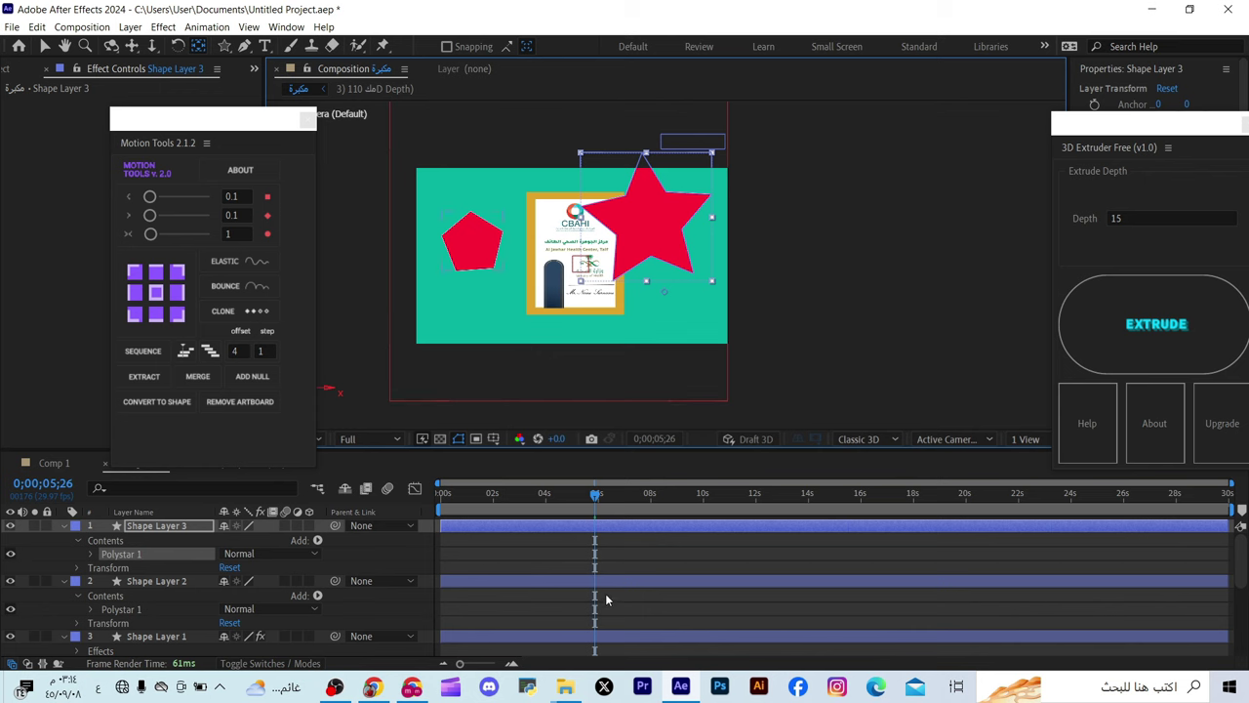
{"action": "left_click", "coordinate": [637, 584], "text": "ctrl"}
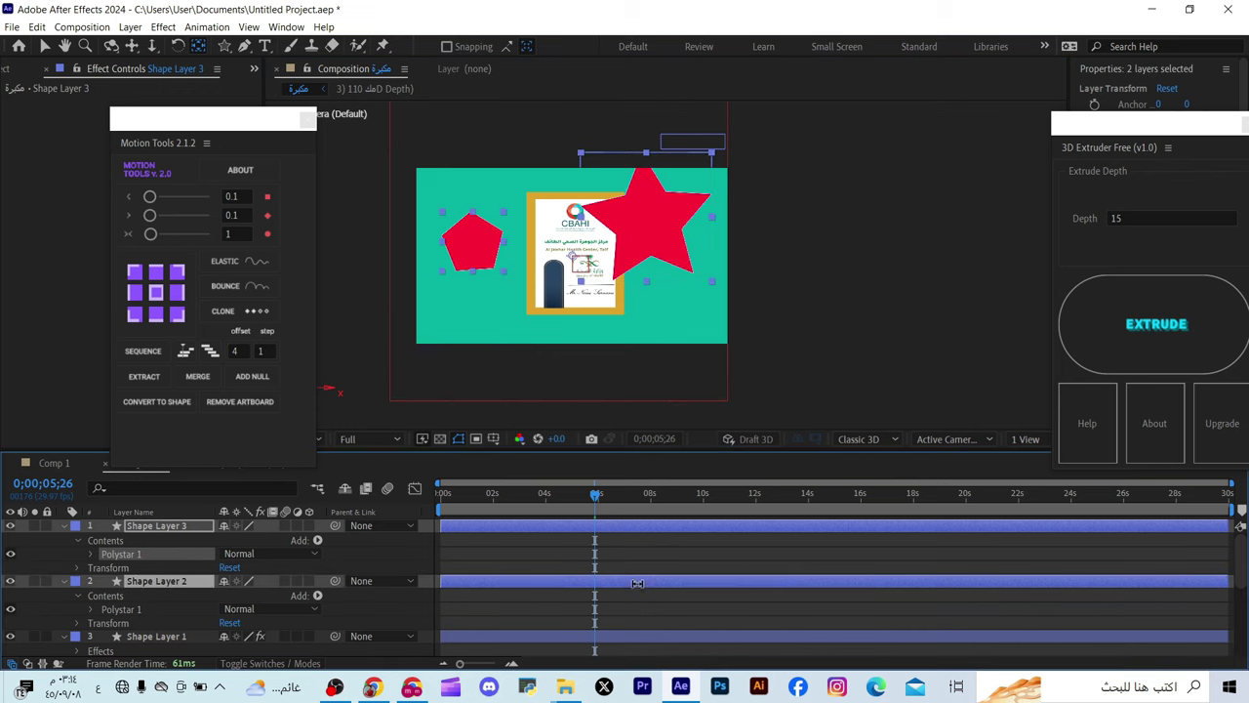
{"action": "left_click", "coordinate": [155, 292]}
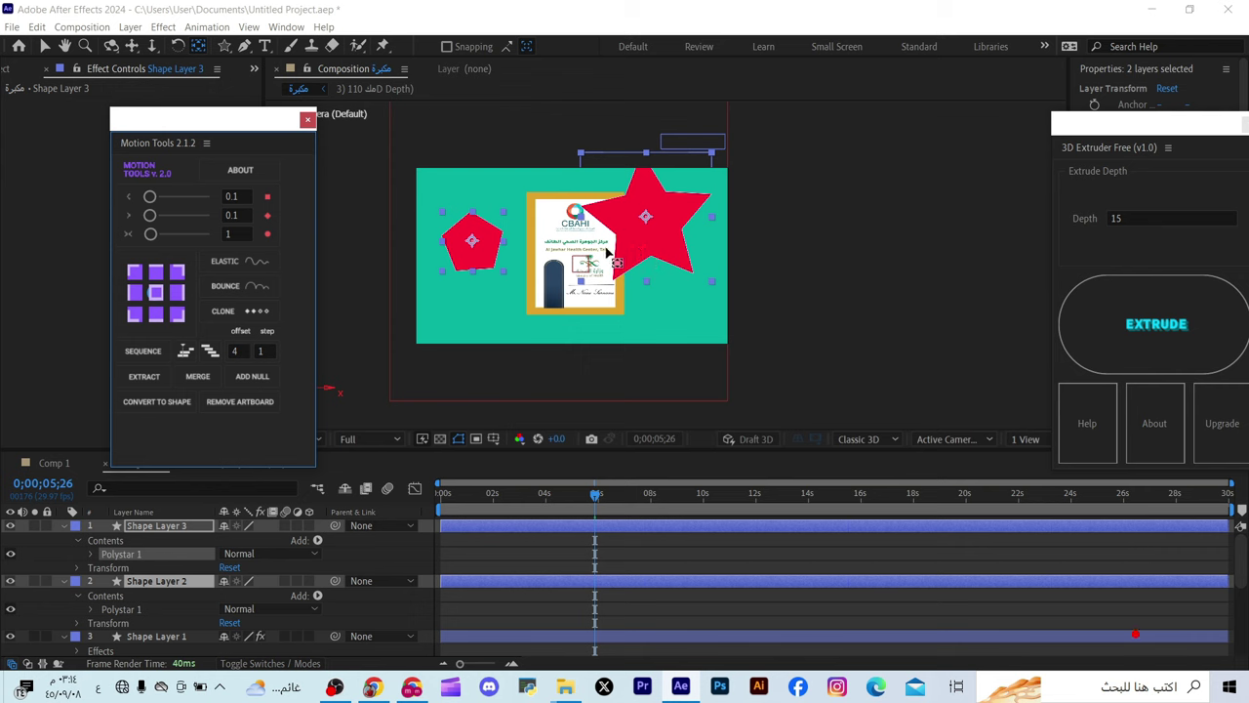
{"action": "key", "text": "Delete"}
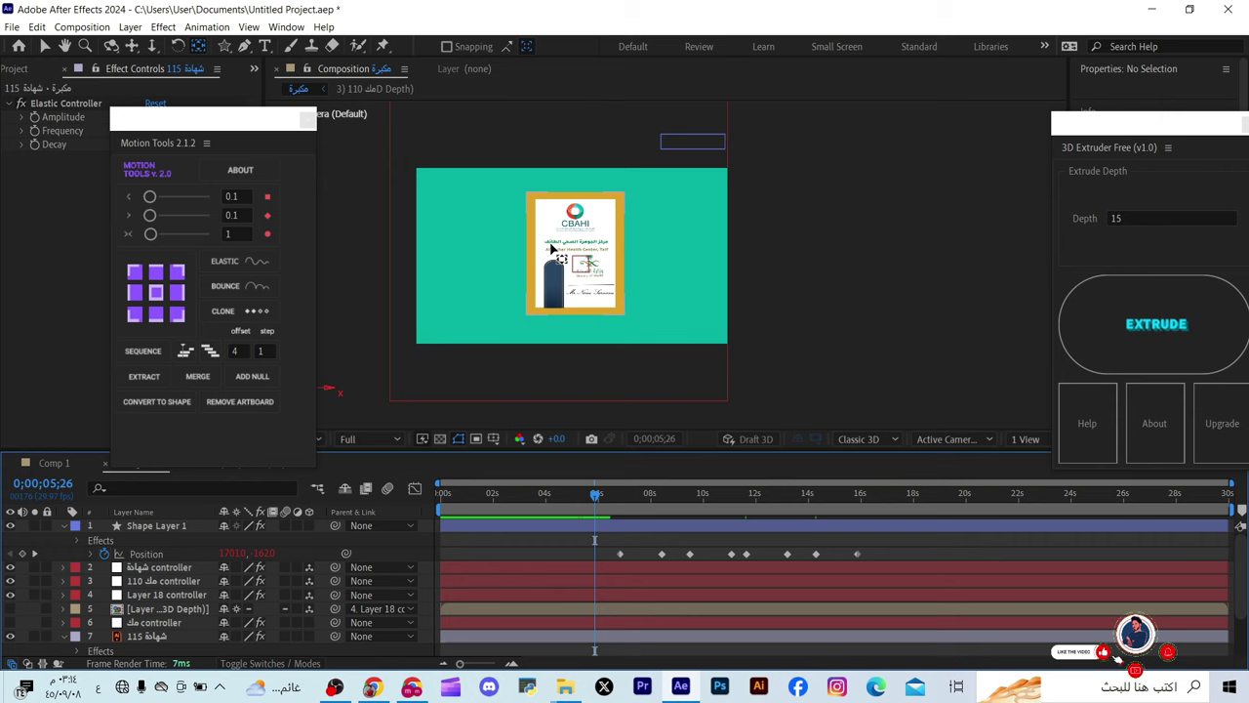
Select the certificate, center its anchor point with Motion Tools, and move it to the upper-right corner
{"action": "key", "text": "period"}
{"action": "key", "text": "v"}
{"action": "left_click", "coordinate": [509, 271]}
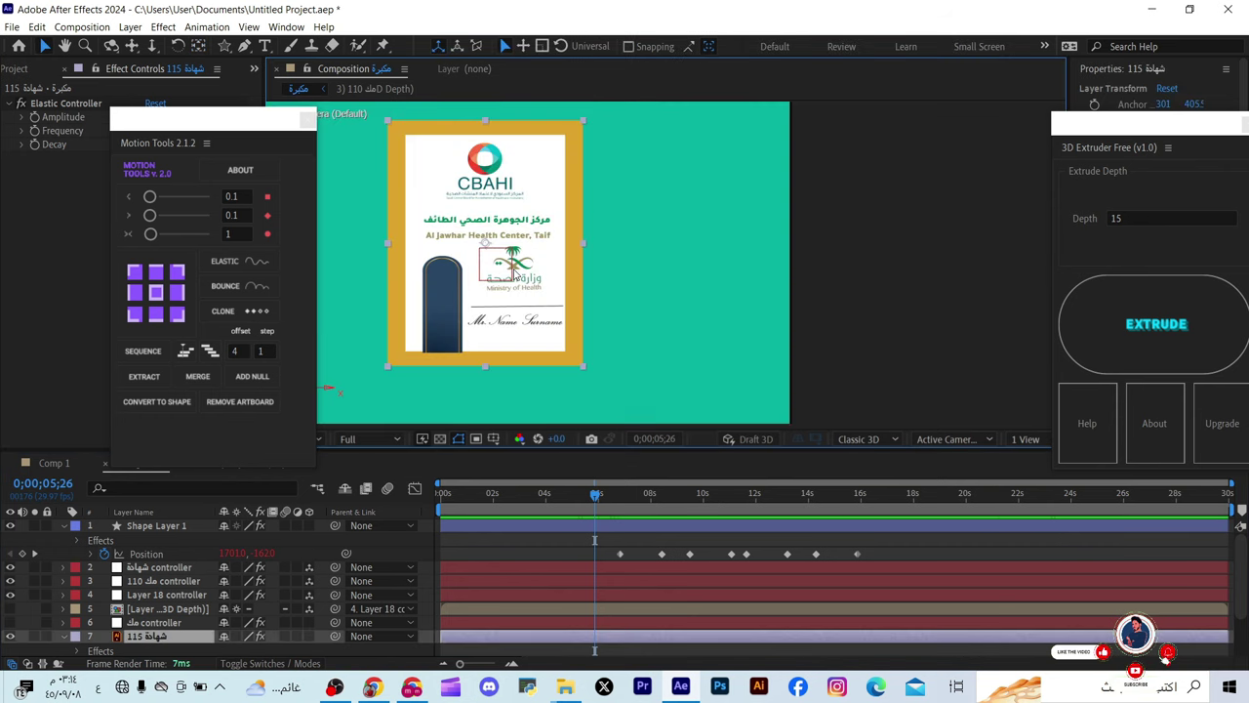
{"action": "left_click", "coordinate": [156, 292]}
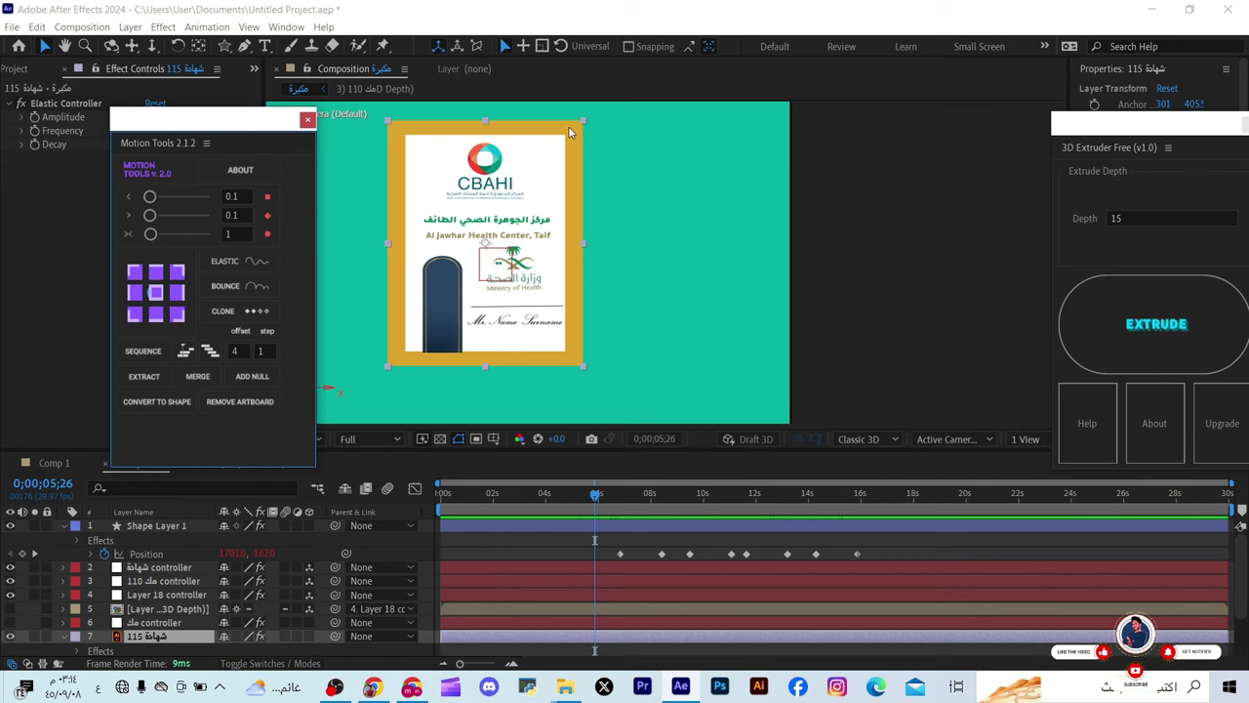
{"action": "left_click", "coordinate": [177, 271]}
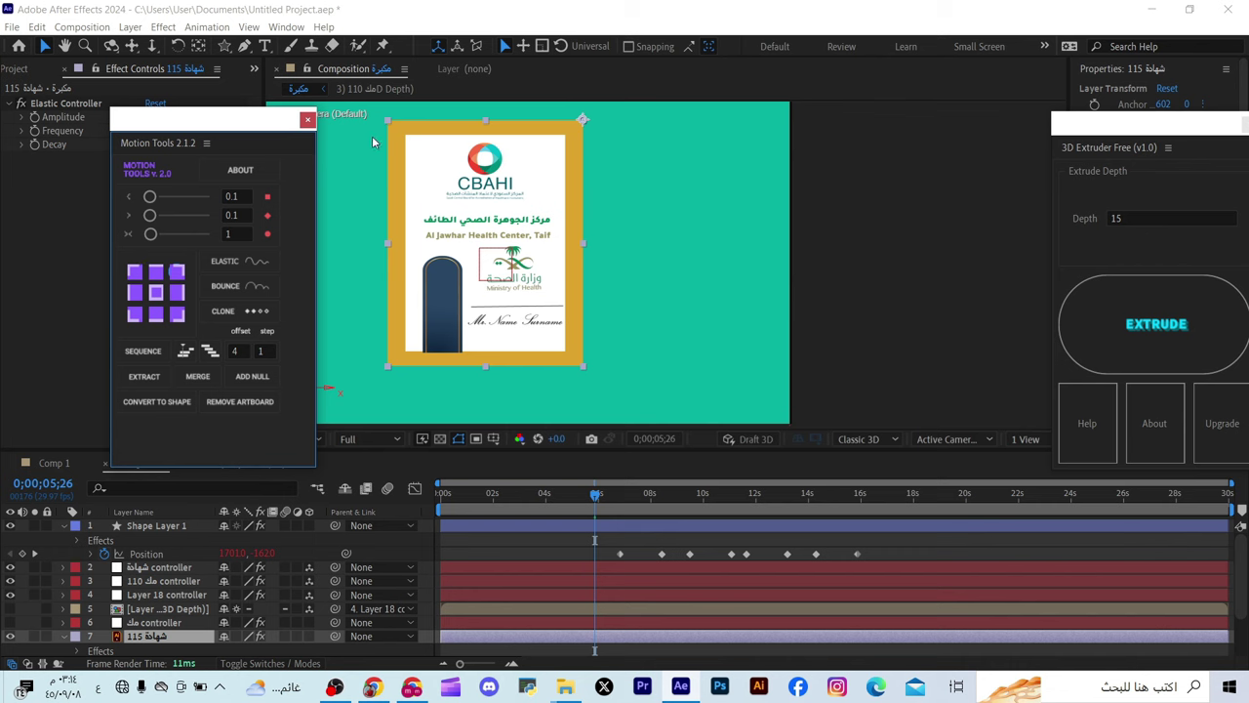
Cycle the certificate's anchor point from the upper-left corner through the left, bottom and right positions and back to its center
{"action": "left_click", "coordinate": [133, 272]}
{"action": "left_click", "coordinate": [134, 293]}
{"action": "left_click", "coordinate": [134, 313]}
{"action": "left_click", "coordinate": [155, 314]}
{"action": "left_click", "coordinate": [177, 315]}
{"action": "left_click", "coordinate": [177, 291]}
{"action": "left_click", "coordinate": [156, 292]}
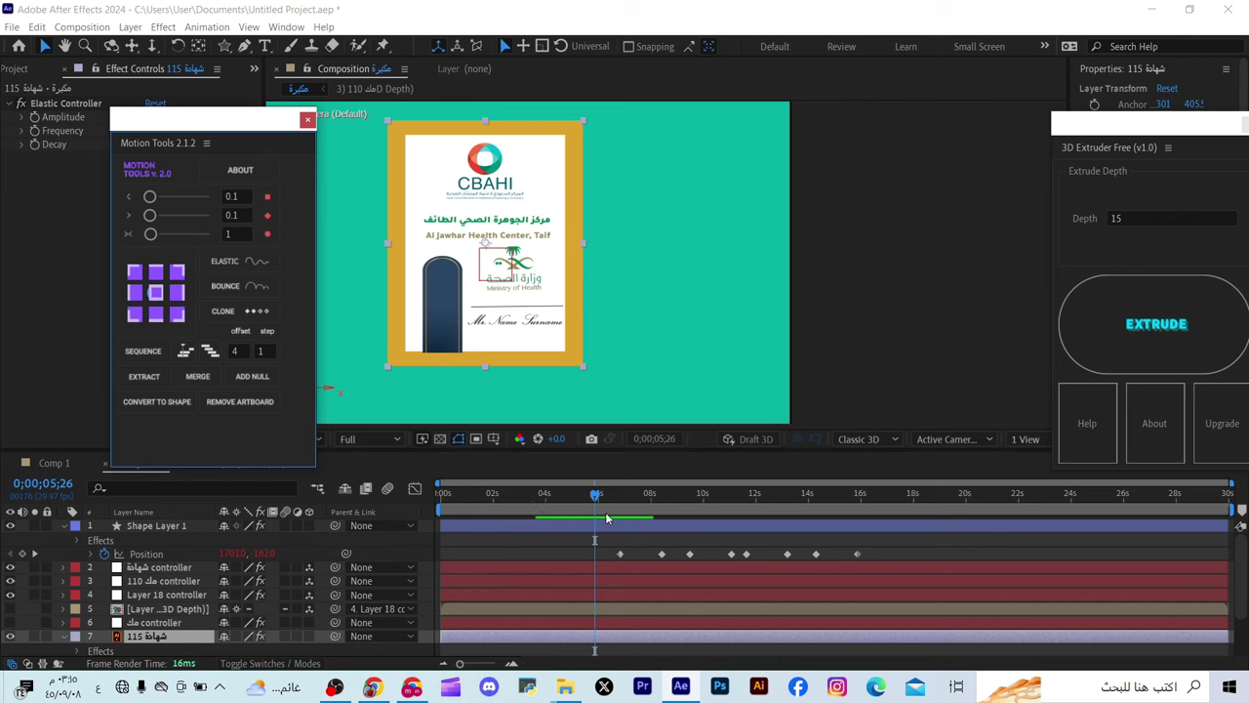
Delete the last six Position keyframes of the ellipse in Shape Layer 1, keeping only the first two
{"action": "key", "text": "space"}
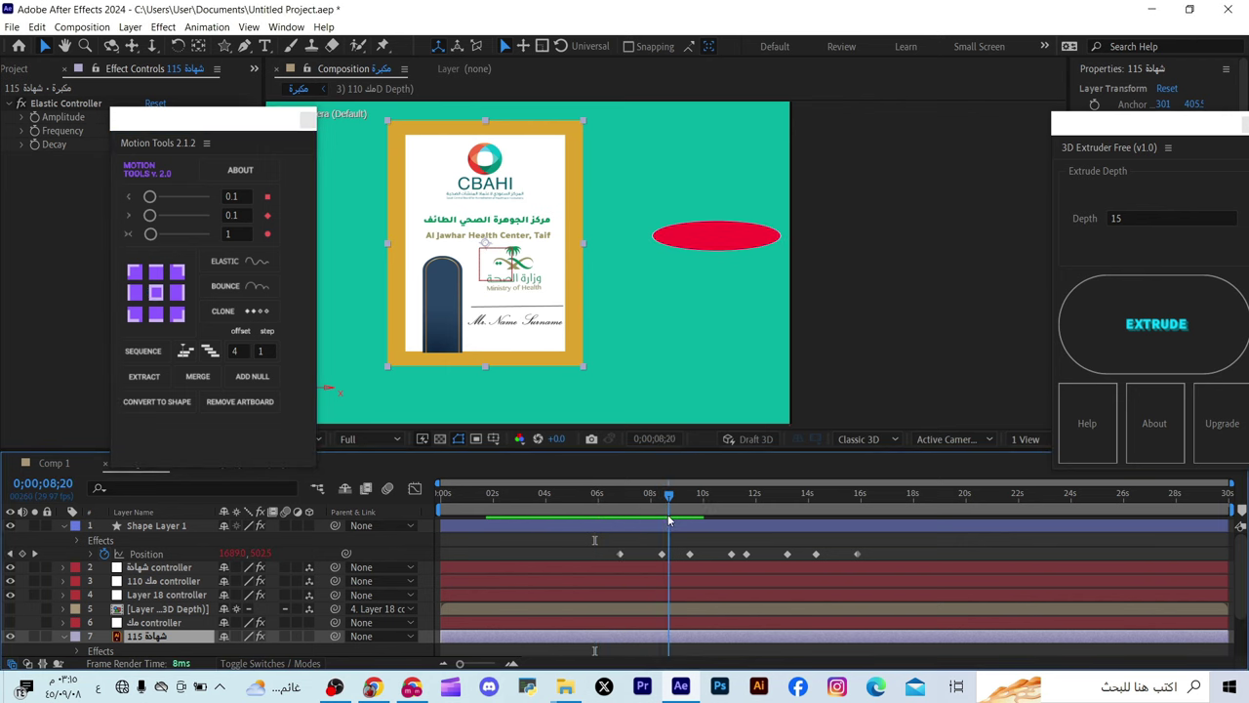
{"action": "left_click_drag", "start_coordinate": [890, 549], "coordinate": [680, 562]}
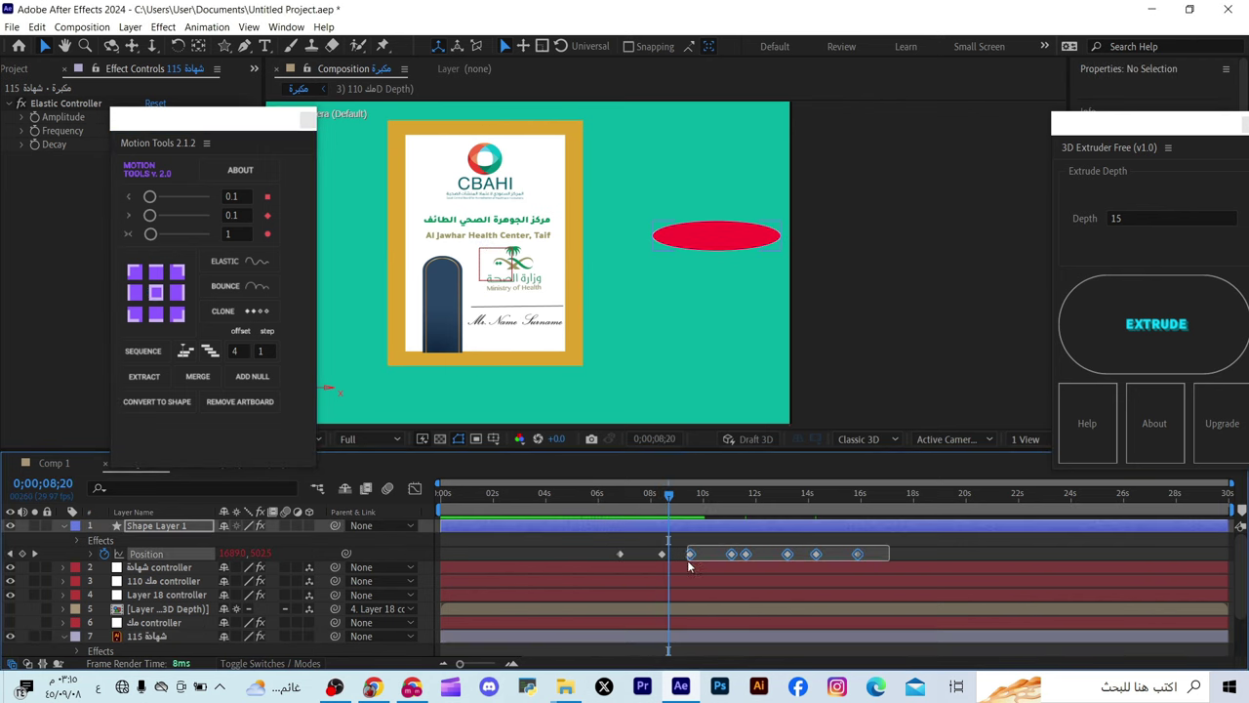
{"action": "key", "text": "Delete"}
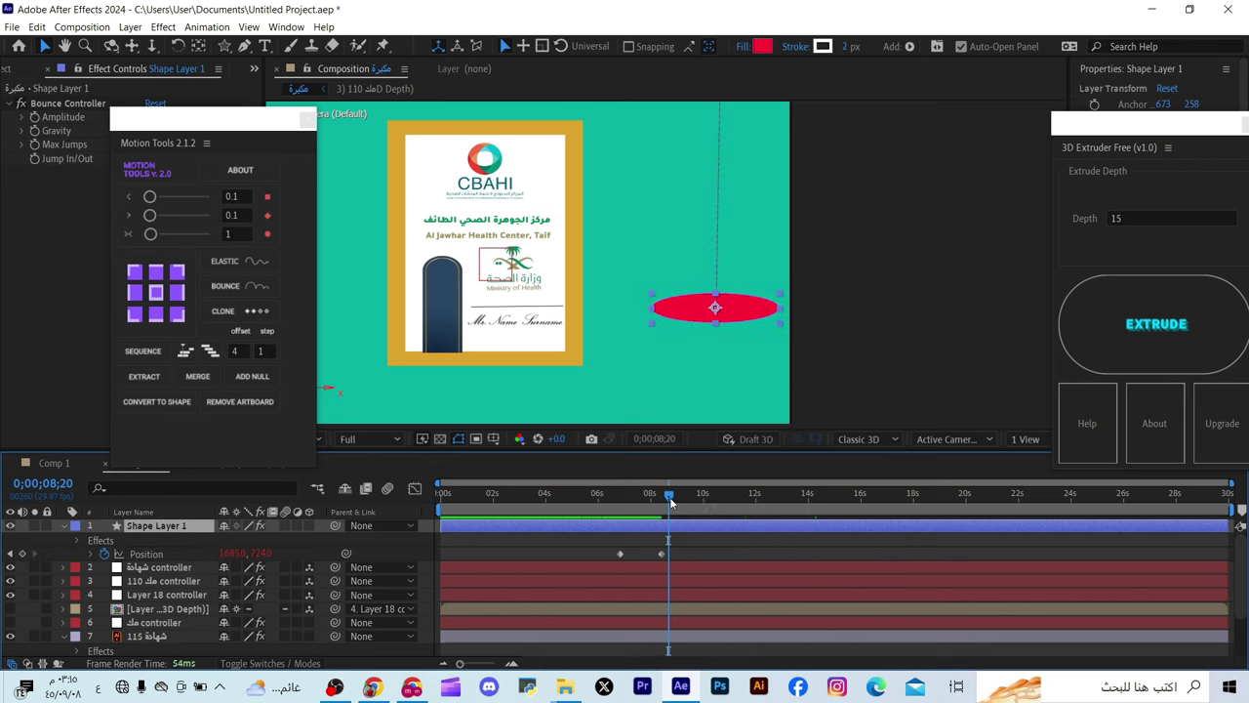
Trim the ellipse's layer to start at 0;00;06;26 and end at 0;00;08;12, matching its two Position keyframes
{"action": "left_click_drag", "start_coordinate": [671, 503], "coordinate": [624, 528]}
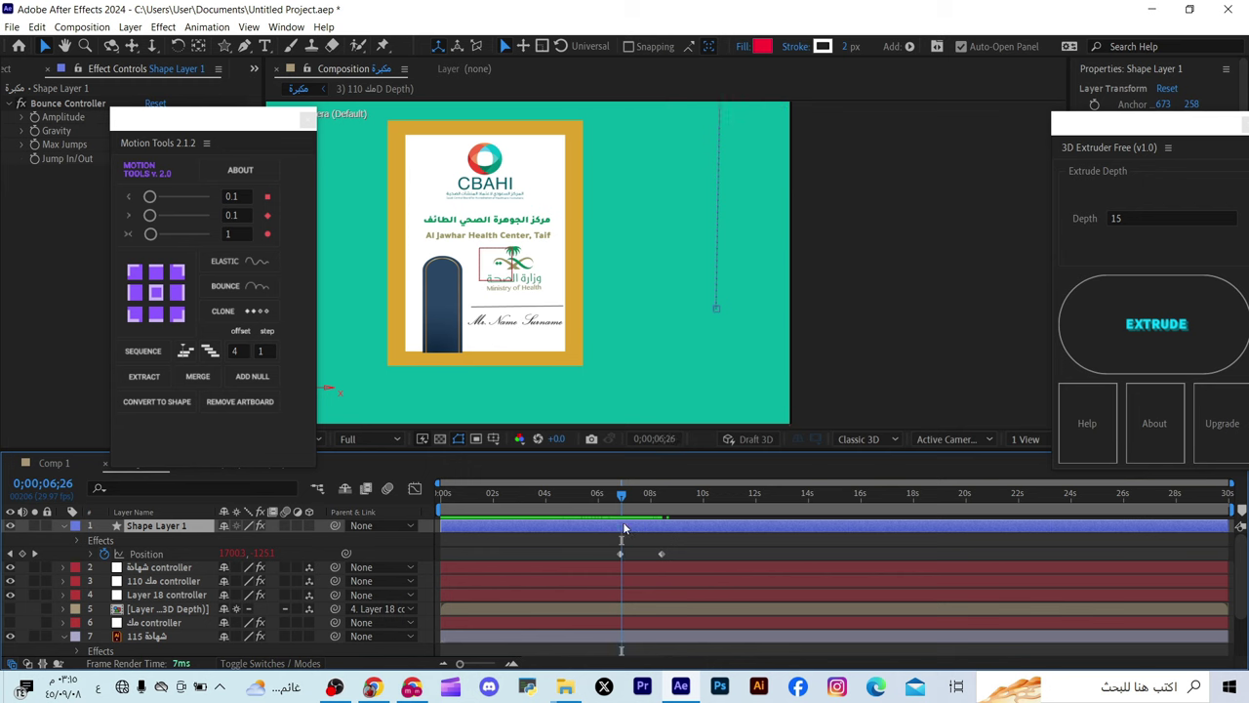
{"action": "key", "text": "alt+bracketleft"}
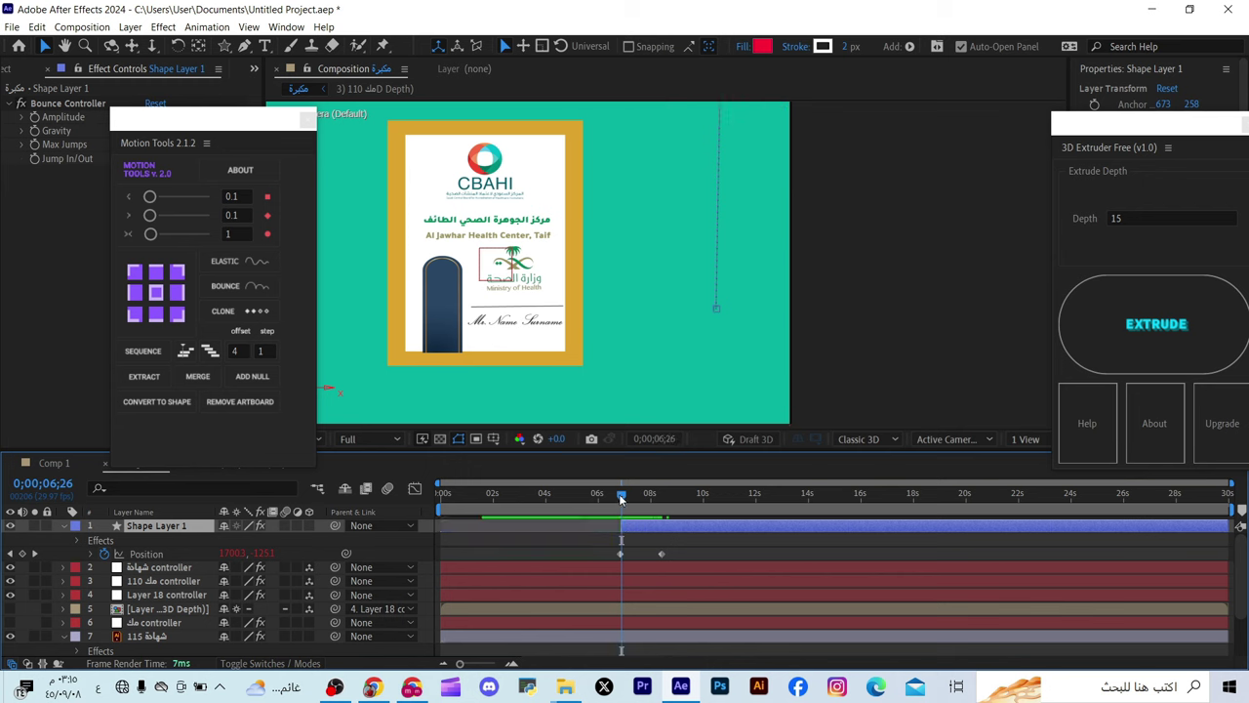
{"action": "left_click_drag", "start_coordinate": [620, 498], "coordinate": [662, 515]}
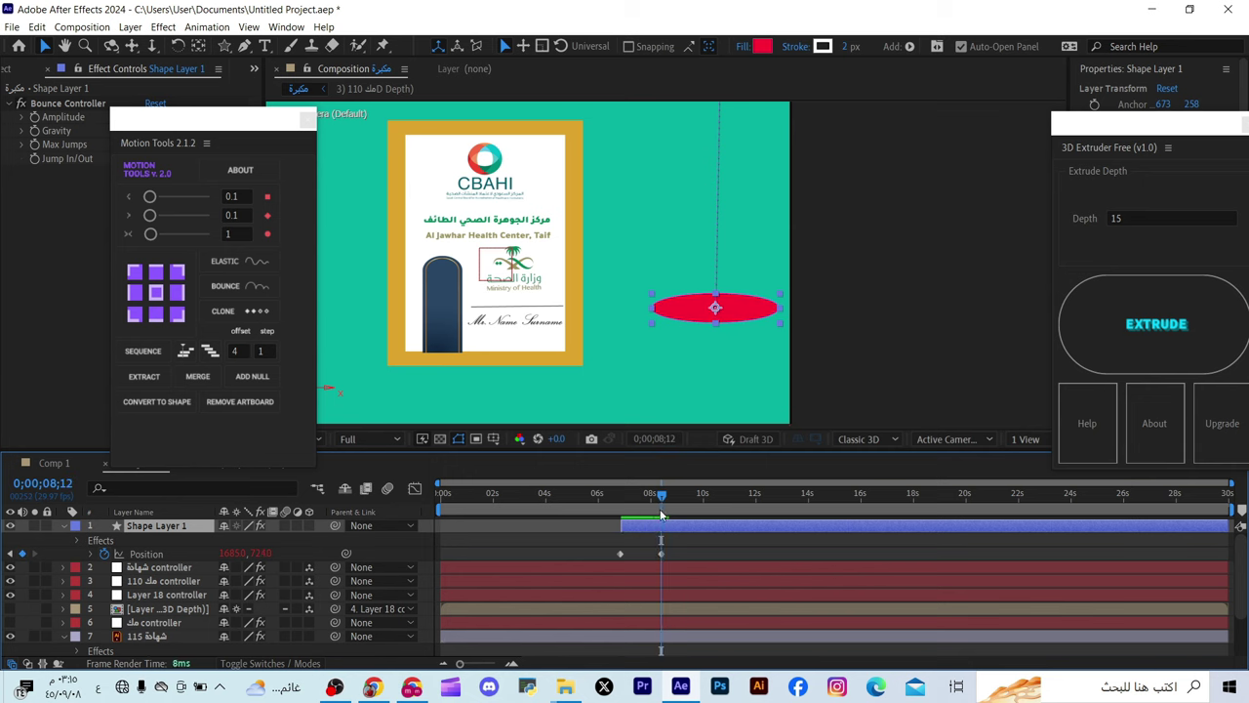
{"action": "key", "text": "alt+bracketright"}
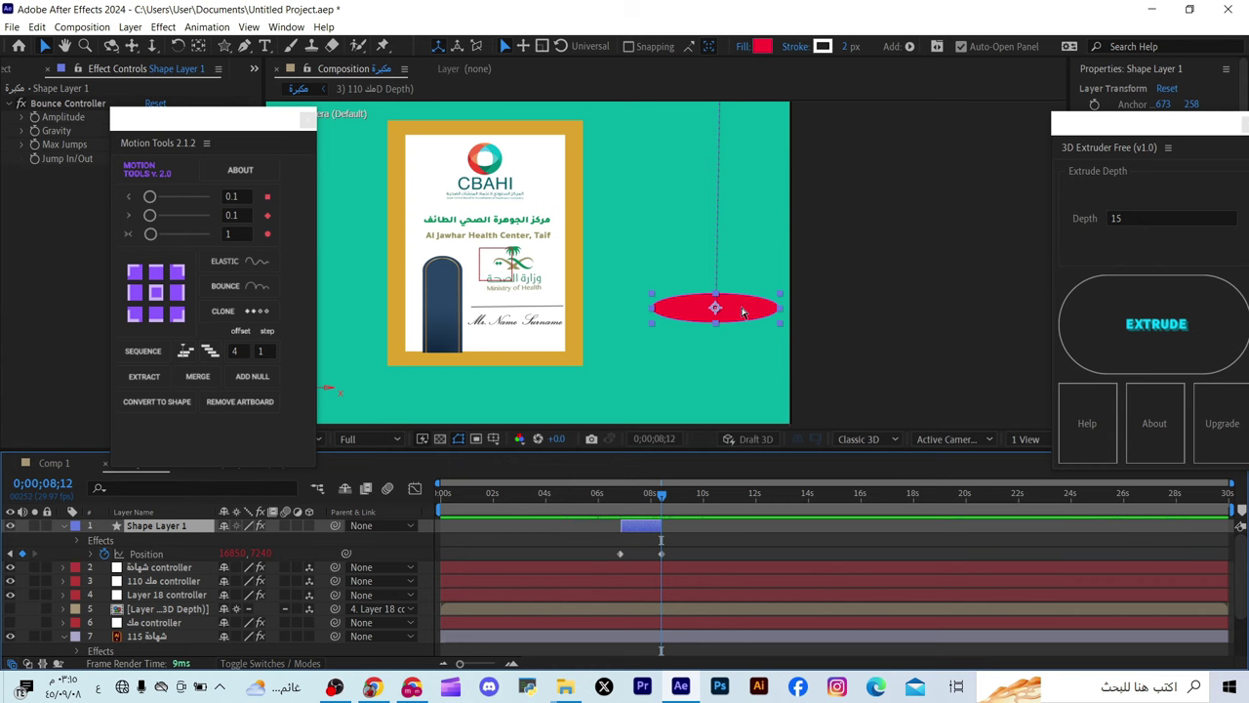
Duplicate the trimmed ellipse layer four times and manually stagger the five layers in the timeline
{"action": "key", "text": "ctrl+d"}
{"action": "key", "text": "ctrl+d"}
{"action": "key", "text": "ctrl+d"}
{"action": "key", "text": "ctrl+d"}
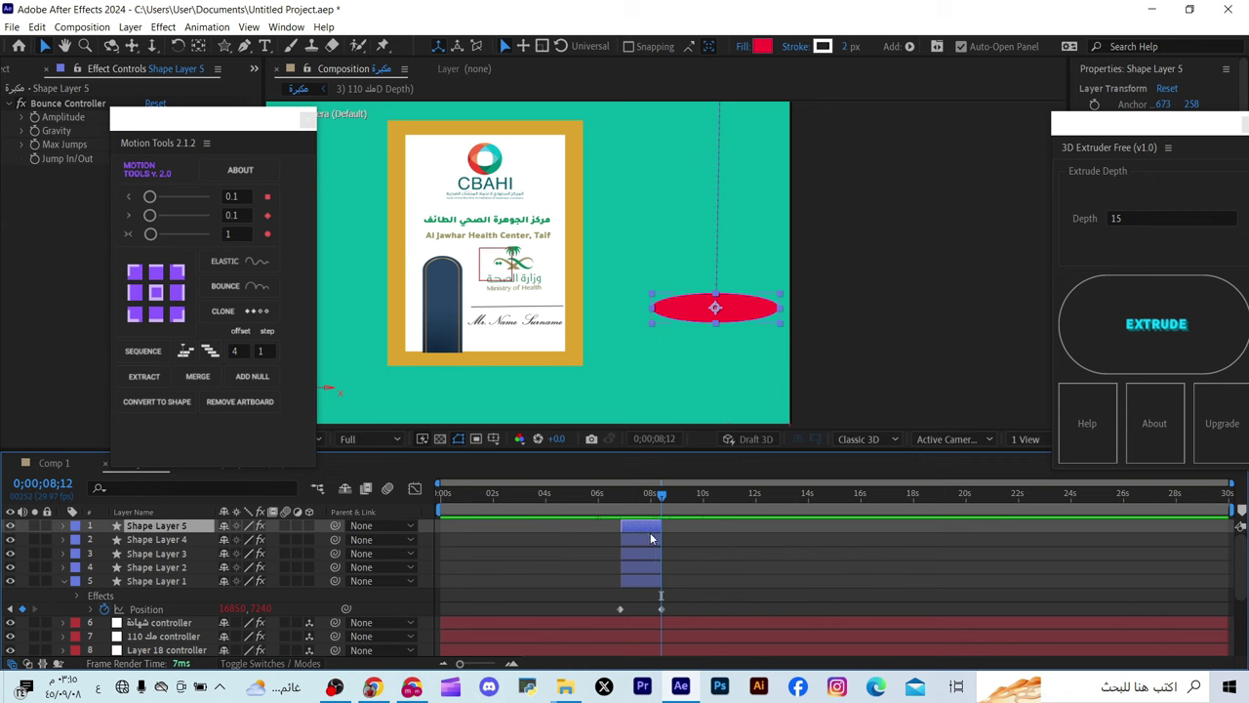
{"action": "left_click_drag", "start_coordinate": [645, 526], "coordinate": [636, 573]}
{"action": "key", "text": "j"}
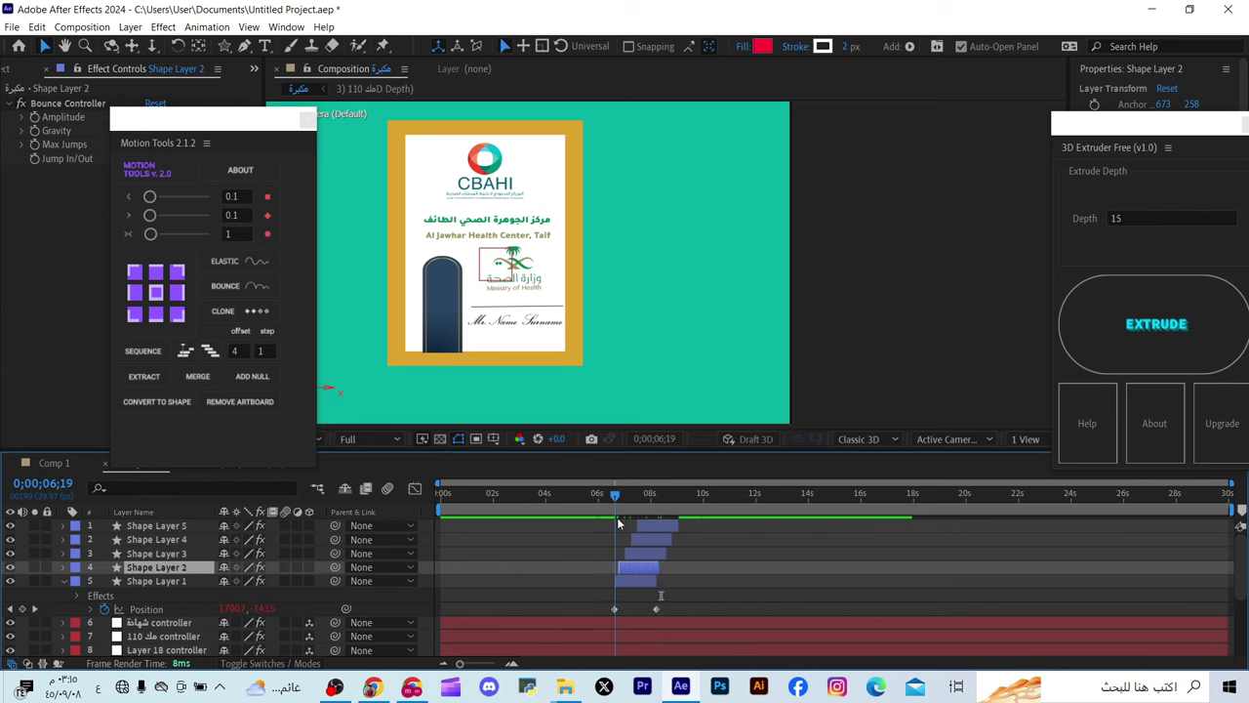
Play back the staggered ellipses and delete the four duplicate layers, keeping Shape Layer 1
{"action": "key", "text": "space"}
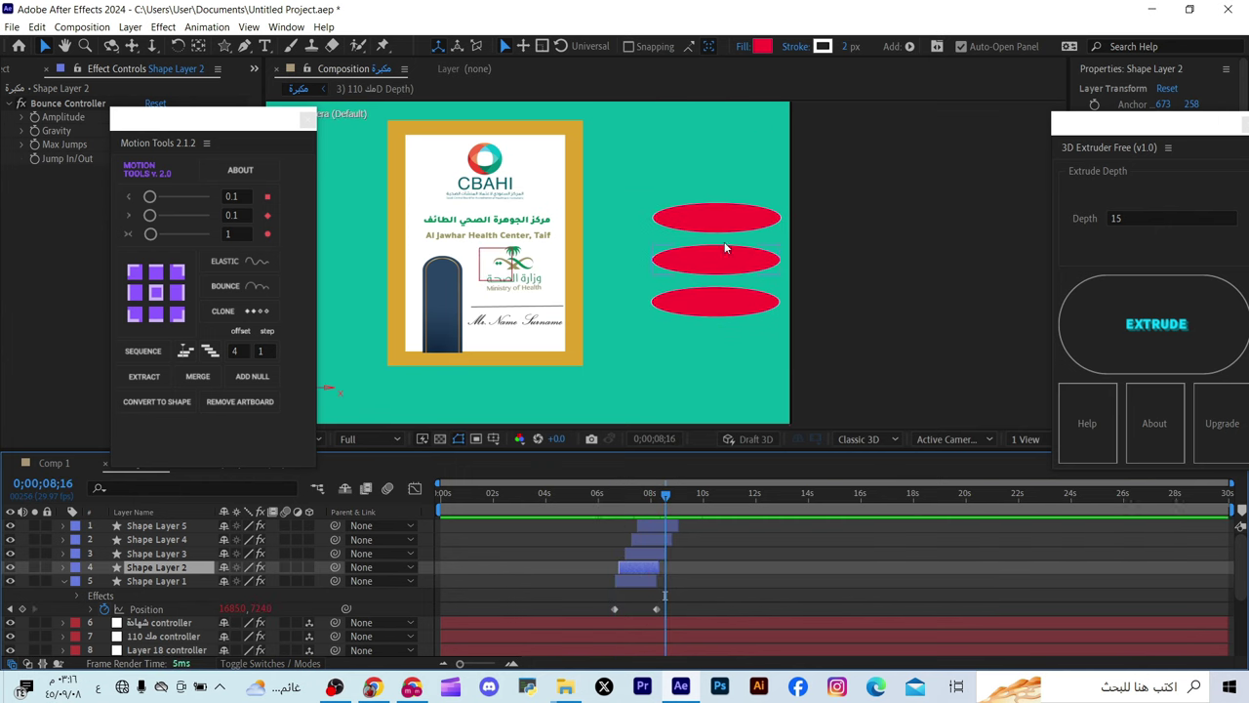
{"action": "left_click", "coordinate": [668, 525], "text": "shift"}
{"action": "key", "text": "Delete"}
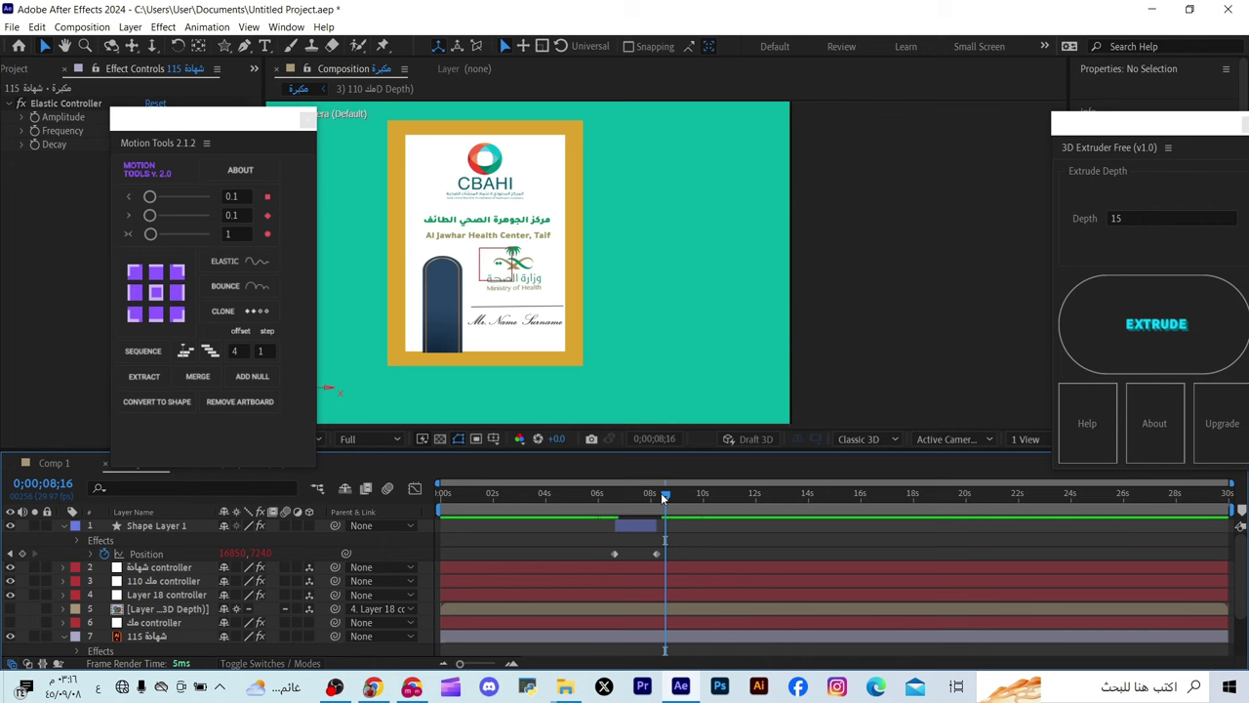
Move the current time to 0;00;06;21 and duplicate the ellipse layer six times
{"action": "left_click_drag", "start_coordinate": [668, 493], "coordinate": [617, 521]}
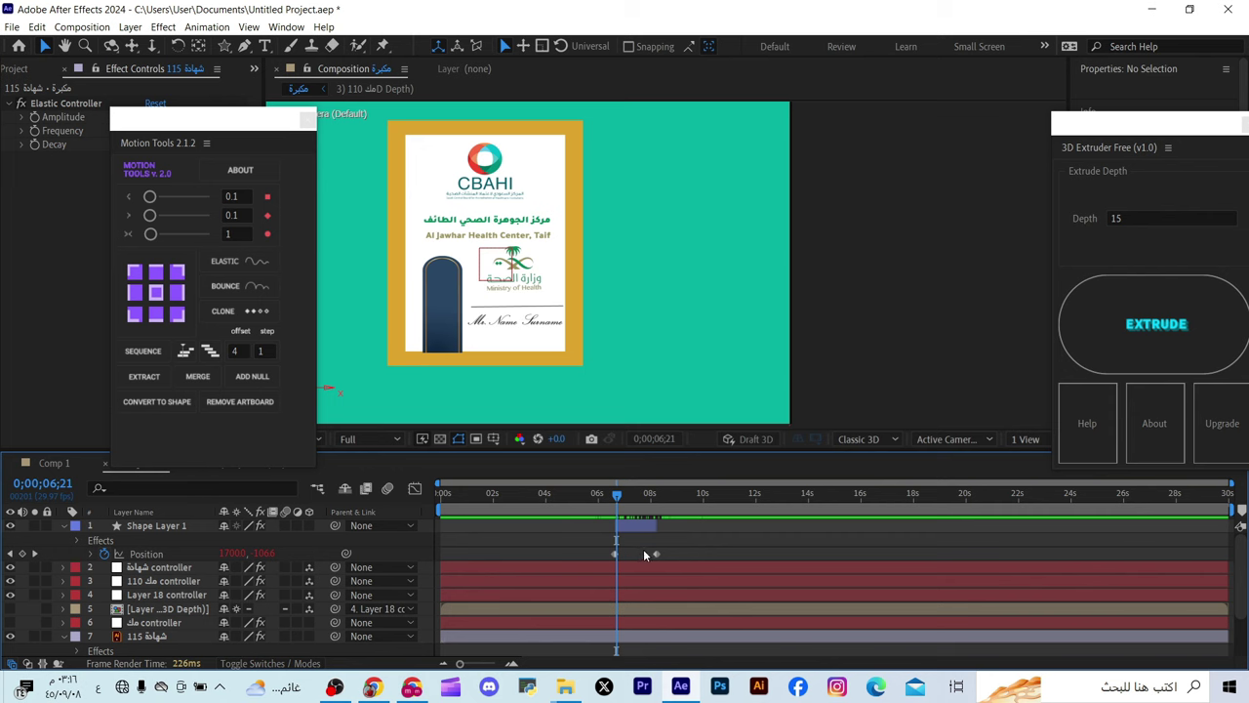
{"action": "left_click", "coordinate": [643, 531]}
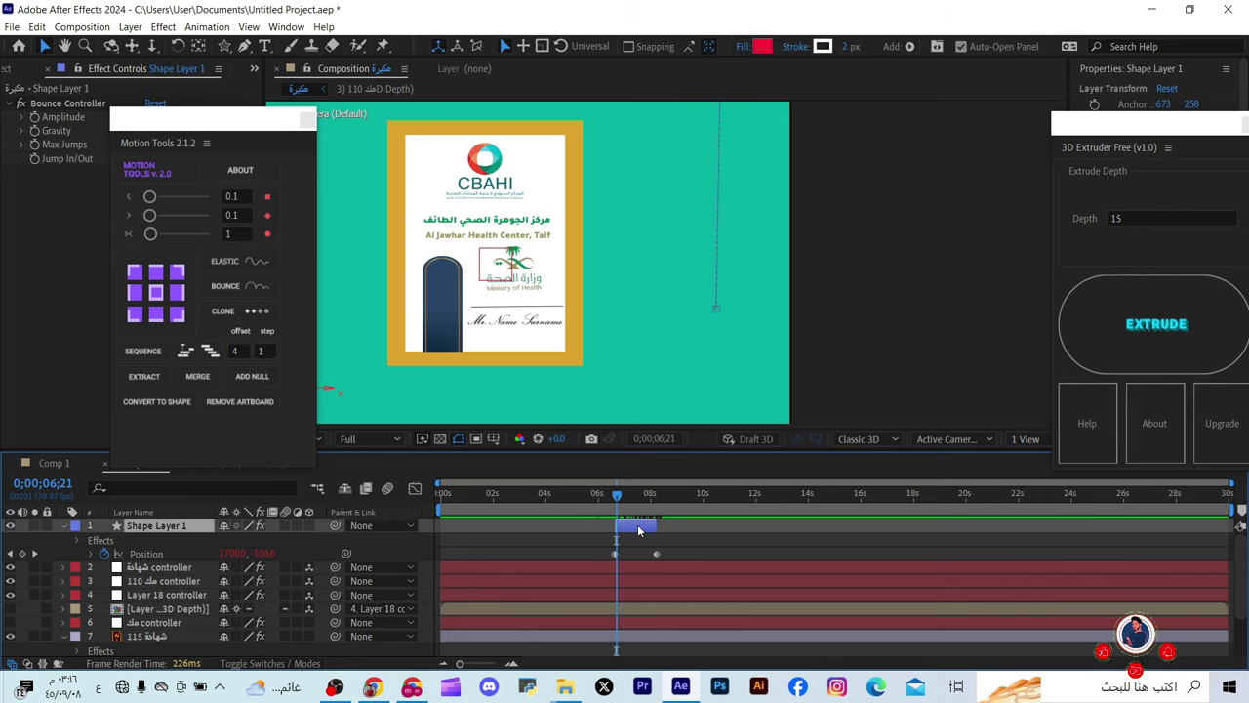
{"action": "key", "text": "ctrl+d"}
{"action": "key", "text": "ctrl+d"}
{"action": "key", "text": "ctrl+d"}
{"action": "key", "text": "ctrl+d"}
{"action": "key", "text": "ctrl+d"}
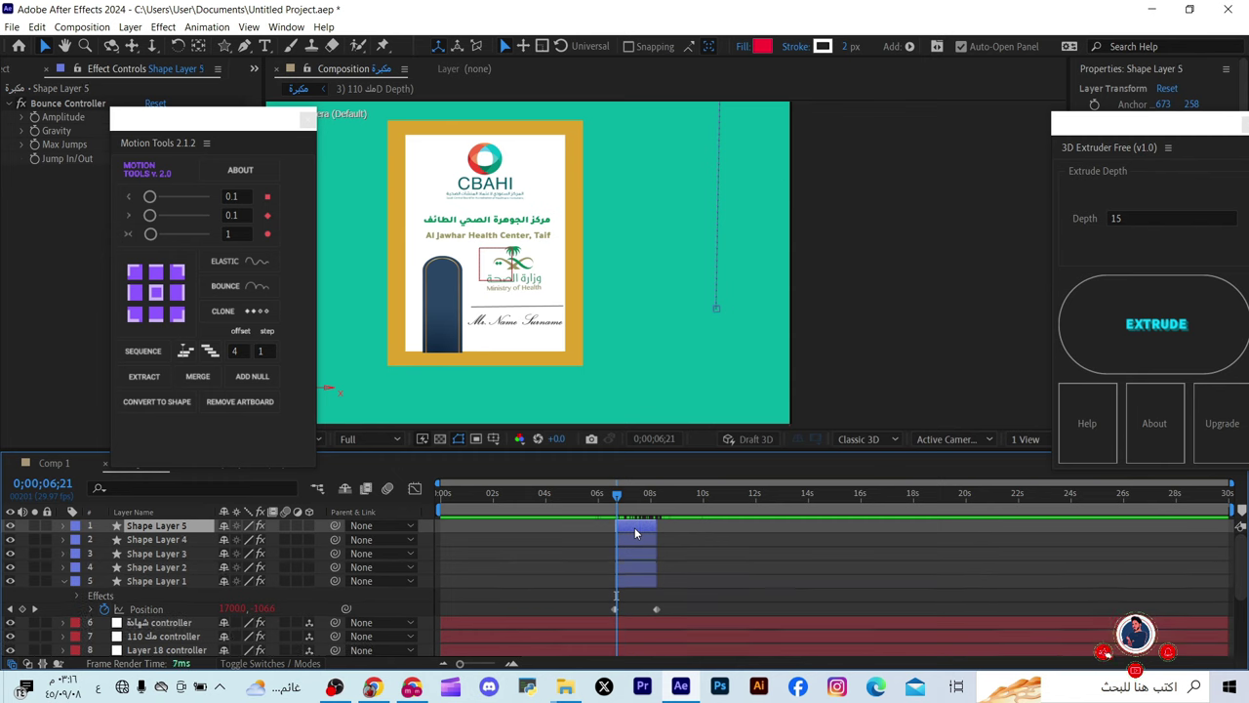
{"action": "key", "text": "ctrl+d"}
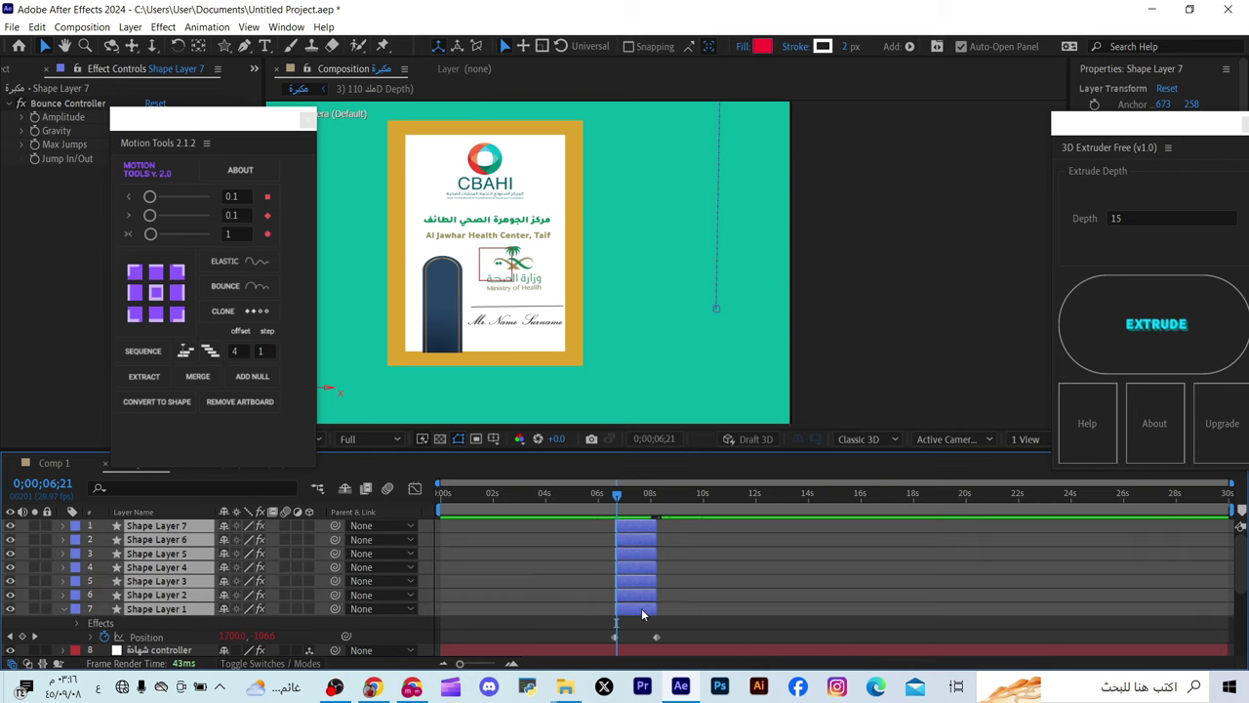
Set the Motion Tools sequence offset to 3, keeping the step at 1, for the seven ellipse layers
{"action": "left_click", "coordinate": [639, 611], "text": "shift"}
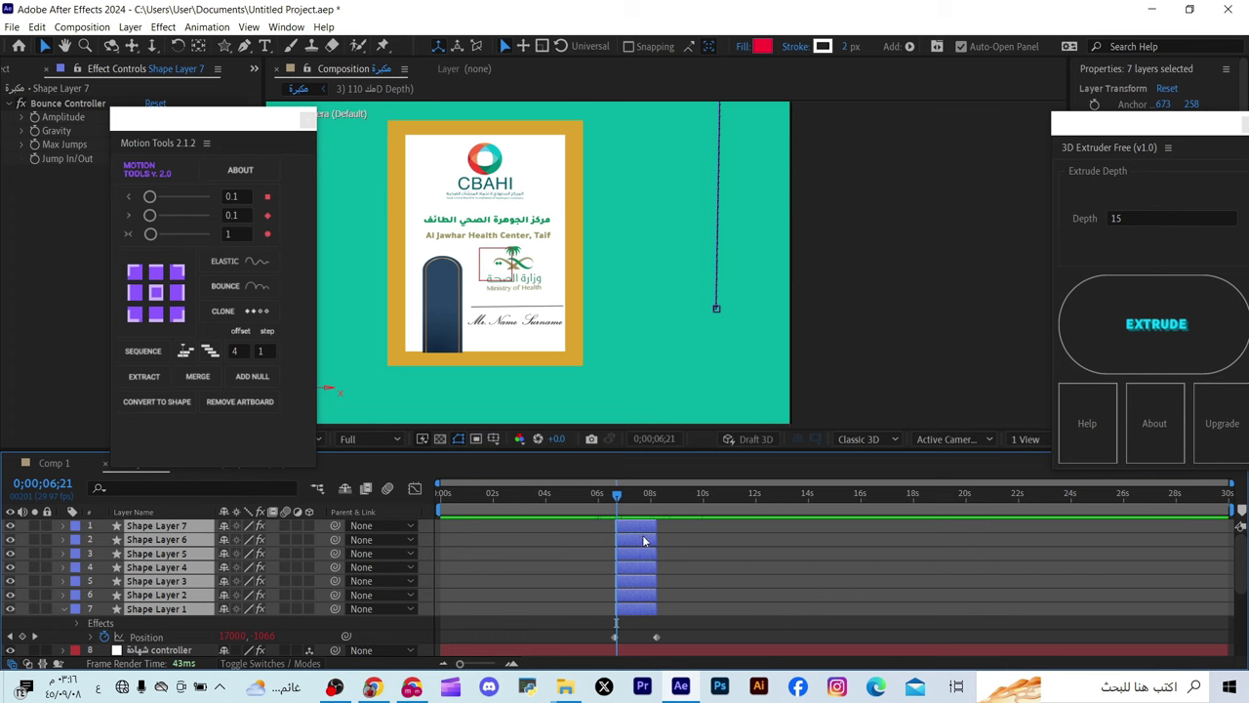
{"action": "left_click", "coordinate": [242, 349]}
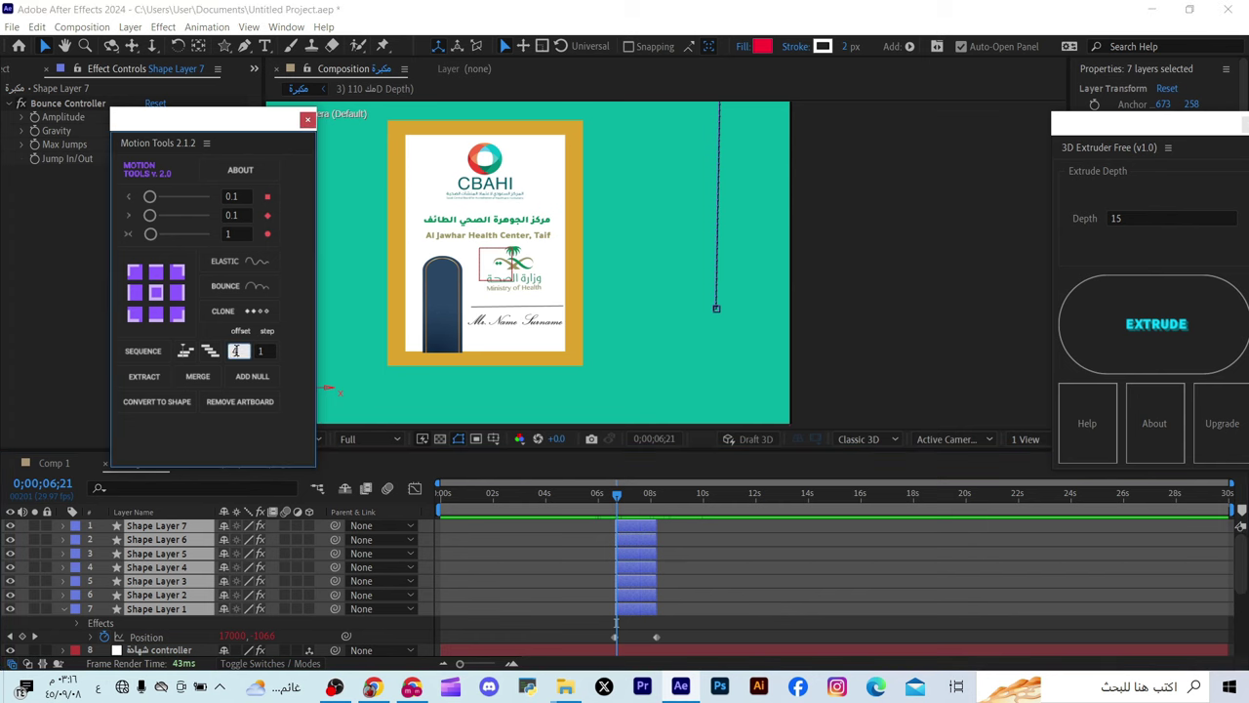
{"action": "double_click", "coordinate": [234, 354]}
{"action": "type", "text": "1"}
{"action": "double_click", "coordinate": [246, 357]}
{"action": "left_click", "coordinate": [239, 353]}
{"action": "double_click", "coordinate": [237, 353]}
{"action": "type", "text": "4"}
{"action": "type", "text": "3"}
{"action": "left_click", "coordinate": [264, 351]}
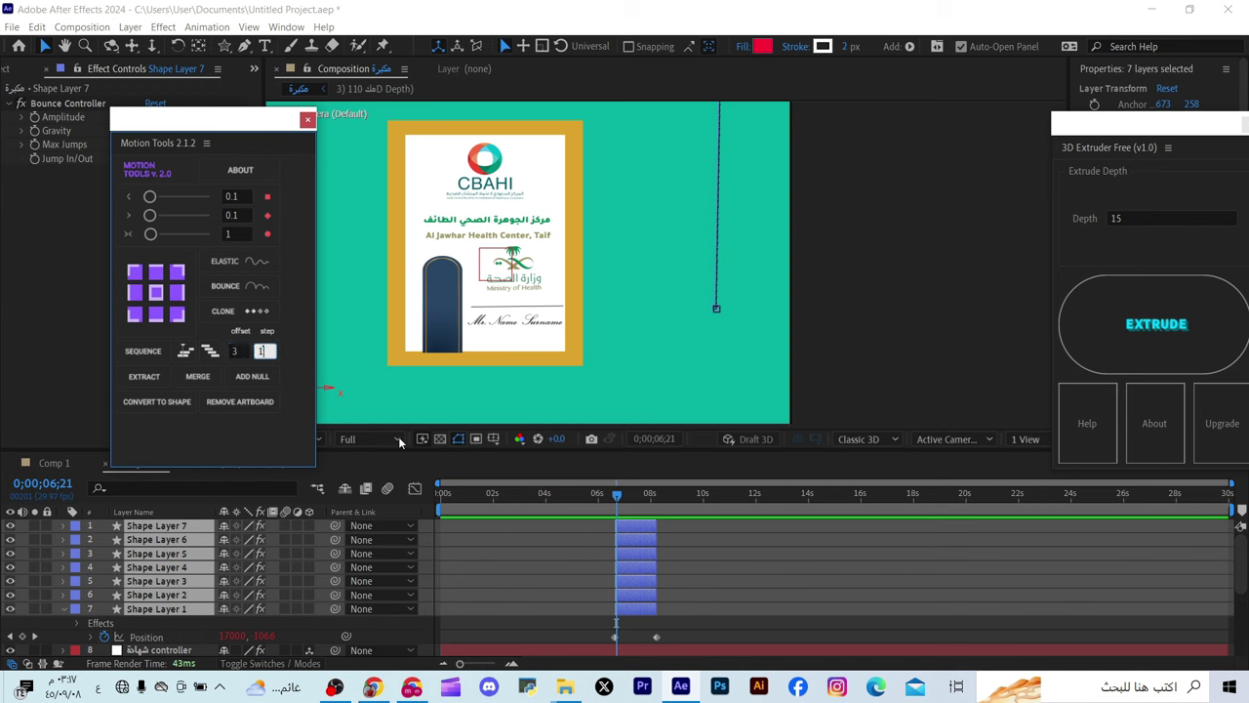
{"action": "left_click", "coordinate": [679, 533]}
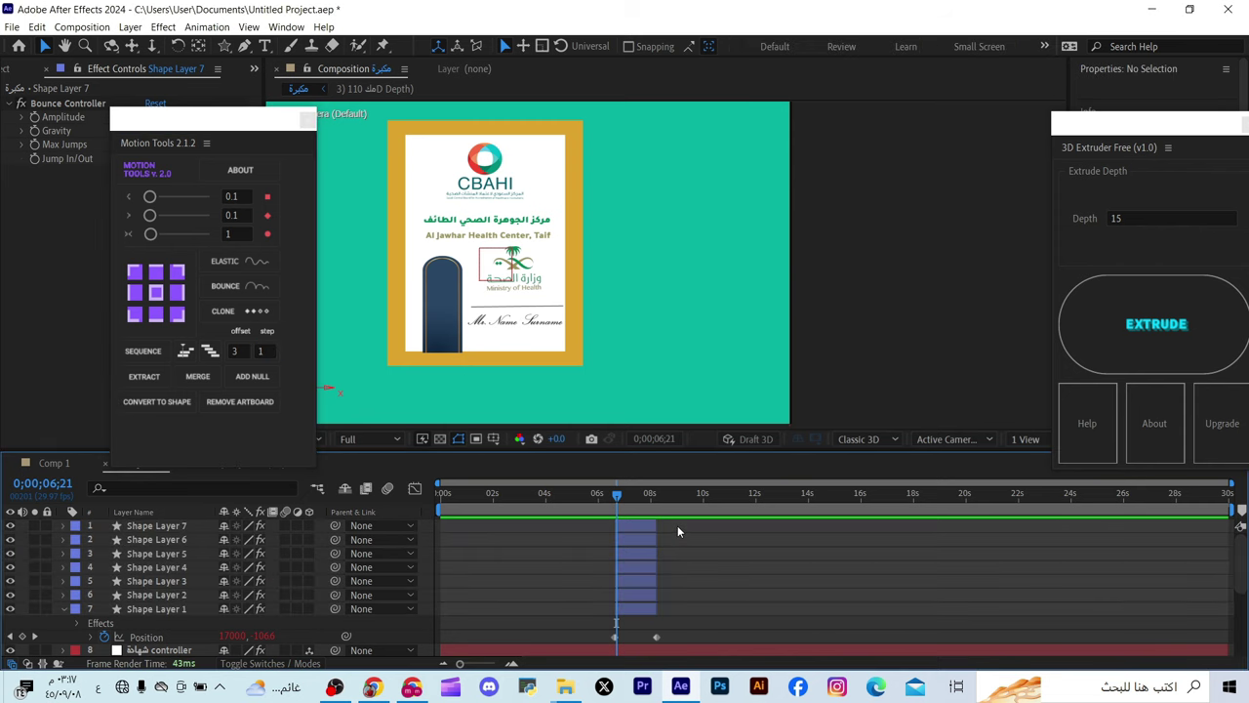
{"action": "left_click", "coordinate": [634, 540]}
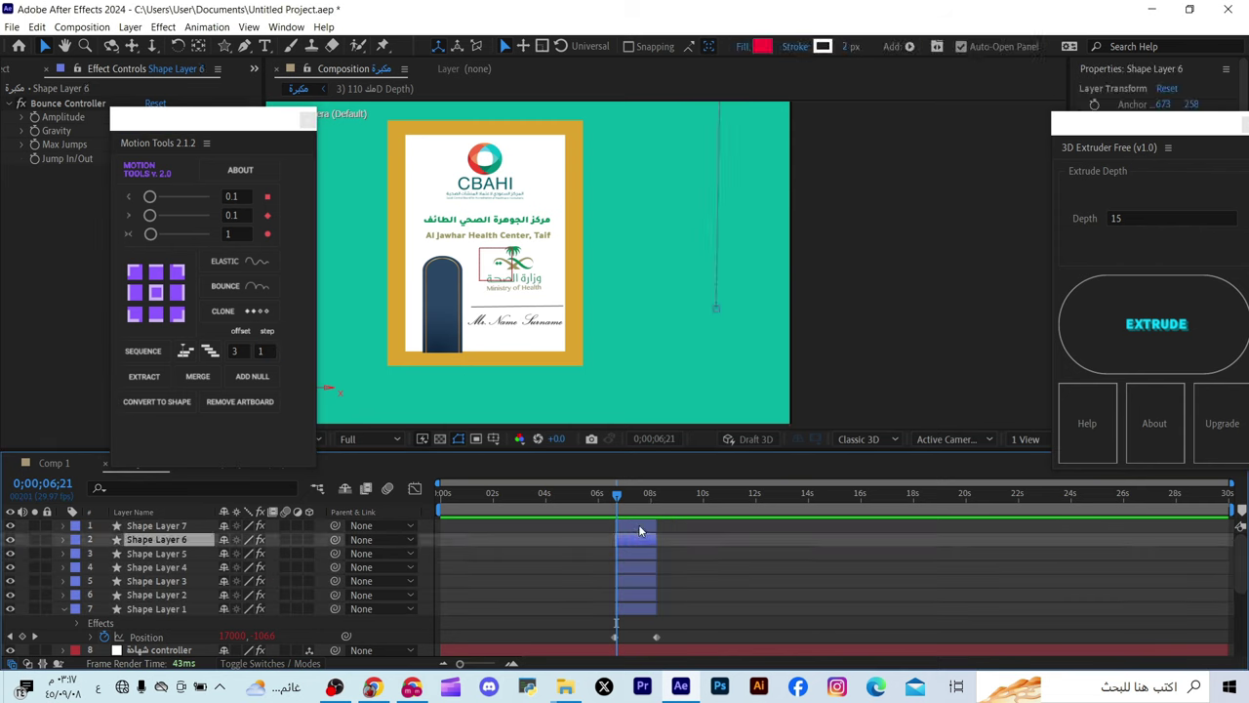
{"action": "left_click", "coordinate": [638, 524], "text": "shift"}
{"action": "left_click", "coordinate": [683, 560]}
{"action": "left_click", "coordinate": [638, 525]}
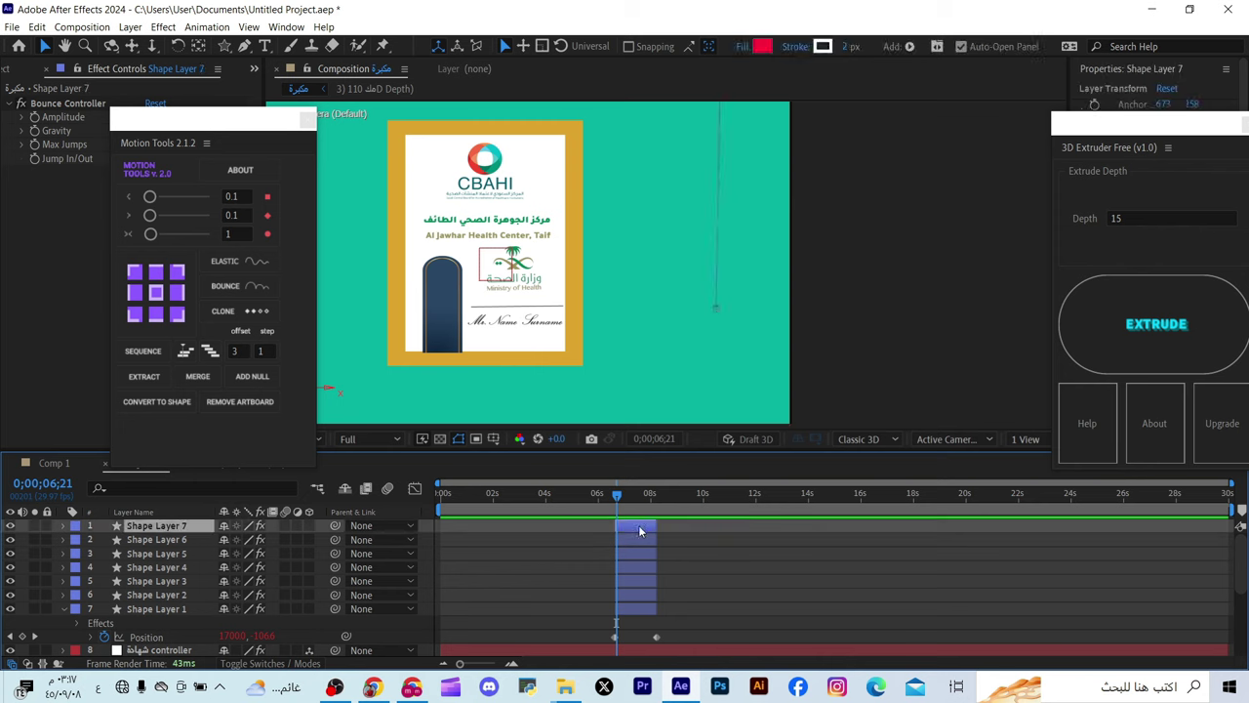
{"action": "left_click", "coordinate": [640, 541], "text": "shift"}
{"action": "left_click", "coordinate": [642, 554], "text": "shift"}
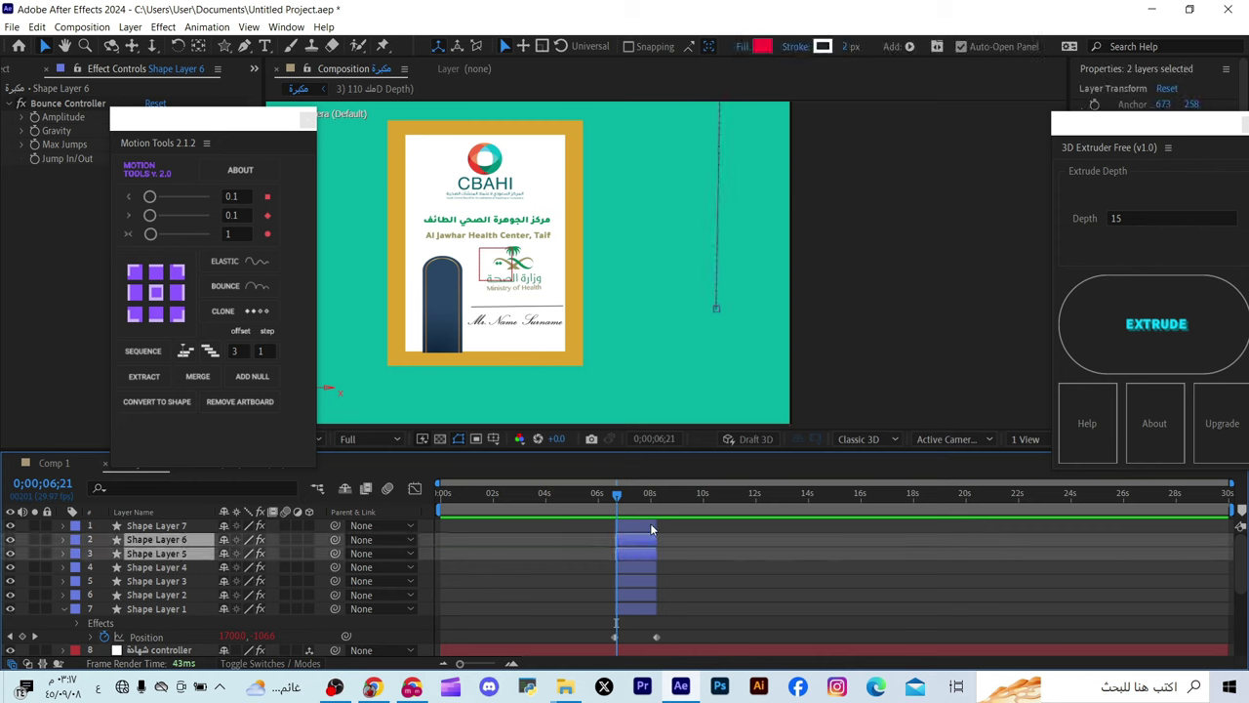
{"action": "left_click", "coordinate": [696, 544]}
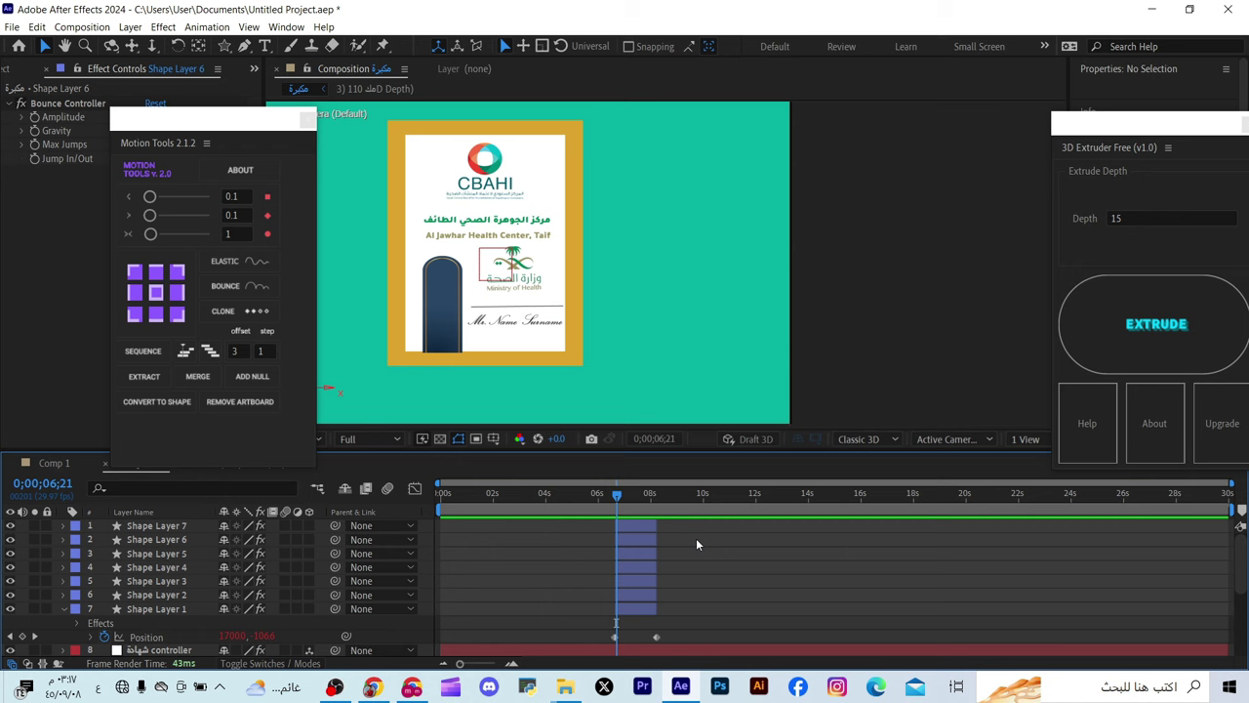
Select Shape Layers 1 through 7 and sequence them with an offset of 3 and a step of 1
{"action": "left_click", "coordinate": [626, 612]}
{"action": "left_click", "coordinate": [633, 527], "text": "shift"}
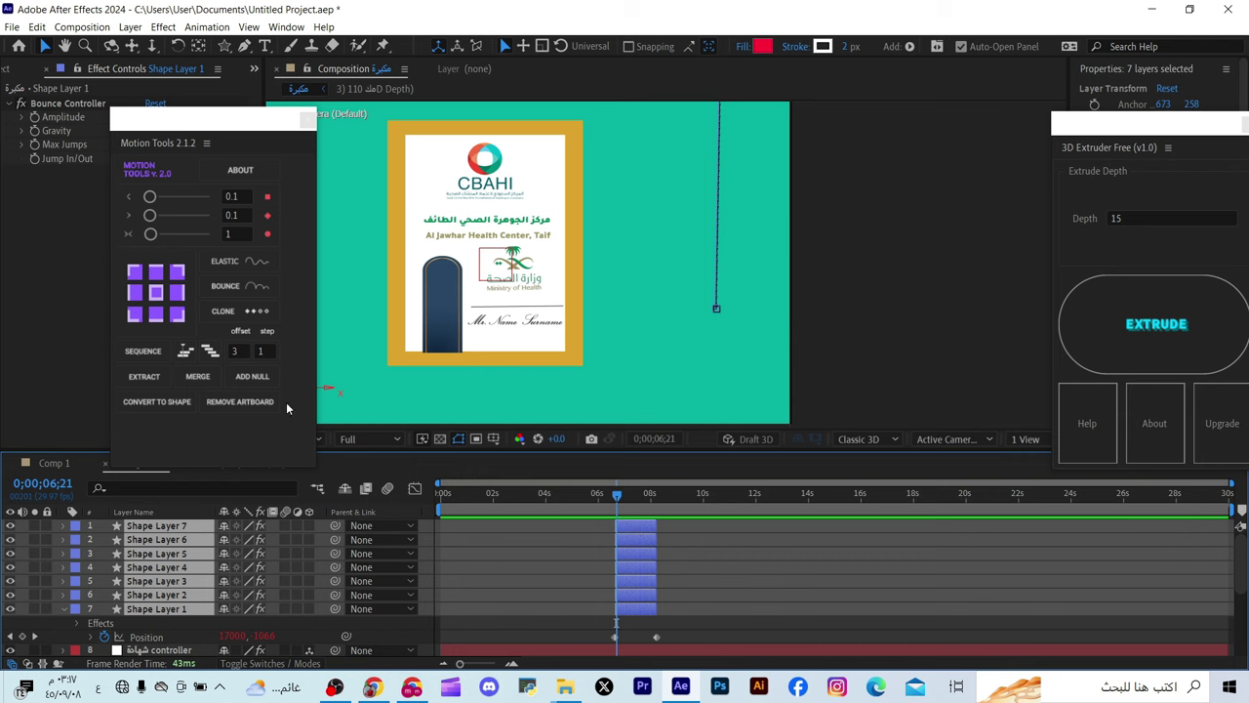
{"action": "left_click", "coordinate": [154, 352]}
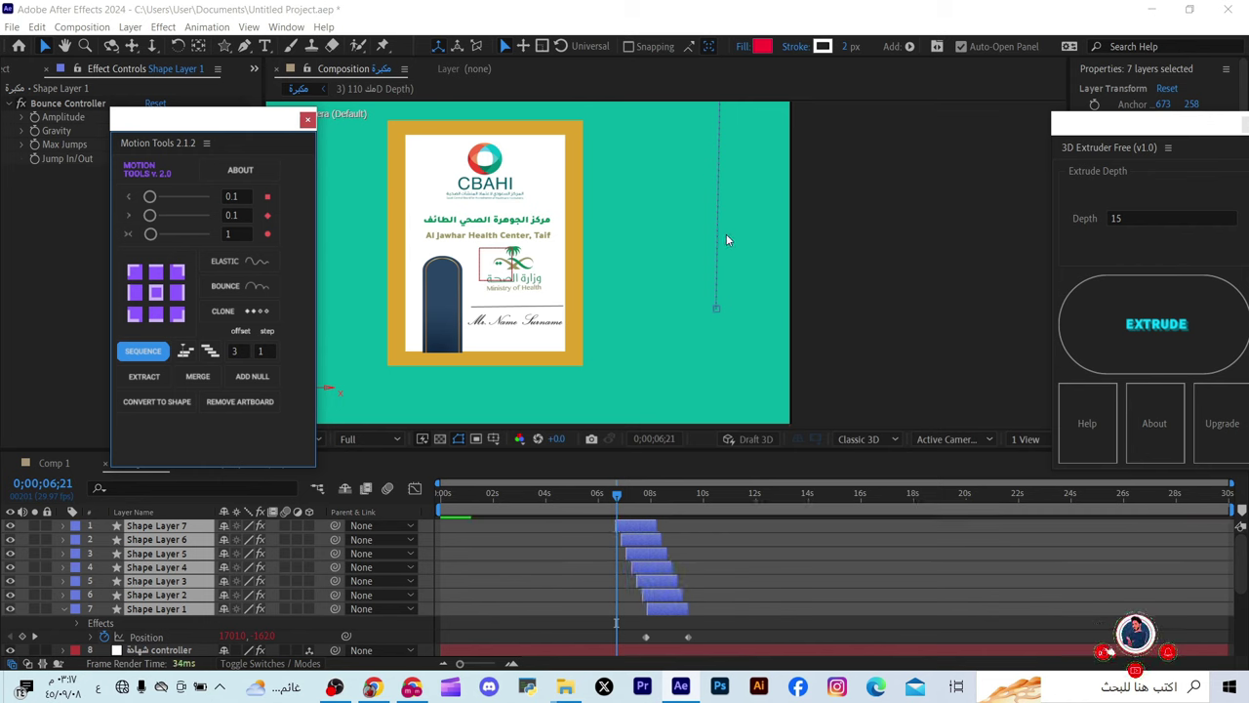
{"action": "left_click", "coordinate": [596, 578]}
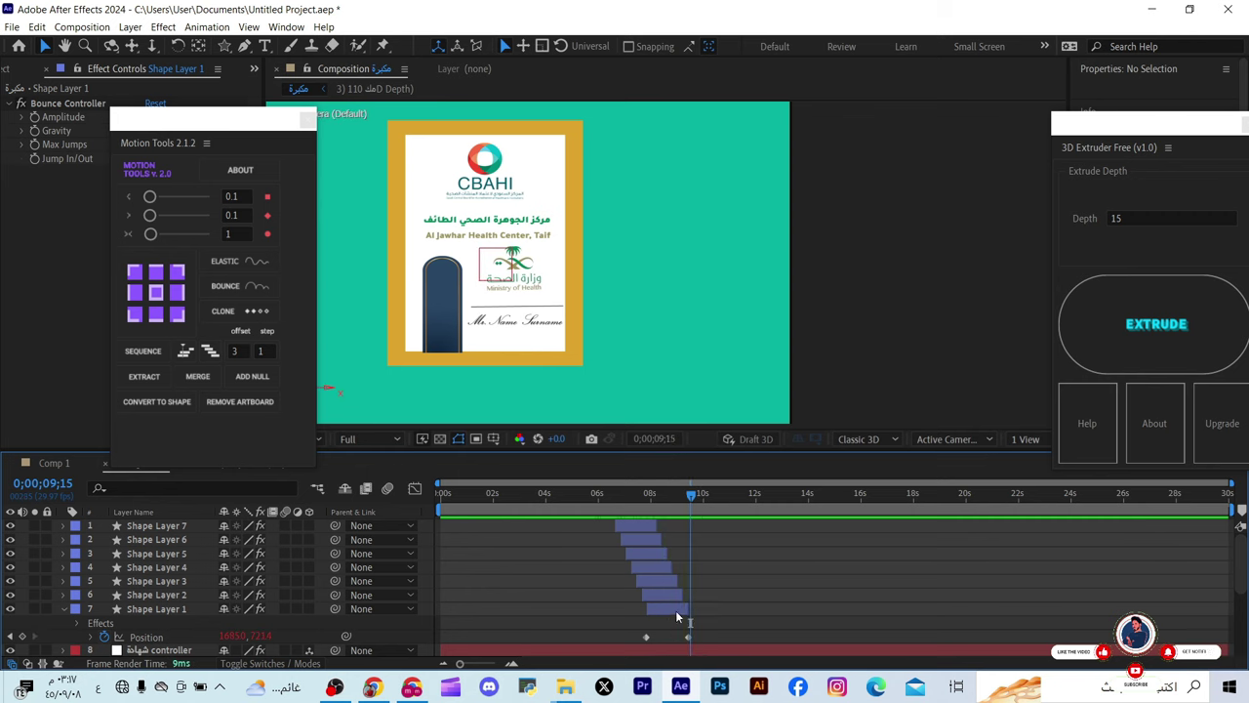
Switch the sequence order to start from the bottom layer and sequence all seven ellipse layers again
{"action": "left_click", "coordinate": [675, 610]}
{"action": "left_click", "coordinate": [636, 529], "text": "shift"}
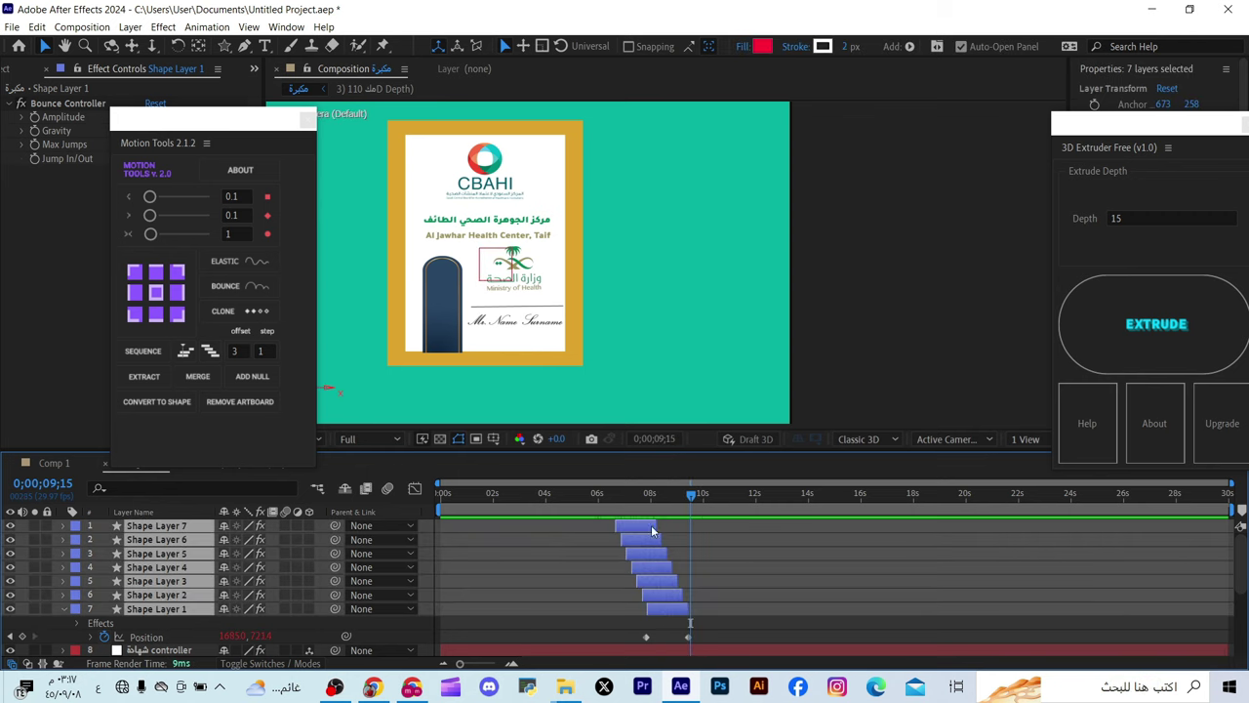
{"action": "left_click", "coordinate": [210, 351]}
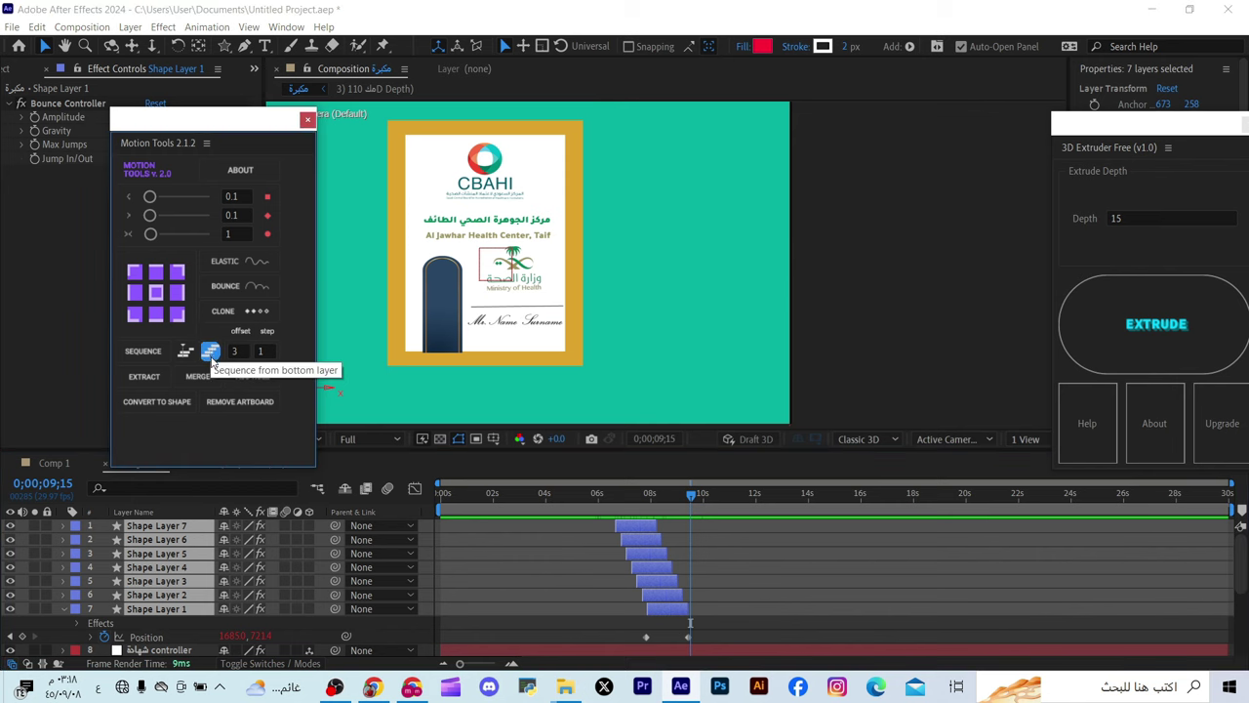
{"action": "left_click", "coordinate": [211, 352]}
{"action": "left_click", "coordinate": [211, 353]}
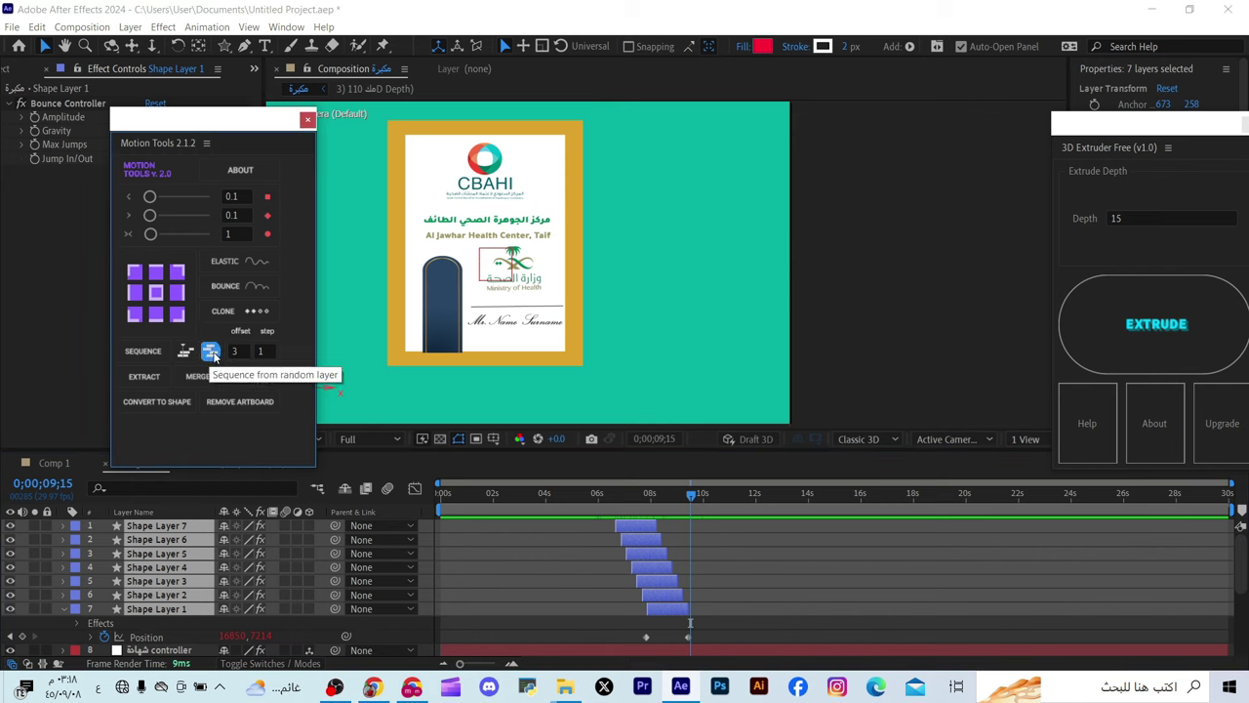
{"action": "left_click", "coordinate": [211, 357]}
{"action": "left_click", "coordinate": [211, 357]}
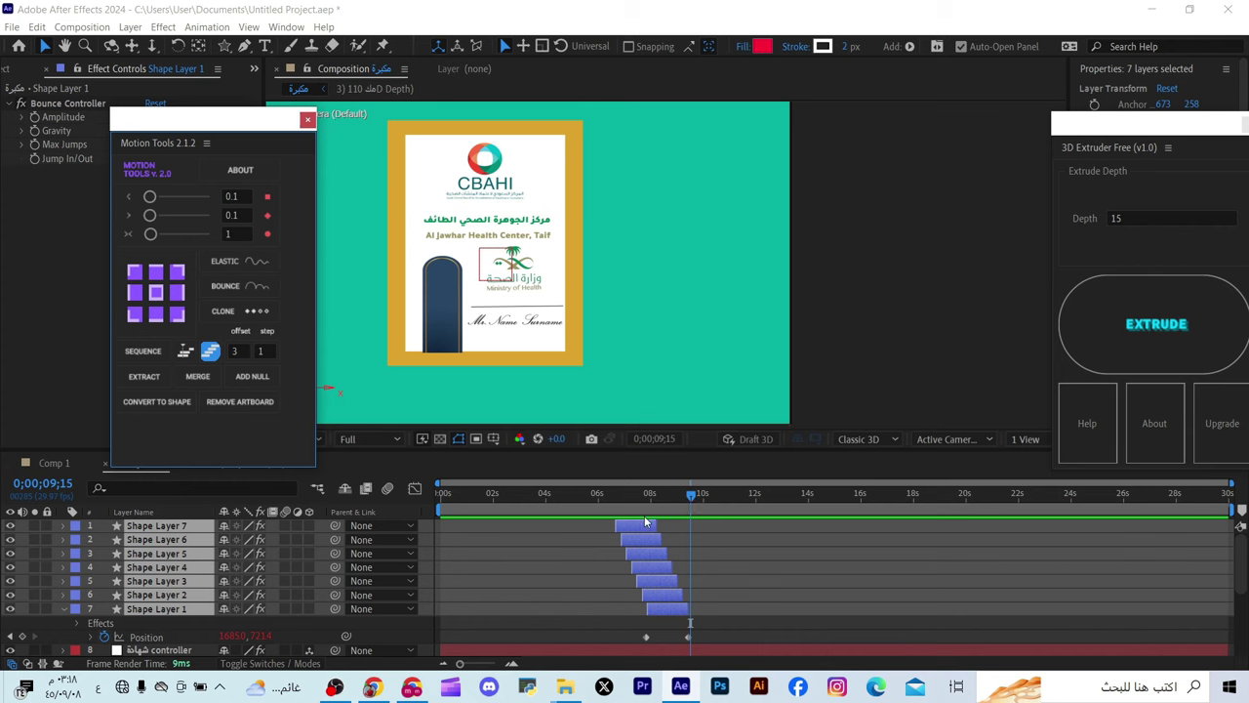
{"action": "left_click", "coordinate": [222, 357]}
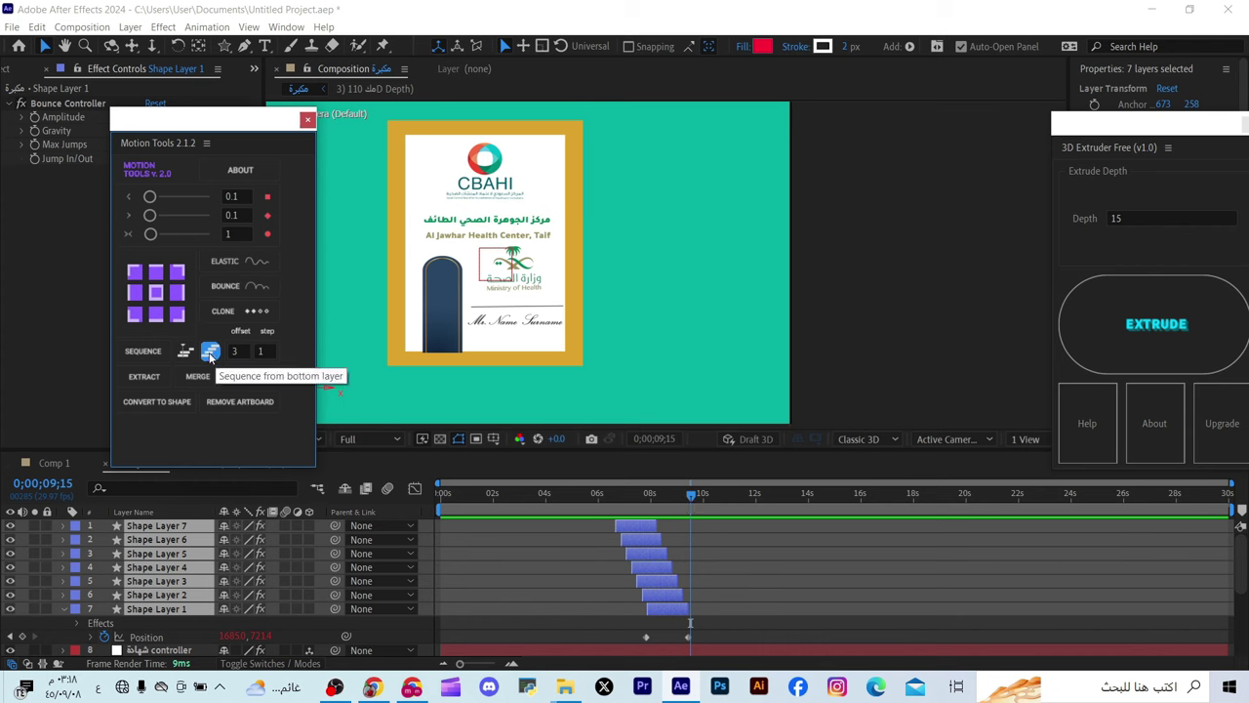
{"action": "left_click", "coordinate": [130, 350]}
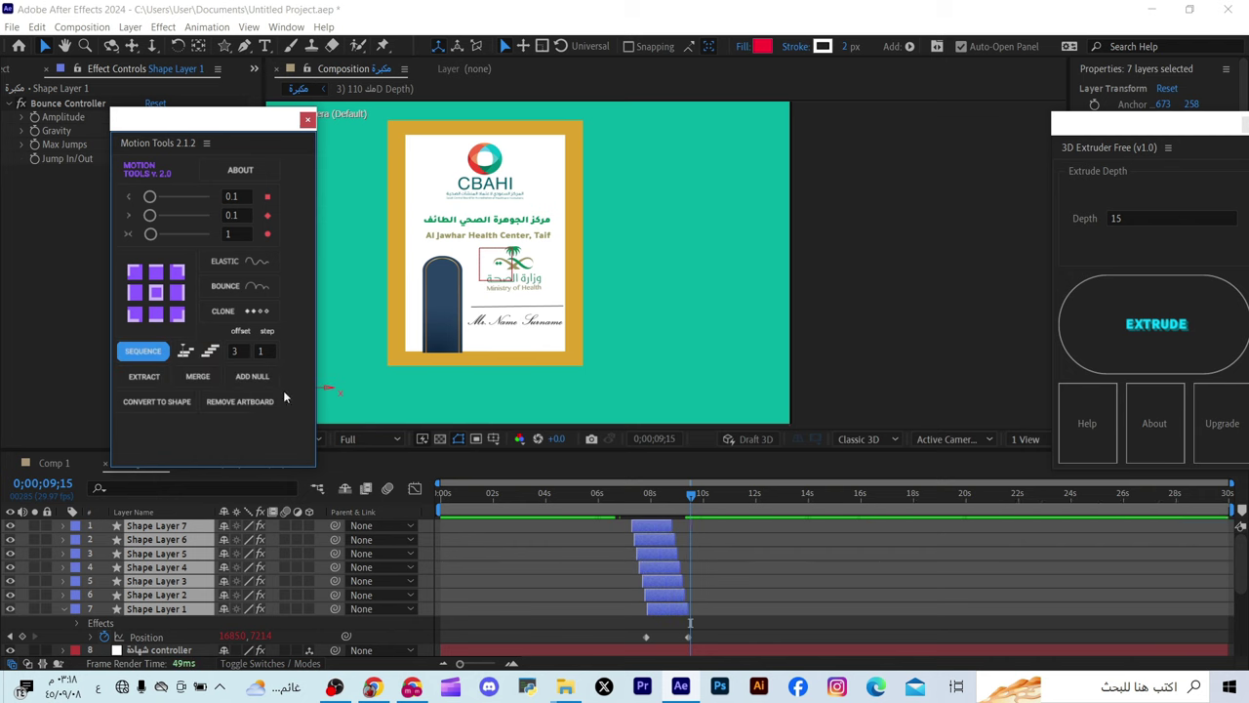
Play back the sequenced ellipse layers from 0;00;07;28
{"action": "left_click", "coordinate": [202, 351]}
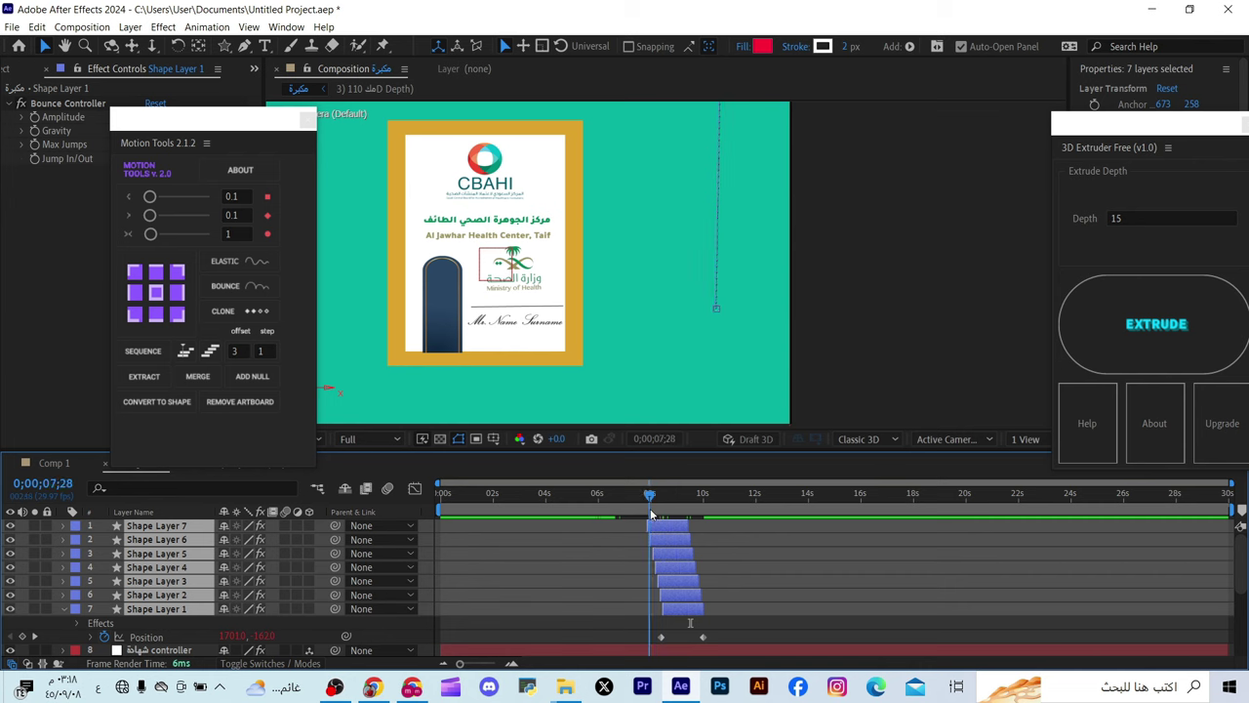
{"action": "key", "text": "space"}
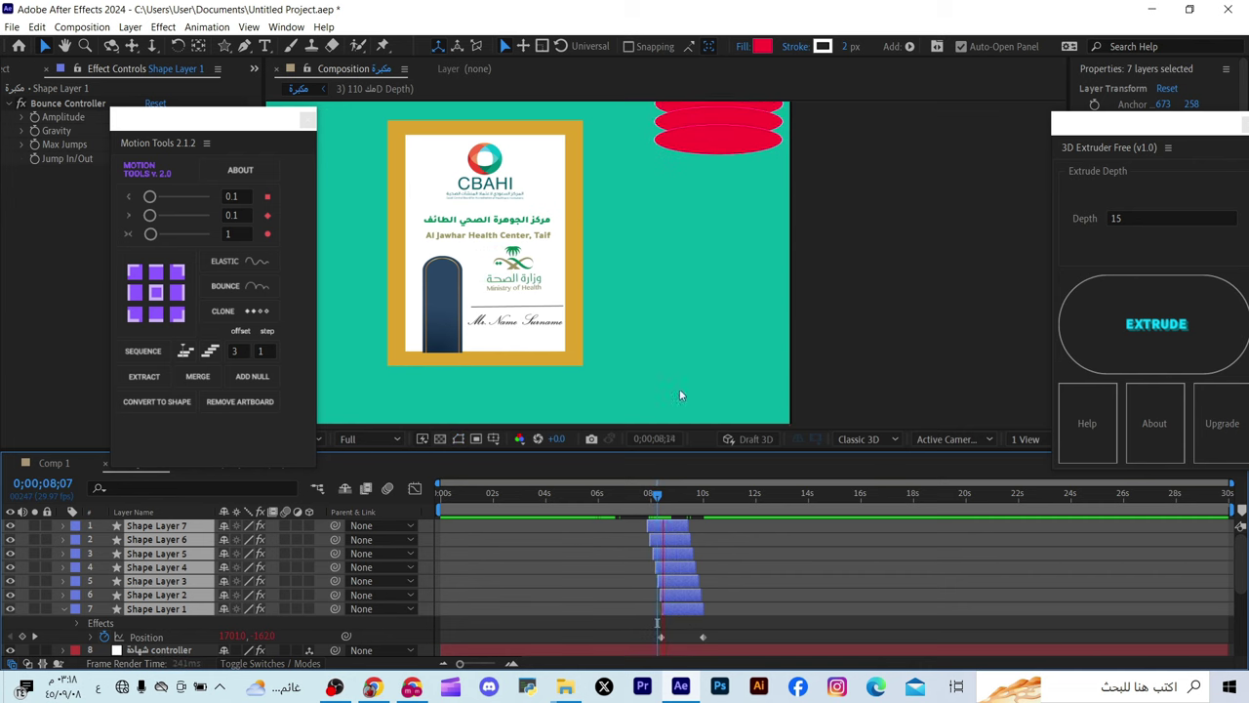
{"action": "key", "text": "space"}
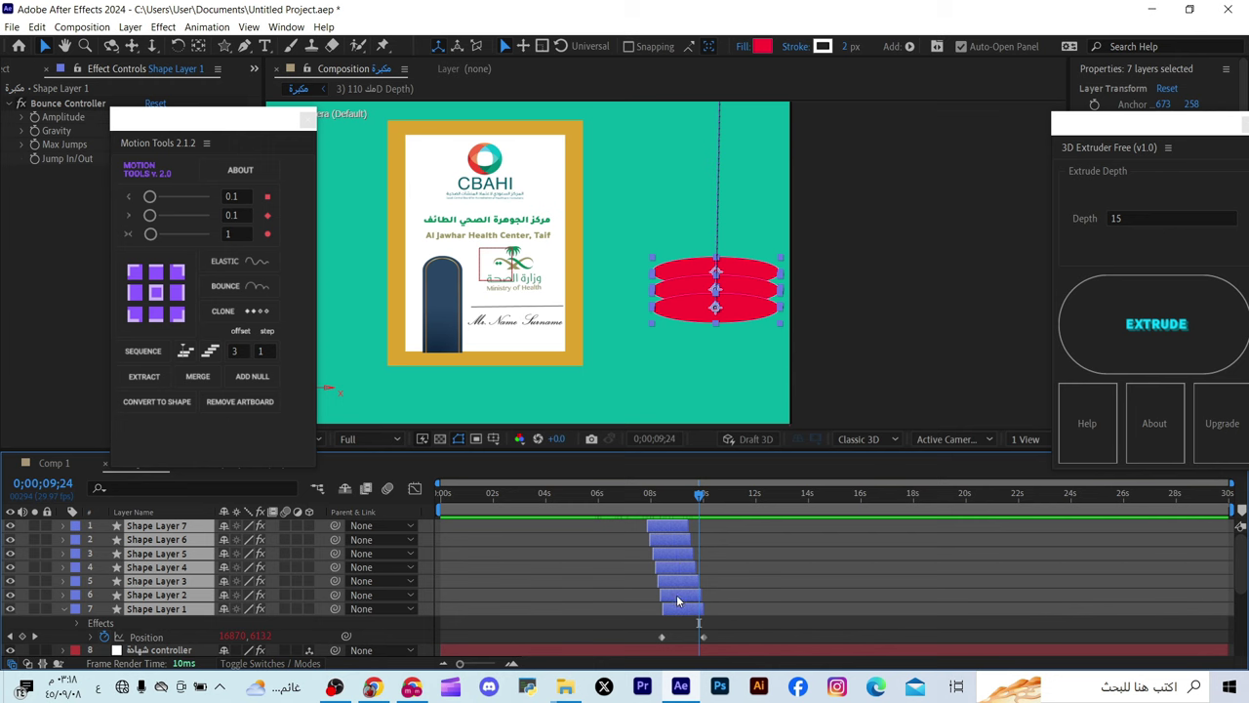
Change the sequence alignment mode, set the step to 2 and sequence the seven ellipse layers from 0;00;09;24
{"action": "left_click", "coordinate": [184, 351]}
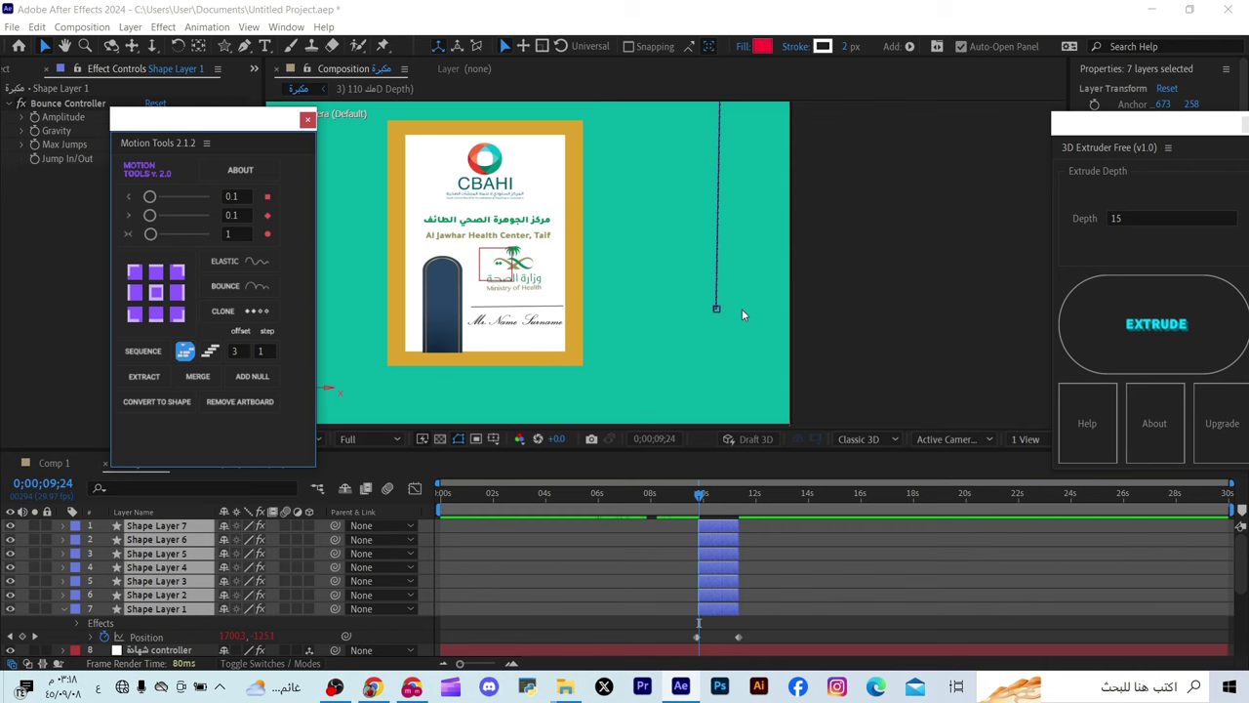
{"action": "double_click", "coordinate": [266, 351]}
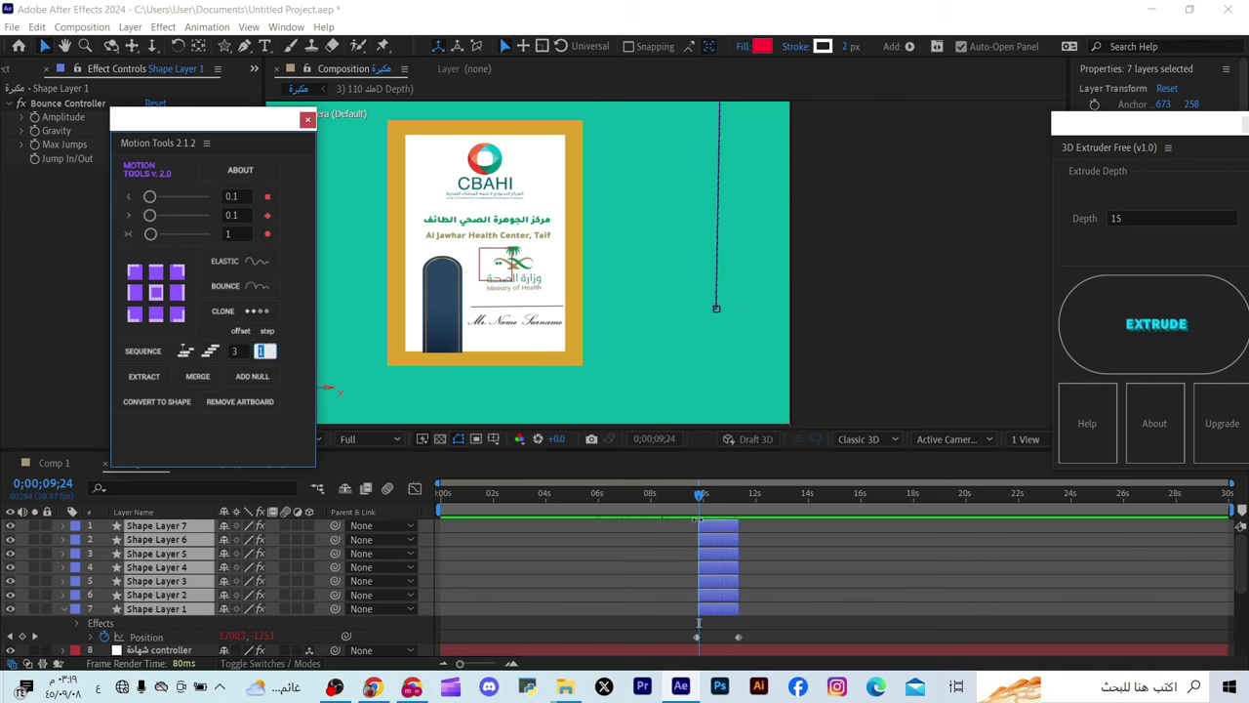
{"action": "type", "text": "2"}
{"action": "left_click", "coordinate": [143, 350]}
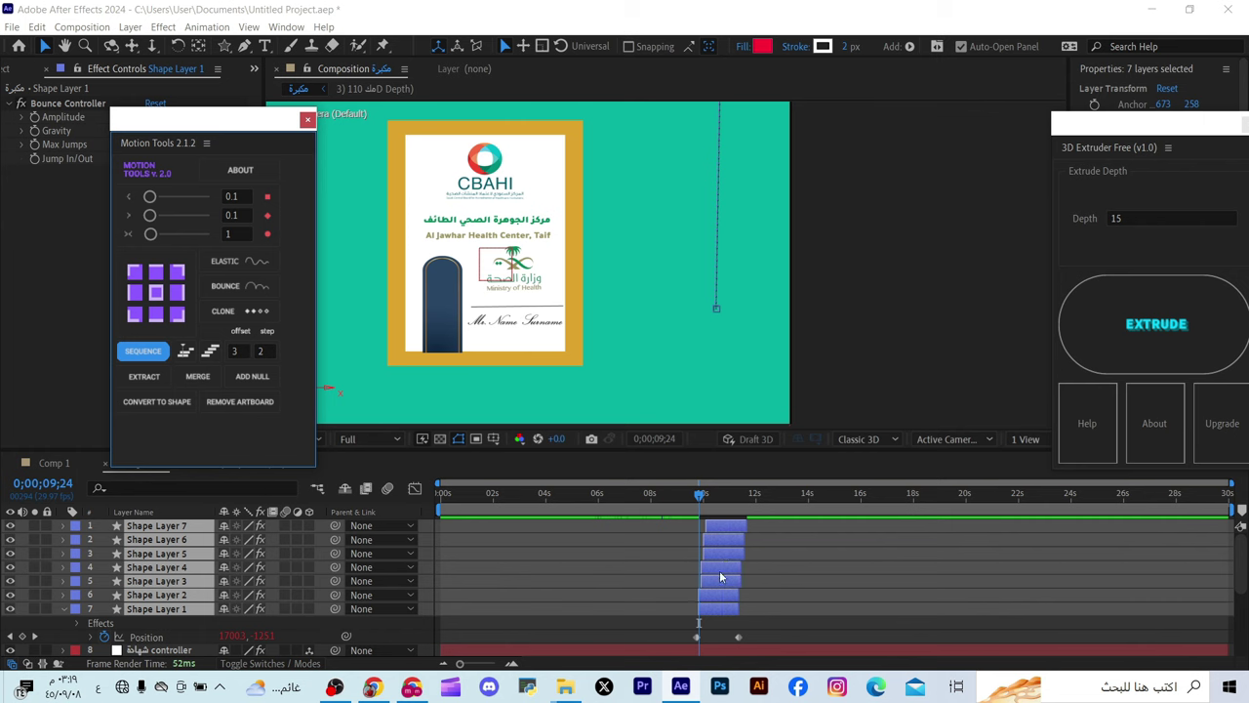
Deselect the ellipse layers and play back their stepped sequence from 0;00;09;24
{"action": "left_click", "coordinate": [533, 574]}
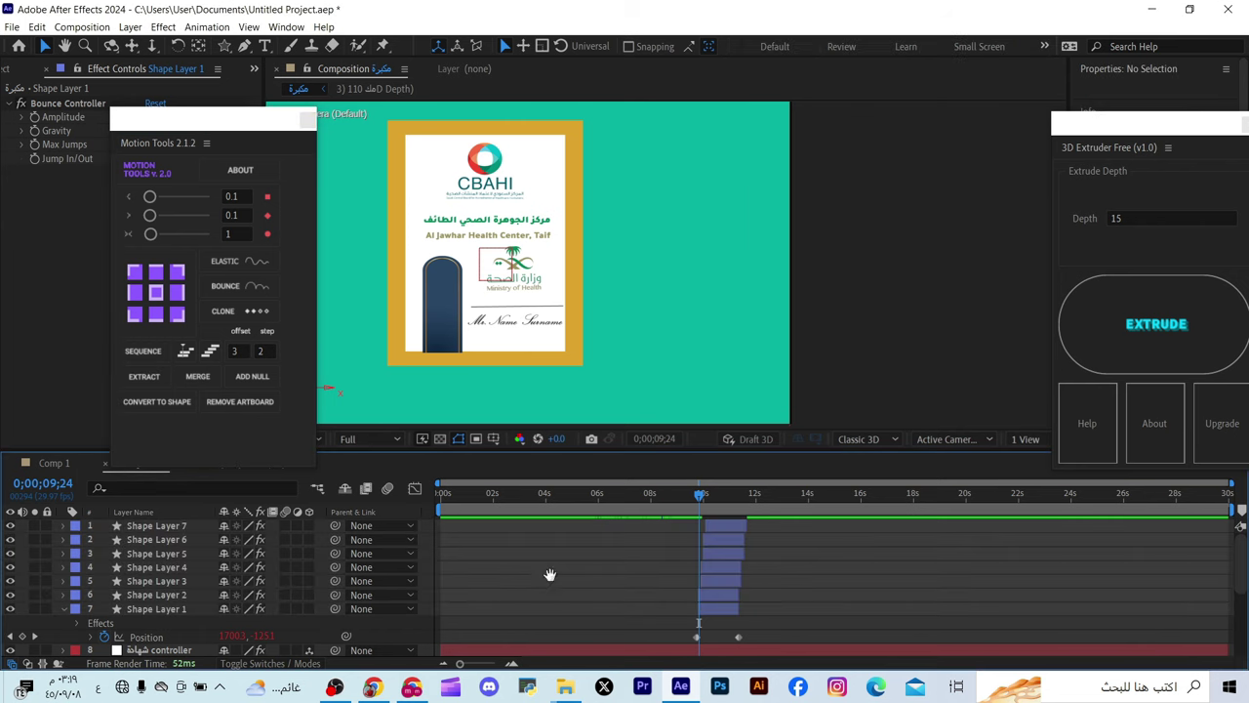
{"action": "key", "text": "space"}
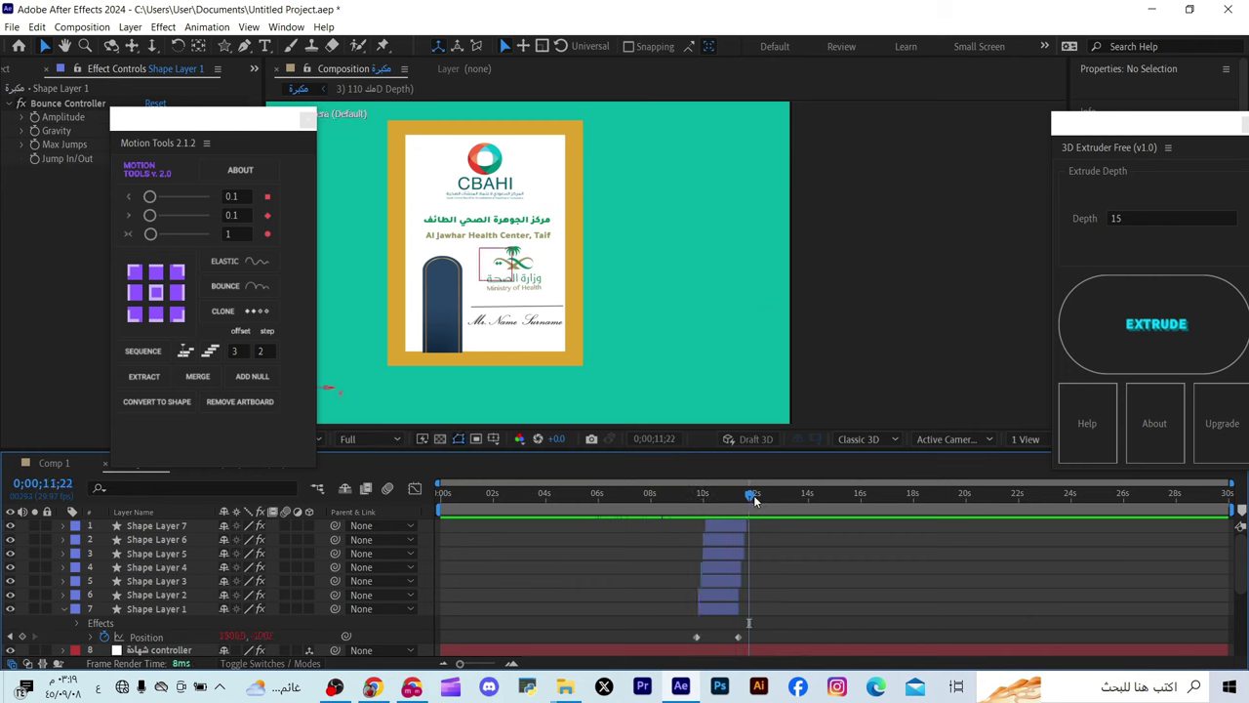
{"action": "left_click", "coordinate": [705, 498]}
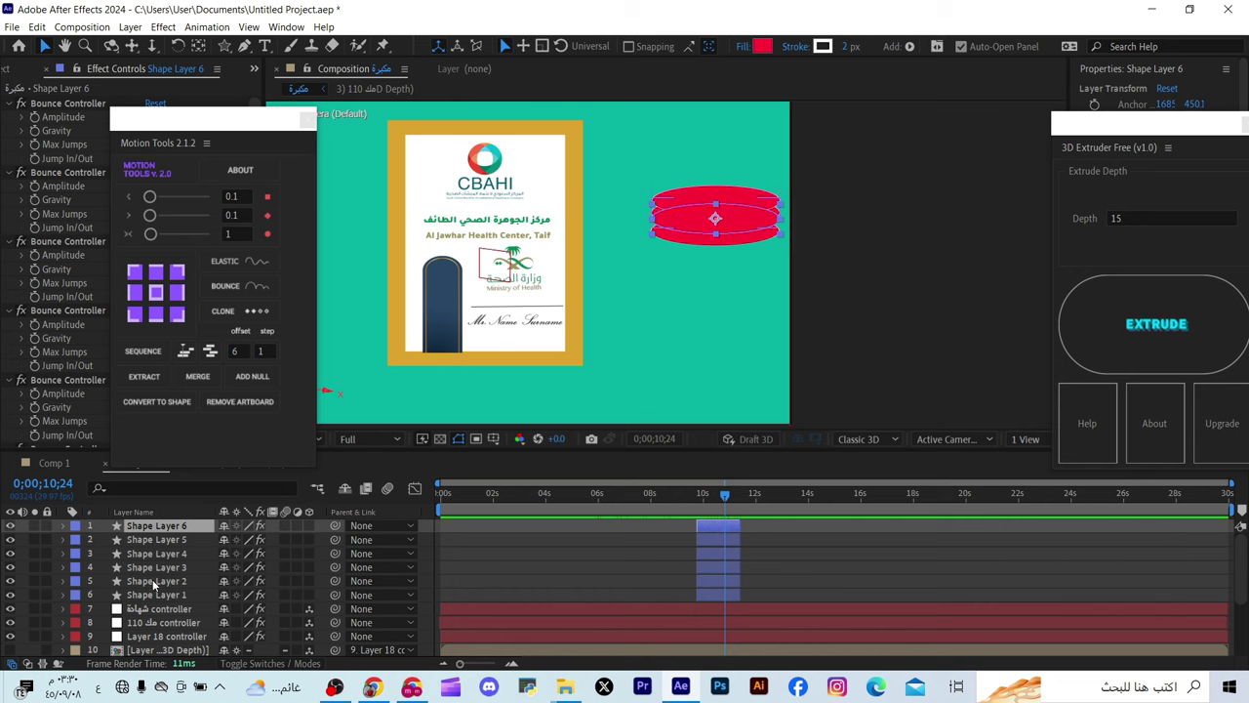
Select Shape Layers 1 through 6 and add a Motion Tools null that parents all six layers
{"action": "left_click", "coordinate": [719, 594], "text": "shift"}
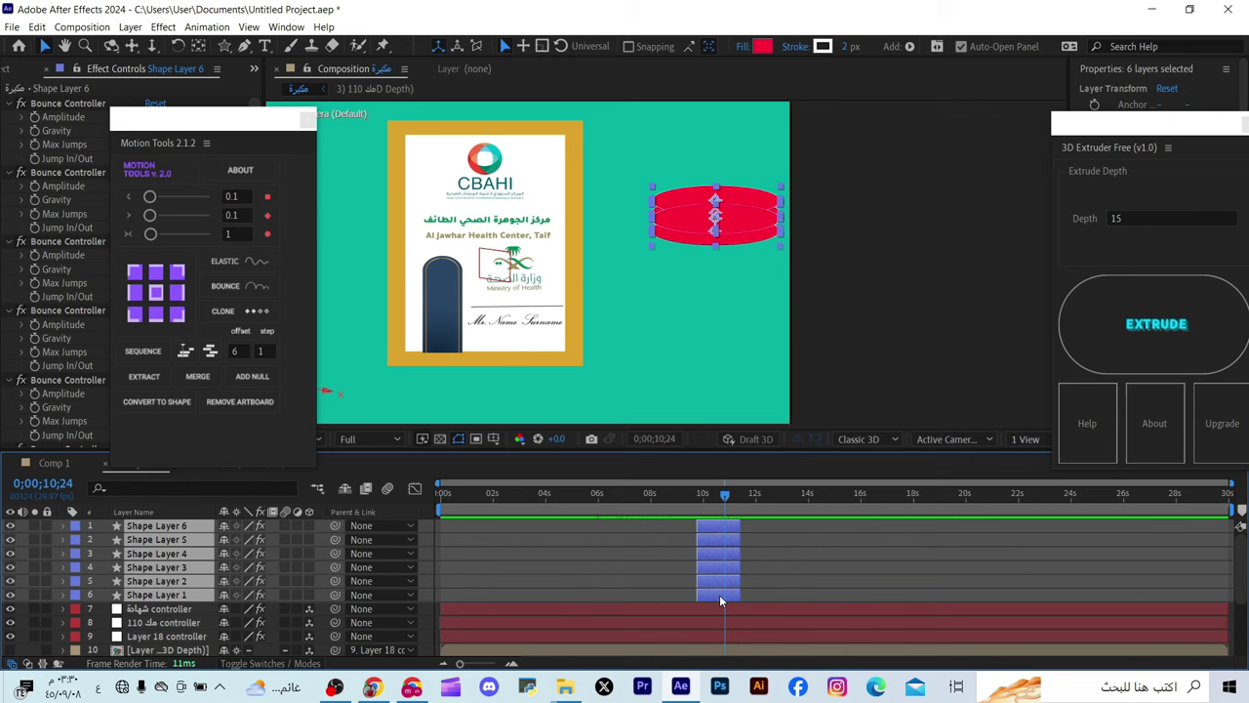
{"action": "left_click", "coordinate": [253, 381]}
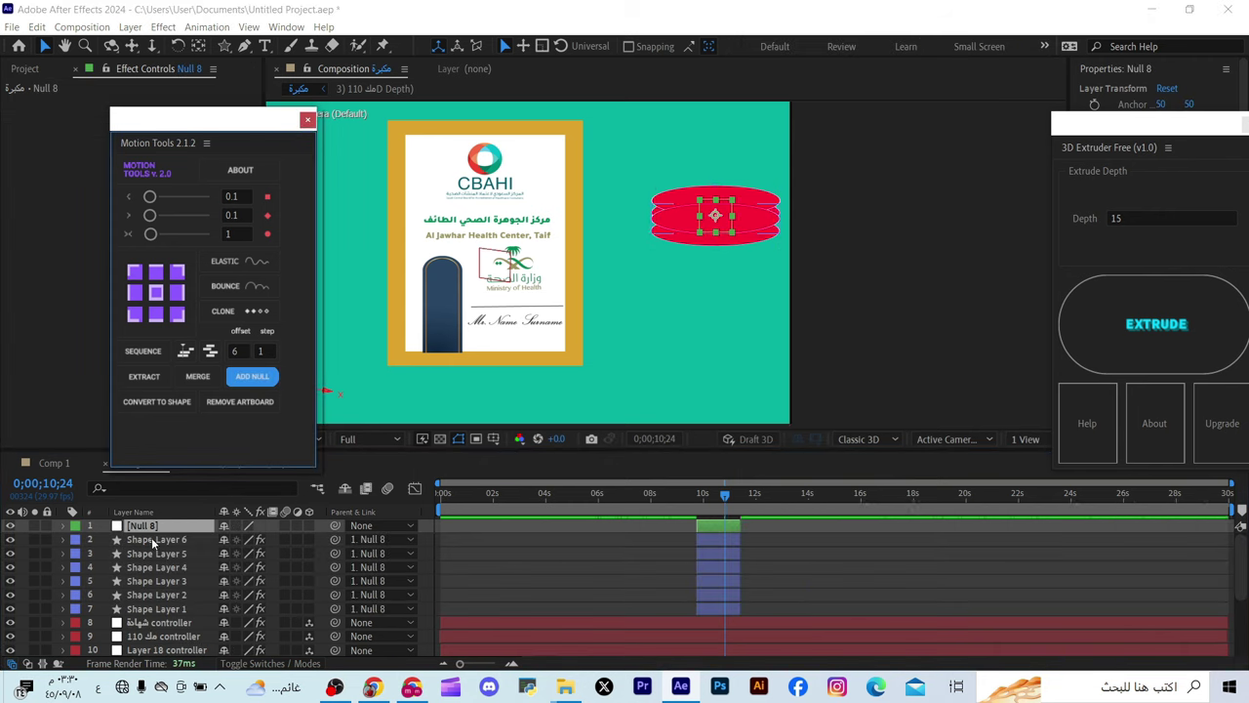
{"action": "left_click", "coordinate": [151, 538]}
{"action": "left_click", "coordinate": [152, 607]}
{"action": "left_click", "coordinate": [721, 527]}
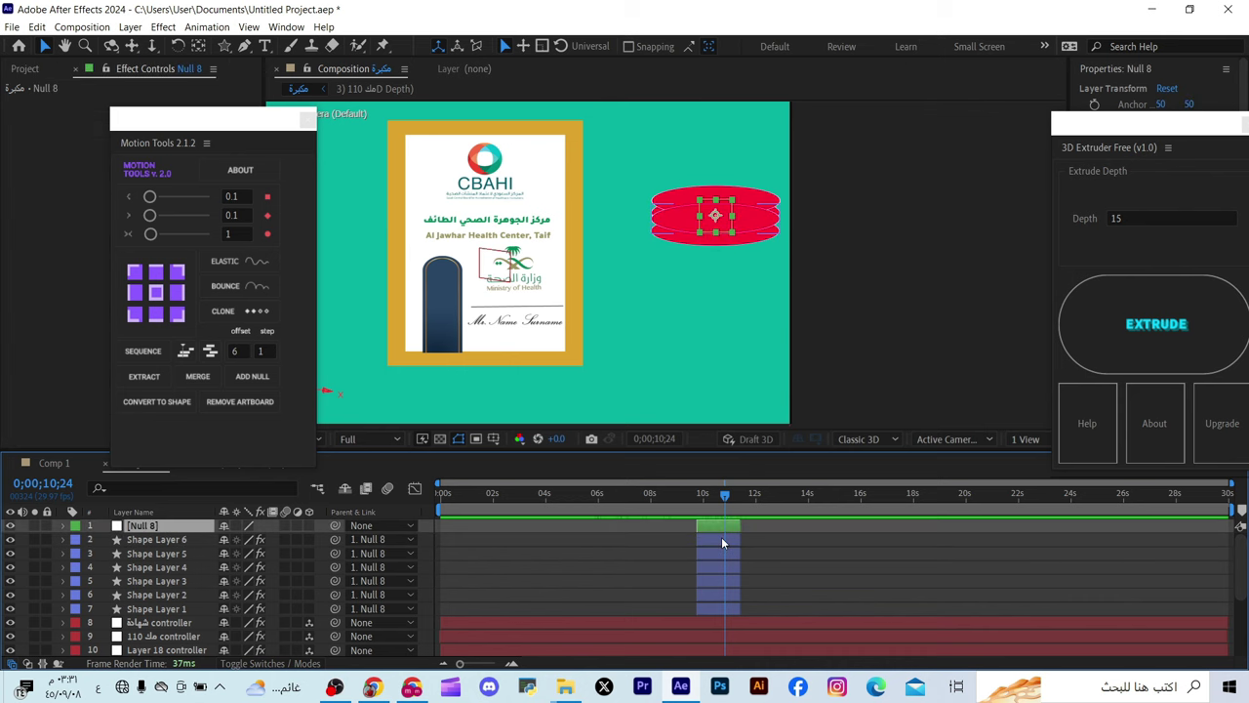
Add a Motion Tools null as the parent of the شهادة controller layer
{"action": "left_click", "coordinate": [701, 623]}
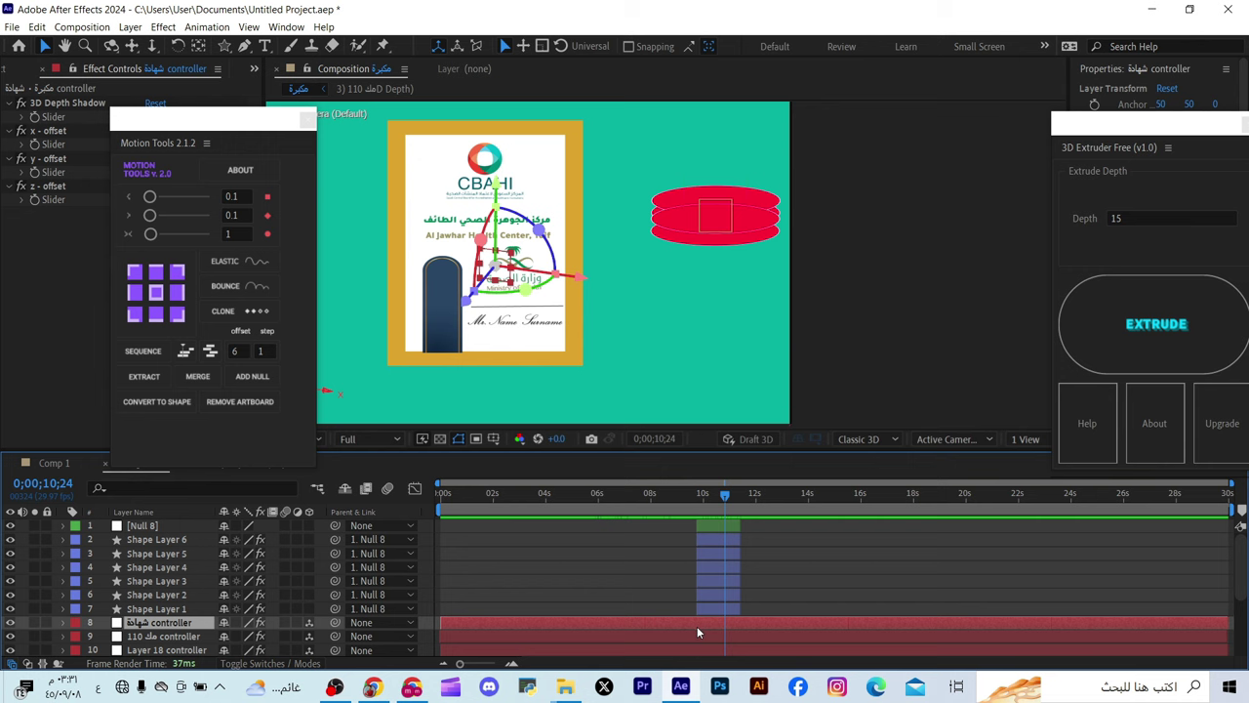
{"action": "left_click", "coordinate": [263, 380]}
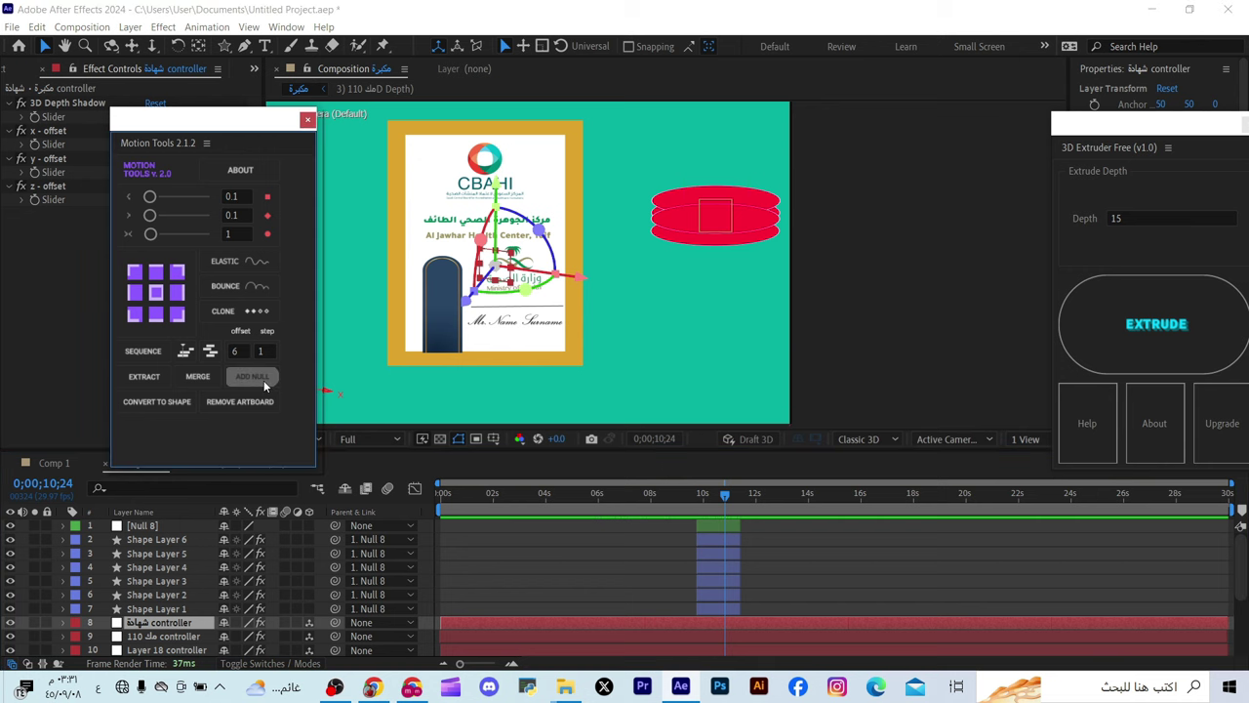
{"action": "left_click", "coordinate": [682, 635]}
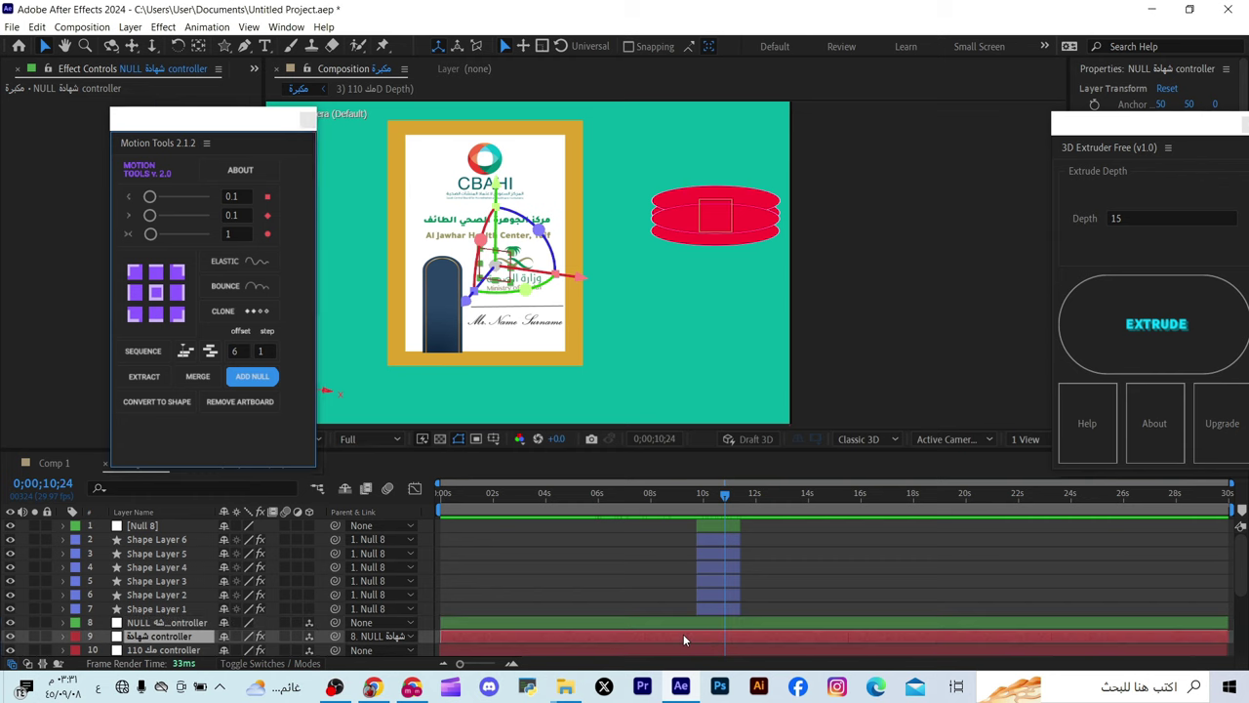
Move the ellipses' parent null slightly up and to the left so the whole group shifts with it
{"action": "left_click", "coordinate": [710, 526]}
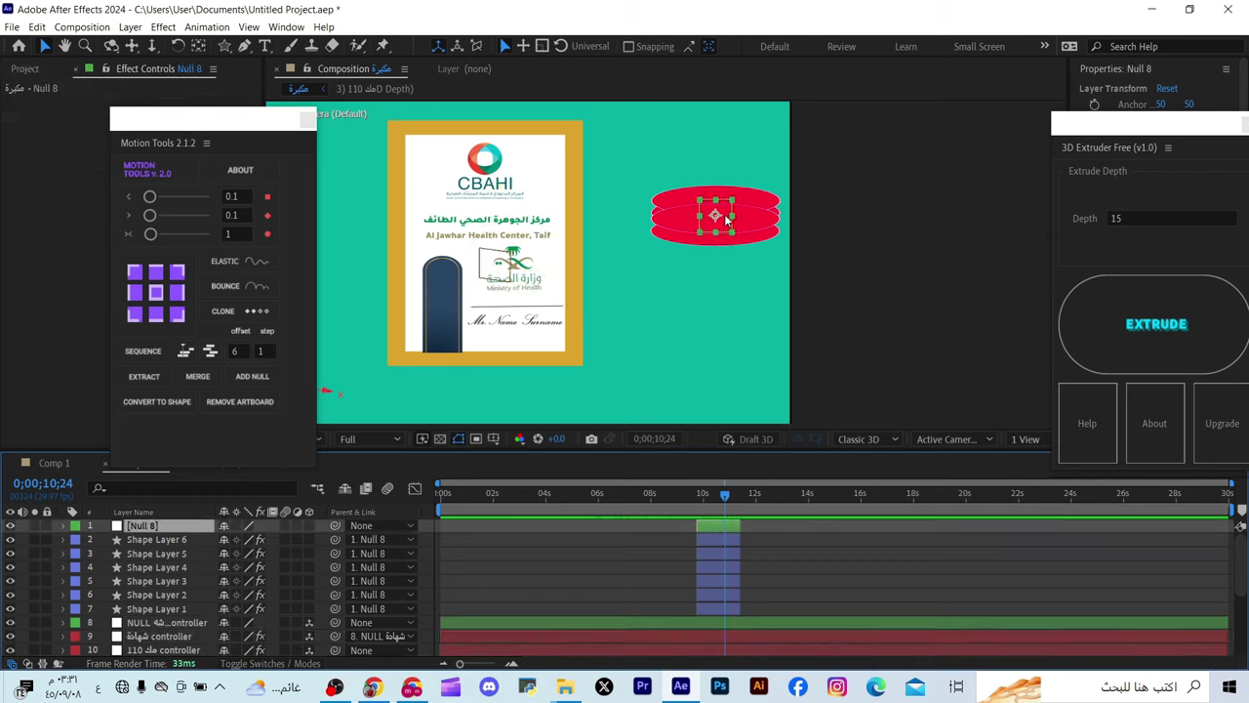
{"action": "left_click_drag", "start_coordinate": [725, 221], "coordinate": [704, 207]}
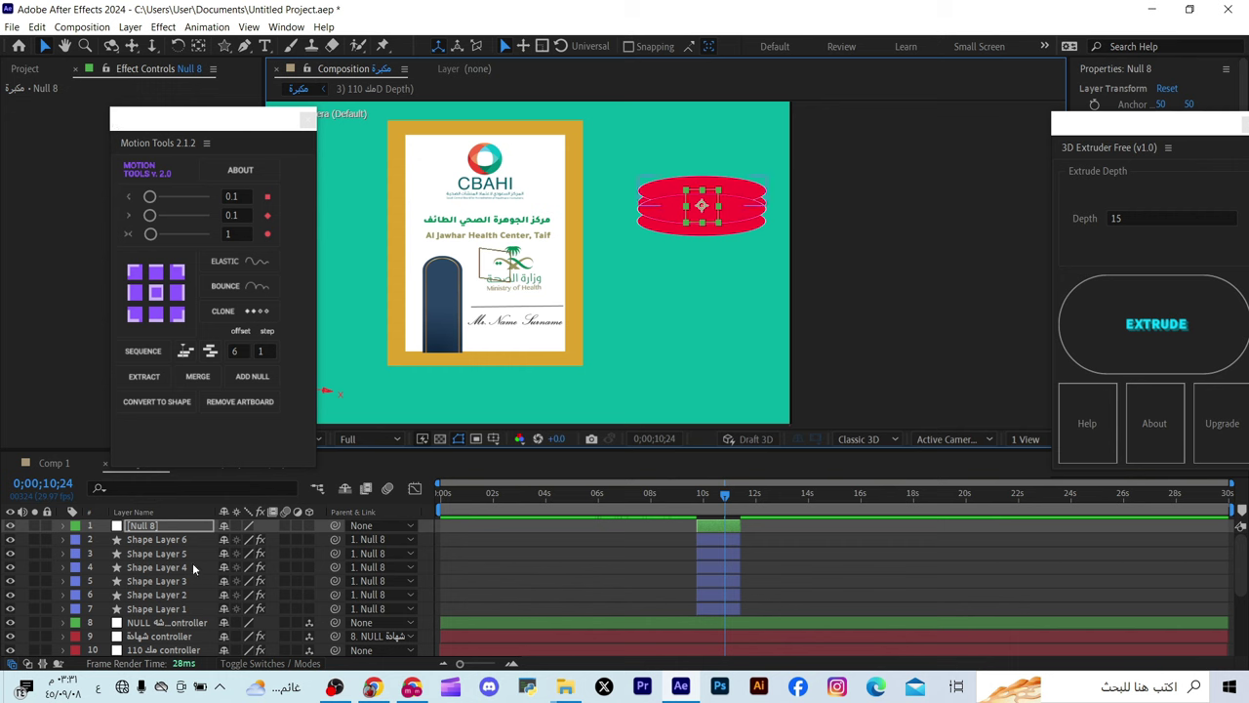
Try to add a plain null object above Shape Layer 3 and parent Shape Layers 3, 2 and 1 to it manually
{"action": "right_click", "coordinate": [293, 579]}
{"action": "right_click", "coordinate": [270, 589]}
{"action": "mouse_move", "coordinate": [331, 427]}
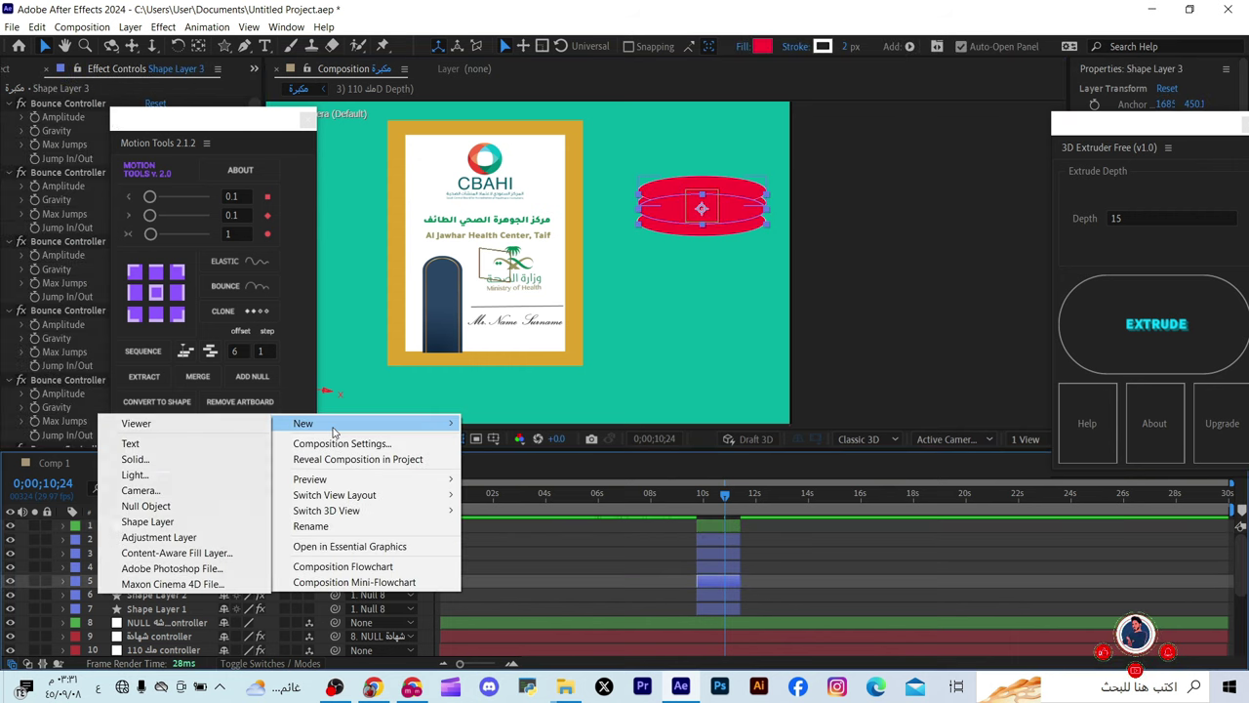
{"action": "left_click", "coordinate": [175, 506]}
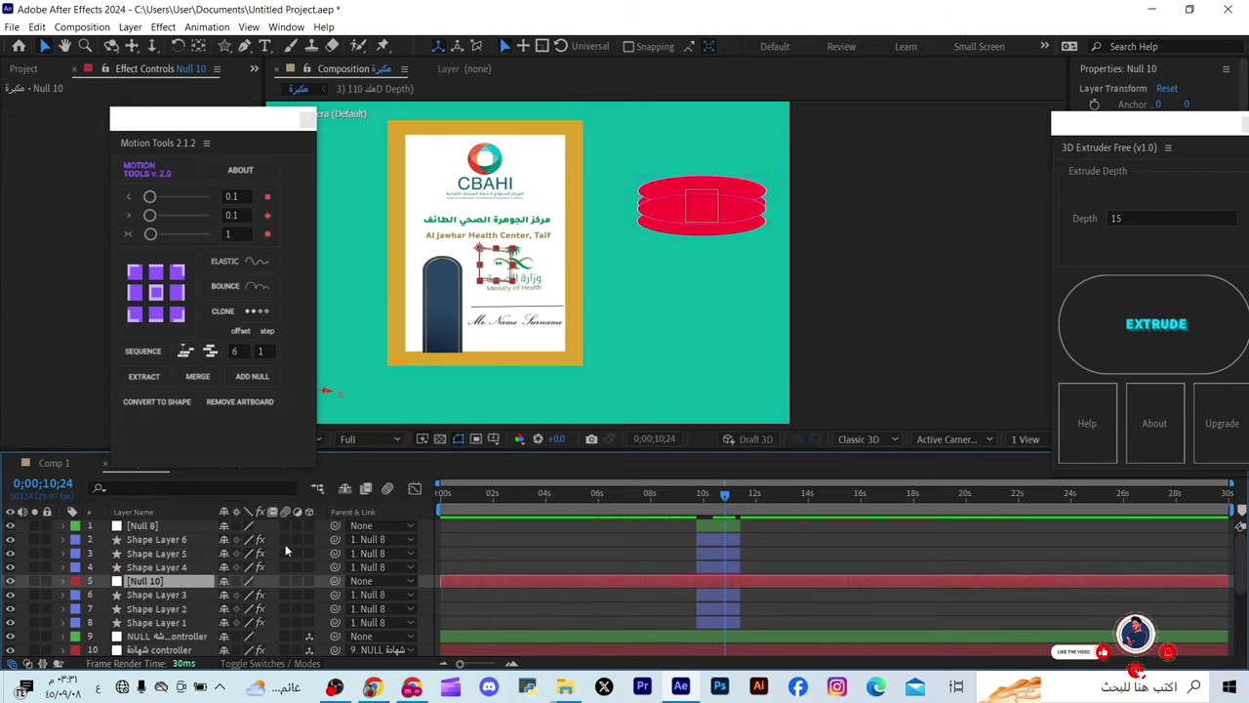
{"action": "left_click", "coordinate": [185, 595]}
{"action": "left_click", "coordinate": [180, 621], "text": "shift"}
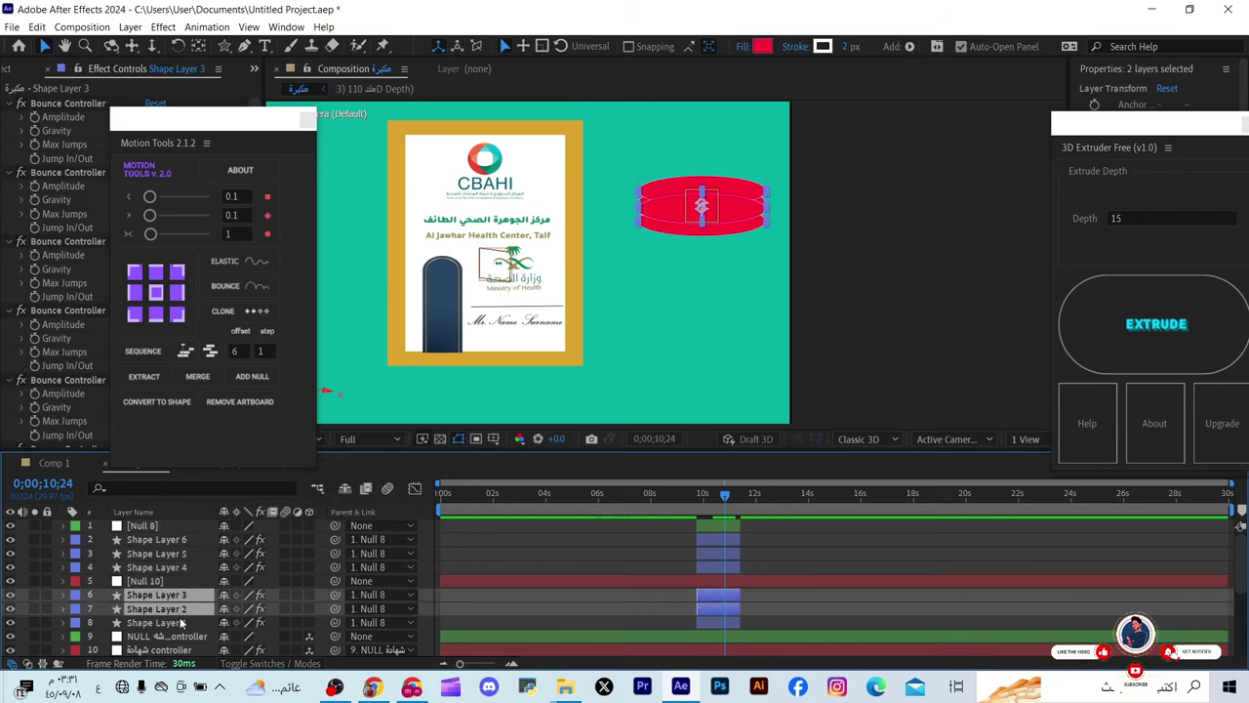
{"action": "left_click_drag", "start_coordinate": [335, 622], "coordinate": [171, 593]}
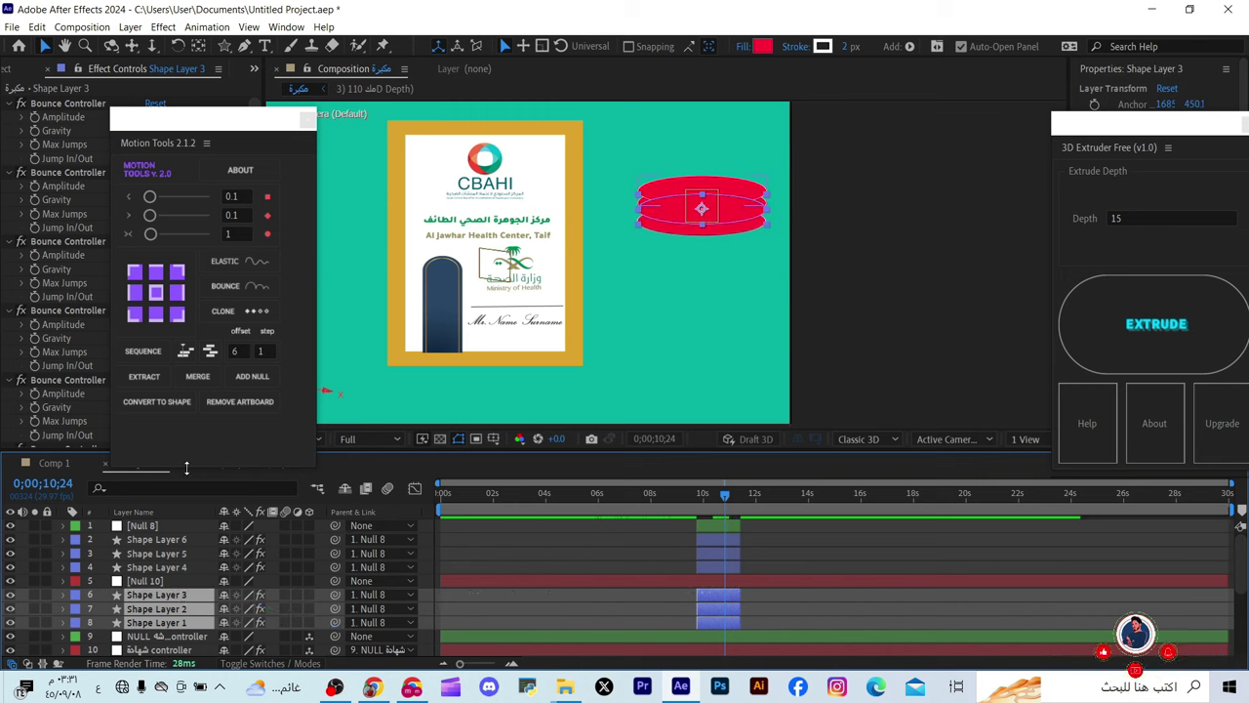
{"action": "key", "text": "ctrl+z"}
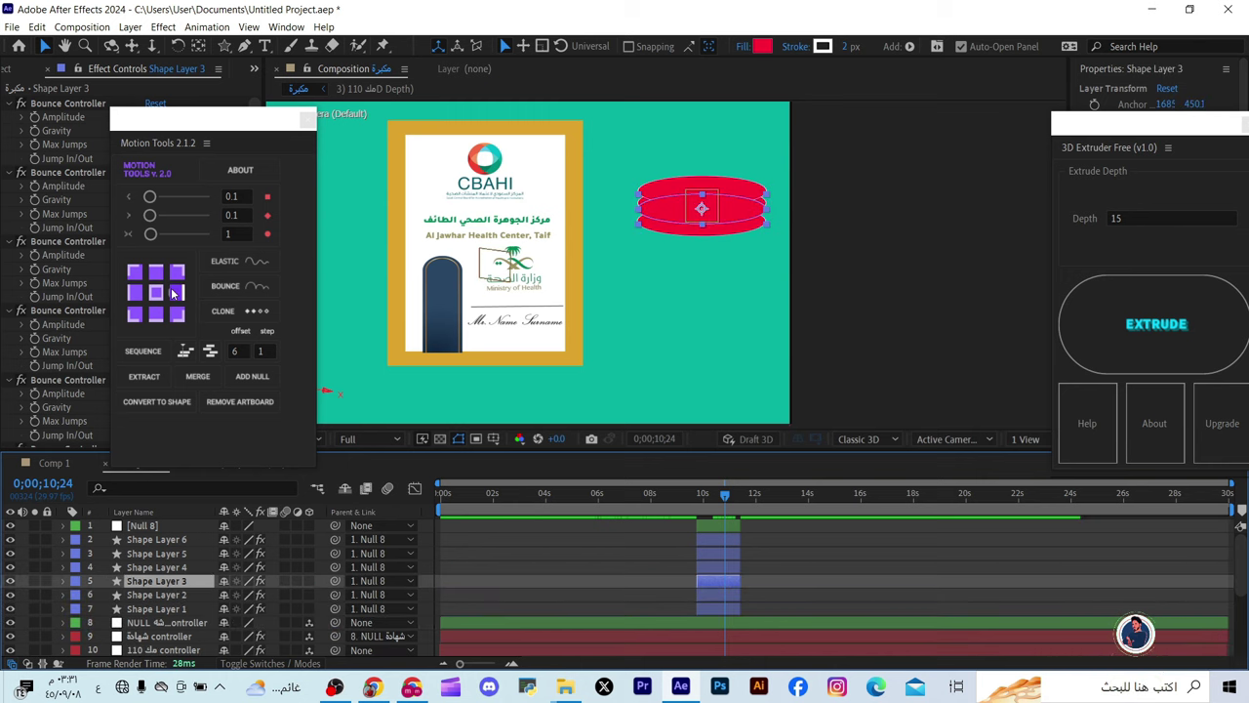
Add a Motion Tools null as the parent of Shape Layer 3 and delete that null again
{"action": "left_click", "coordinate": [267, 376]}
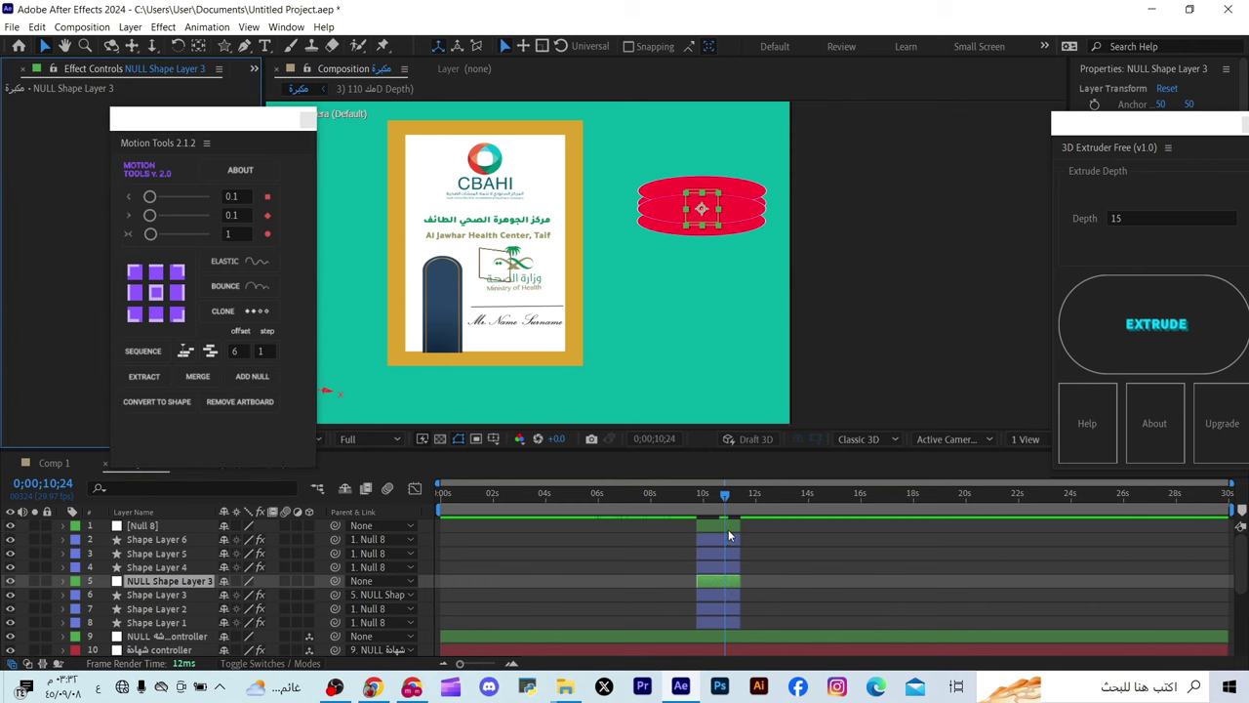
{"action": "left_click", "coordinate": [728, 526]}
{"action": "left_click", "coordinate": [731, 580]}
{"action": "key", "text": "Delete"}
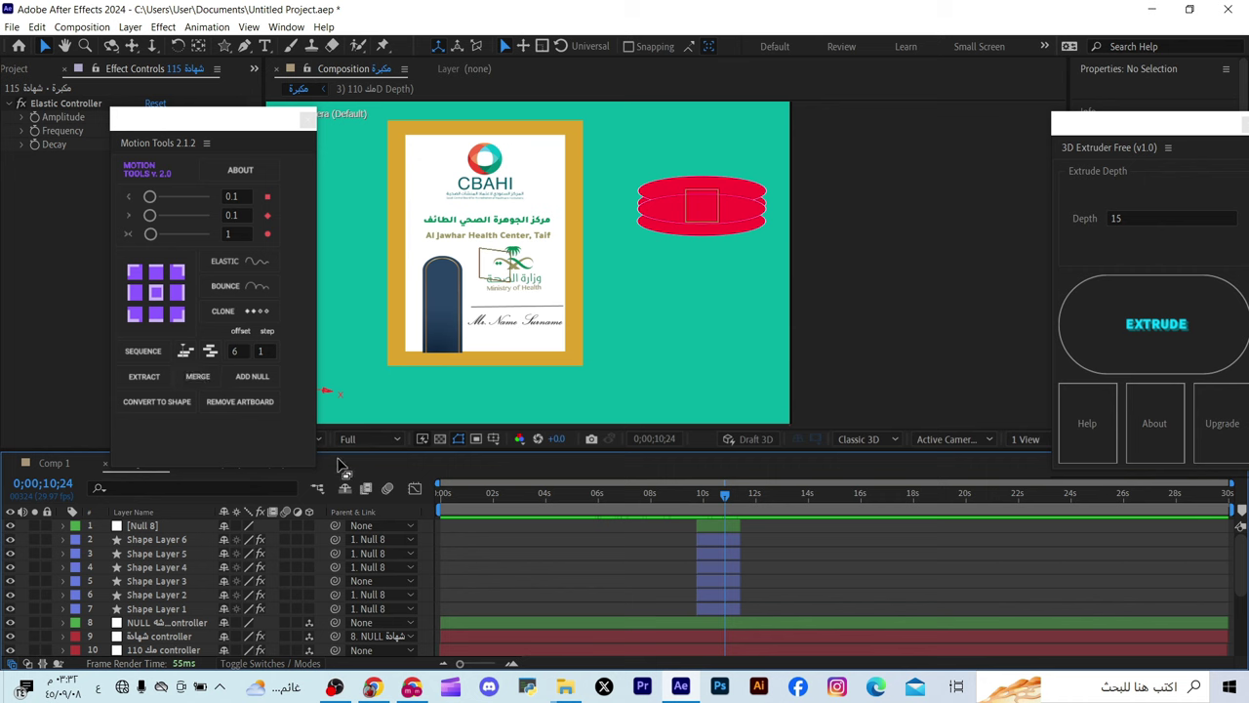
Merge Shape Layers 1 through 6 into a single shape layer with Motion Tools and select the merged layer
{"action": "left_click", "coordinate": [732, 538]}
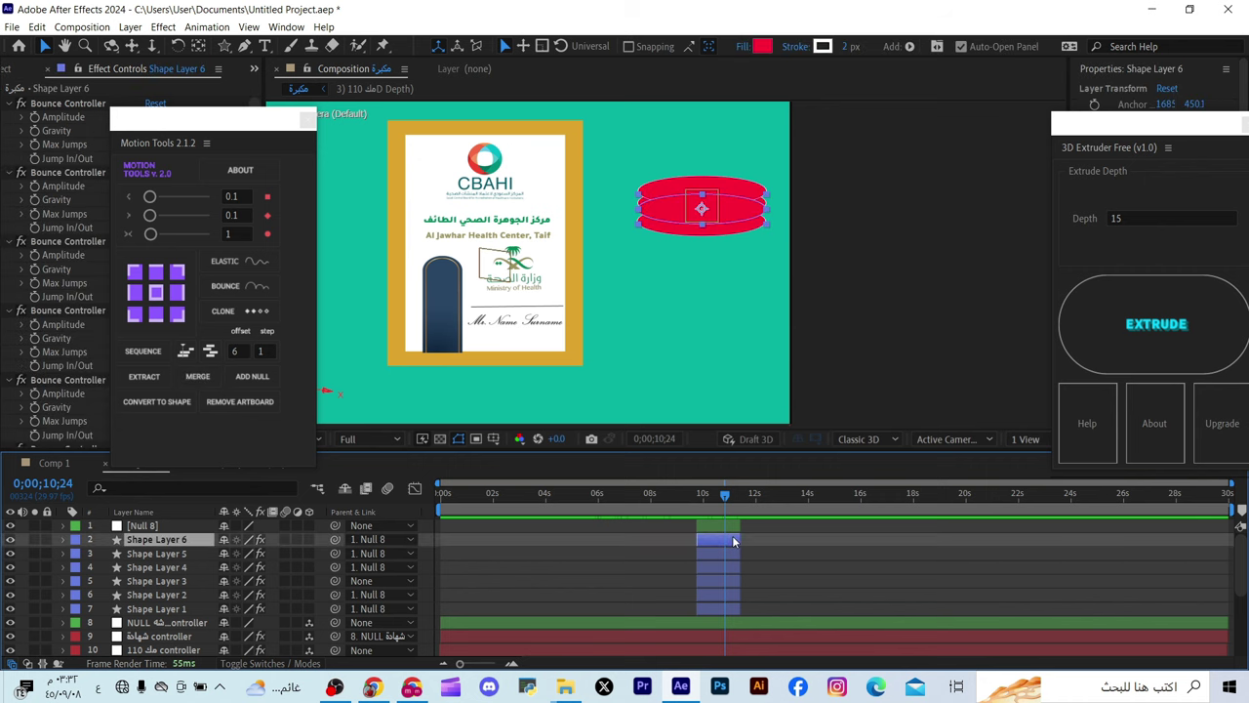
{"action": "left_click", "coordinate": [730, 602], "text": "shift"}
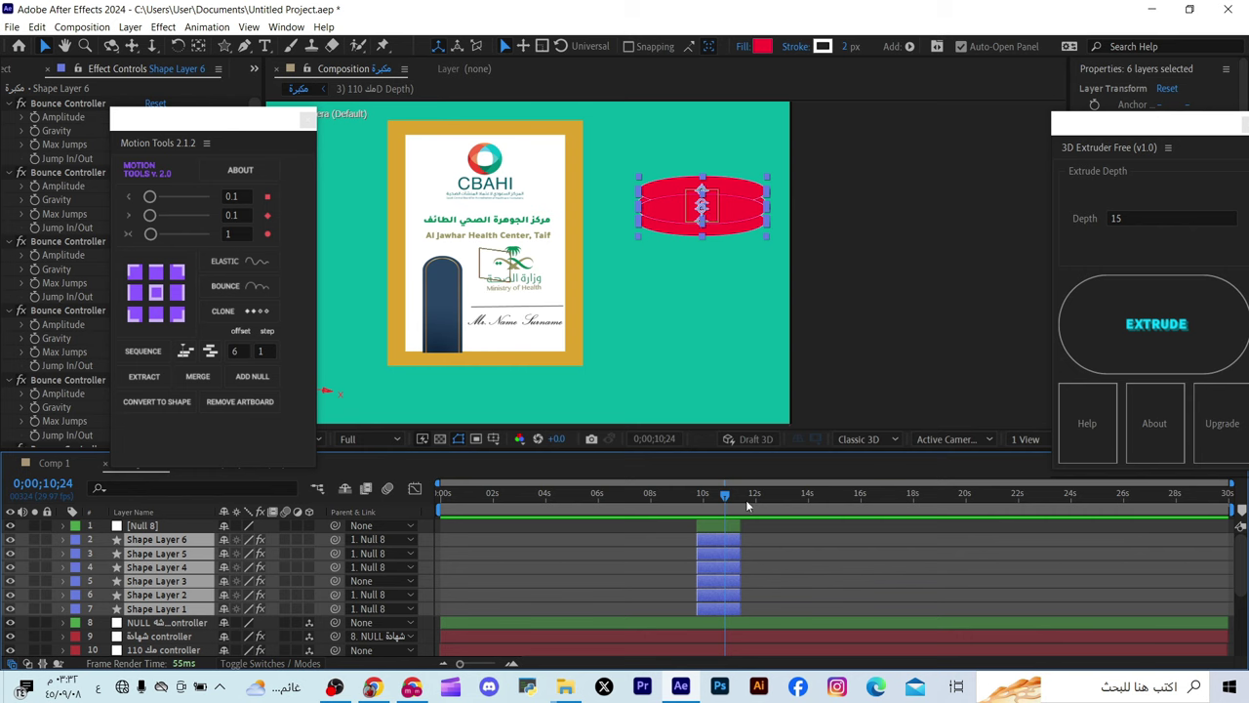
{"action": "left_click", "coordinate": [201, 378]}
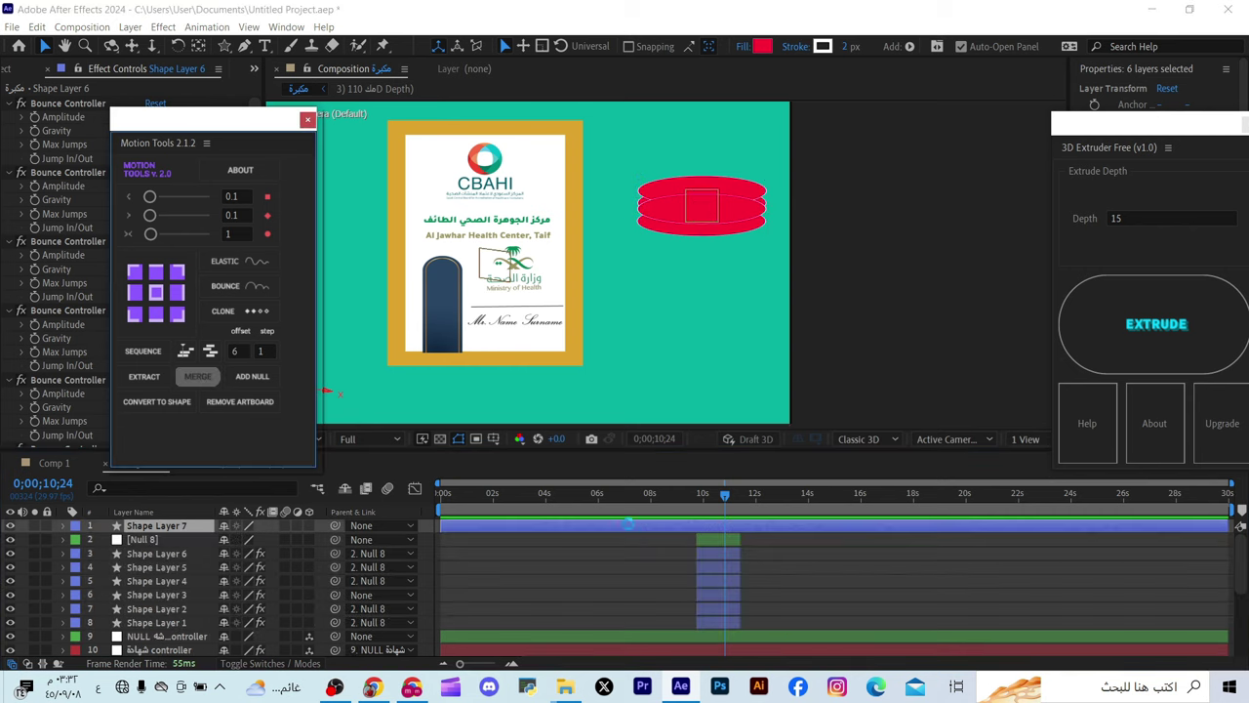
{"action": "left_click", "coordinate": [715, 540]}
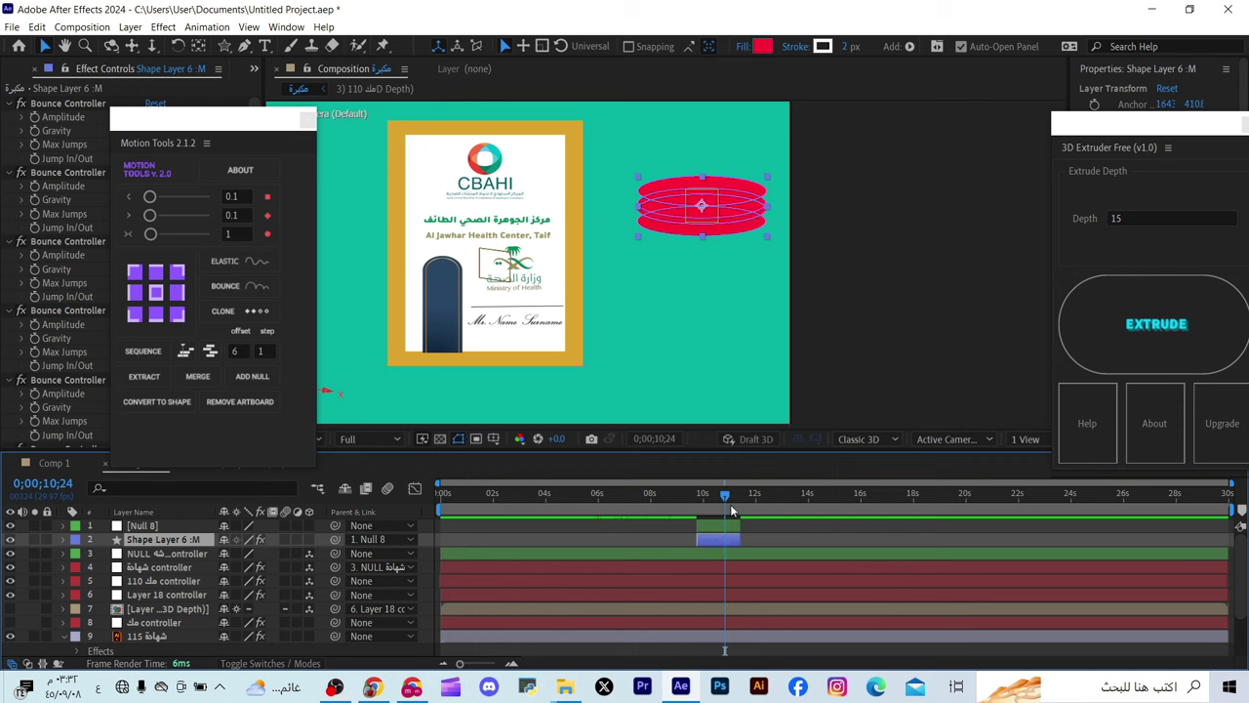
Set the current time to 0;00;10;21, extract the merged ellipses back into separate shape layers, and deselect them
{"action": "mouse_move", "coordinate": [730, 504]}
{"action": "left_mouse_down"}
{"action": "mouse_move", "coordinate": [709, 503]}
{"action": "mouse_move", "coordinate": [722, 504]}
{"action": "left_mouse_up"}
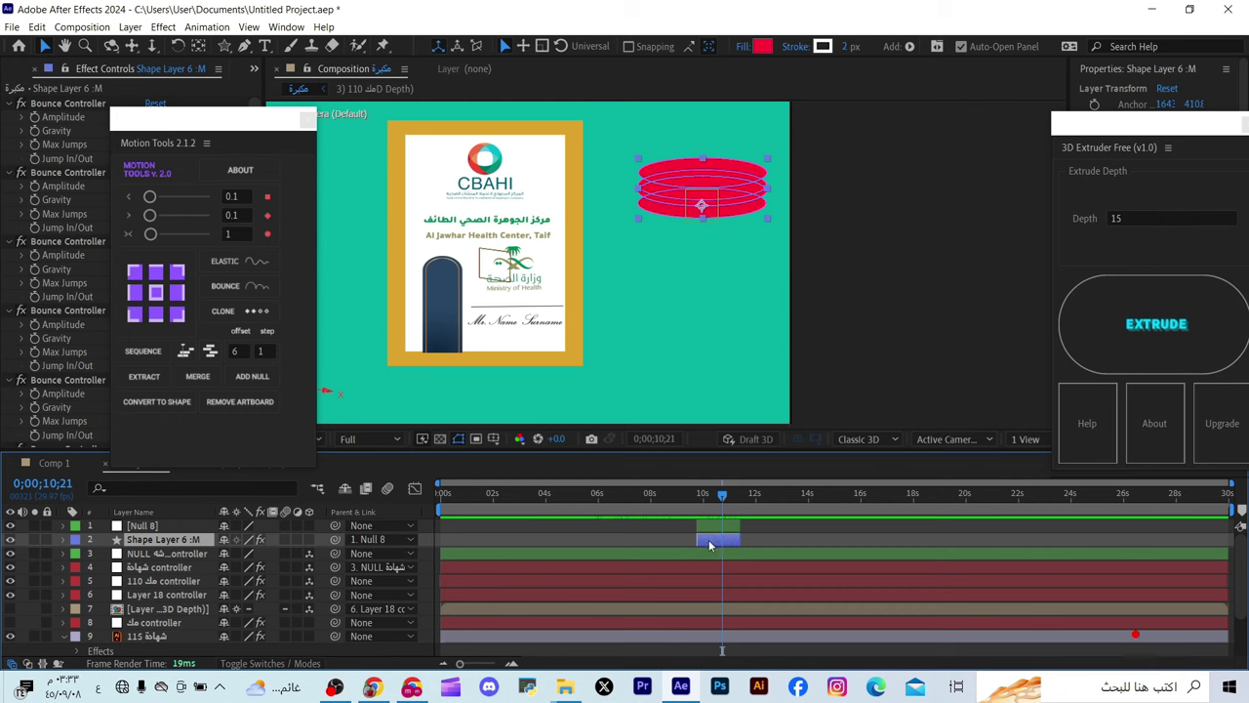
{"action": "left_click", "coordinate": [155, 377]}
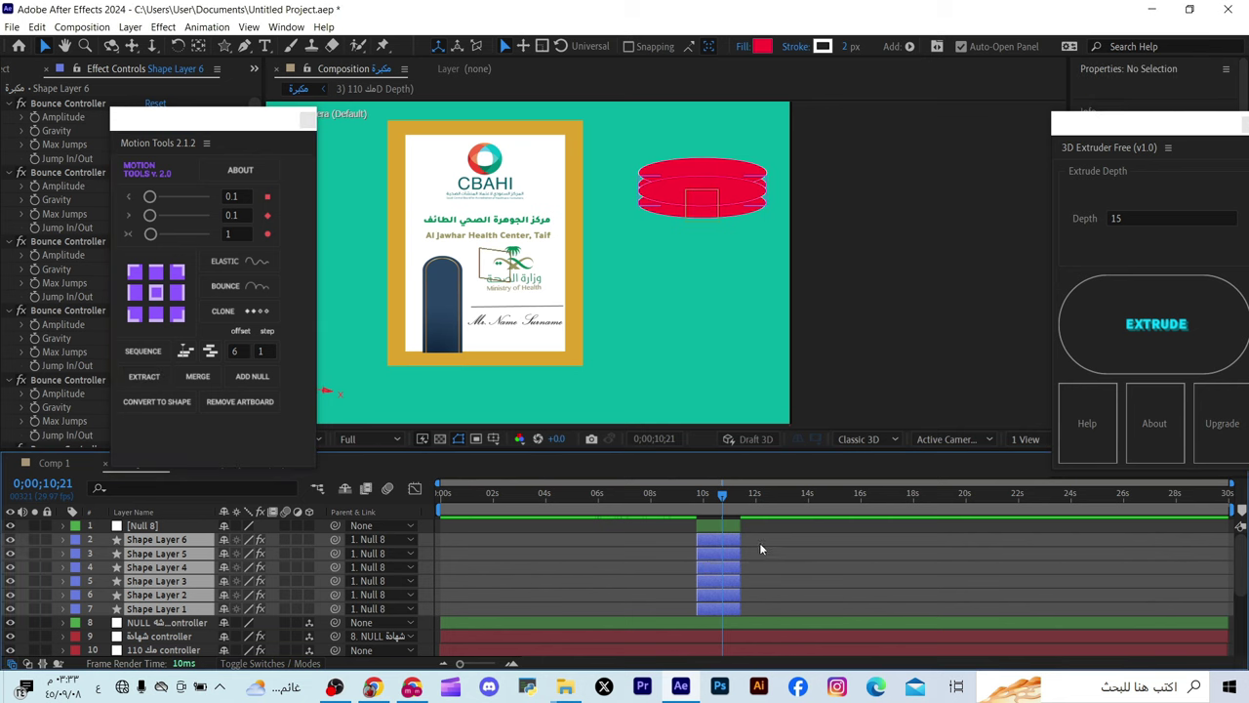
{"action": "left_click_drag", "start_coordinate": [759, 542], "coordinate": [682, 578]}
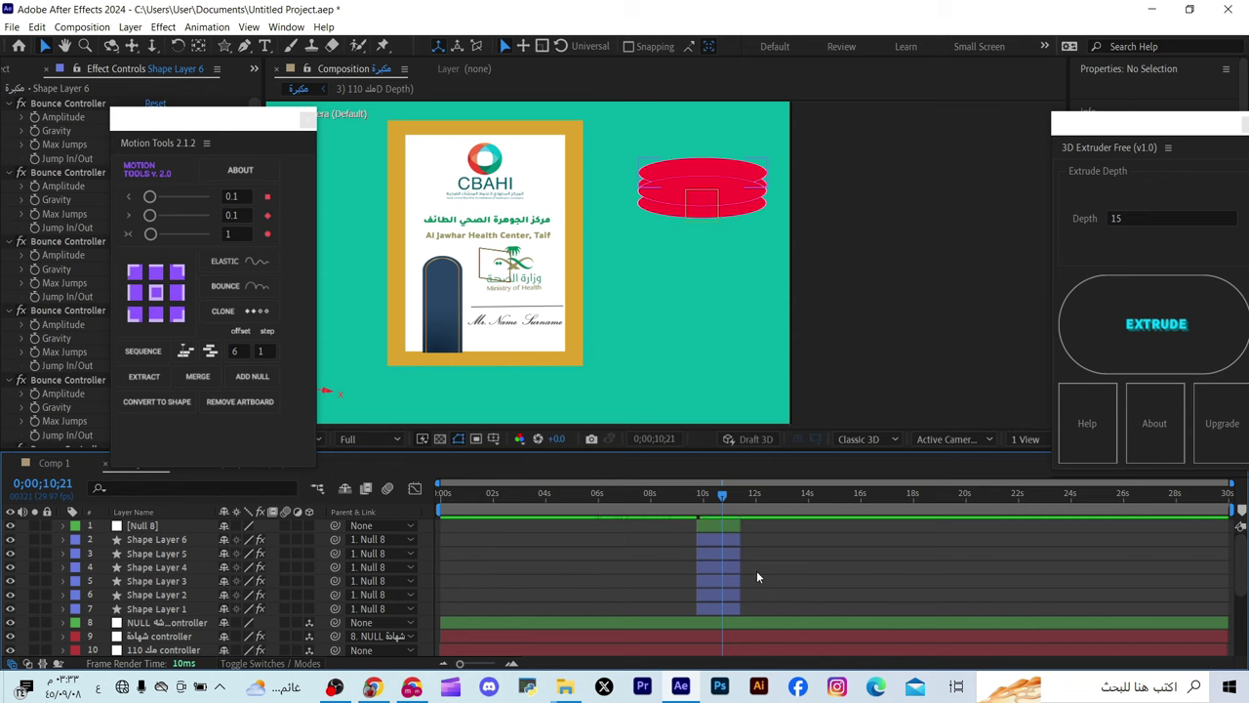
{"action": "left_click", "coordinate": [202, 385]}
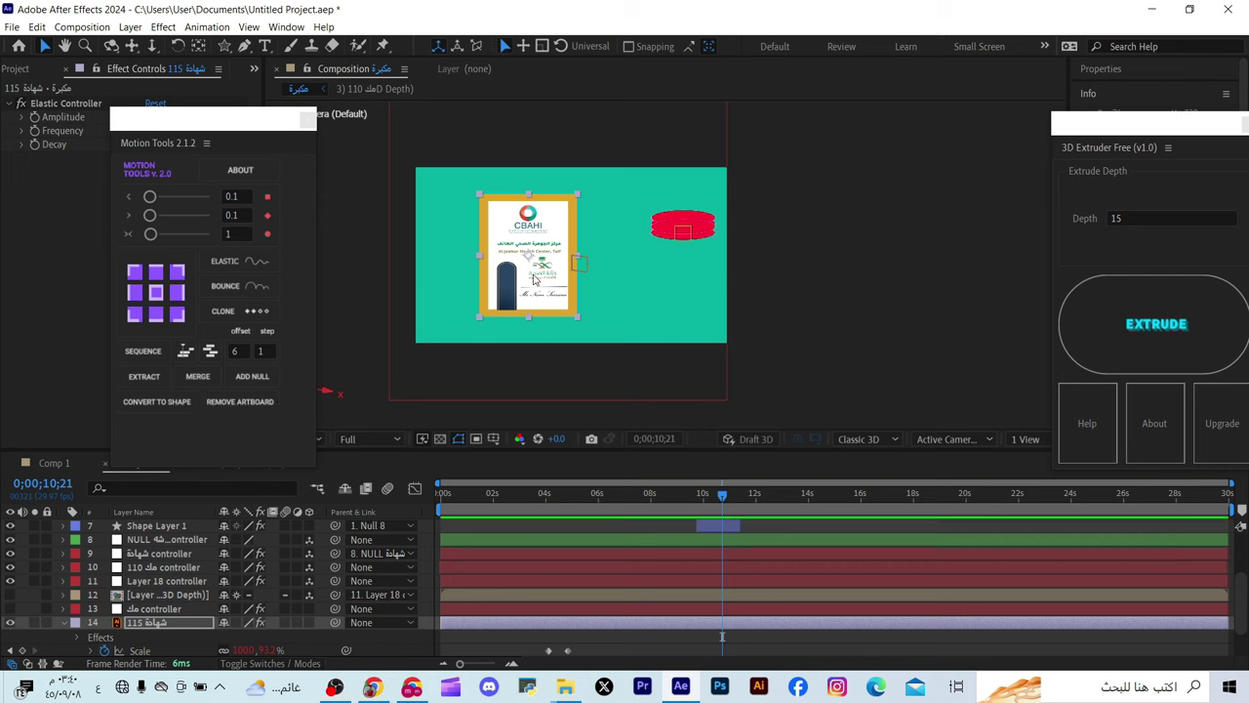
Move the شهادة 115 certificate slightly to the right and collapse its layer properties
{"action": "left_click_drag", "start_coordinate": [535, 278], "coordinate": [550, 276]}
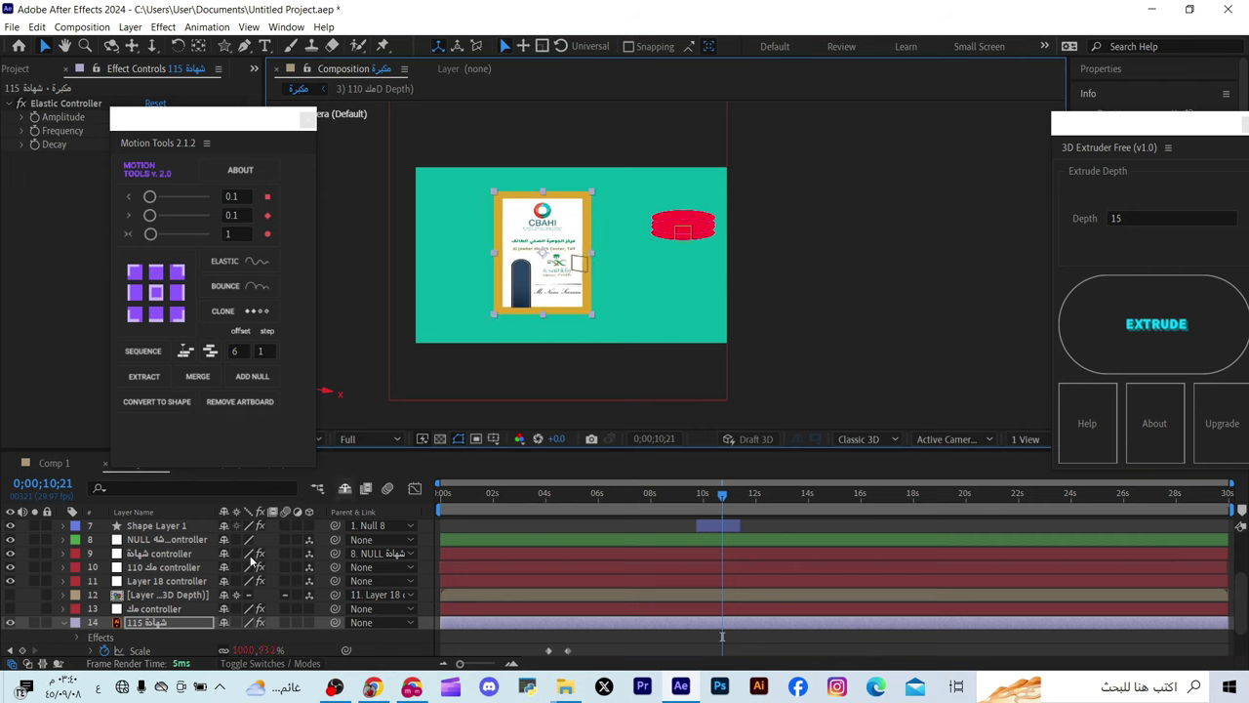
{"action": "left_click", "coordinate": [65, 622]}
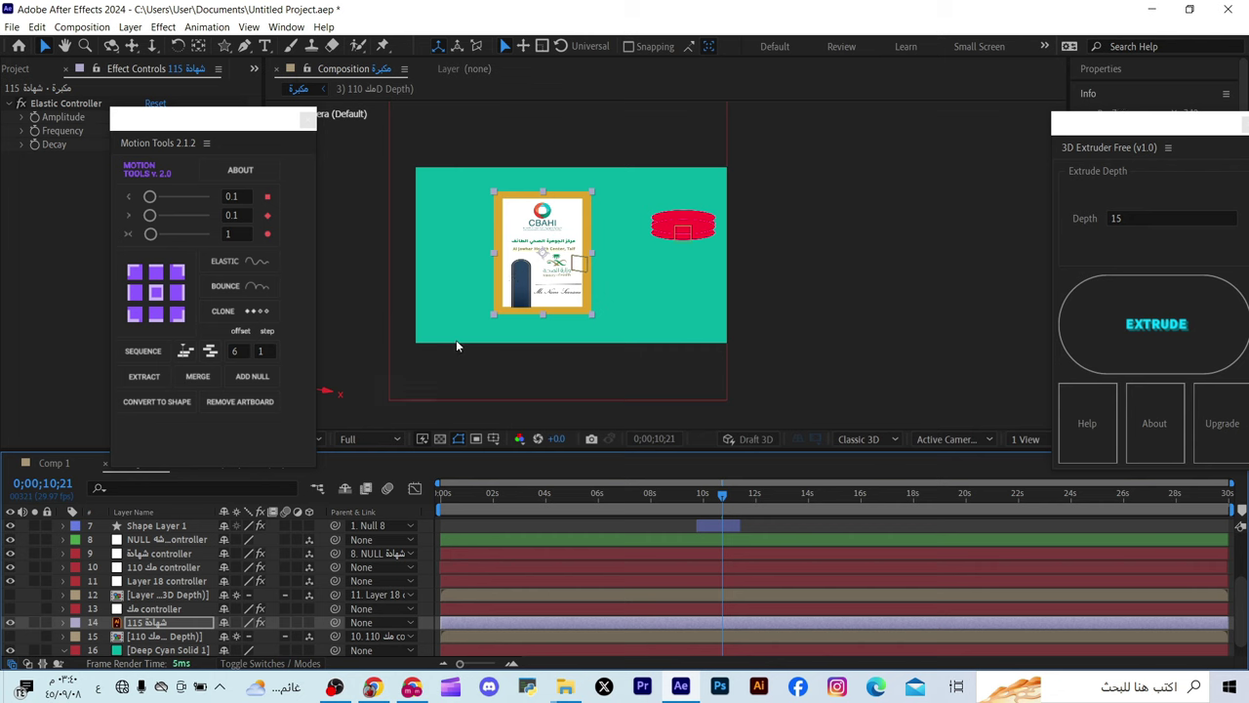
Create shapes from the شهادة 115 vector layer with the built-in command, compare both layers, and undo the conversion
{"action": "right_click", "coordinate": [154, 625]}
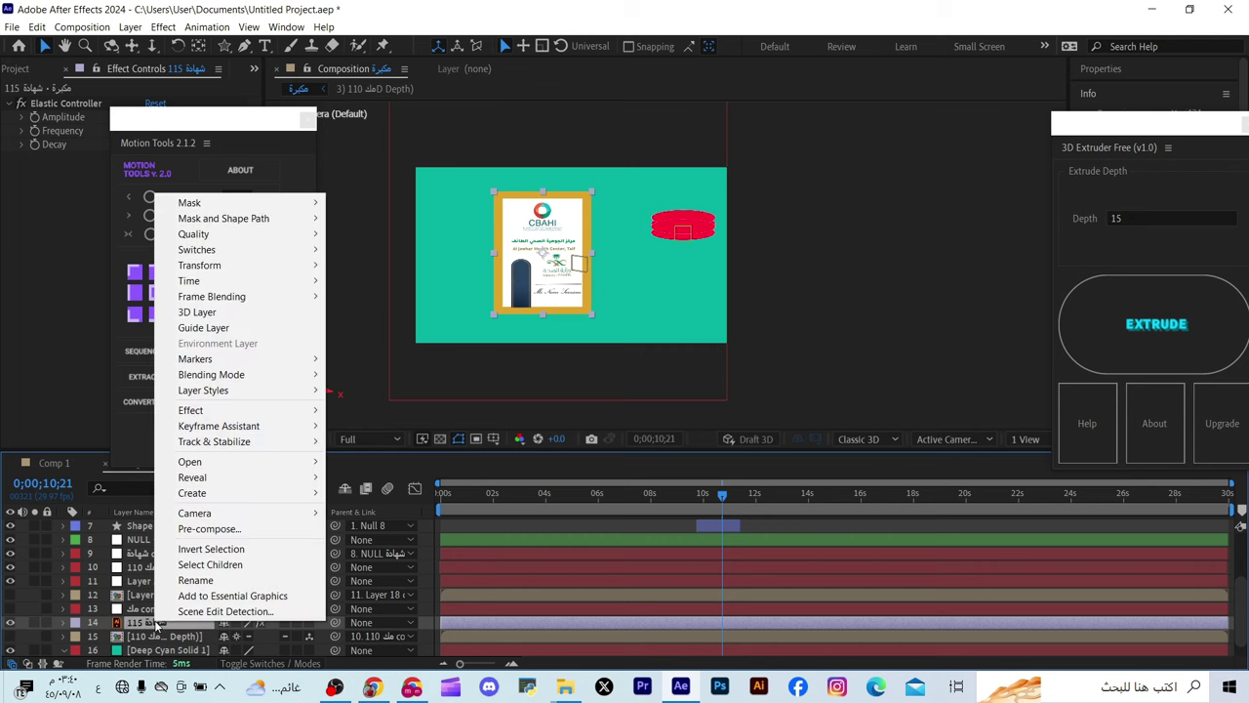
{"action": "mouse_move", "coordinate": [229, 500]}
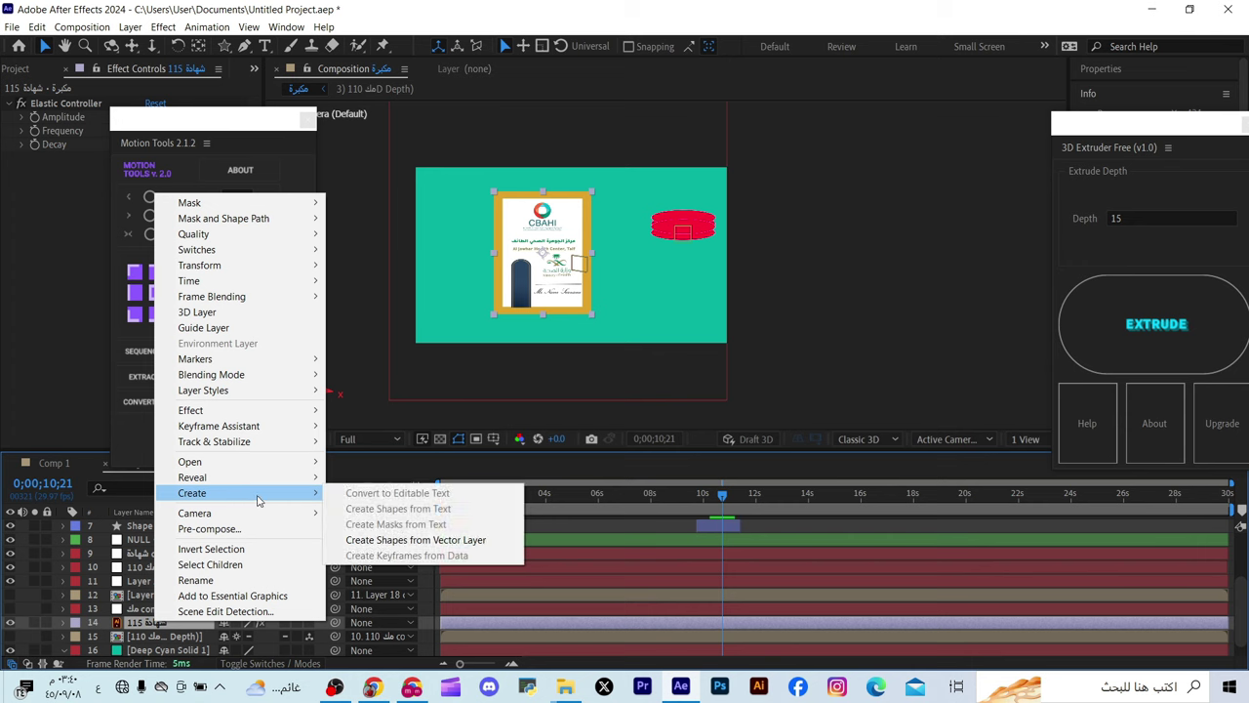
{"action": "left_click", "coordinate": [409, 545]}
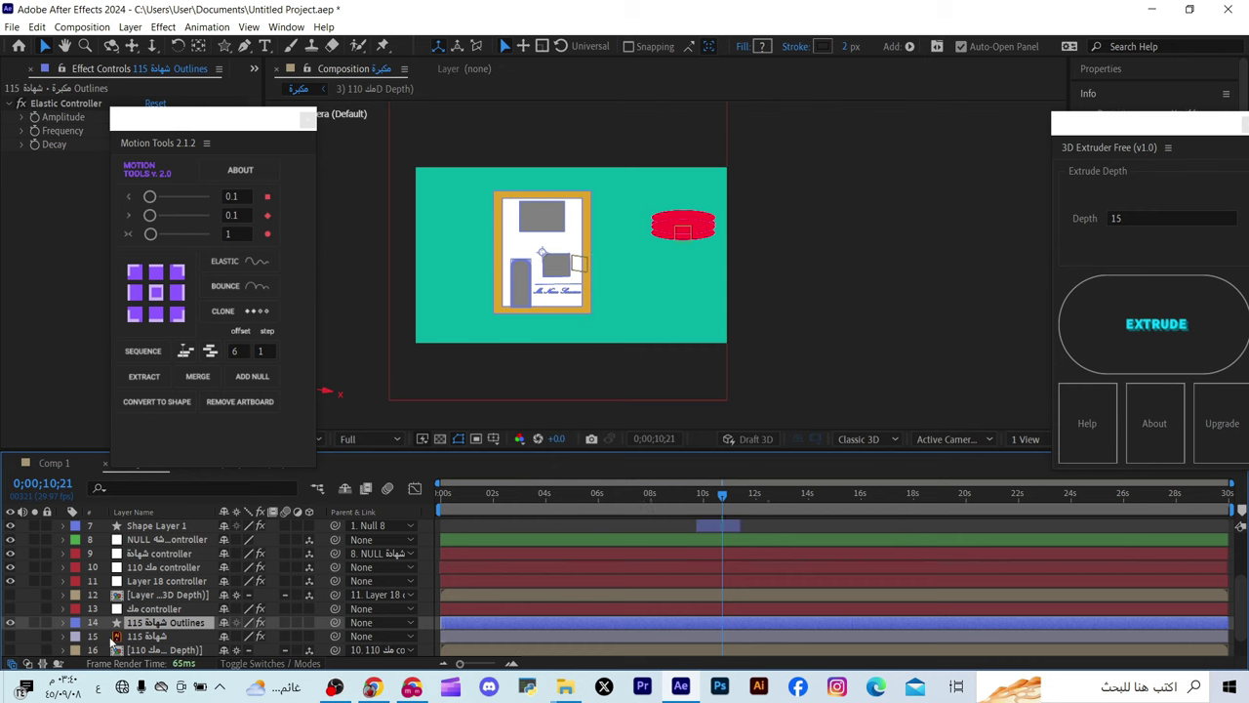
{"action": "left_click", "coordinate": [154, 635]}
{"action": "left_click", "coordinate": [156, 622]}
{"action": "key", "text": "ctrl+z"}
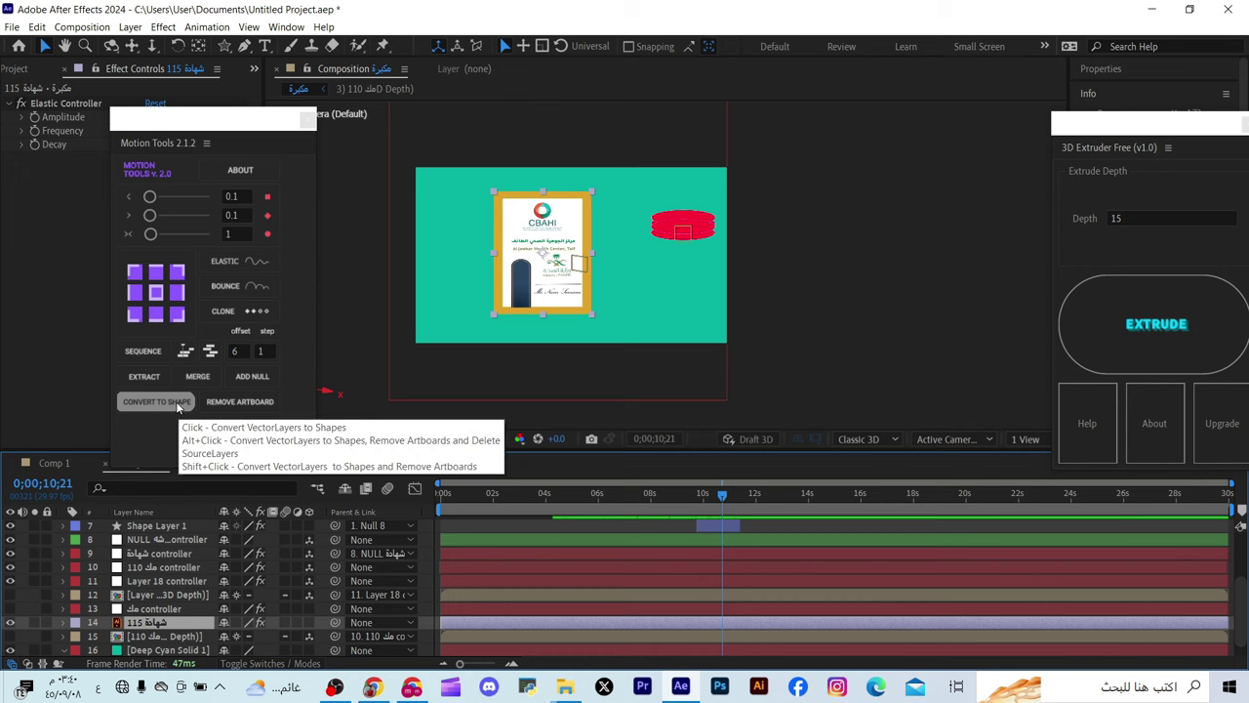
Convert the شهادة 115 vector layer to shapes with Motion Tools and scale the result down to 9.0, 8.4%
{"action": "left_click", "coordinate": [175, 401]}
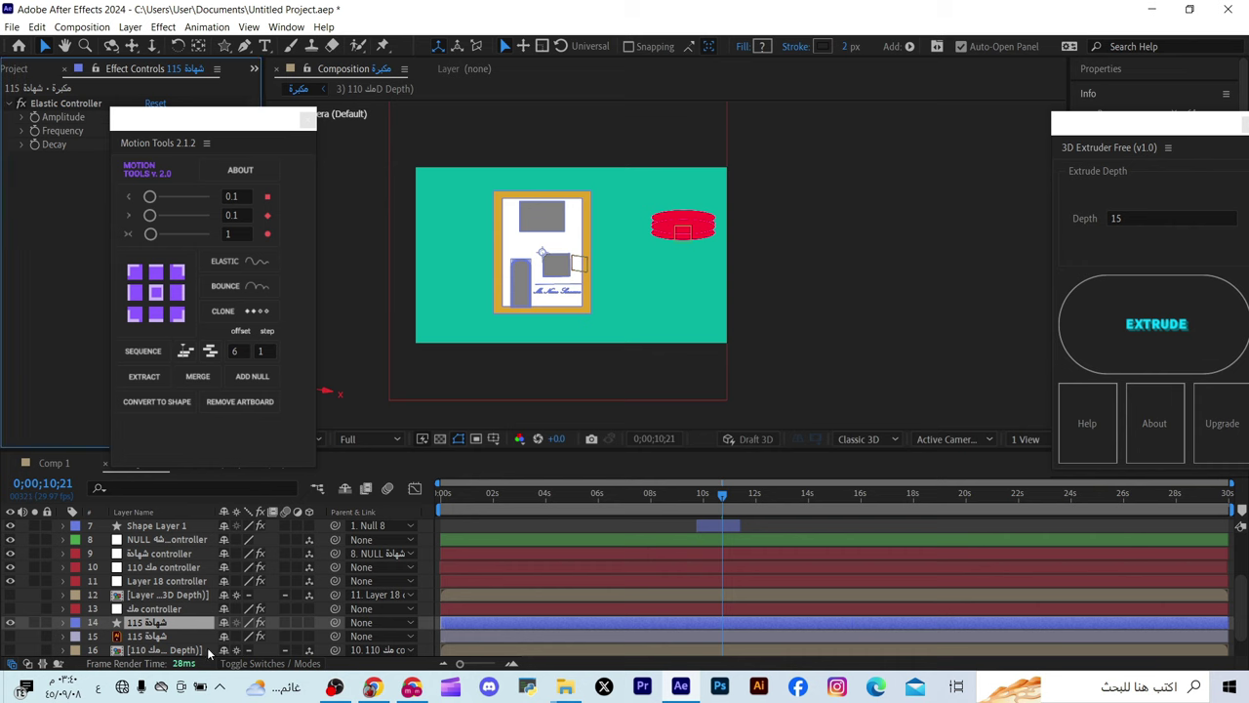
{"action": "key", "text": "s"}
{"action": "left_click_drag", "start_coordinate": [246, 636], "coordinate": [161, 624]}
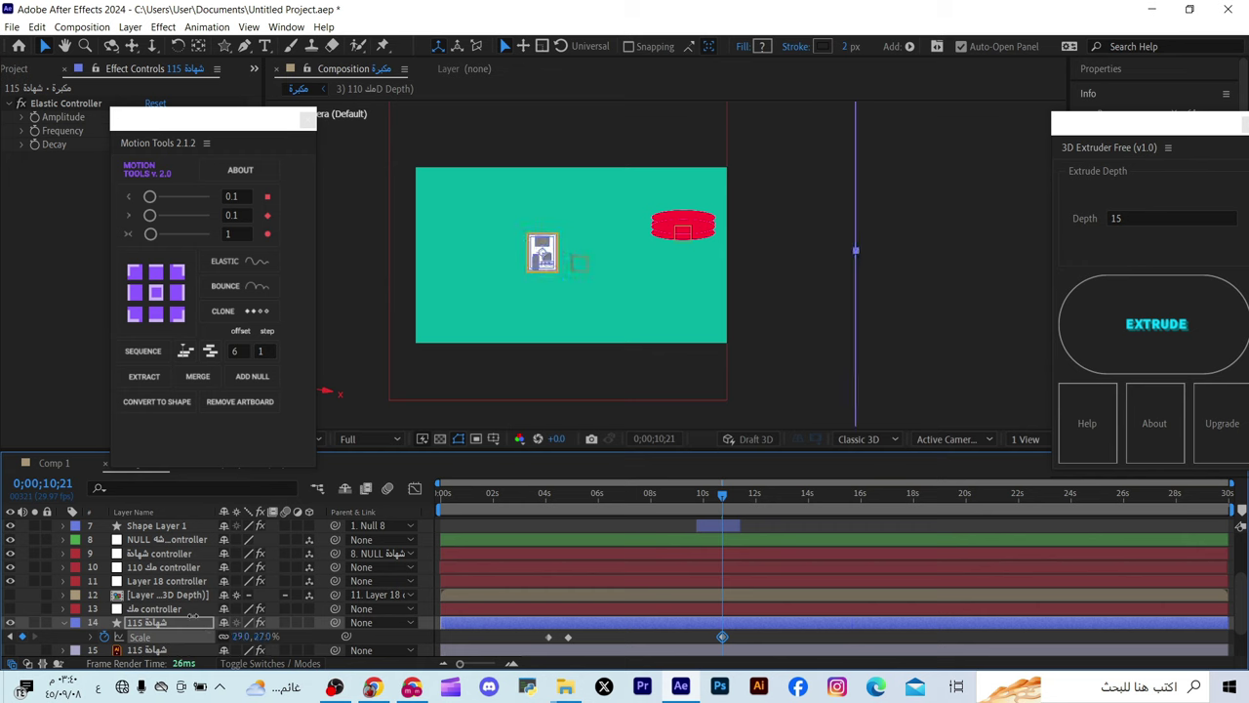
{"action": "left_click_drag", "start_coordinate": [236, 636], "coordinate": [221, 635]}
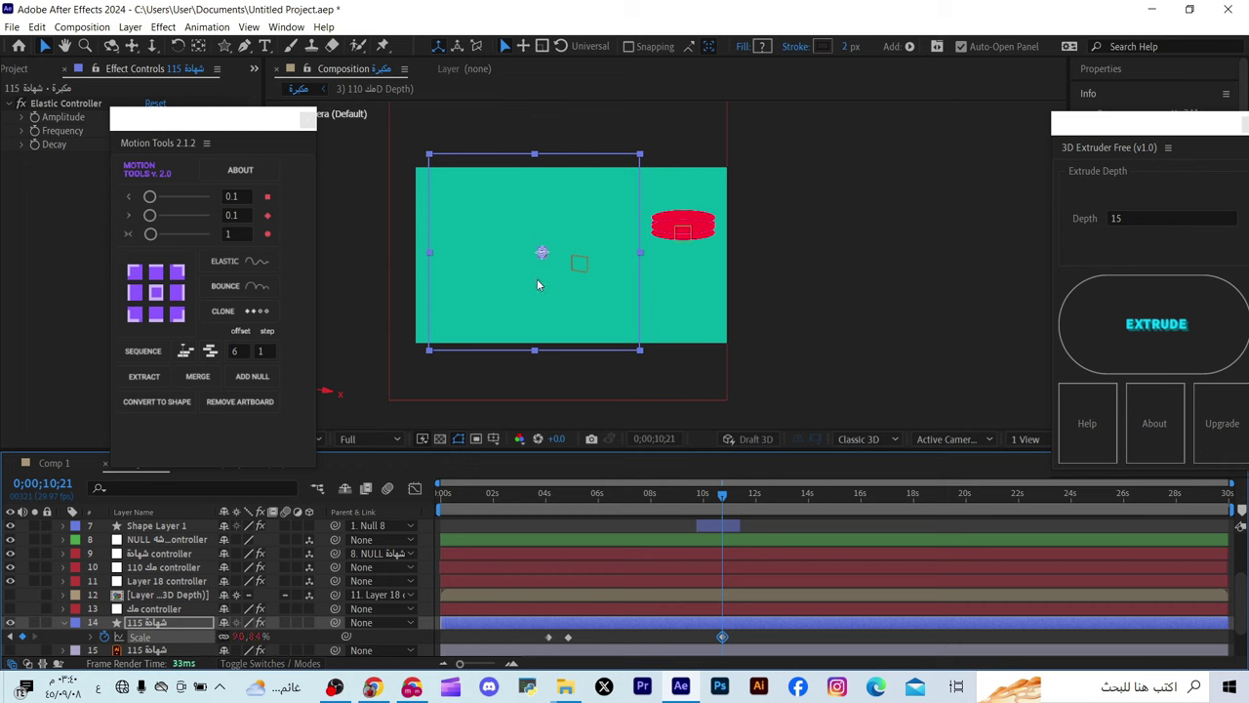
Remove the artboard from the converted certificate shape, scale it up to about 107%, and undo the scaling
{"action": "left_click", "coordinate": [241, 403]}
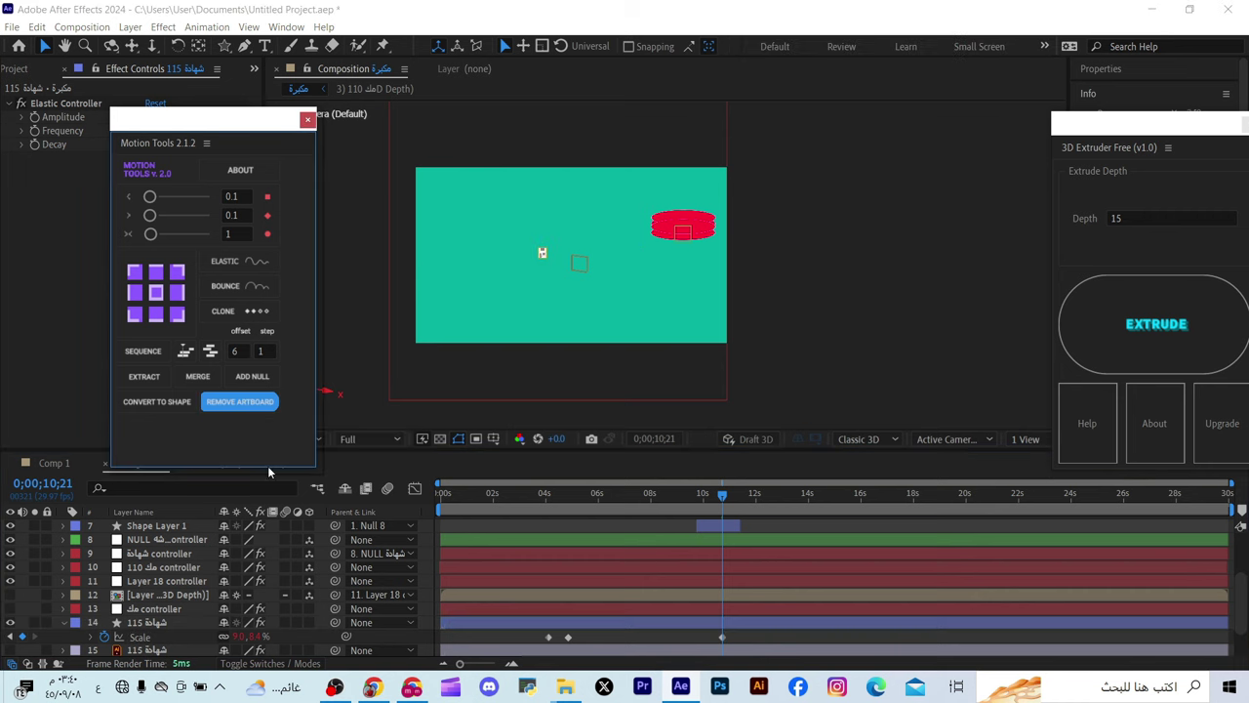
{"action": "left_click_drag", "start_coordinate": [224, 635], "coordinate": [309, 626]}
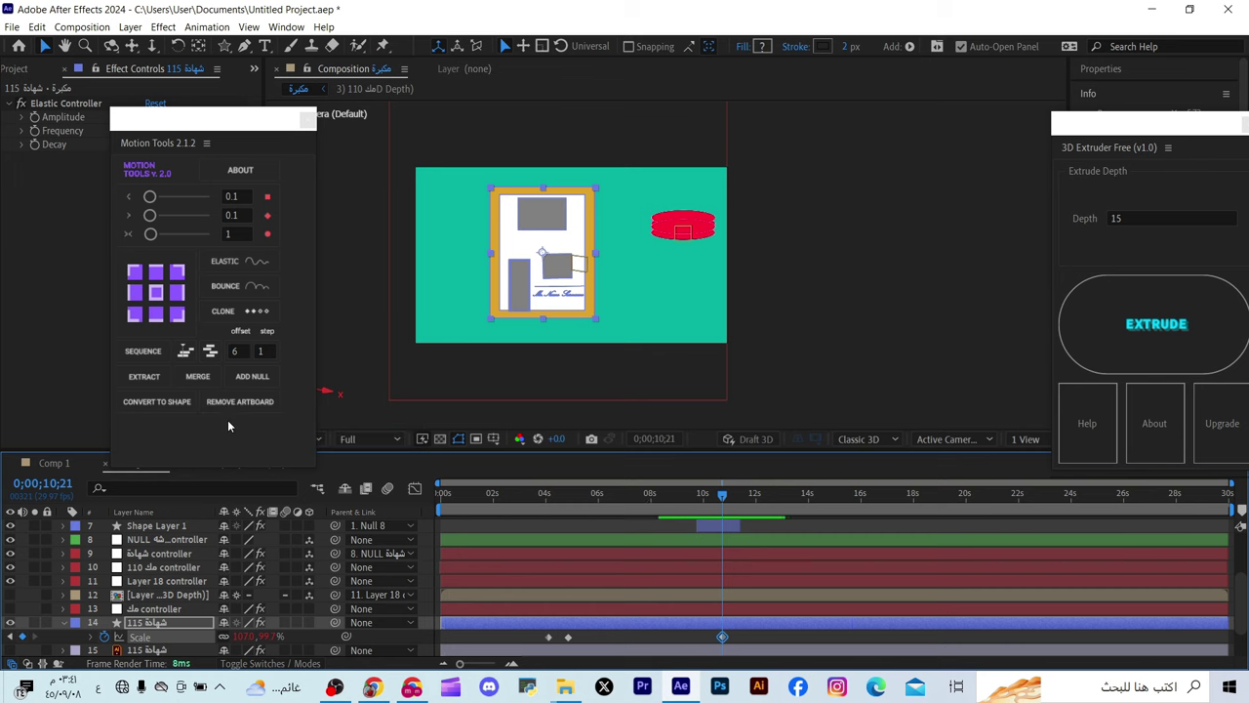
{"action": "key", "text": "ctrl+z"}
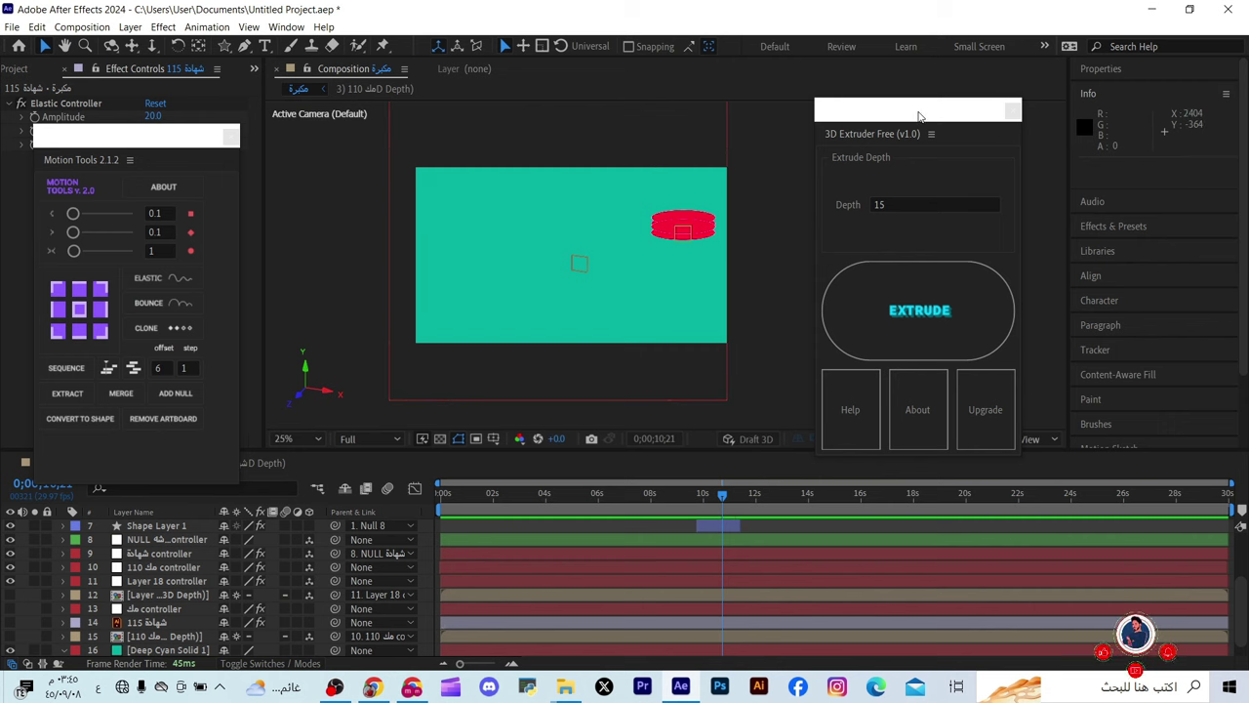
Reposition the 3D Extruder panel slightly and move the certificate left to position 475.5, 540.9
{"action": "left_click_drag", "start_coordinate": [920, 116], "coordinate": [912, 117]}
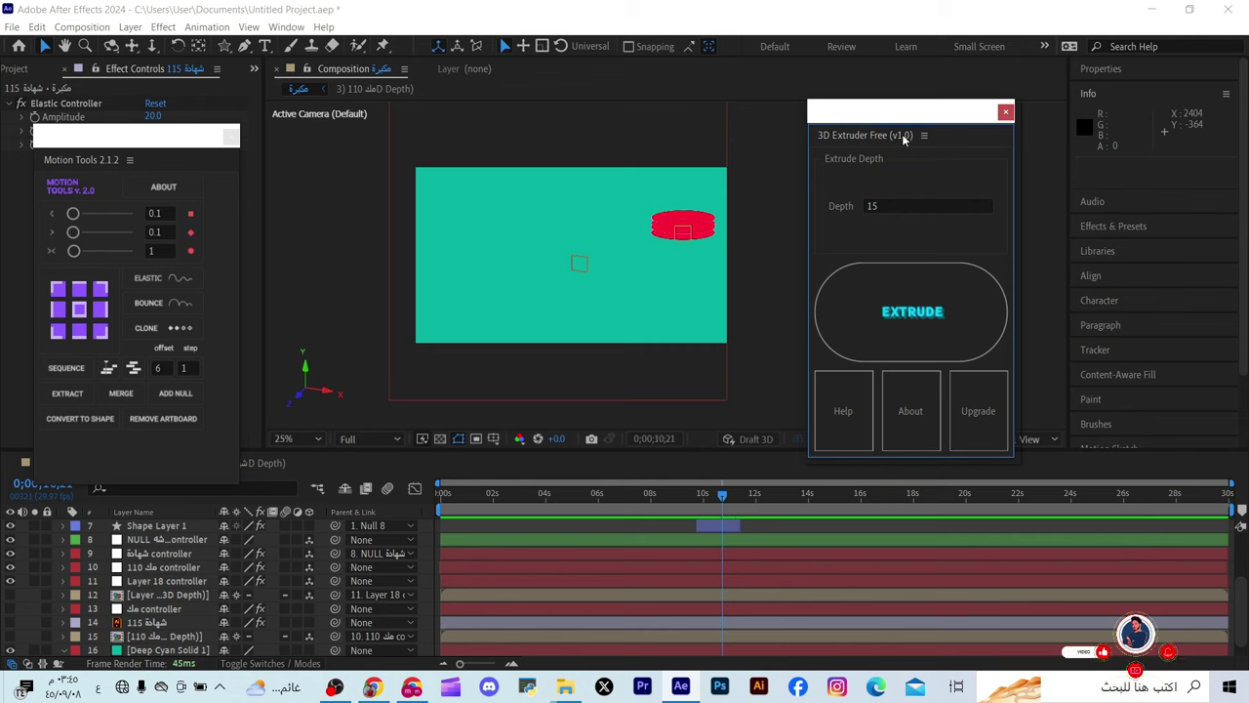
{"action": "left_click_drag", "start_coordinate": [907, 115], "coordinate": [910, 103]}
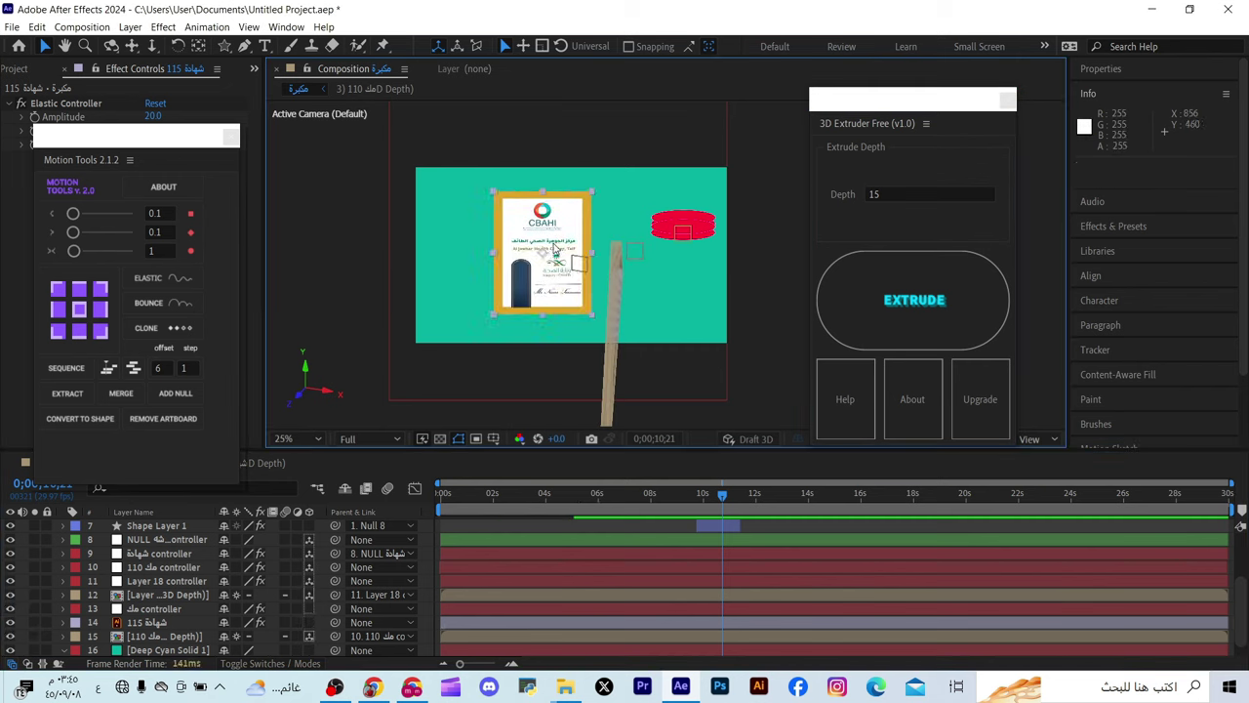
{"action": "left_click_drag", "start_coordinate": [554, 249], "coordinate": [506, 252]}
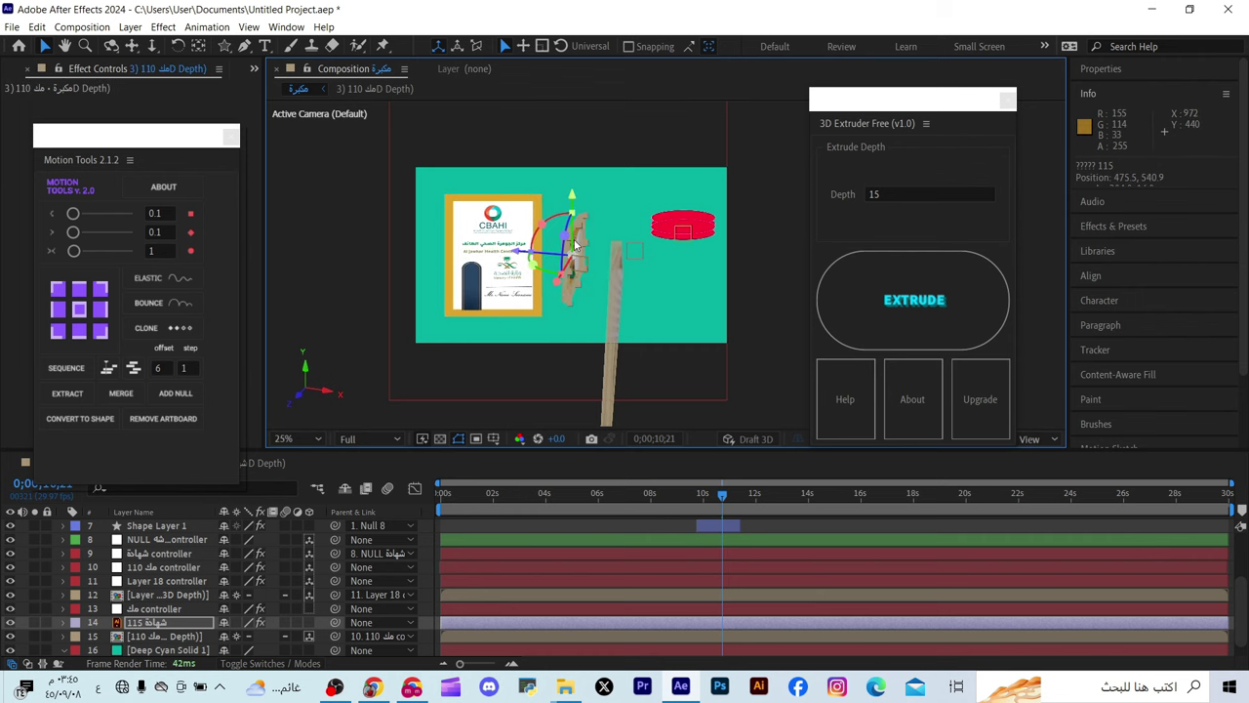
{"action": "left_click", "coordinate": [162, 635]}
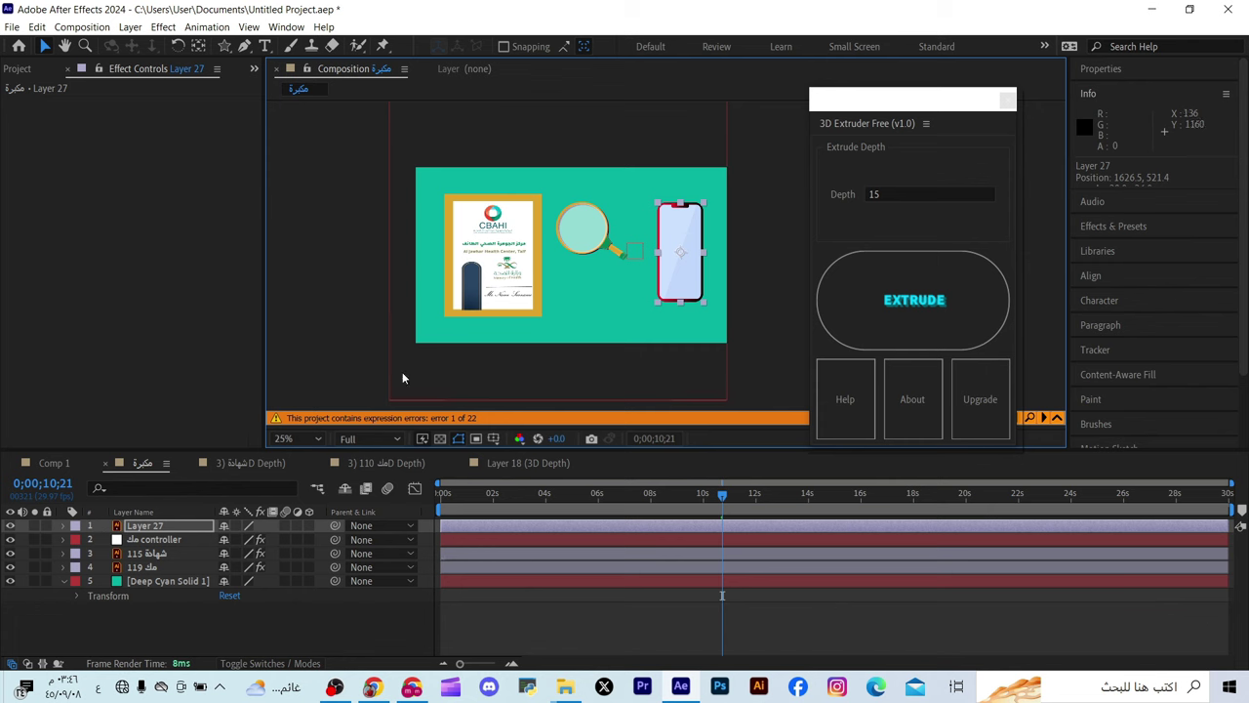
Make the phone on Layer 27 a 3D layer and turn it around its Y axis to an orientation of 74.2°
{"action": "left_click", "coordinate": [309, 525]}
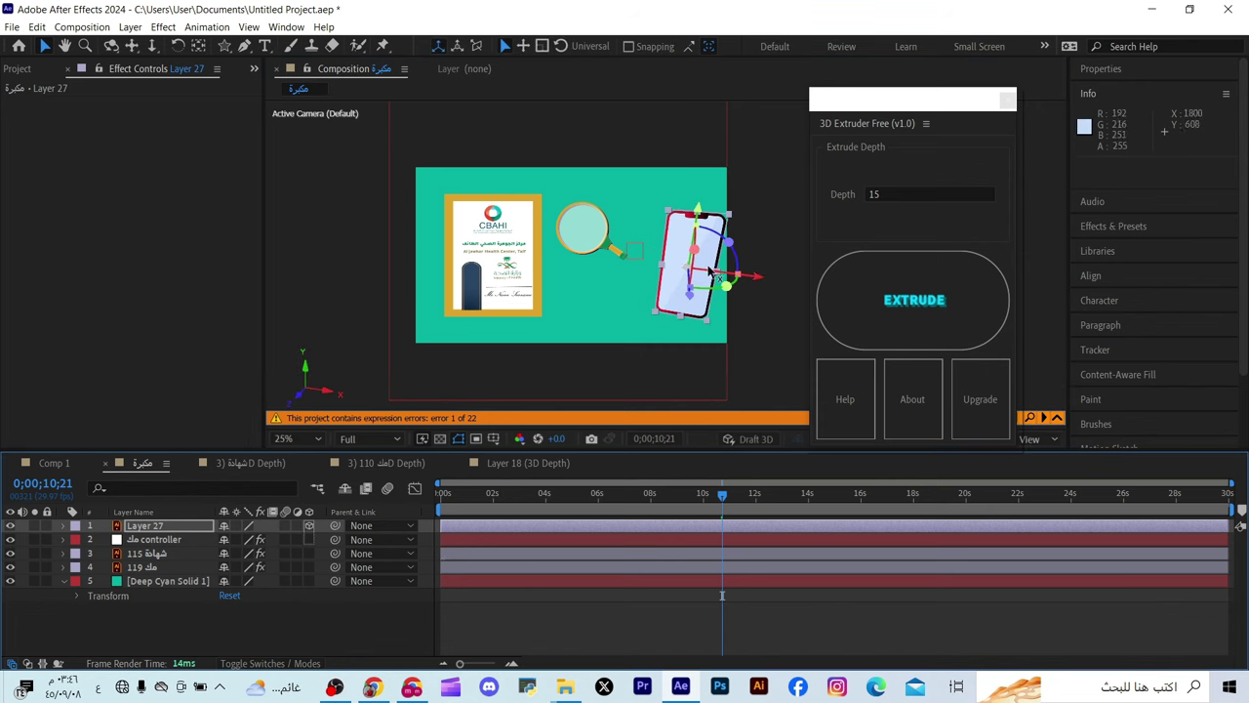
{"action": "left_click_drag", "start_coordinate": [720, 283], "coordinate": [673, 285]}
{"action": "scroll", "coordinate": [683, 255], "scroll_direction": "up", "scroll_amount": 2}
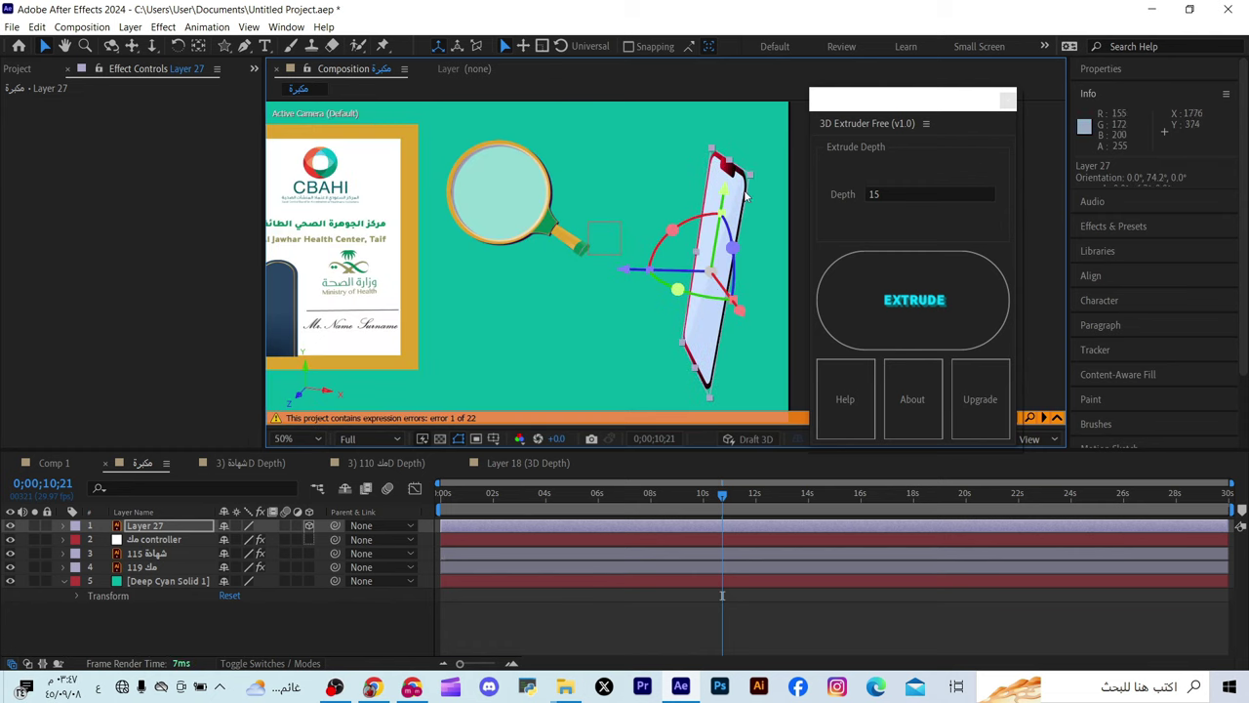
Rotate the phone on Layer 27 in 3D to an orientation of about 8.4°, 57.6°, 345.2°
{"action": "left_click", "coordinate": [177, 46]}
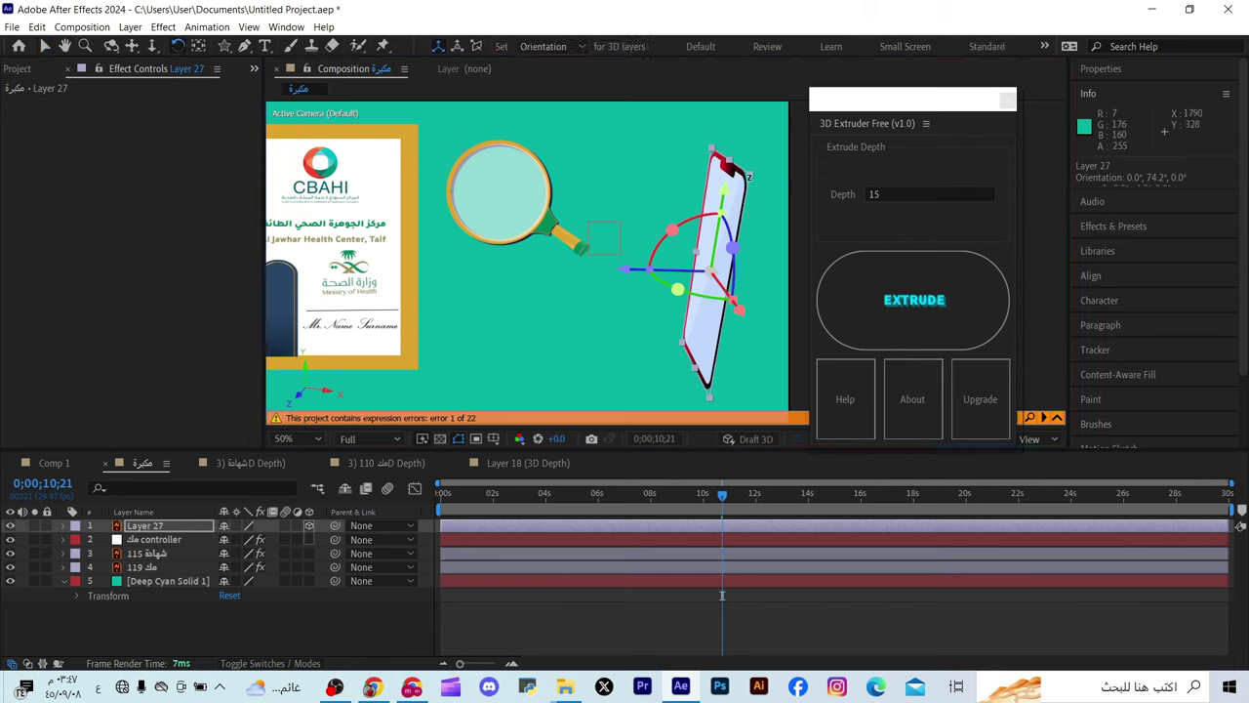
{"action": "left_click_drag", "start_coordinate": [739, 168], "coordinate": [733, 179]}
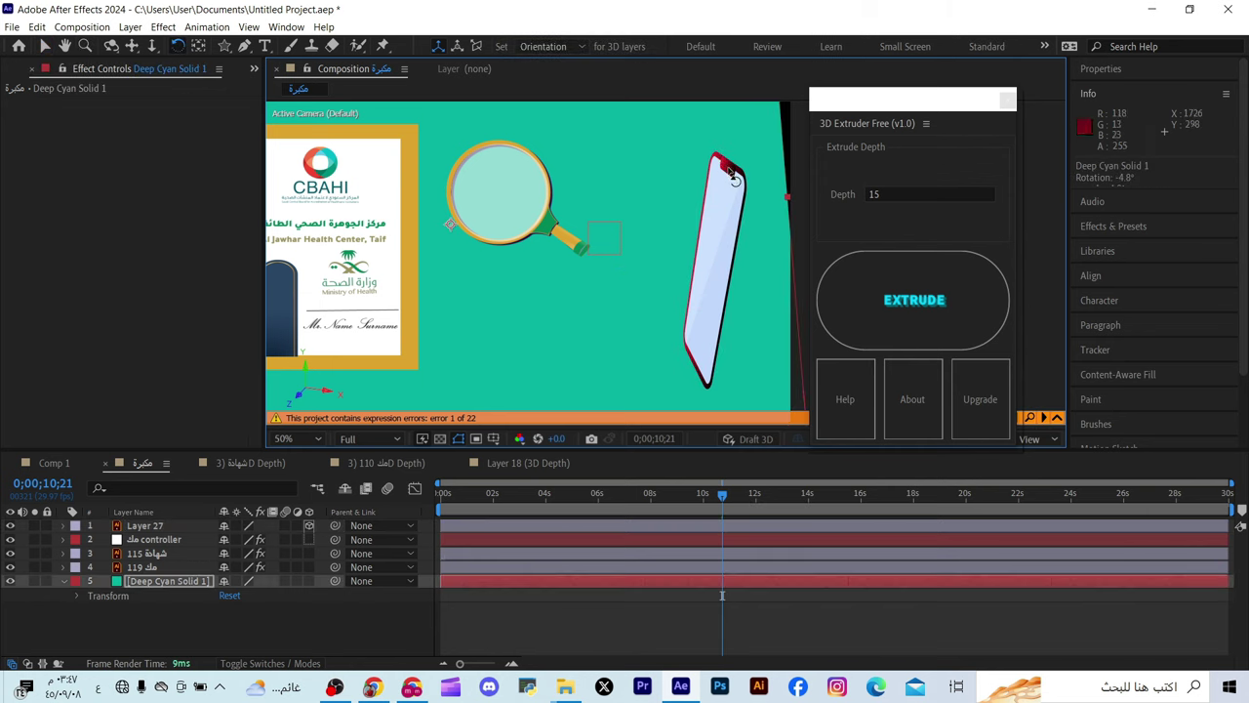
{"action": "key", "text": "ctrl+z"}
{"action": "left_click", "coordinate": [180, 540]}
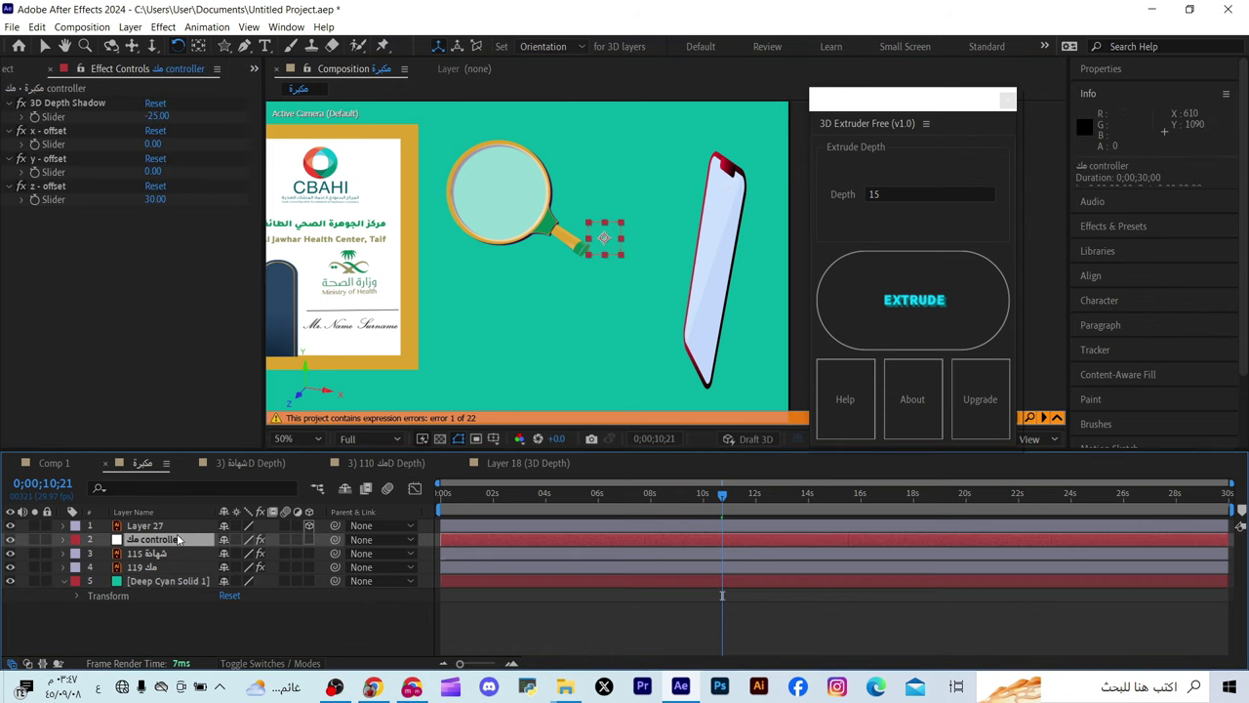
{"action": "left_click", "coordinate": [147, 526]}
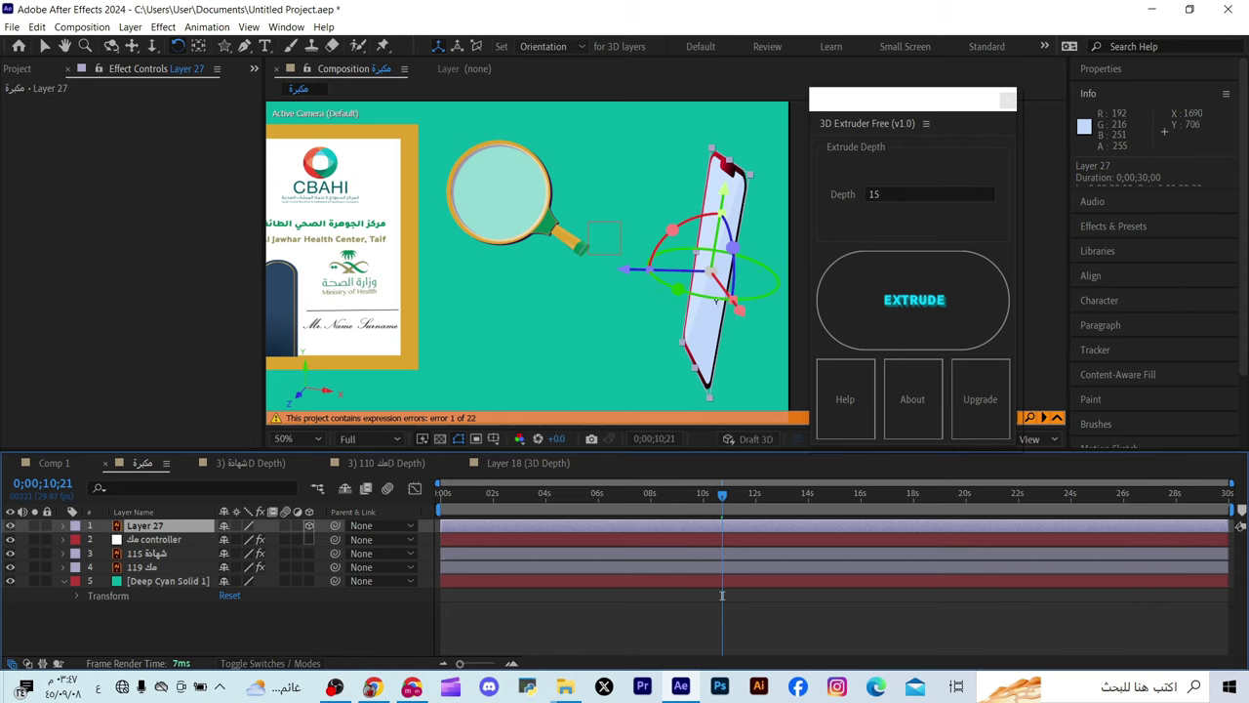
{"action": "left_click_drag", "start_coordinate": [734, 311], "coordinate": [700, 322]}
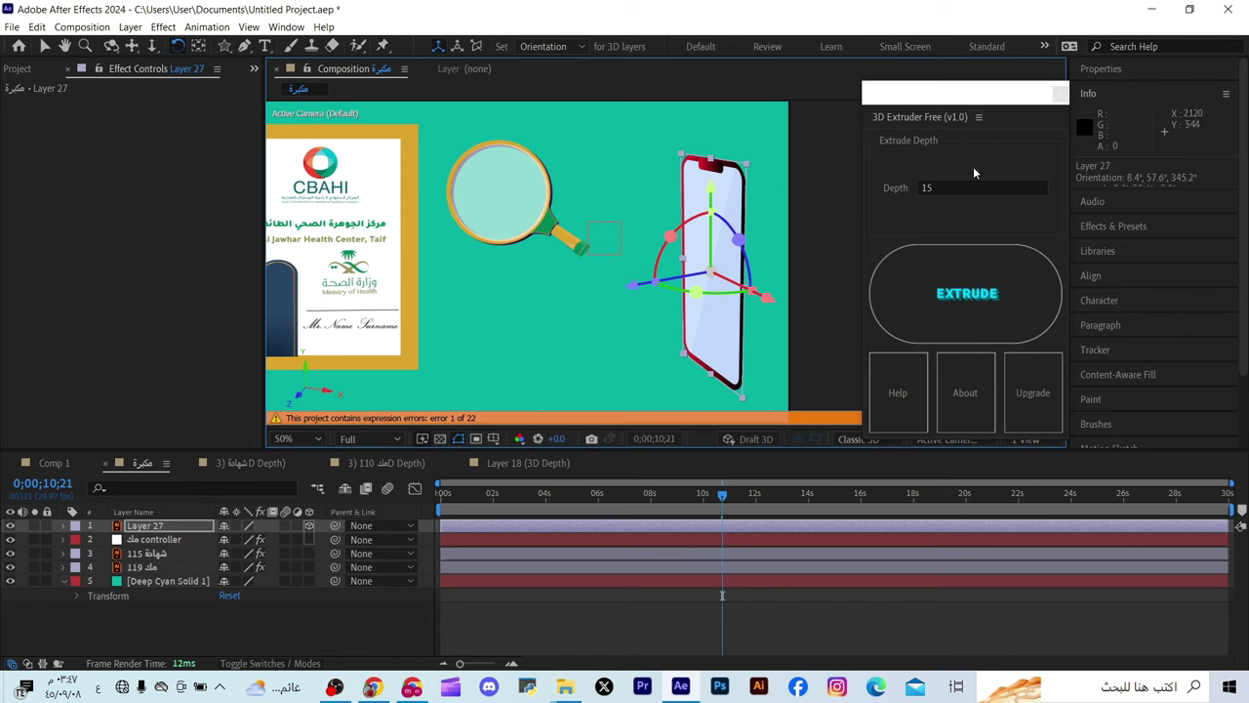
Extrude the phone on Layer 27 with 3D Extruder at a depth of 10
{"action": "left_click_drag", "start_coordinate": [973, 97], "coordinate": [945, 100]}
{"action": "left_click", "coordinate": [917, 185]}
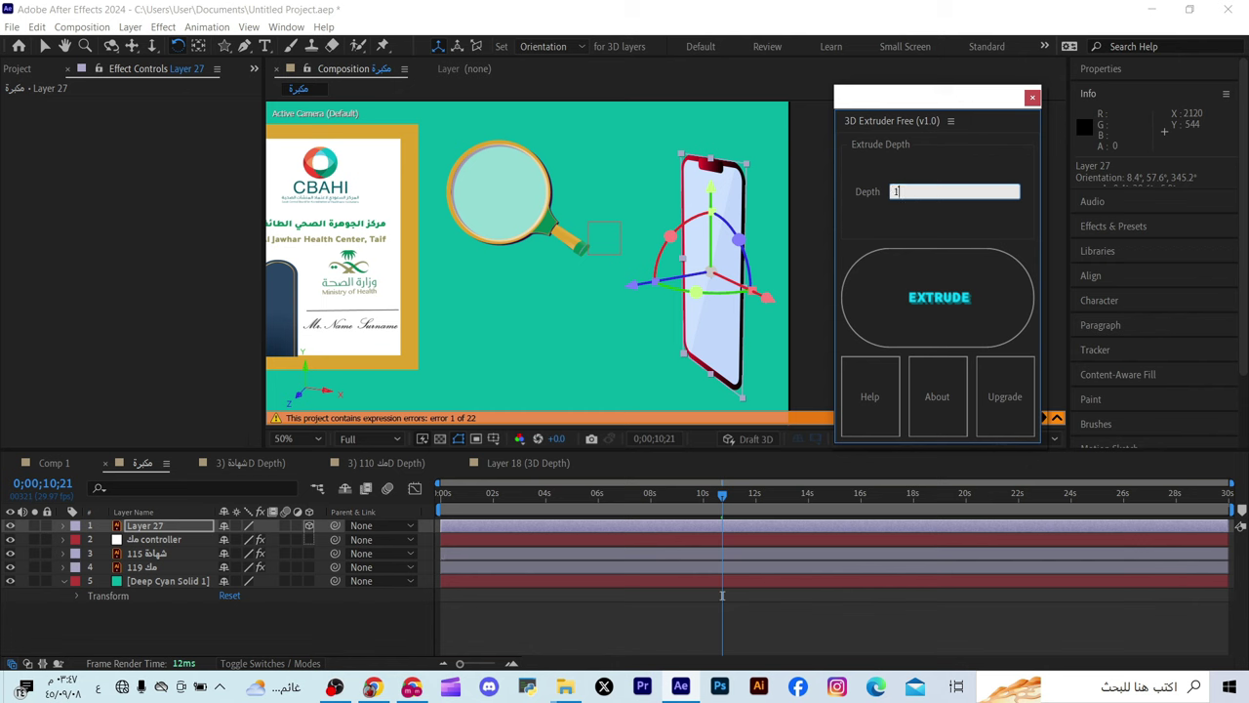
{"action": "type", "text": "10"}
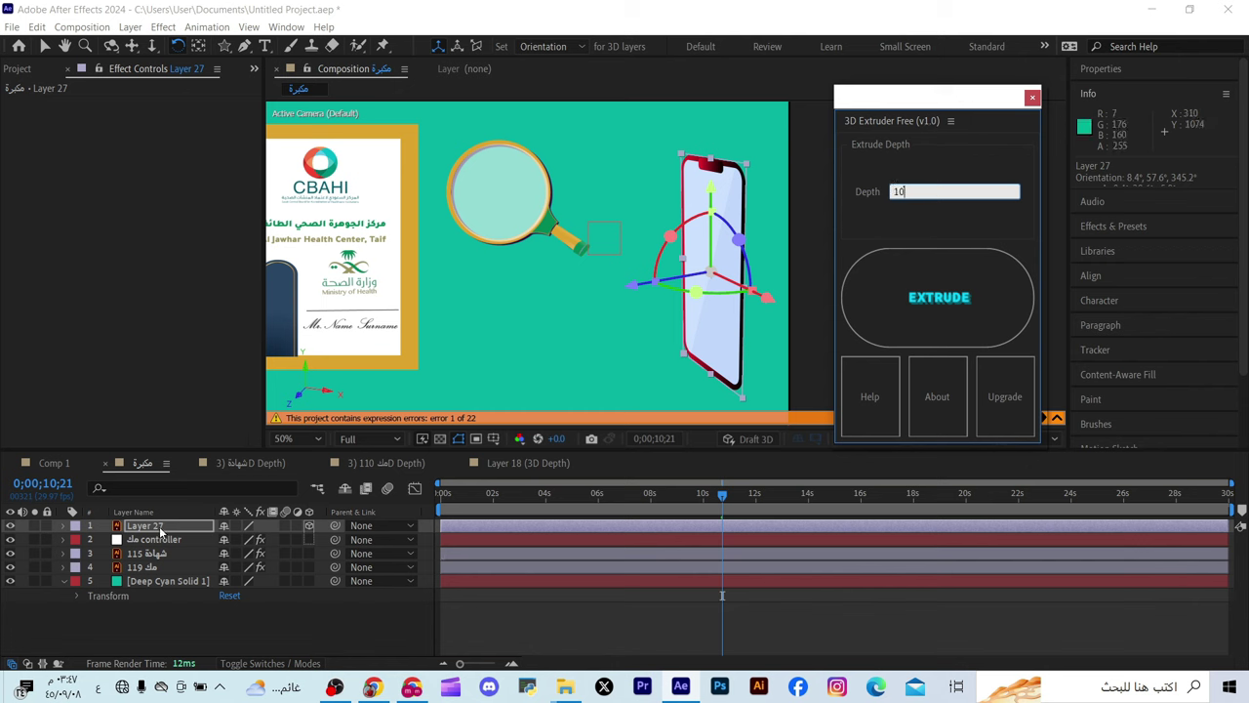
{"action": "left_click", "coordinate": [907, 327]}
{"action": "left_click", "coordinate": [895, 289]}
{"action": "left_click", "coordinate": [940, 299]}
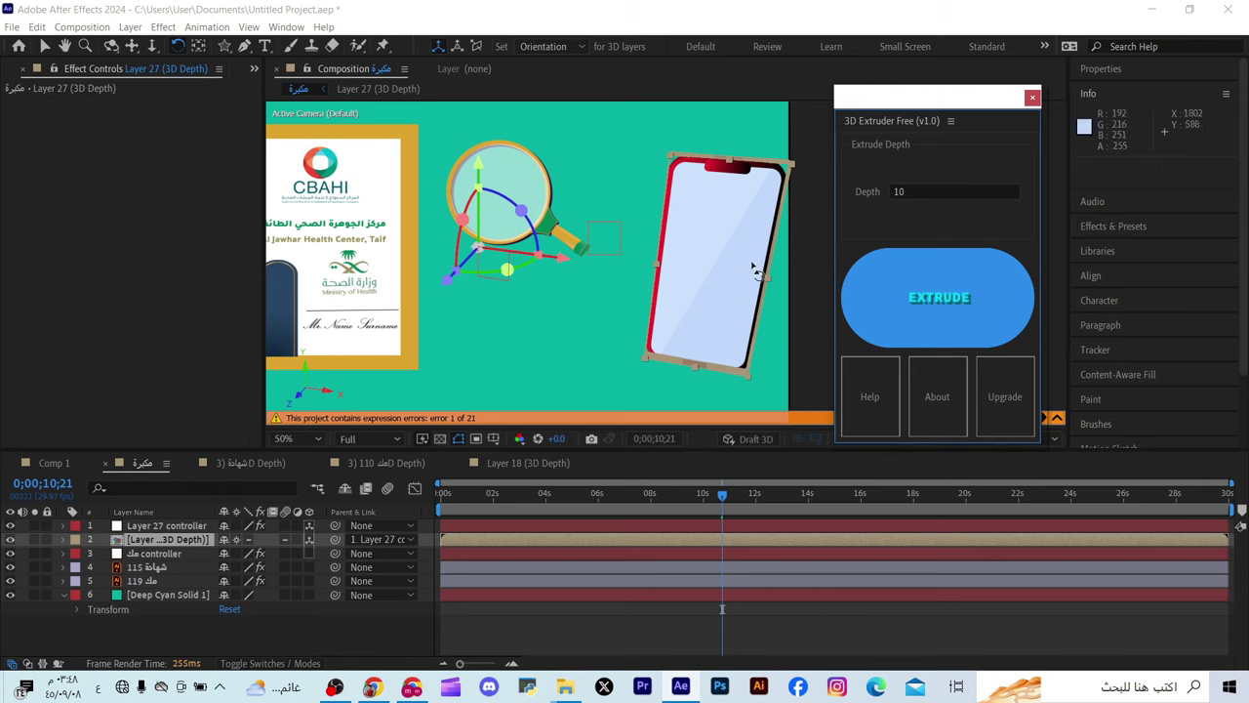
Move the anchor point of the extruded Layer 27 (3D Depth) onto the phone's middle, at position 661.8, -38.4, 0.0, and rotate the phone
{"action": "left_click", "coordinate": [184, 544]}
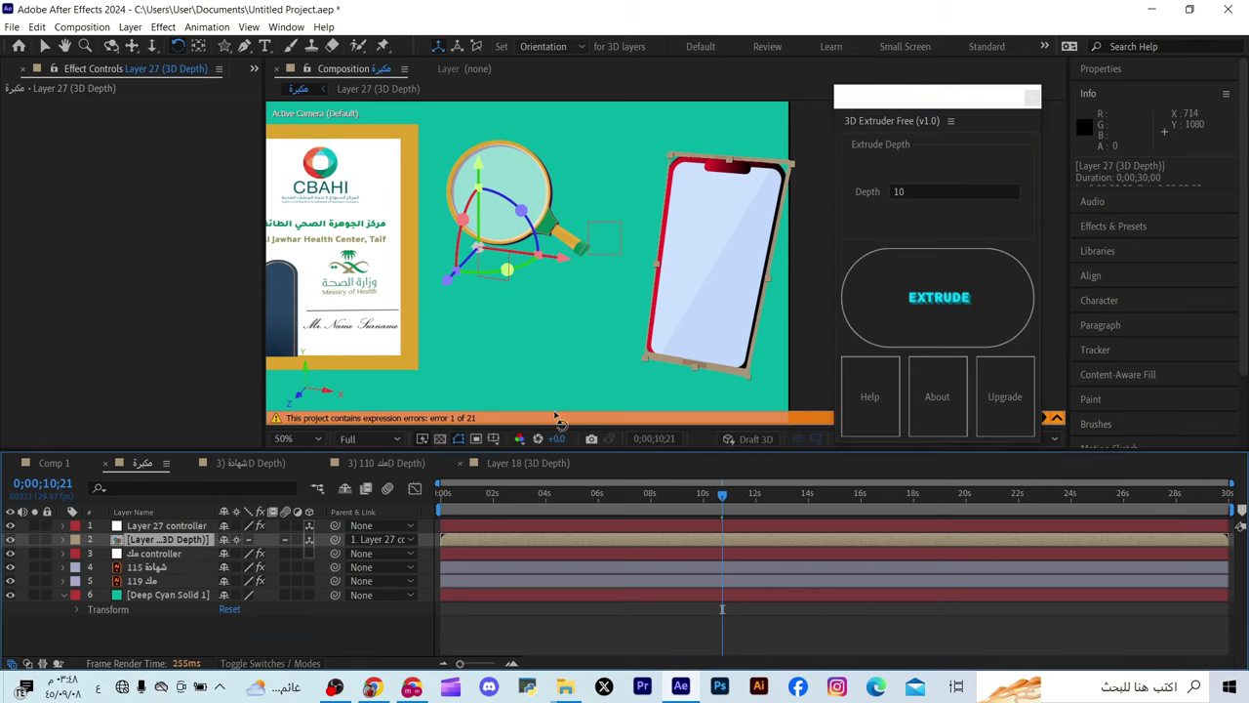
{"action": "key", "text": "v"}
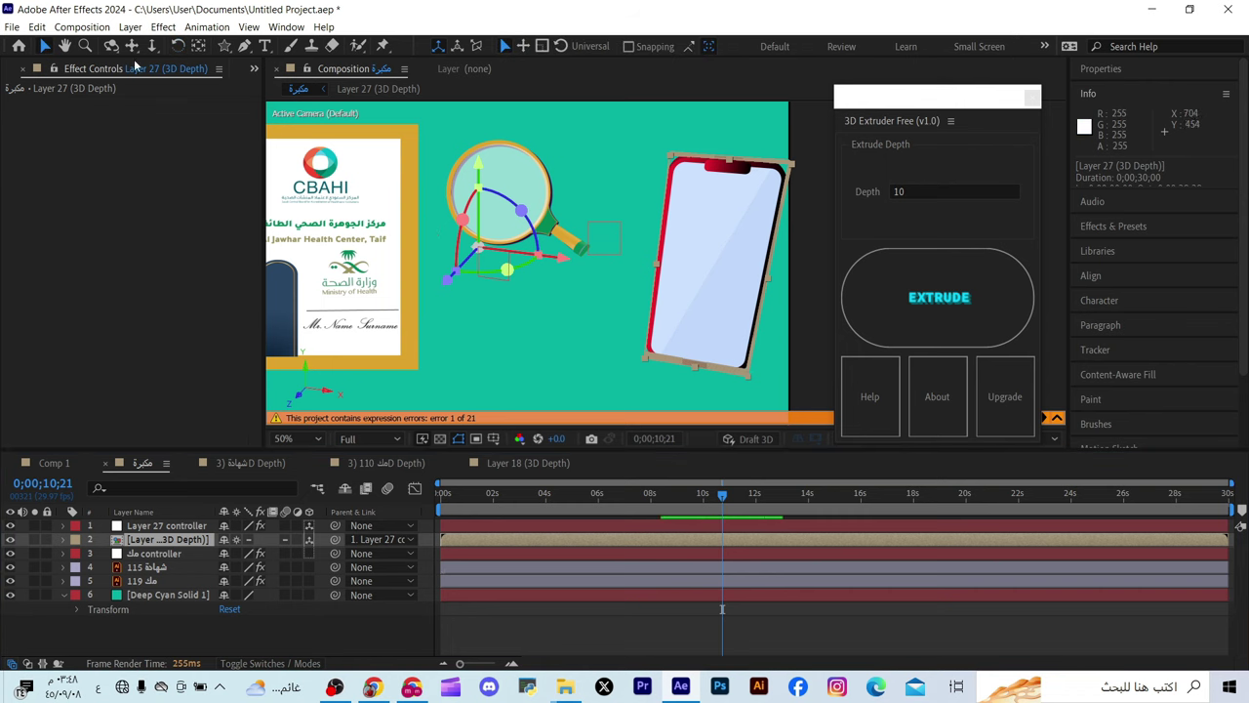
{"action": "left_click", "coordinate": [198, 46]}
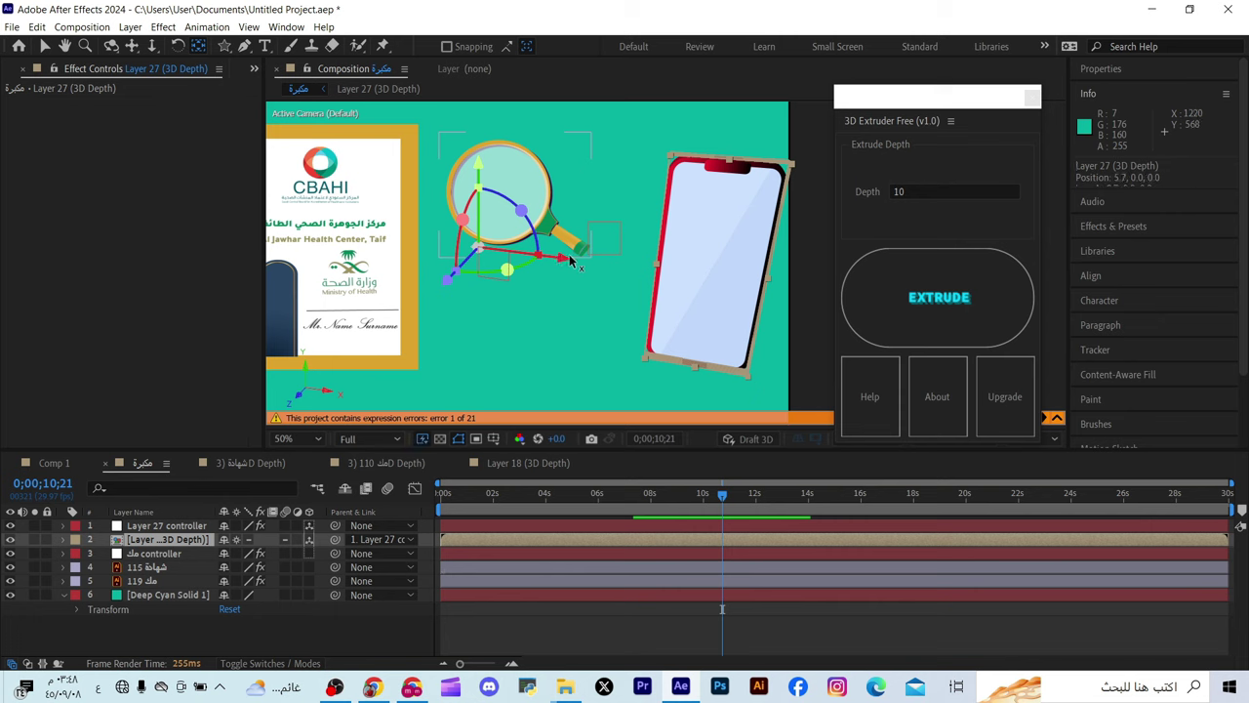
{"action": "left_click_drag", "start_coordinate": [571, 259], "coordinate": [808, 277]}
{"action": "left_click_drag", "start_coordinate": [727, 205], "coordinate": [730, 179]}
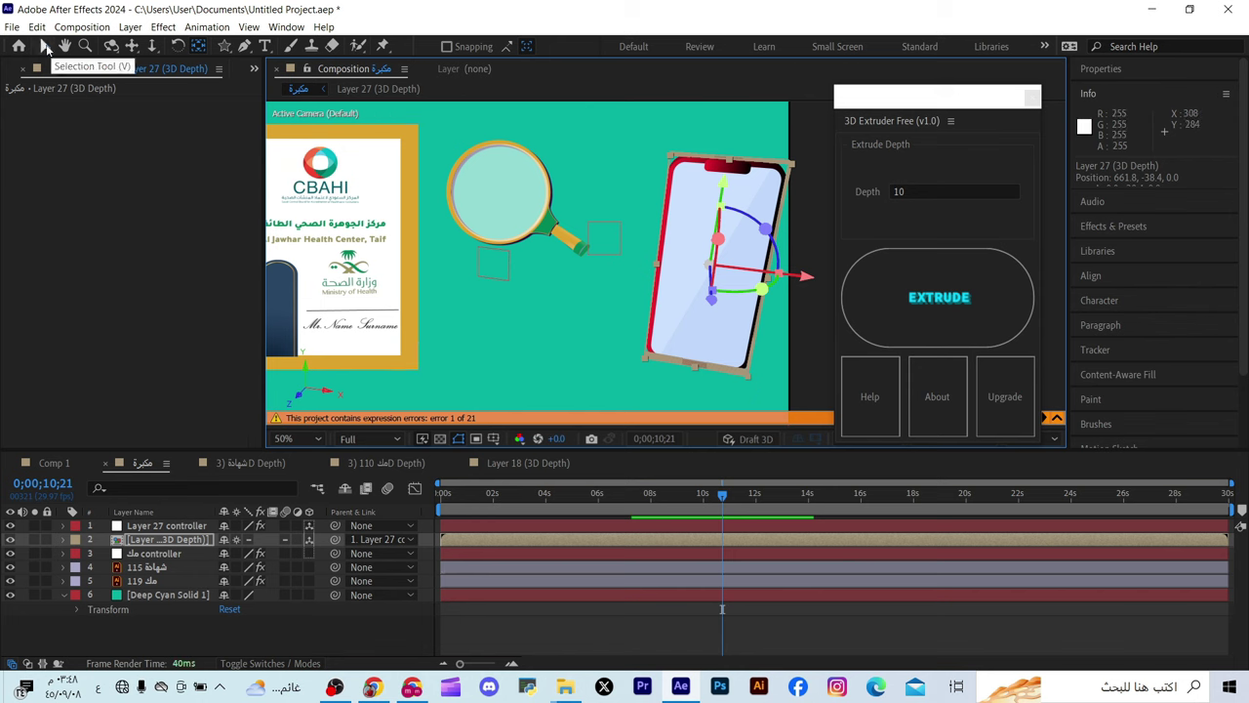
{"action": "left_click", "coordinate": [44, 48]}
{"action": "left_click_drag", "start_coordinate": [683, 278], "coordinate": [724, 269]}
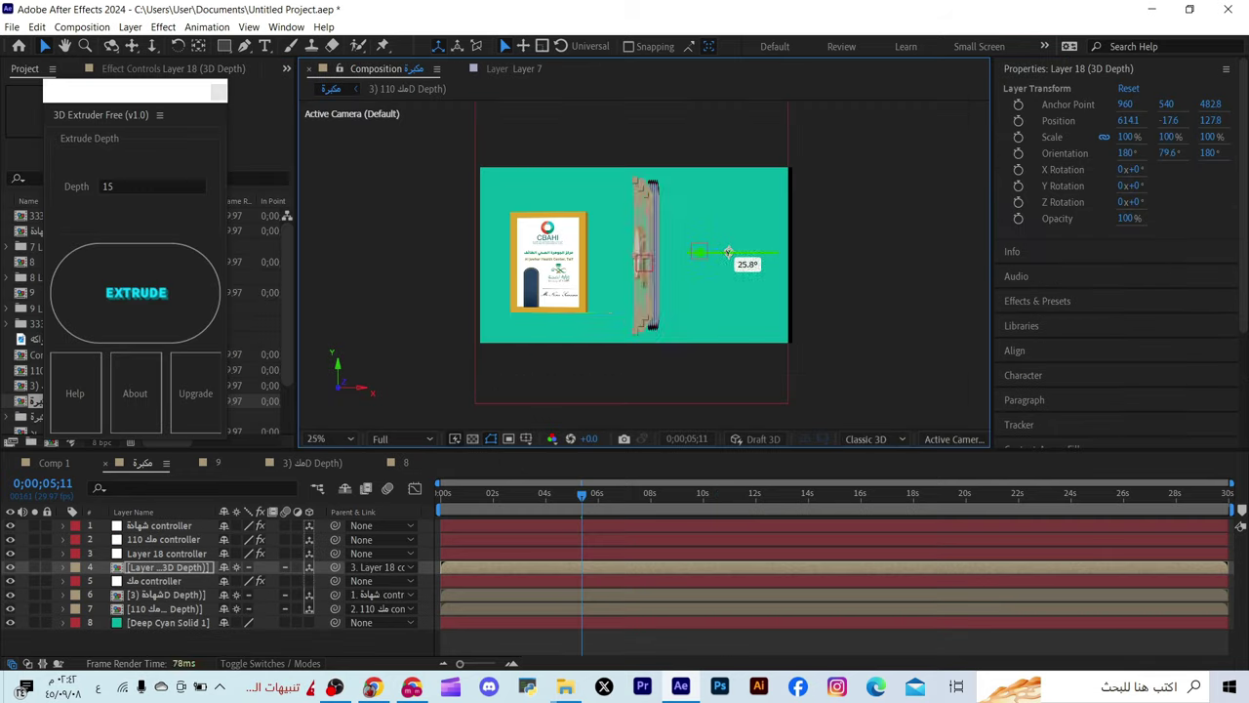
Turn the extruded Layer 18 (3D Depth) around its Y axis to an orientation of 180°, 53.8°, 180° and open its precomposition
{"action": "left_click_drag", "start_coordinate": [727, 250], "coordinate": [649, 256]}
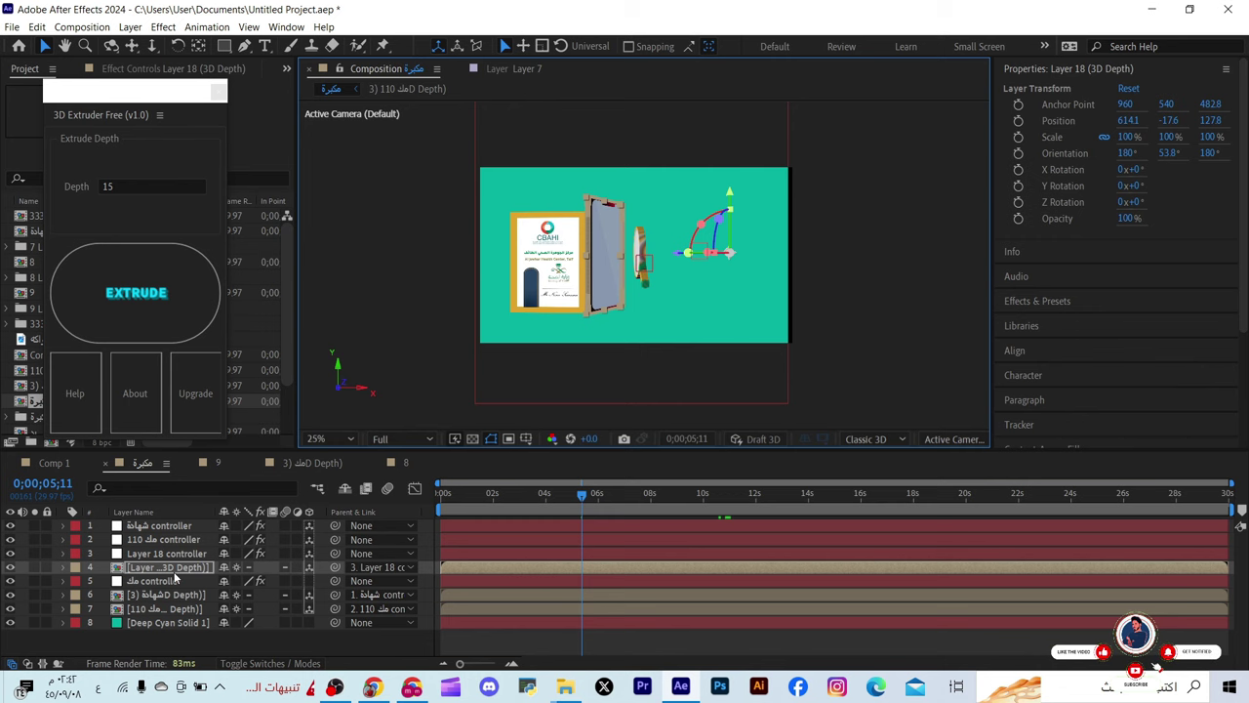
{"action": "double_click", "coordinate": [169, 567]}
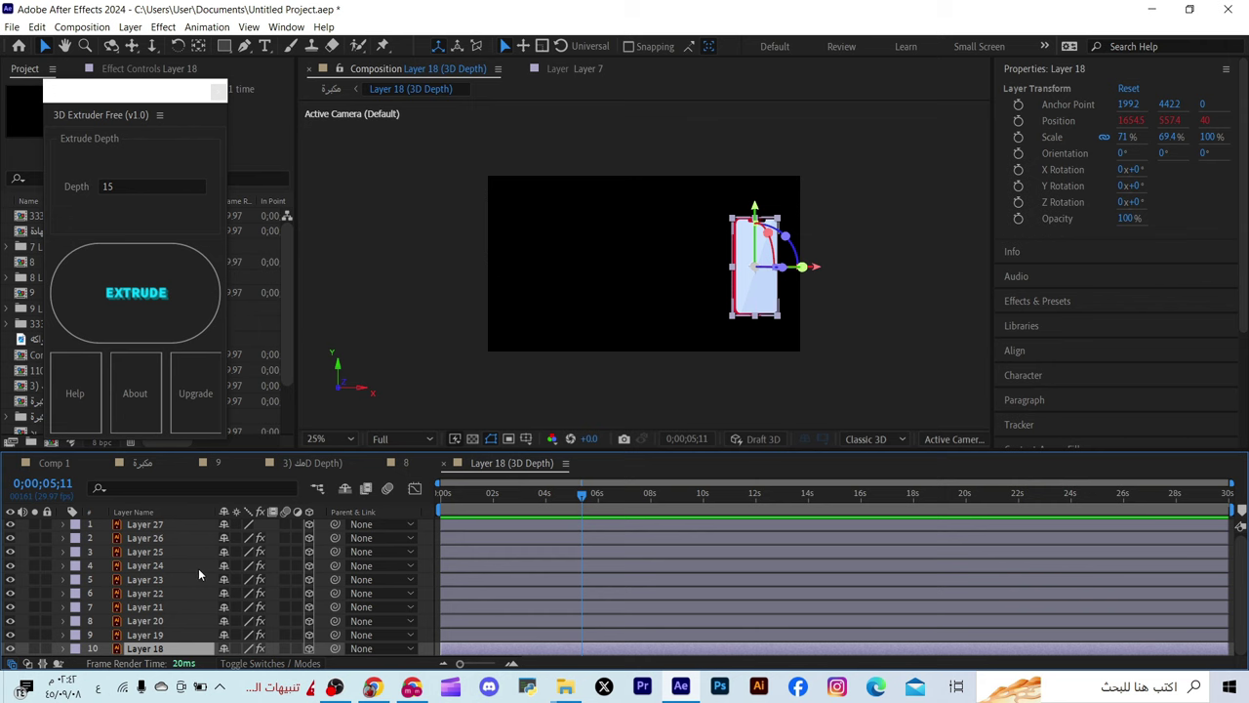
{"action": "scroll", "coordinate": [199, 567], "scroll_direction": "up", "scroll_amount": 1}
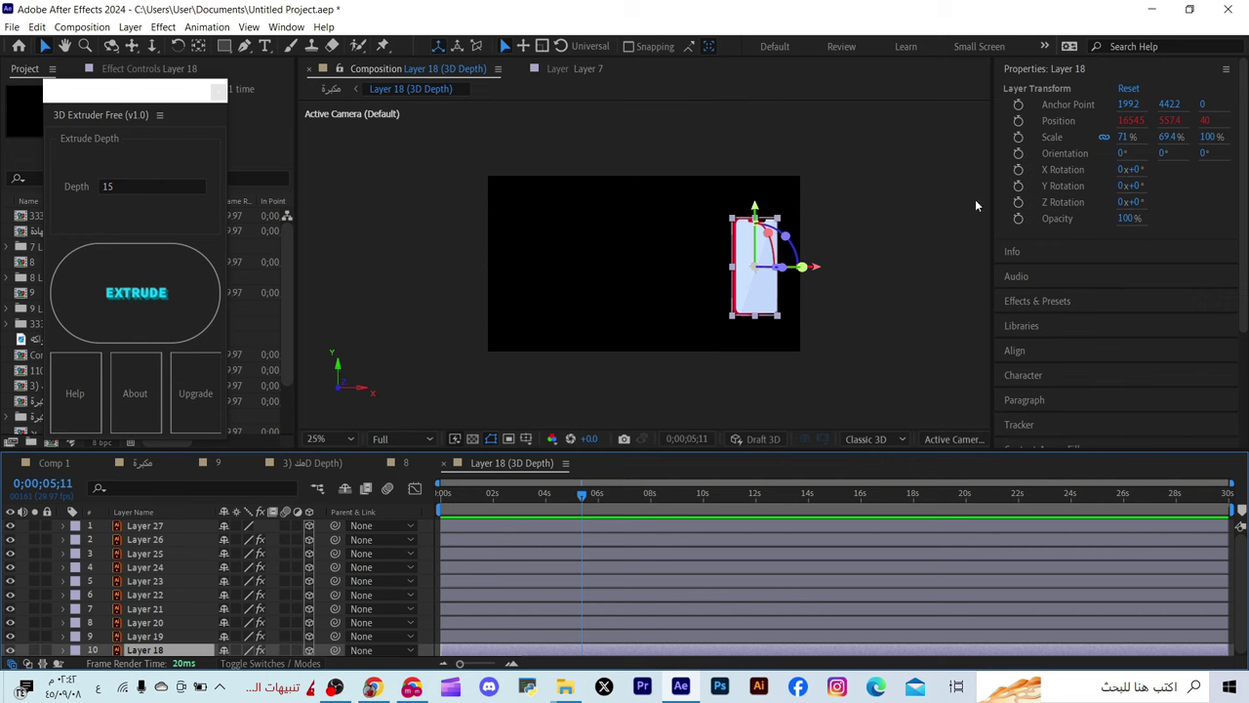
Find the Fill effect, apply it to Layer 18, and move the 3D Extruder panel away from the effect settings
{"action": "left_click", "coordinate": [1032, 305]}
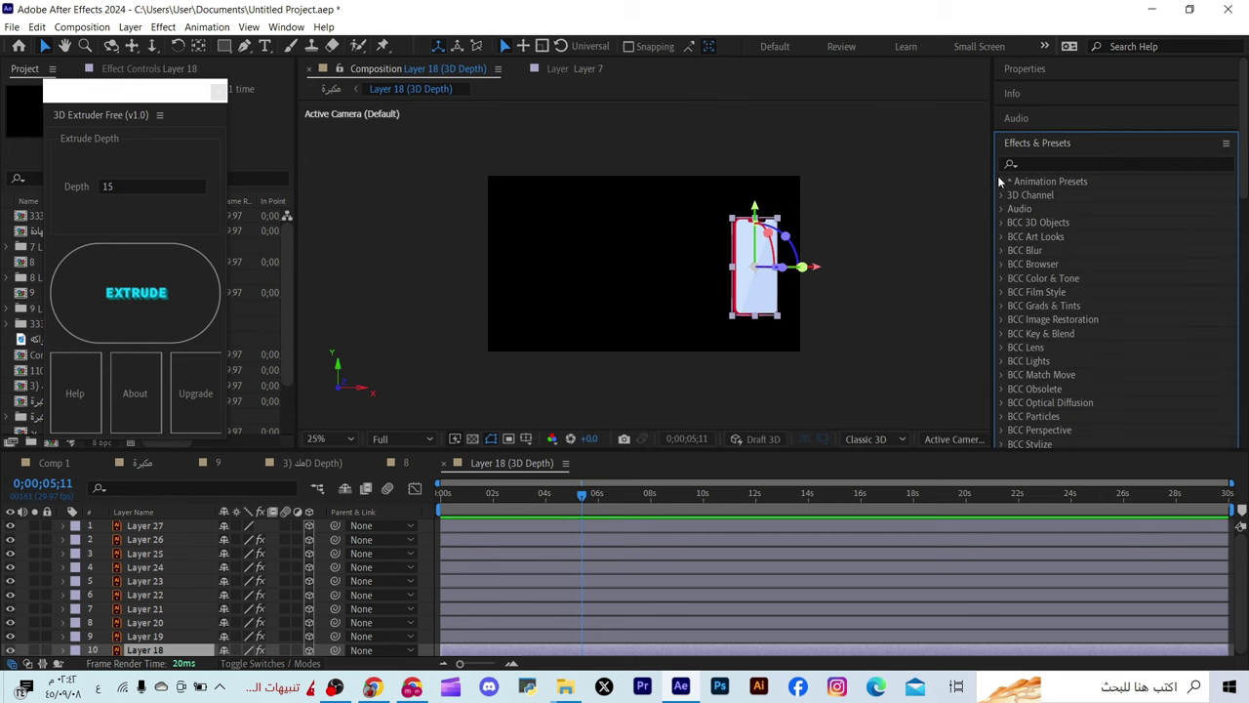
{"action": "left_click", "coordinate": [1045, 166]}
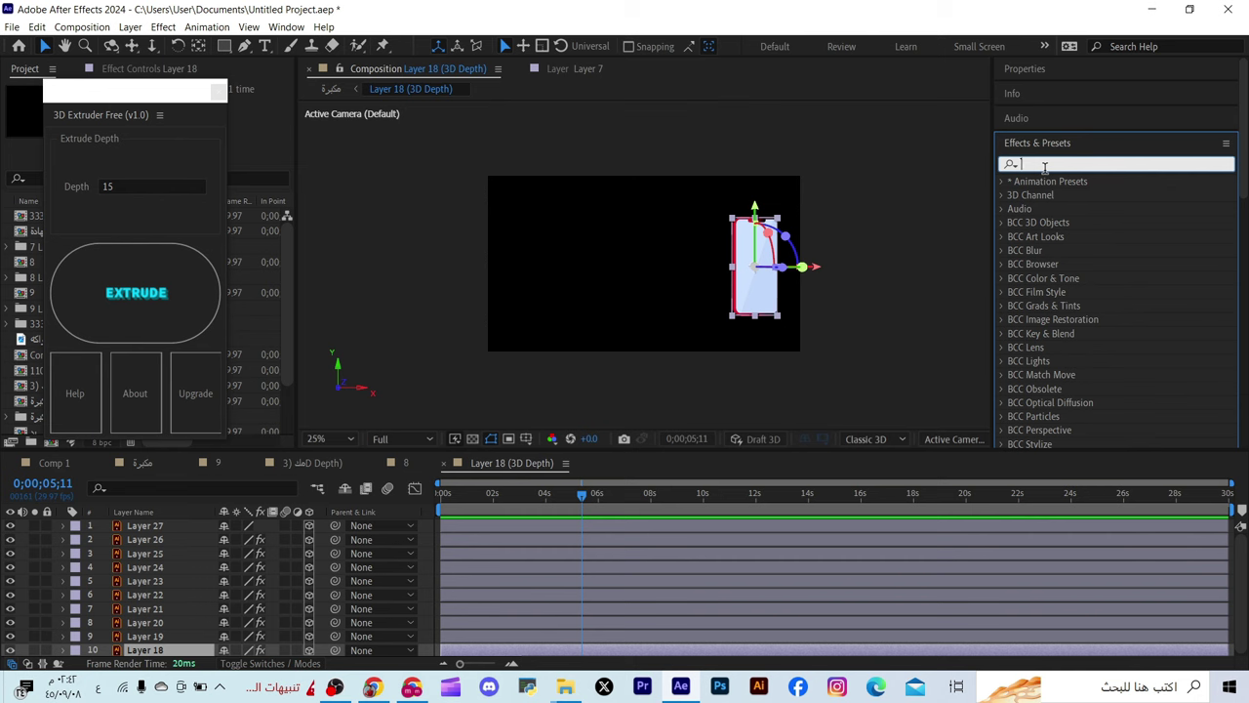
{"action": "type", "text": "fill"}
{"action": "left_click_drag", "start_coordinate": [1057, 278], "coordinate": [173, 651]}
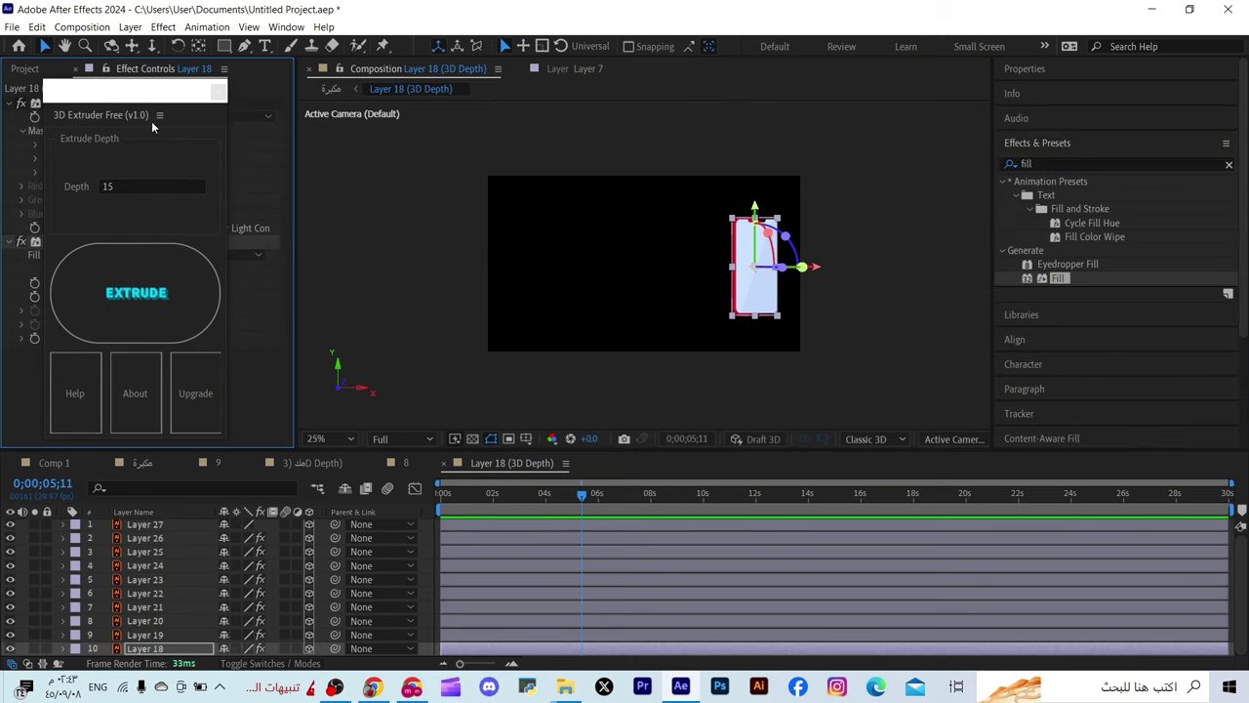
{"action": "left_click_drag", "start_coordinate": [146, 98], "coordinate": [364, 292]}
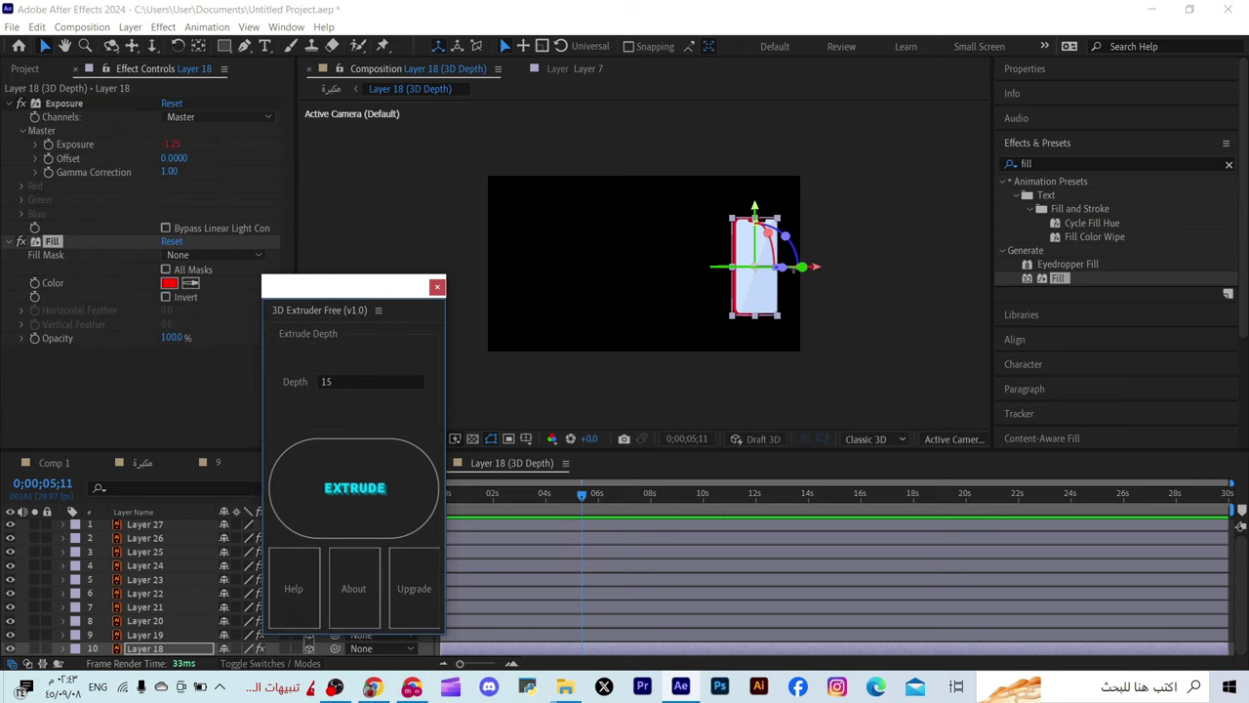
{"action": "left_click", "coordinate": [789, 270]}
{"action": "left_click_drag", "start_coordinate": [788, 269], "coordinate": [744, 278]}
{"action": "key", "text": "ctrl+z"}
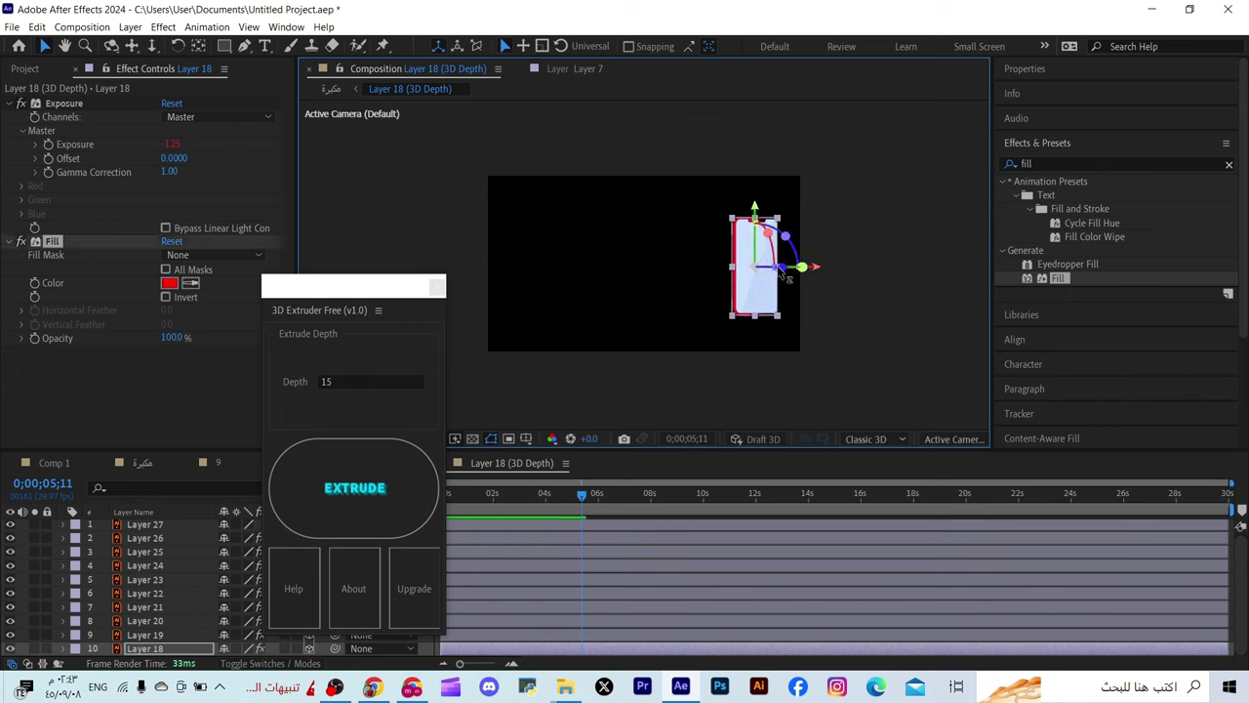
Set the Fill color on Layer 18 to a darker crimson red and return to the مكبرة composition
{"action": "left_click", "coordinate": [166, 284]}
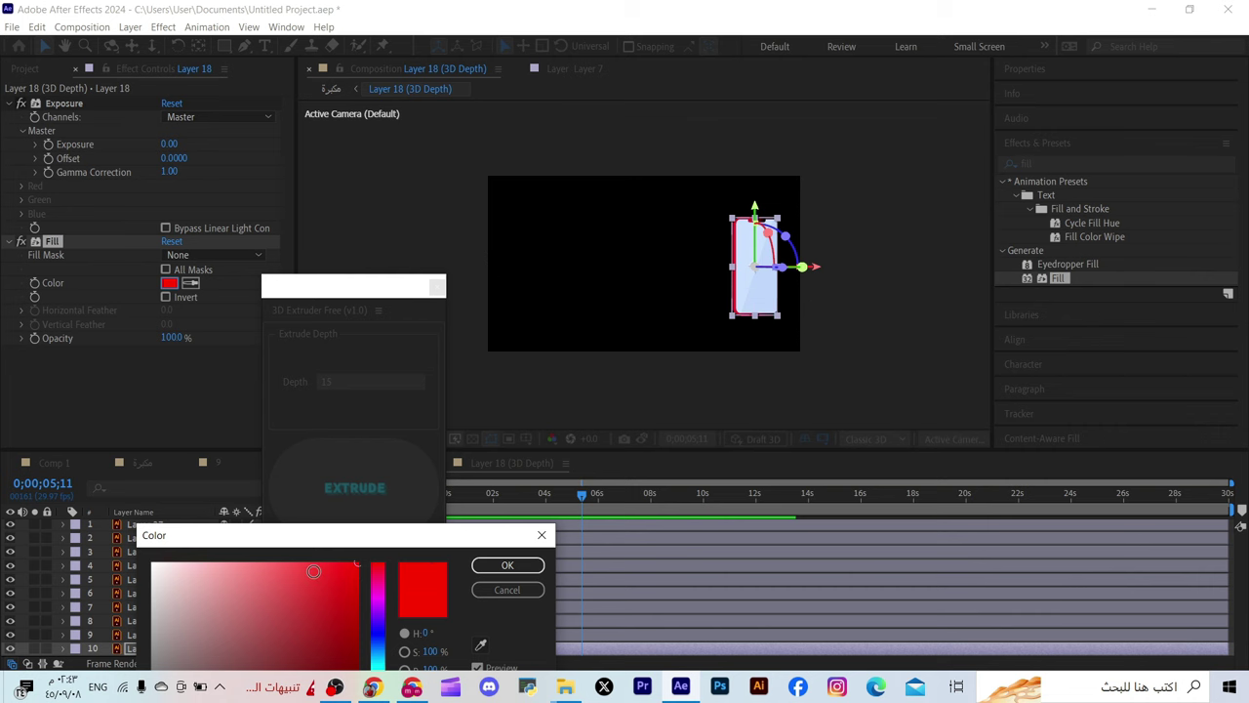
{"action": "left_click", "coordinate": [507, 564]}
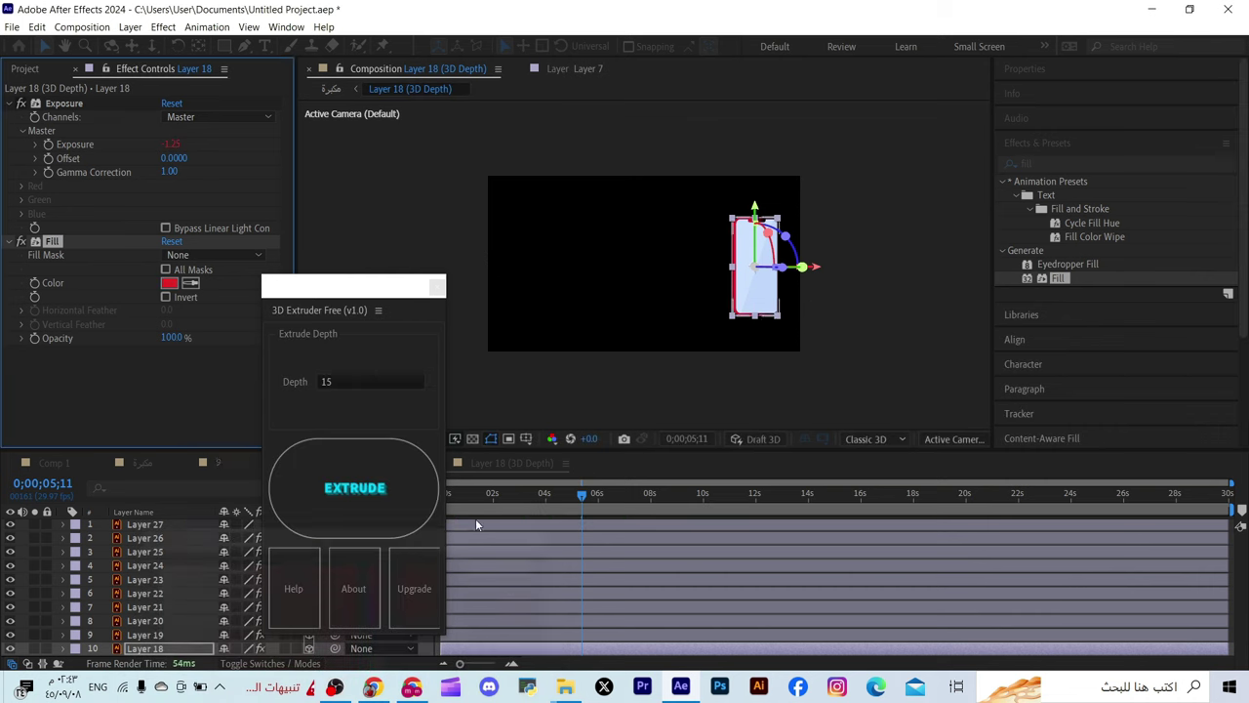
{"action": "left_click", "coordinate": [166, 463]}
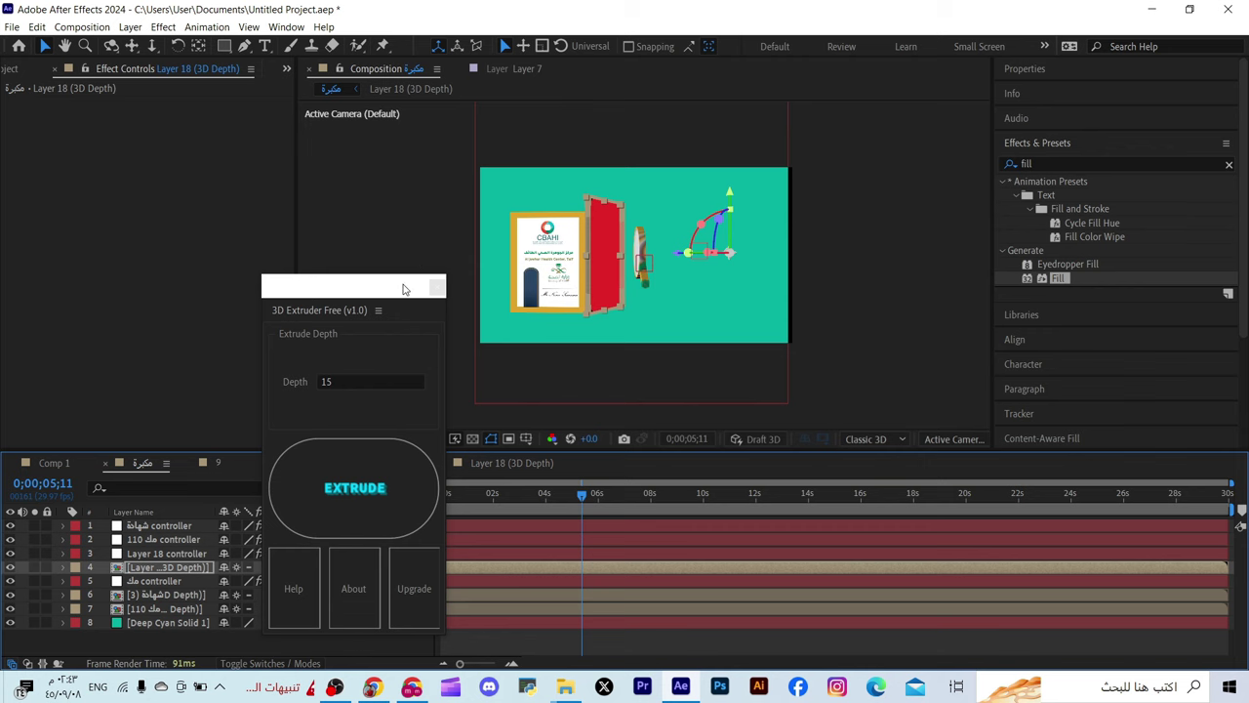
Turn the red-backed phone further around its Y axis and move its anchor point onto the phone's middle
{"action": "left_click_drag", "start_coordinate": [405, 289], "coordinate": [333, 289]}
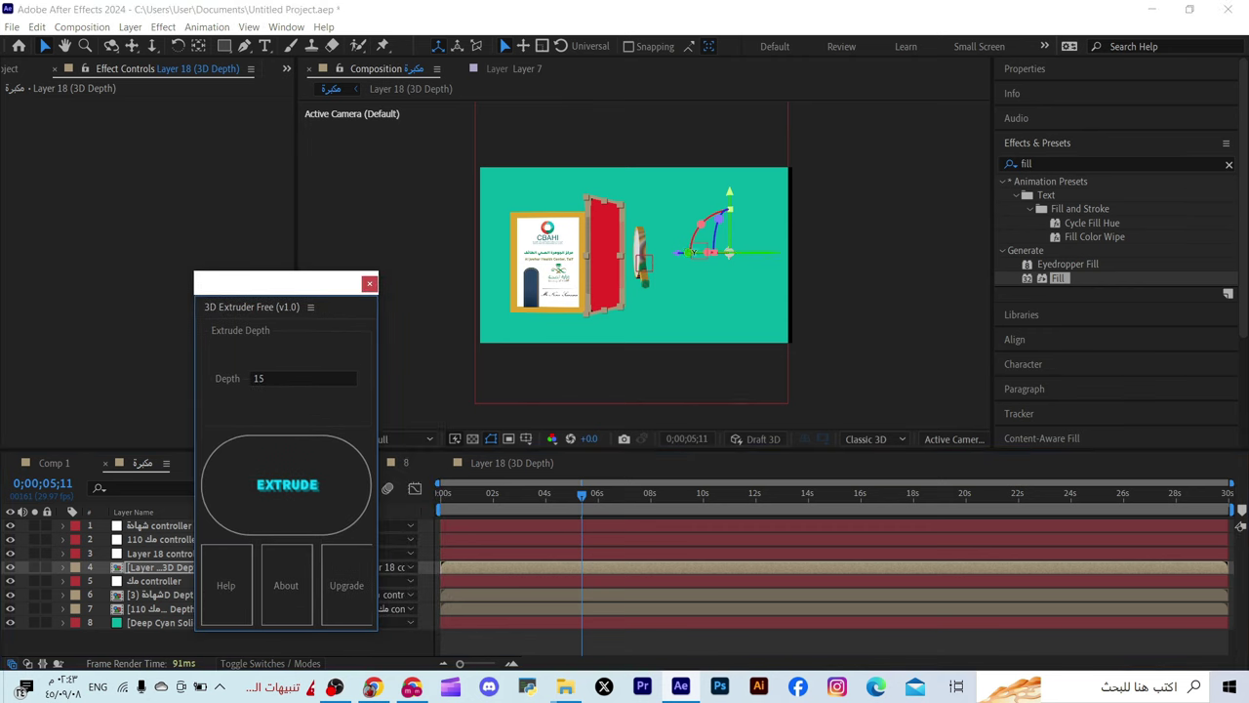
{"action": "left_click_drag", "start_coordinate": [691, 252], "coordinate": [724, 252]}
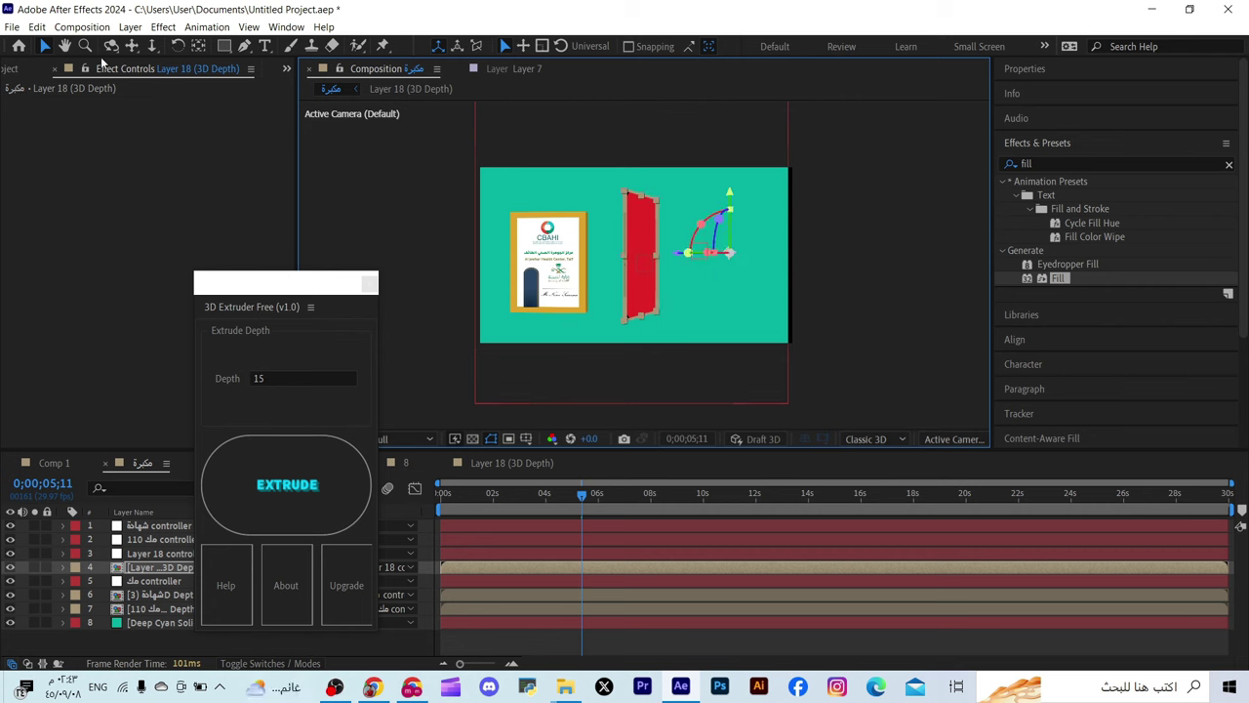
{"action": "left_click", "coordinate": [196, 49]}
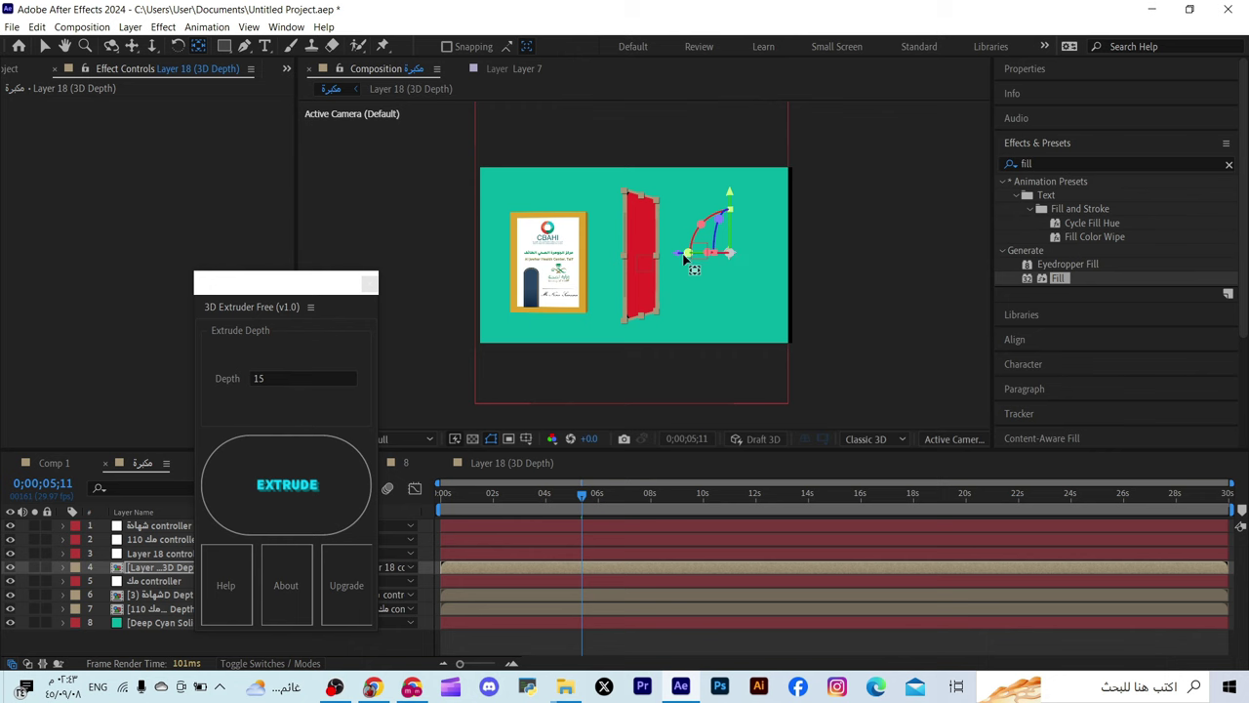
{"action": "left_click_drag", "start_coordinate": [682, 255], "coordinate": [600, 257]}
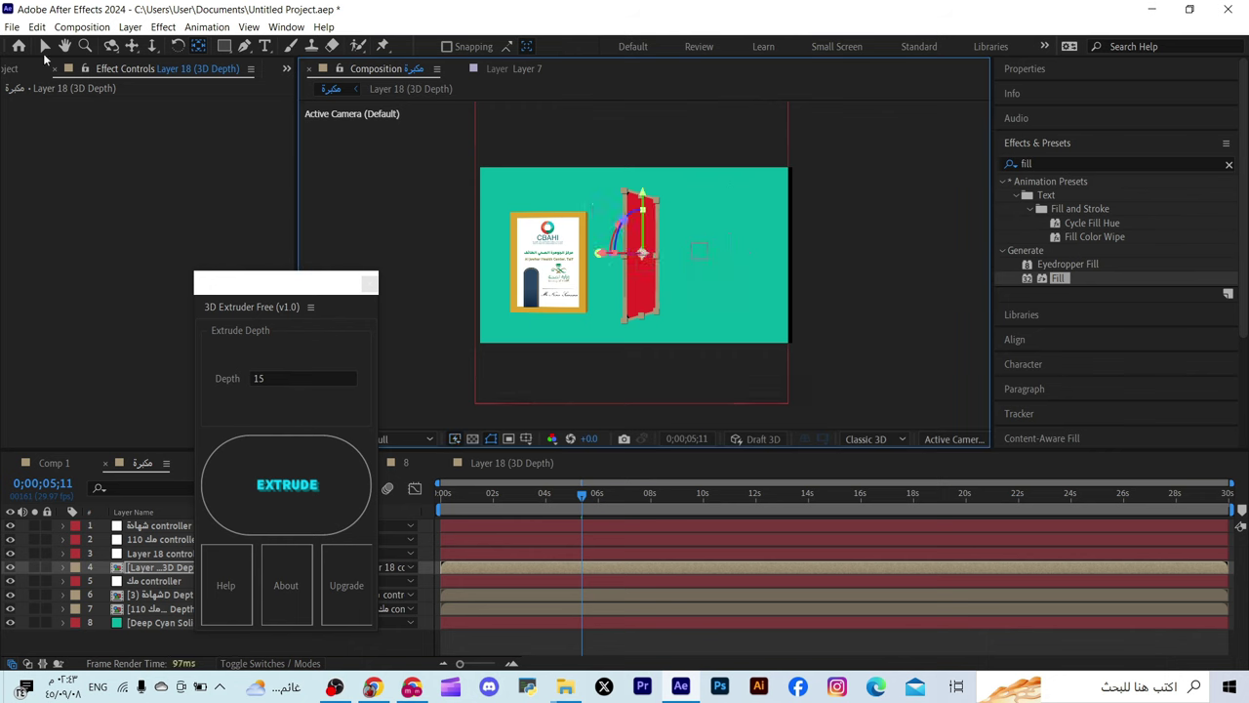
{"action": "left_click", "coordinate": [43, 49]}
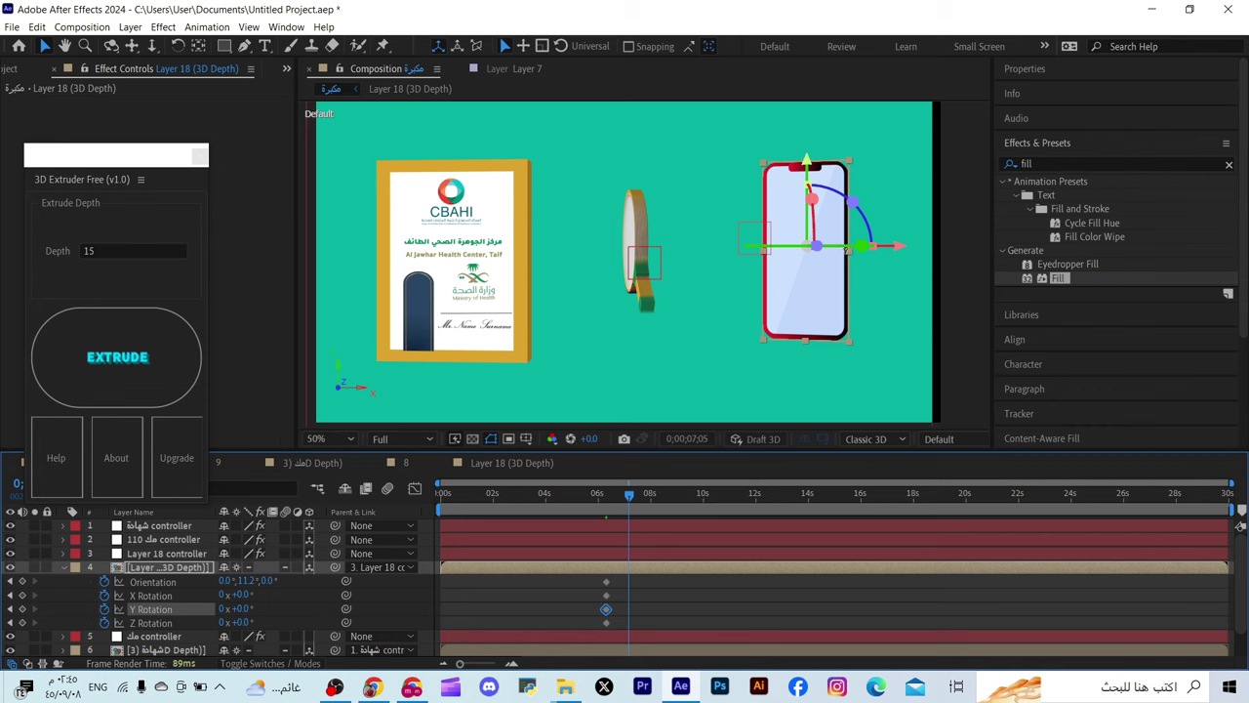
Rotate the phone to a Y orientation of about 20.8° at 0;00;07;05 and return the playhead to about 6 seconds
{"action": "left_click_drag", "start_coordinate": [816, 245], "coordinate": [1097, 159]}
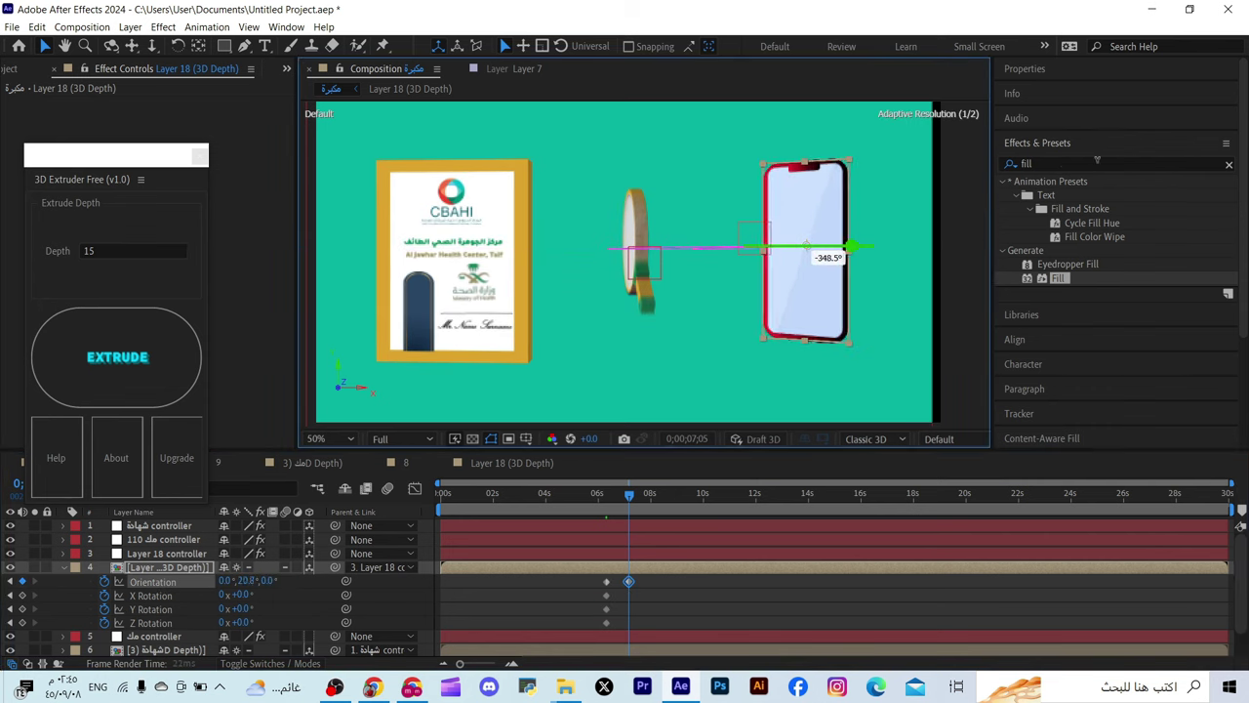
{"action": "left_click", "coordinate": [603, 493]}
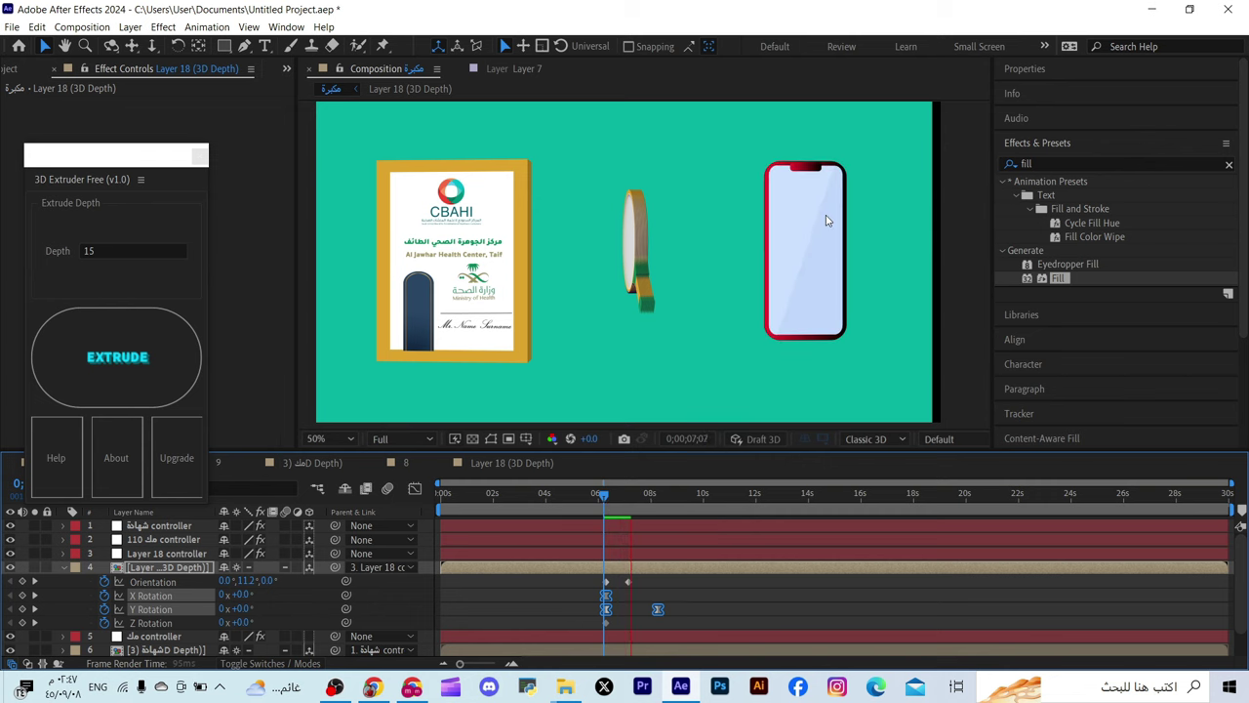
Examine the extruded phone's side edges up close at 0;00;06;20
{"action": "key", "text": "period"}
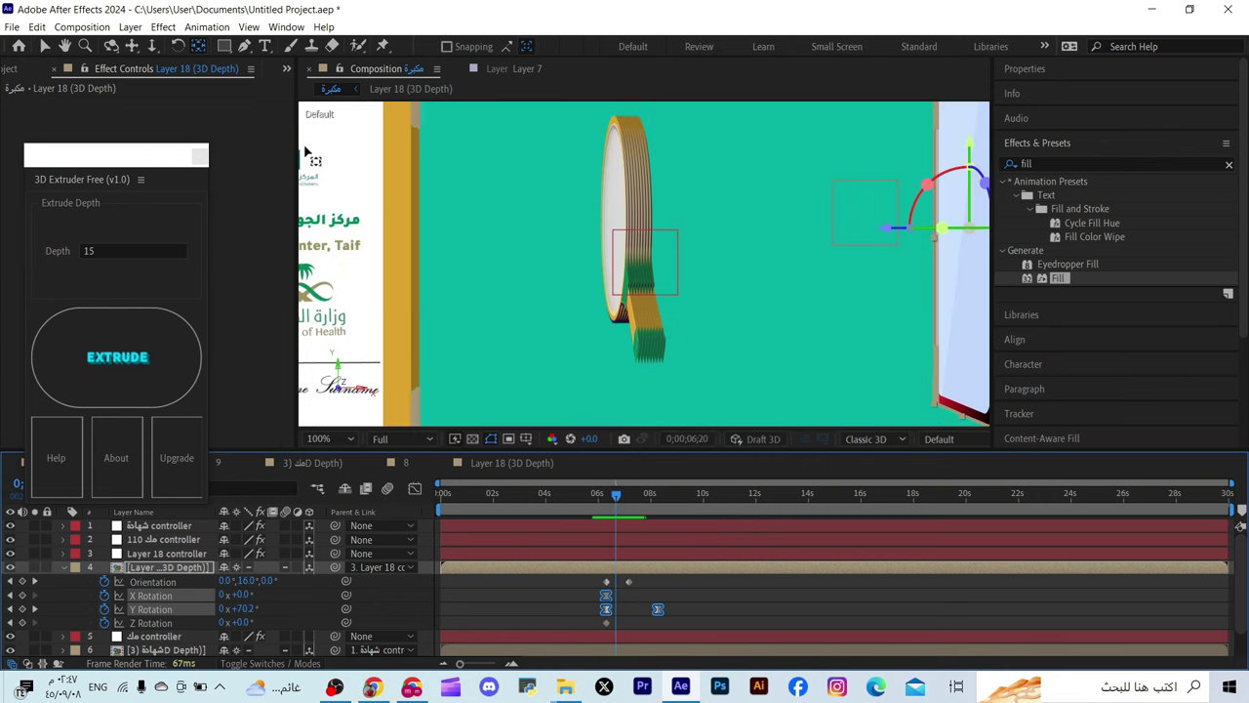
{"action": "left_click", "coordinate": [64, 46]}
{"action": "left_click_drag", "start_coordinate": [928, 244], "coordinate": [664, 243]}
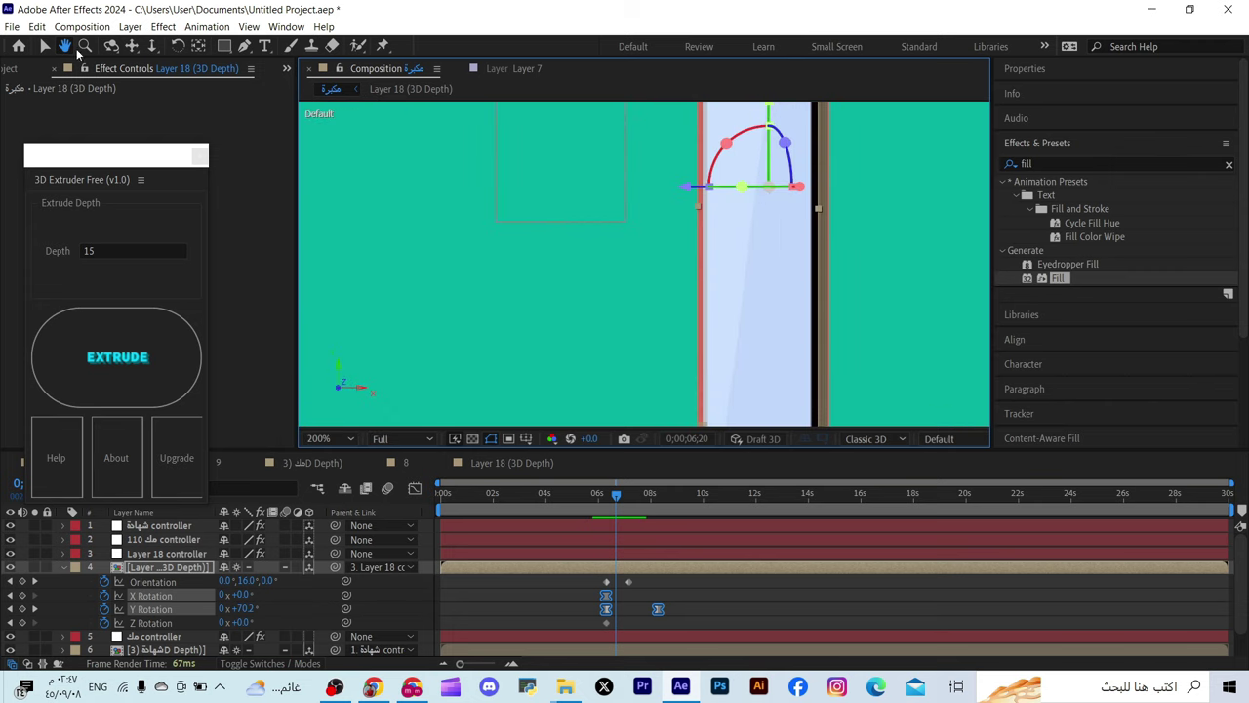
{"action": "key", "text": "v"}
{"action": "left_click", "coordinate": [882, 164]}
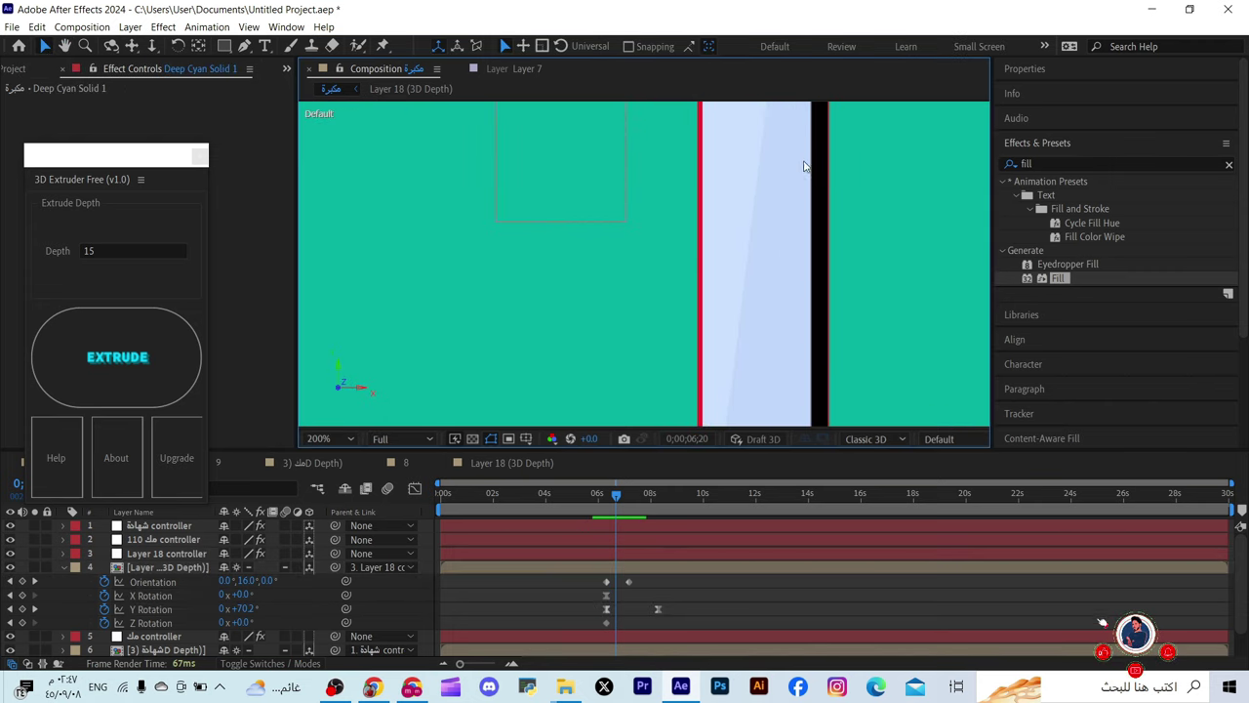
{"action": "key", "text": "comma"}
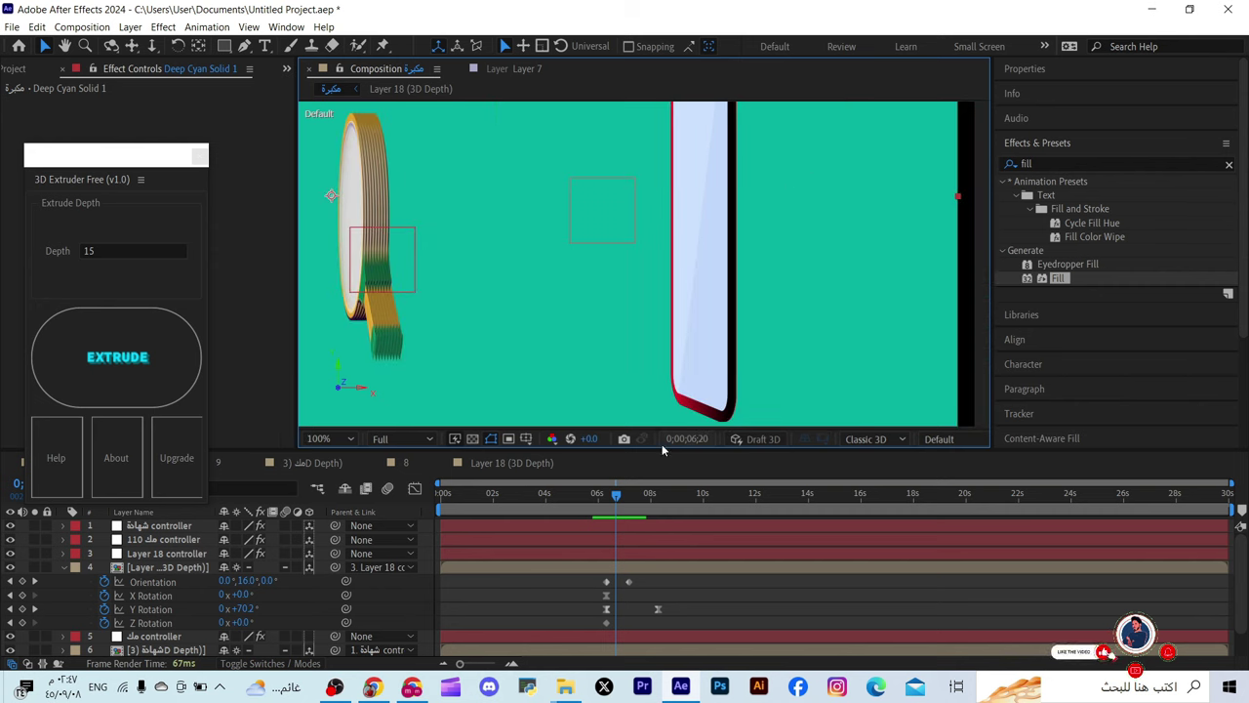
Scrub through the phone's rotation between about 6 and 8 seconds and play the animation back from 0;00;06;20
{"action": "left_click_drag", "start_coordinate": [611, 498], "coordinate": [644, 500]}
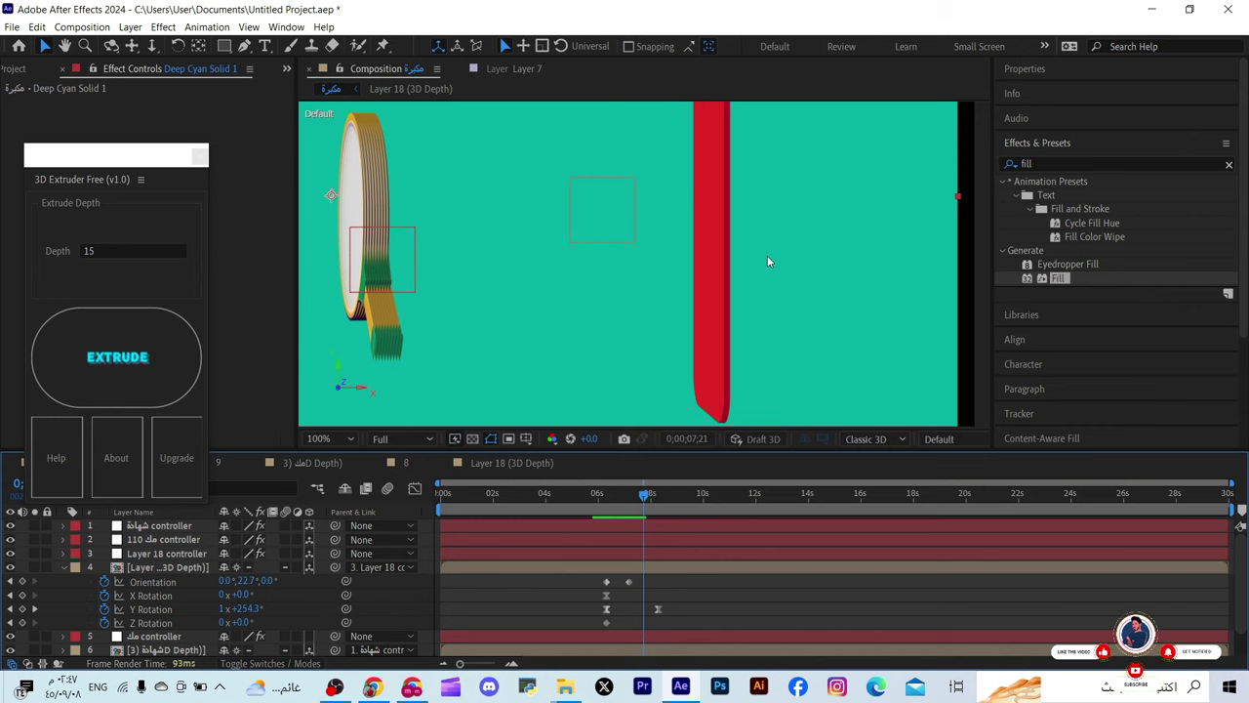
{"action": "left_click", "coordinate": [653, 568]}
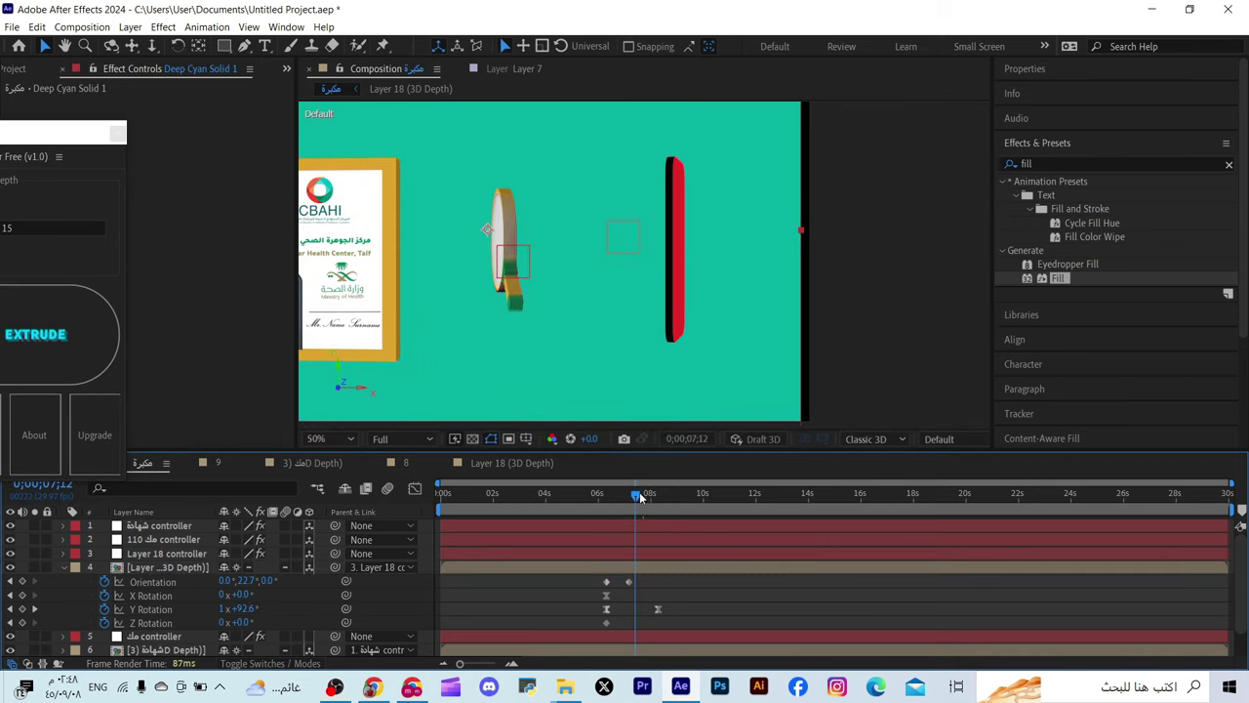
{"action": "left_click_drag", "start_coordinate": [639, 497], "coordinate": [617, 497]}
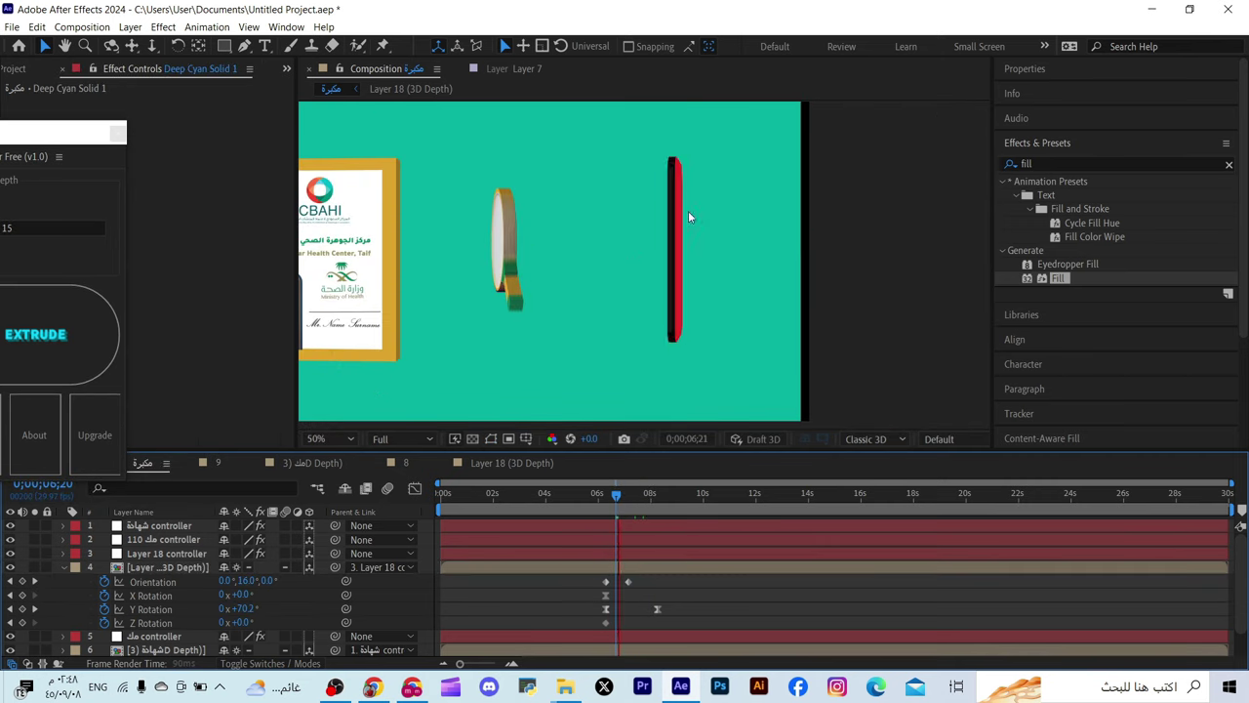
{"action": "key", "text": "space"}
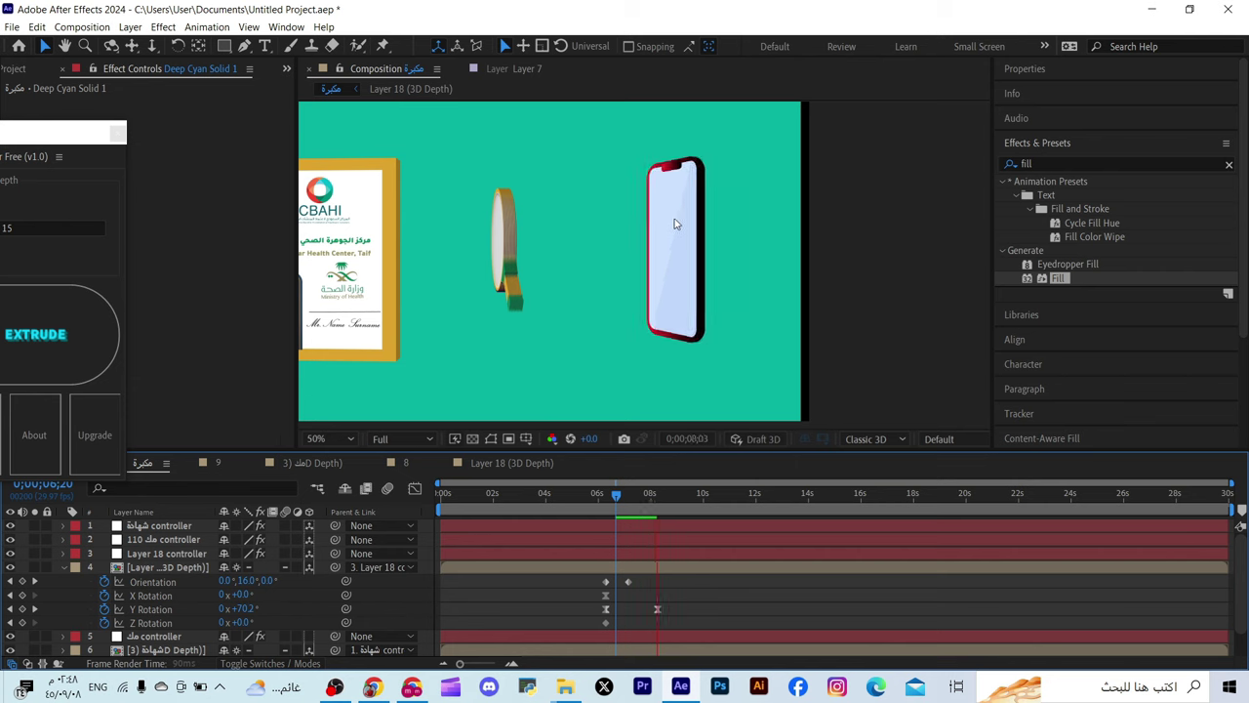
{"action": "key", "text": "space"}
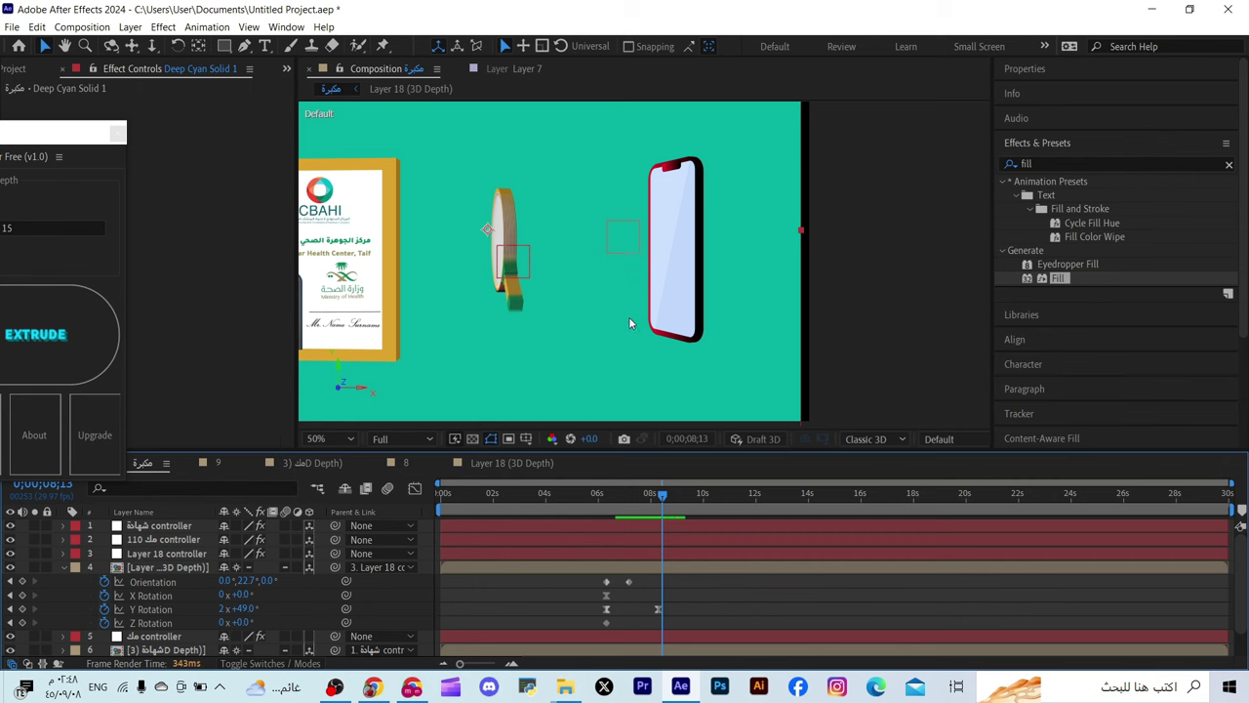
{"action": "left_click_drag", "start_coordinate": [663, 499], "coordinate": [642, 475]}
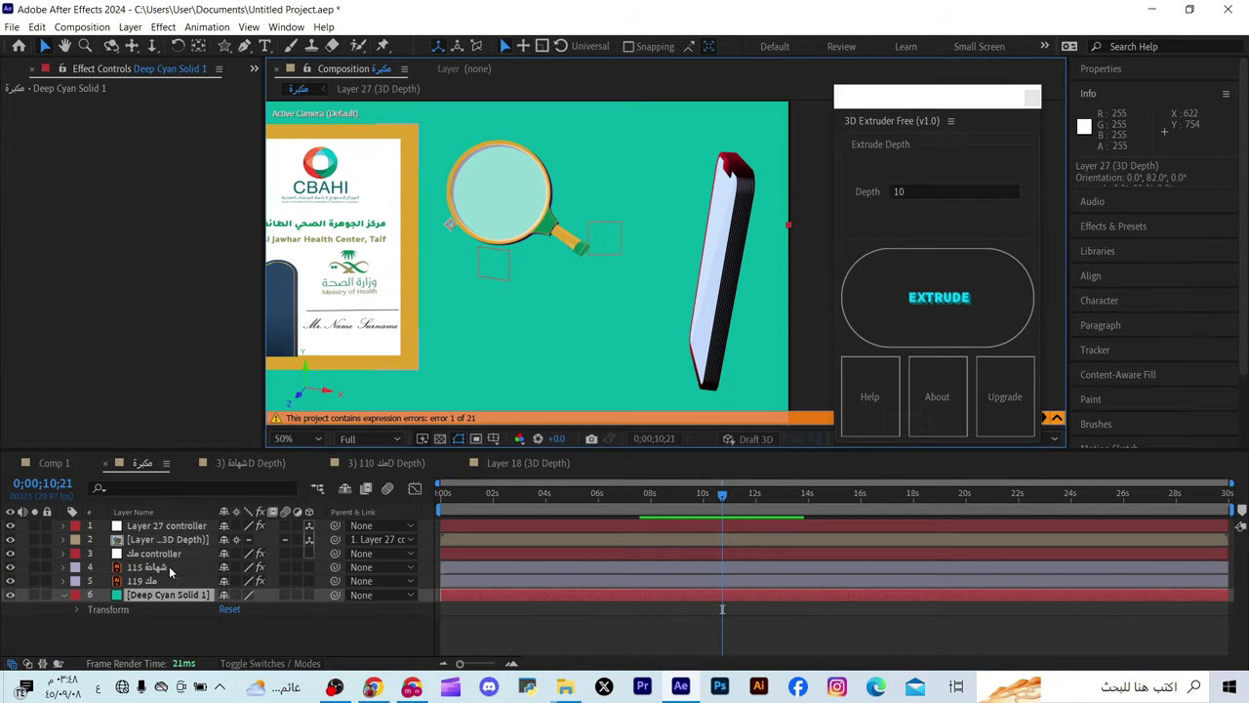
Make the magnifying glass layer 3D and turn it slightly in 3D space
{"action": "left_click", "coordinate": [159, 581]}
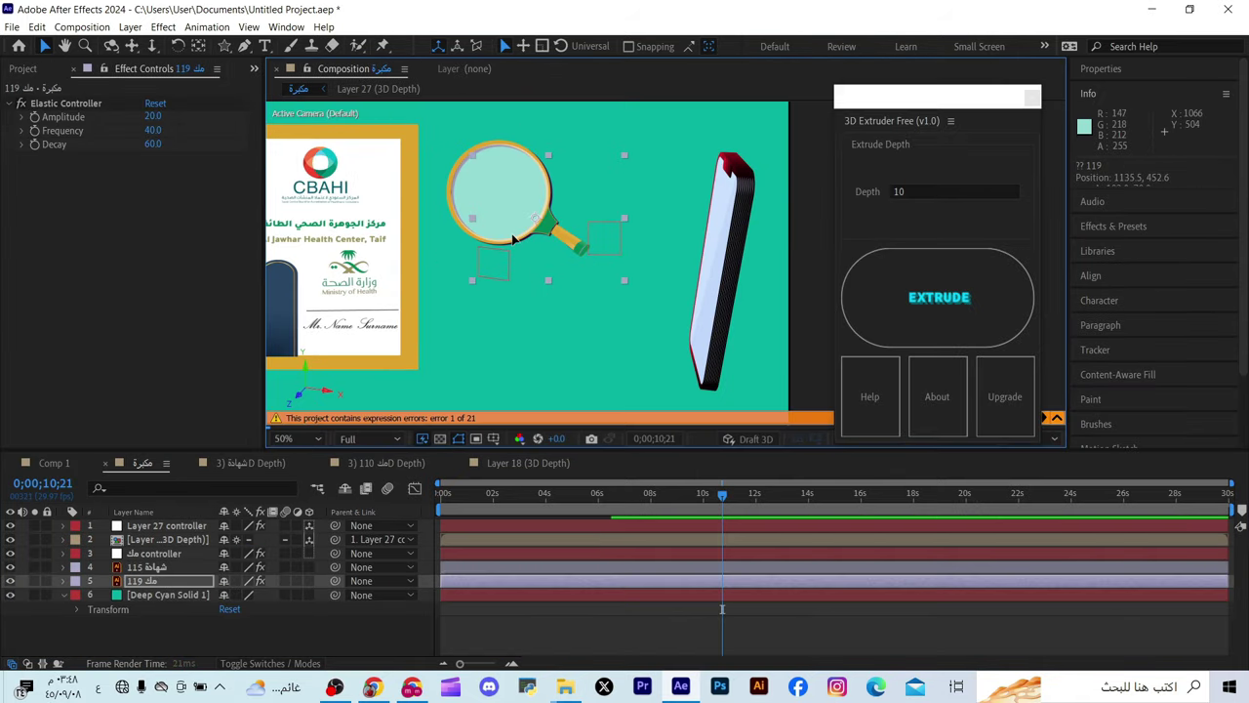
{"action": "left_click", "coordinate": [308, 580]}
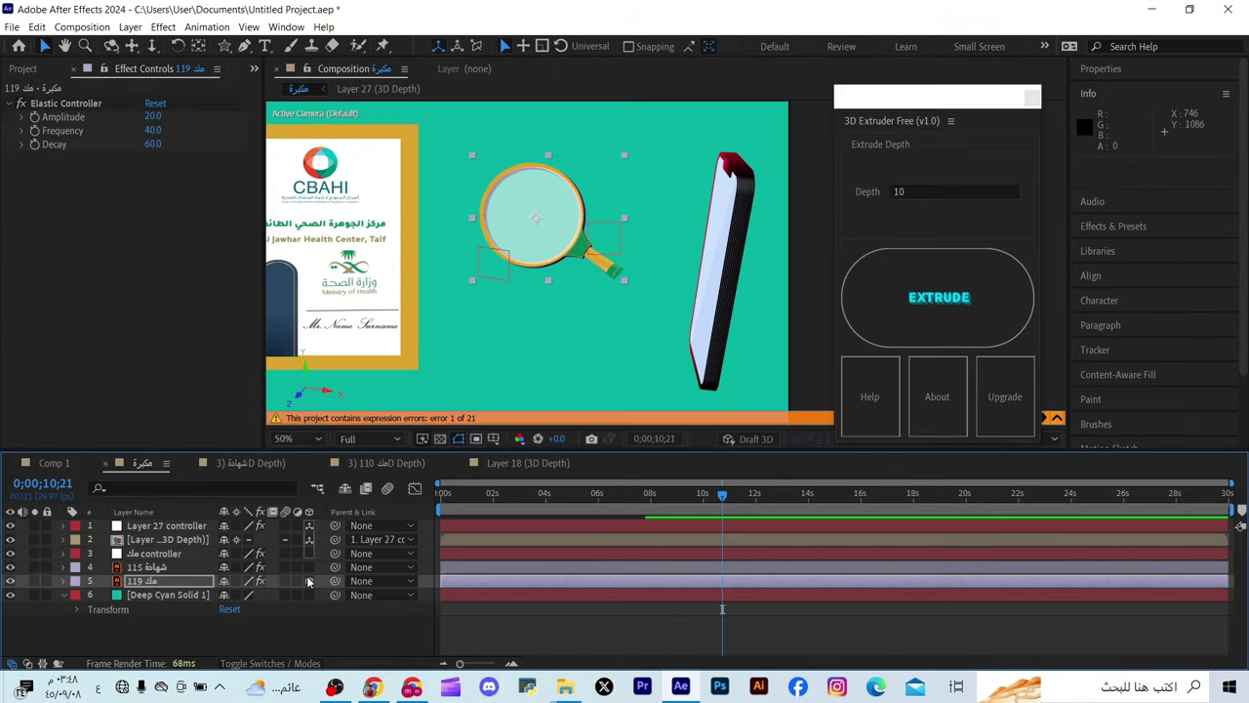
{"action": "left_click_drag", "start_coordinate": [585, 210], "coordinate": [625, 288]}
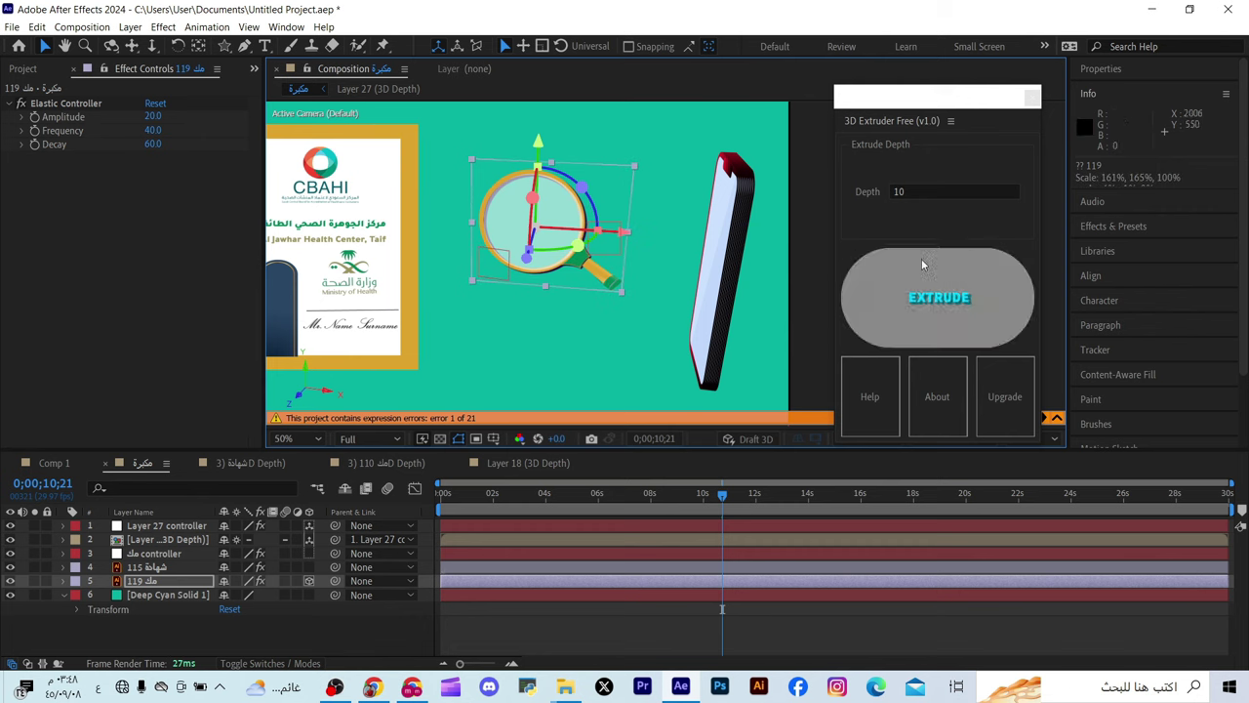
Extrude the magnifying glass layer with a depth of 10
{"action": "left_click", "coordinate": [905, 191]}
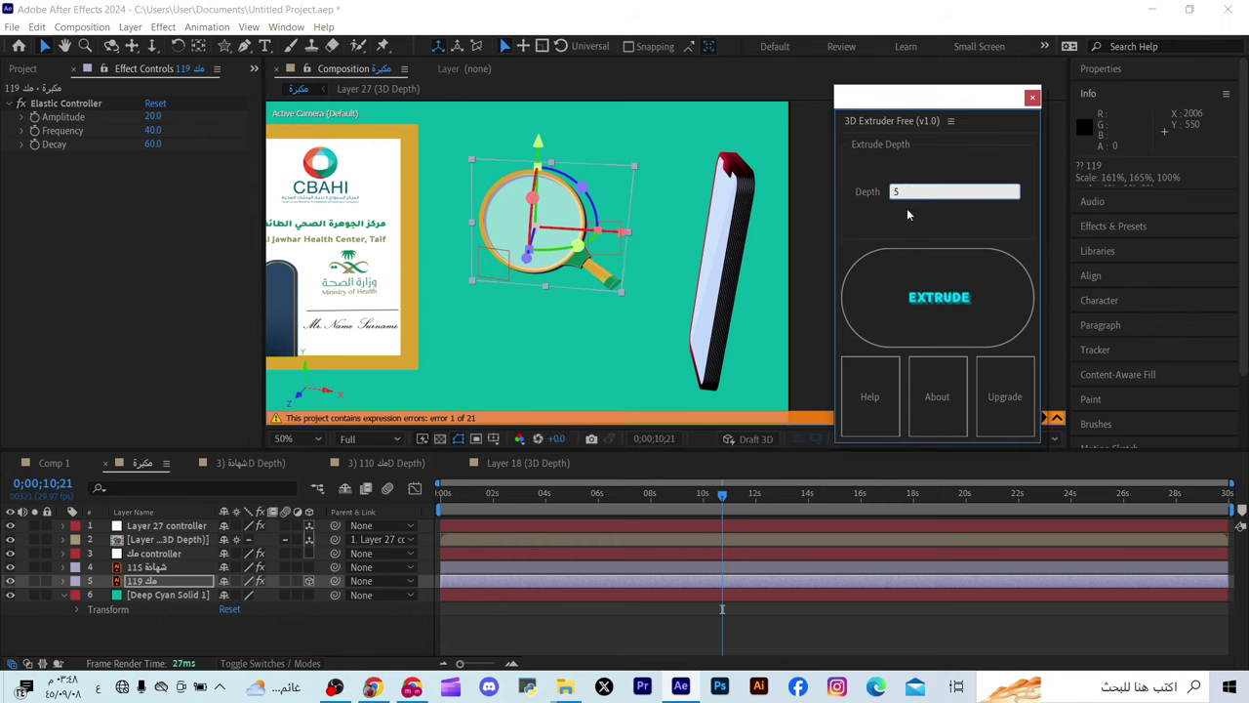
{"action": "double_click", "coordinate": [908, 190]}
{"action": "left_click", "coordinate": [932, 292]}
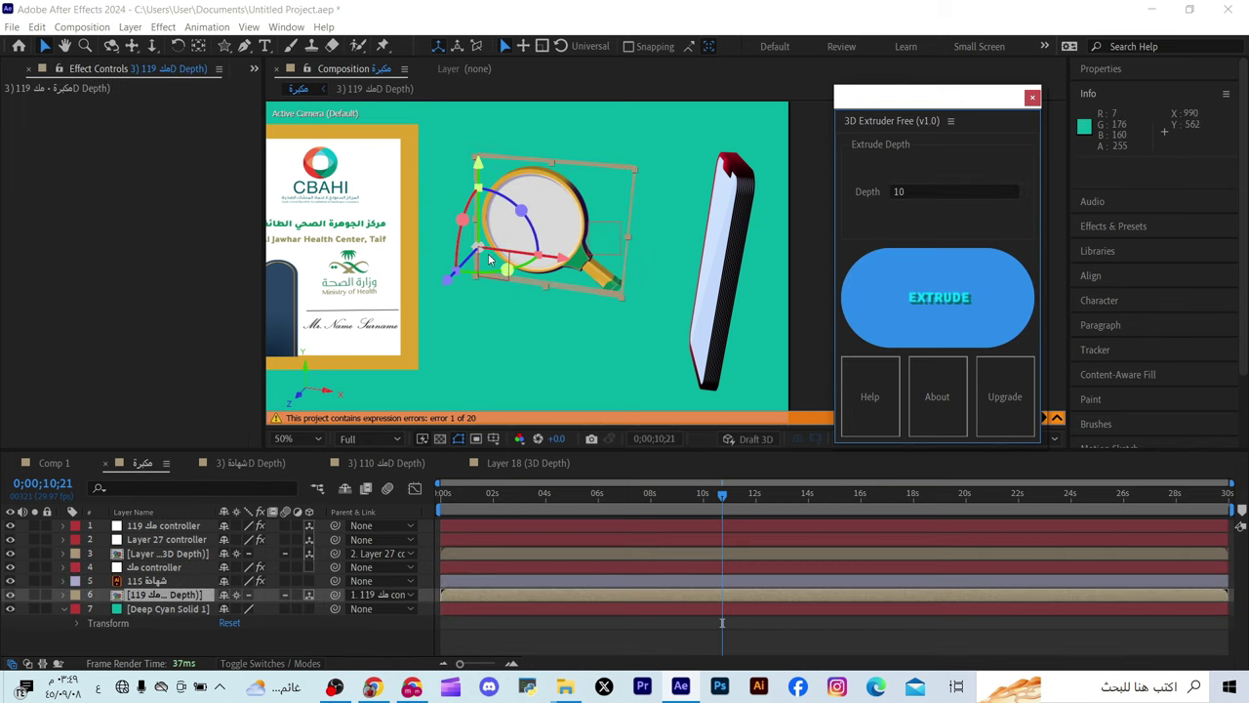
Move the extruded magnifying glass's anchor point to the middle of the lens, at a position of about 158, -83.6
{"action": "left_click", "coordinate": [199, 45]}
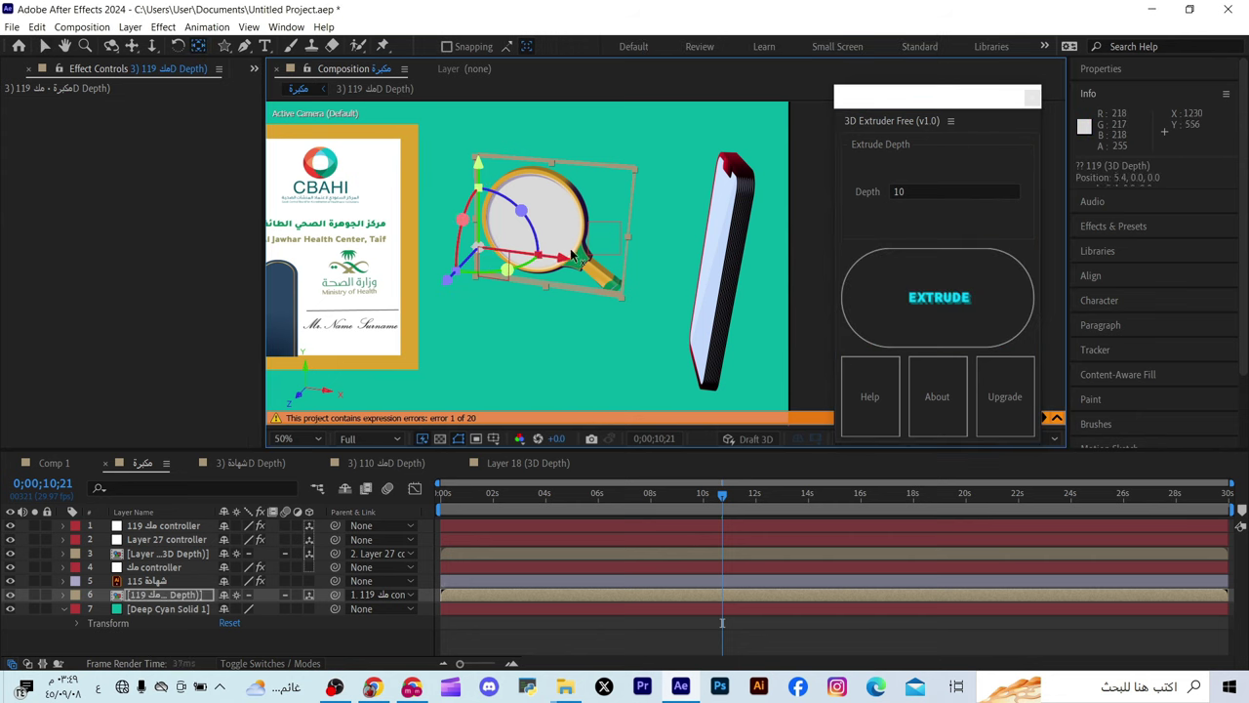
{"action": "left_click_drag", "start_coordinate": [573, 256], "coordinate": [582, 283]}
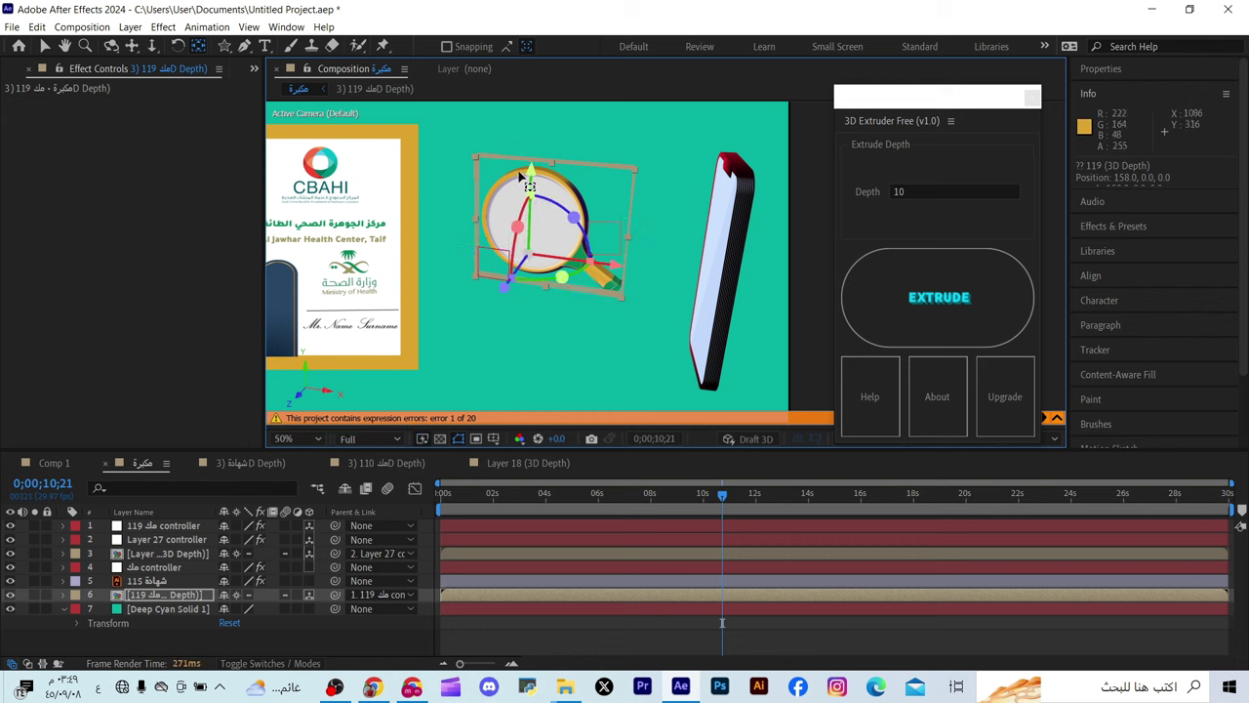
{"action": "left_click_drag", "start_coordinate": [528, 181], "coordinate": [536, 132]}
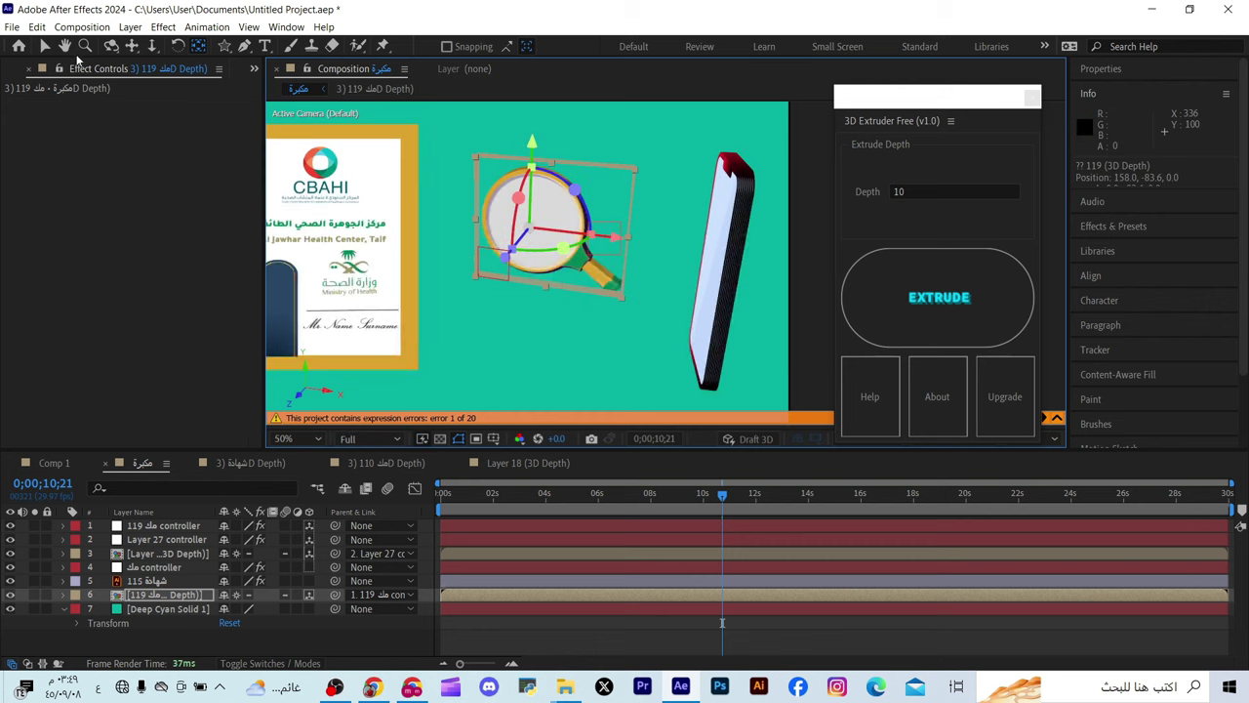
{"action": "left_click", "coordinate": [49, 49]}
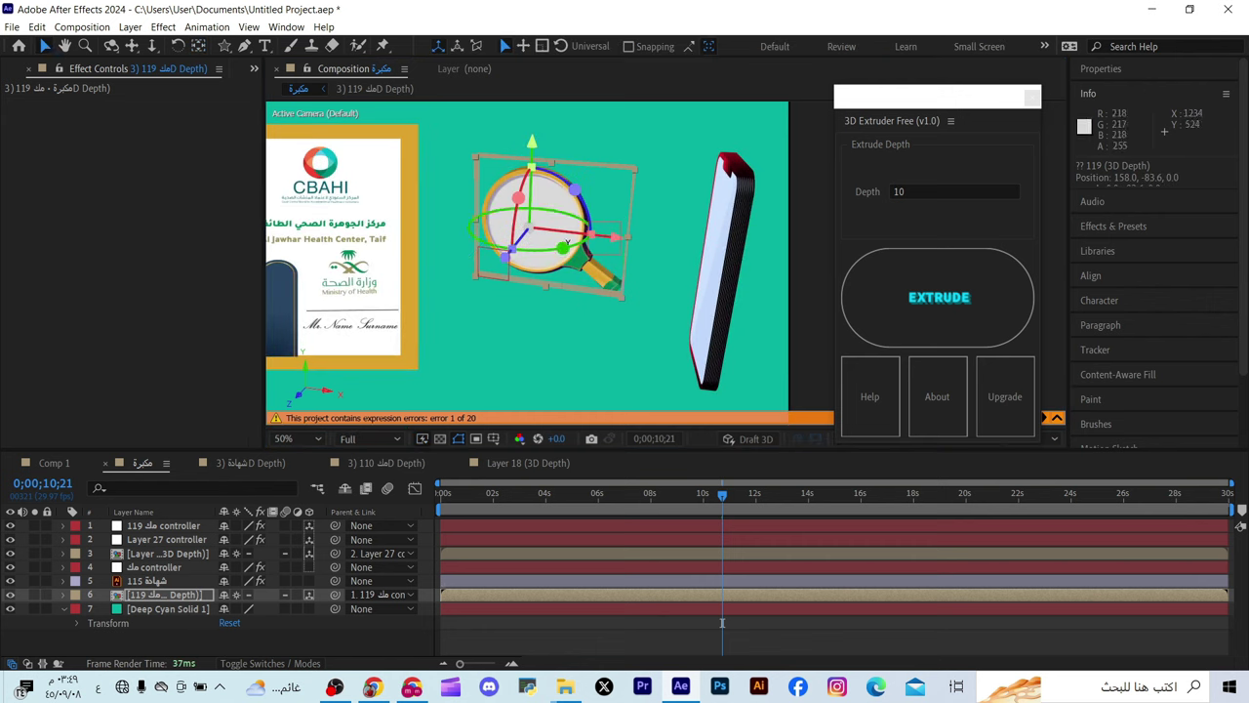
Rotate the extruded magnifying glass to a Y orientation of about 54.6° and inspect its thickness
{"action": "left_click_drag", "start_coordinate": [566, 242], "coordinate": [493, 249]}
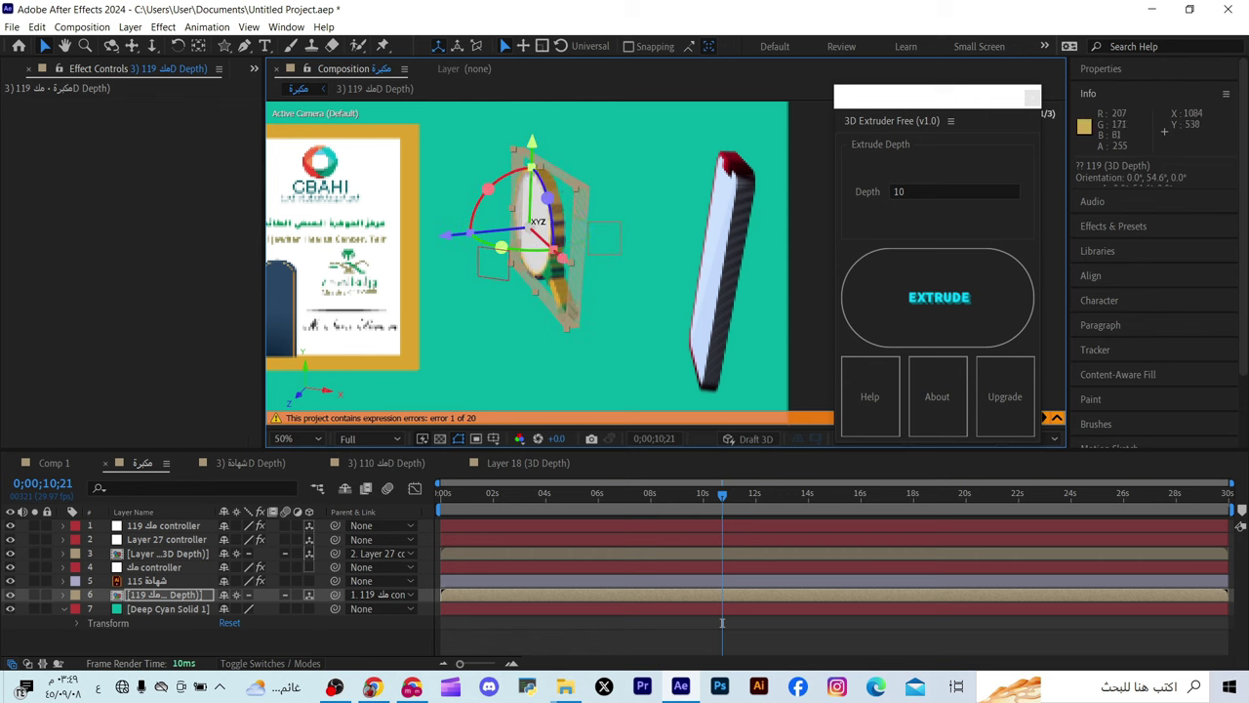
{"action": "left_click", "coordinate": [605, 168]}
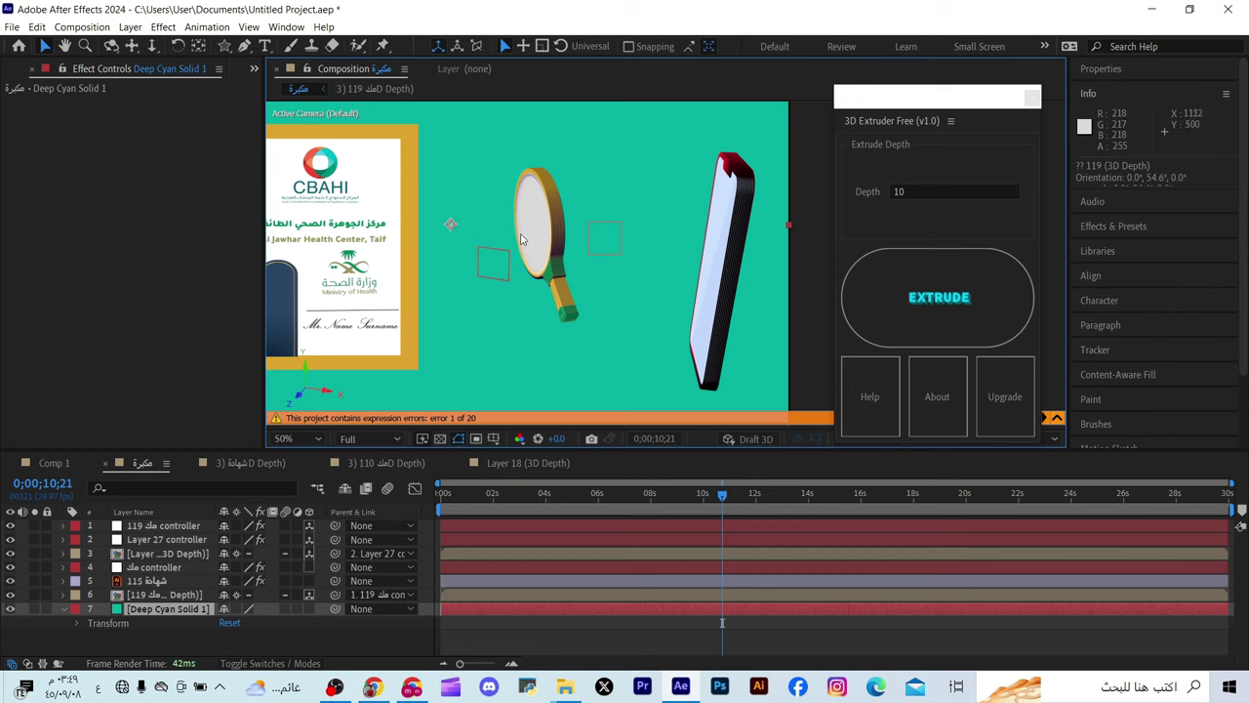
{"action": "scroll", "coordinate": [522, 237], "scroll_direction": "down", "scroll_amount": 3}
{"action": "scroll", "coordinate": [543, 230], "scroll_direction": "up", "scroll_amount": 3}
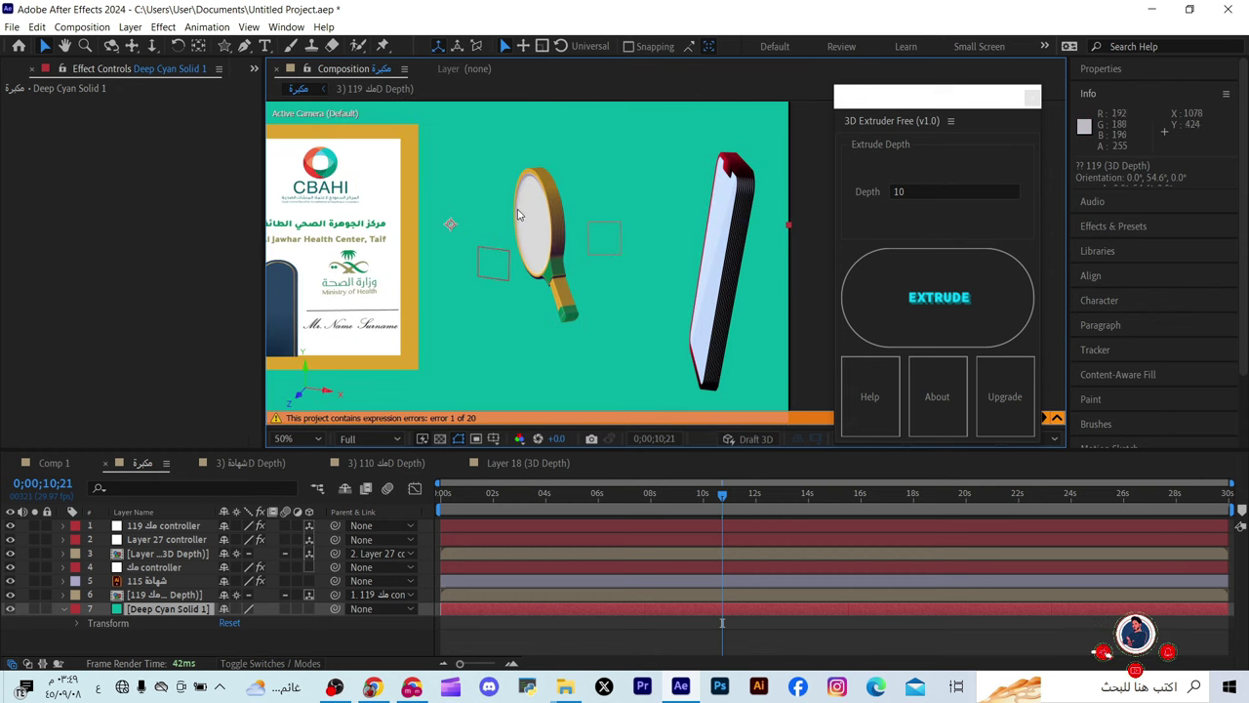
{"action": "scroll", "coordinate": [555, 251], "scroll_direction": "down", "scroll_amount": 2}
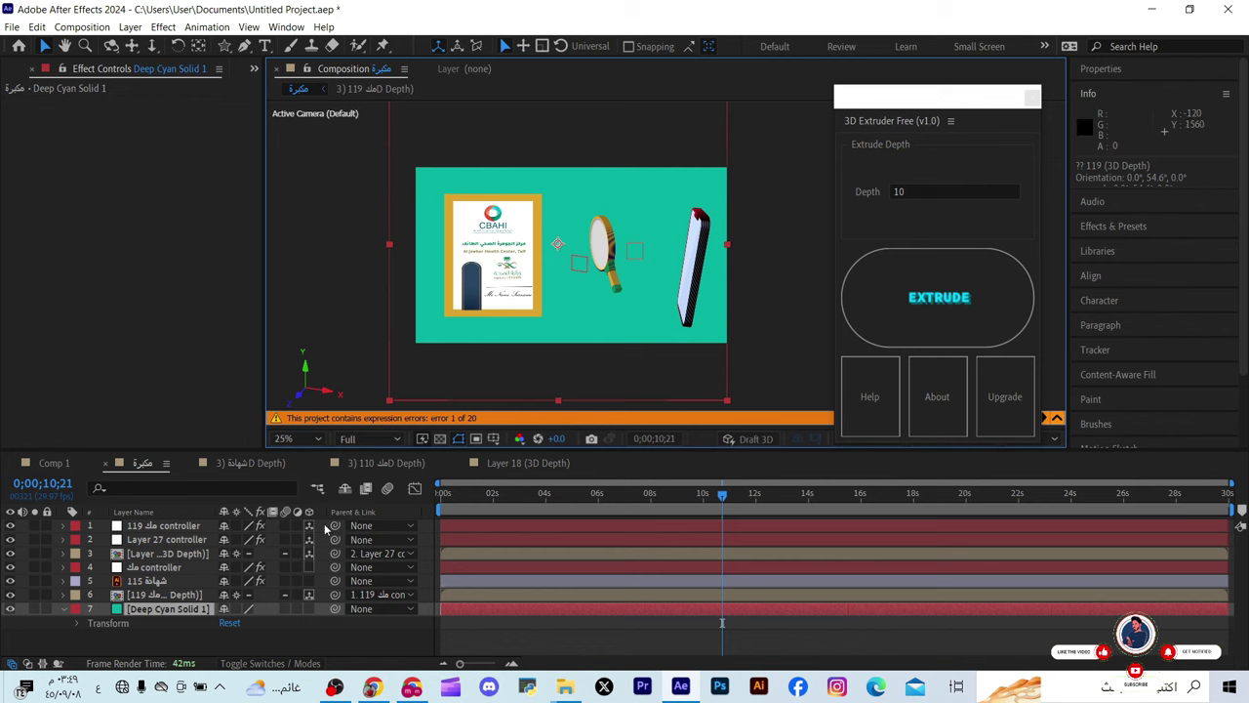
Make the certificate layer 3D and rotate it to a Y orientation of about 29.6°
{"action": "left_click", "coordinate": [493, 255]}
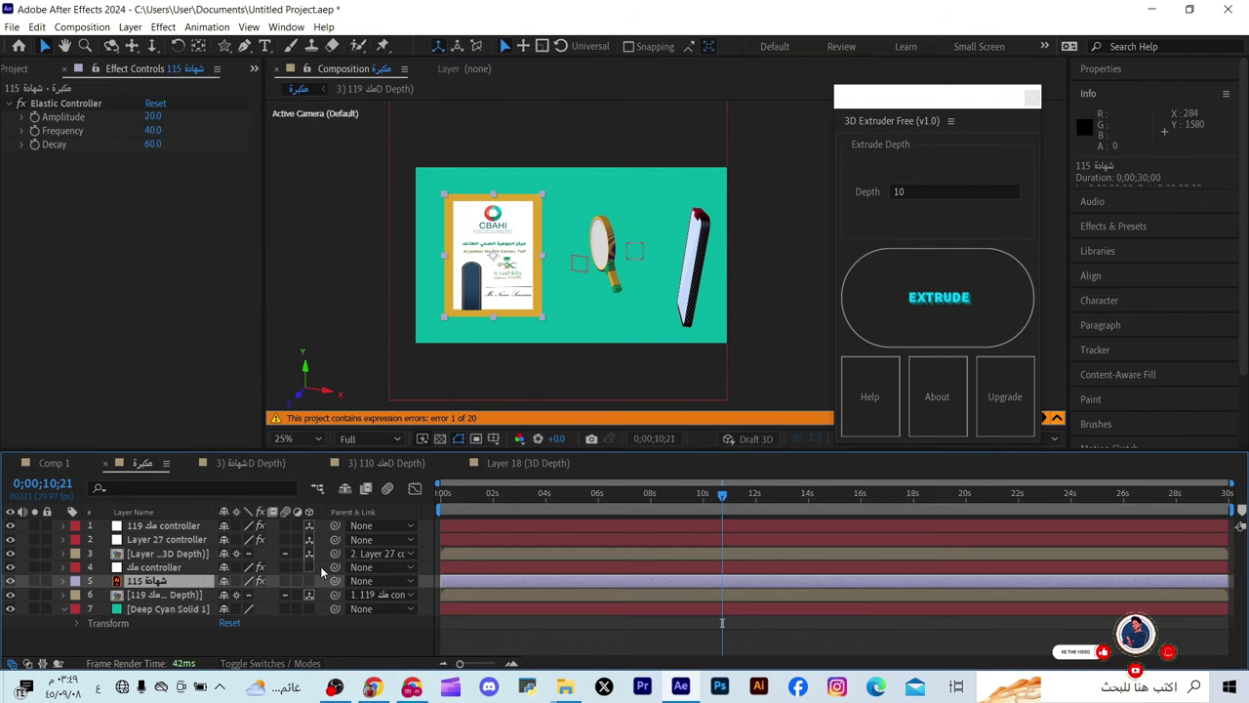
{"action": "key", "text": "w"}
{"action": "left_click_drag", "start_coordinate": [486, 331], "coordinate": [469, 270]}
{"action": "key", "text": "period"}
{"action": "key", "text": "period"}
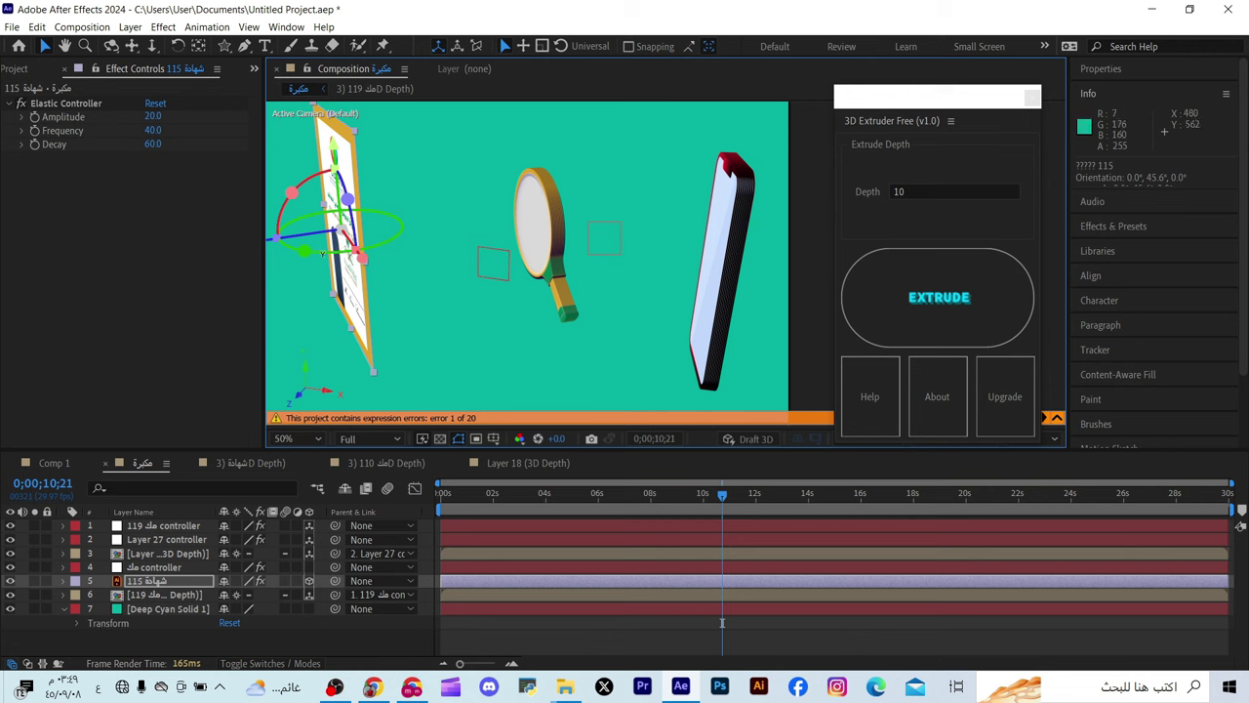
{"action": "left_click_drag", "start_coordinate": [305, 252], "coordinate": [275, 256]}
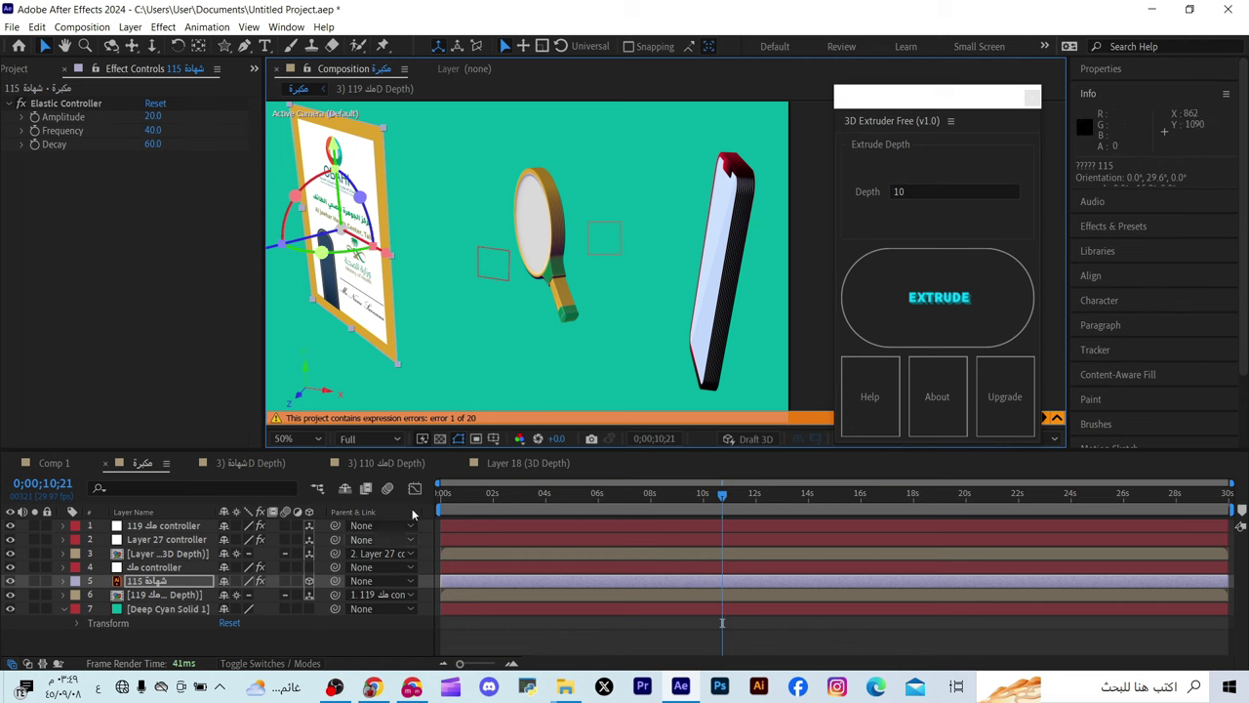
Extrude the certificate layer with a depth of 10
{"action": "left_click", "coordinate": [907, 313]}
{"action": "left_click", "coordinate": [908, 312]}
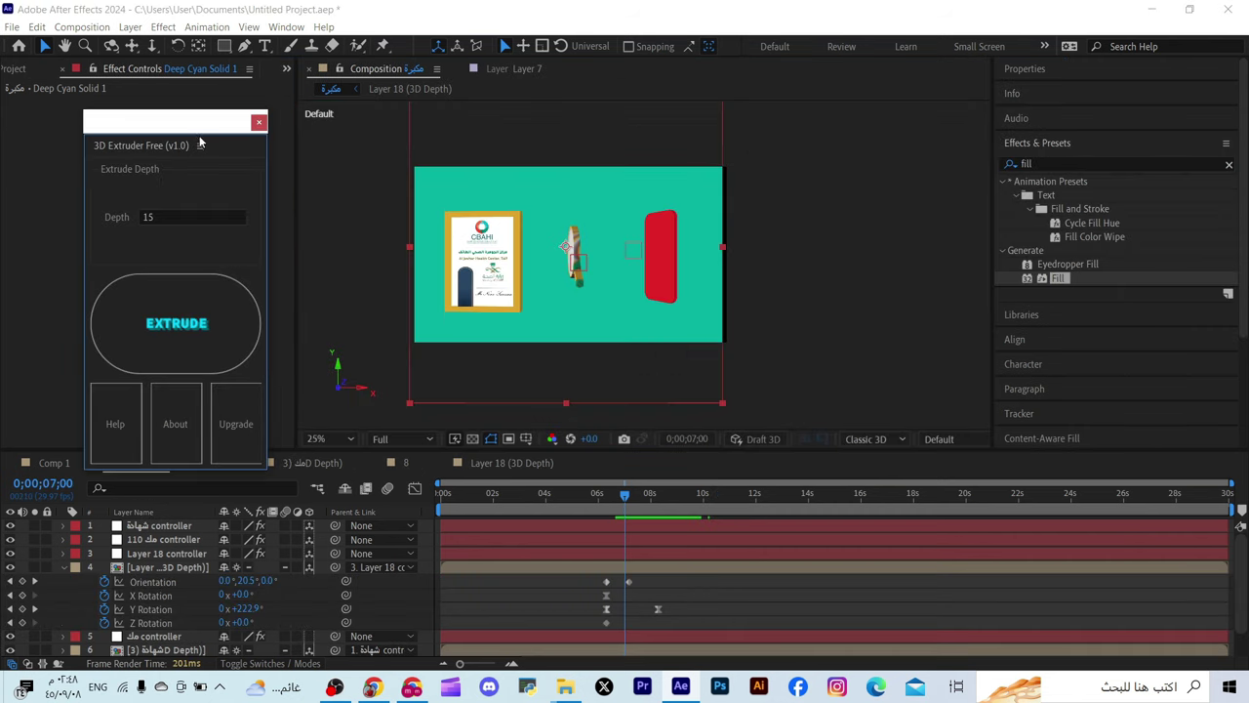
Close After Effects without saving the changes to Untitled Project.aep and refresh the desktop
{"action": "left_click_drag", "start_coordinate": [198, 124], "coordinate": [189, 114]}
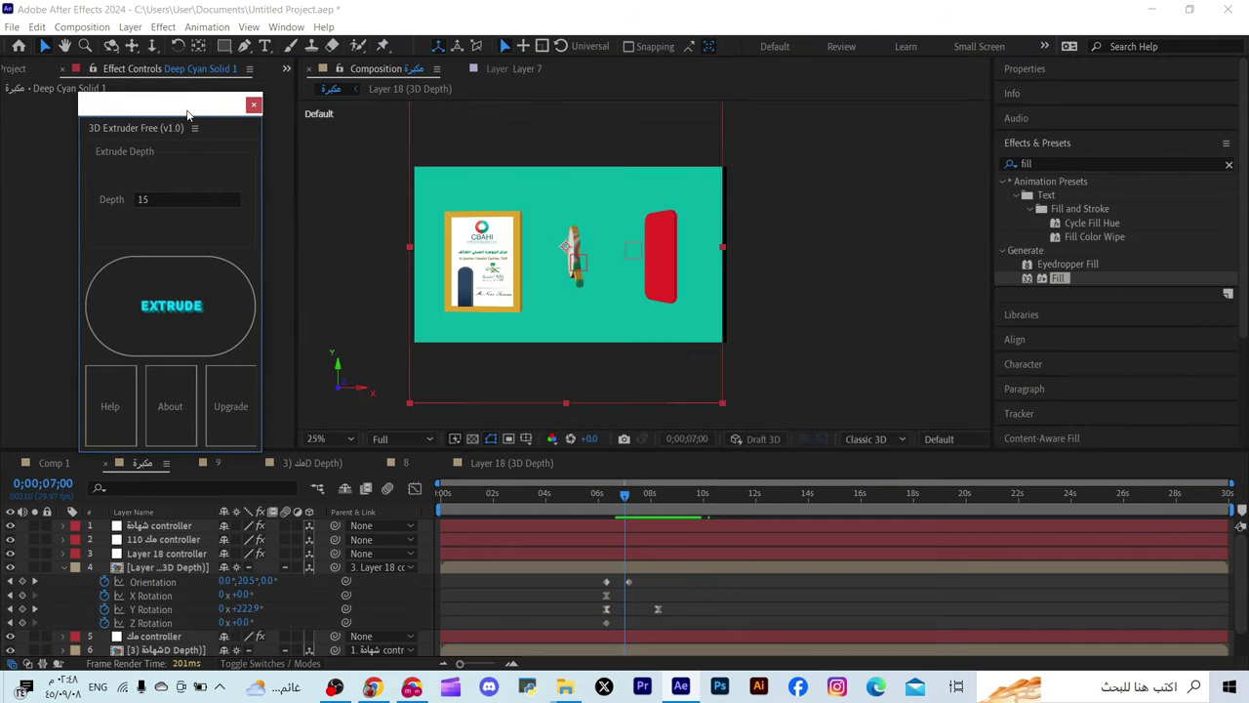
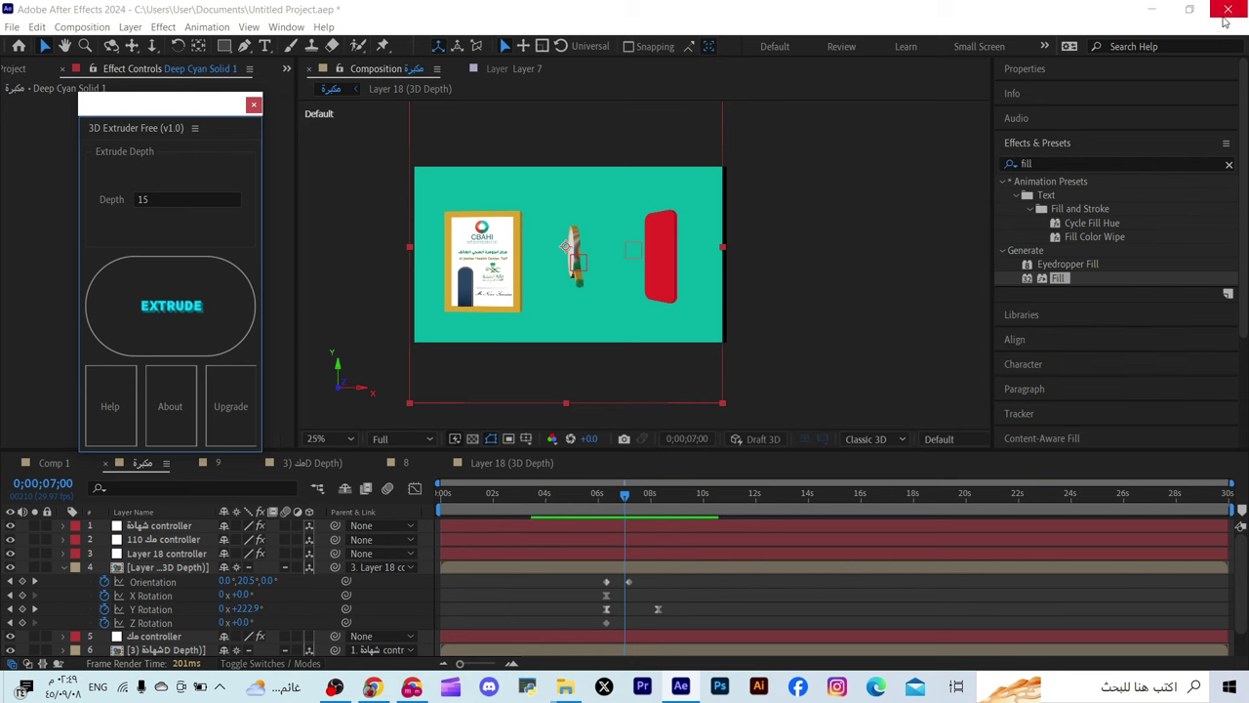
{"action": "left_click", "coordinate": [1225, 18]}
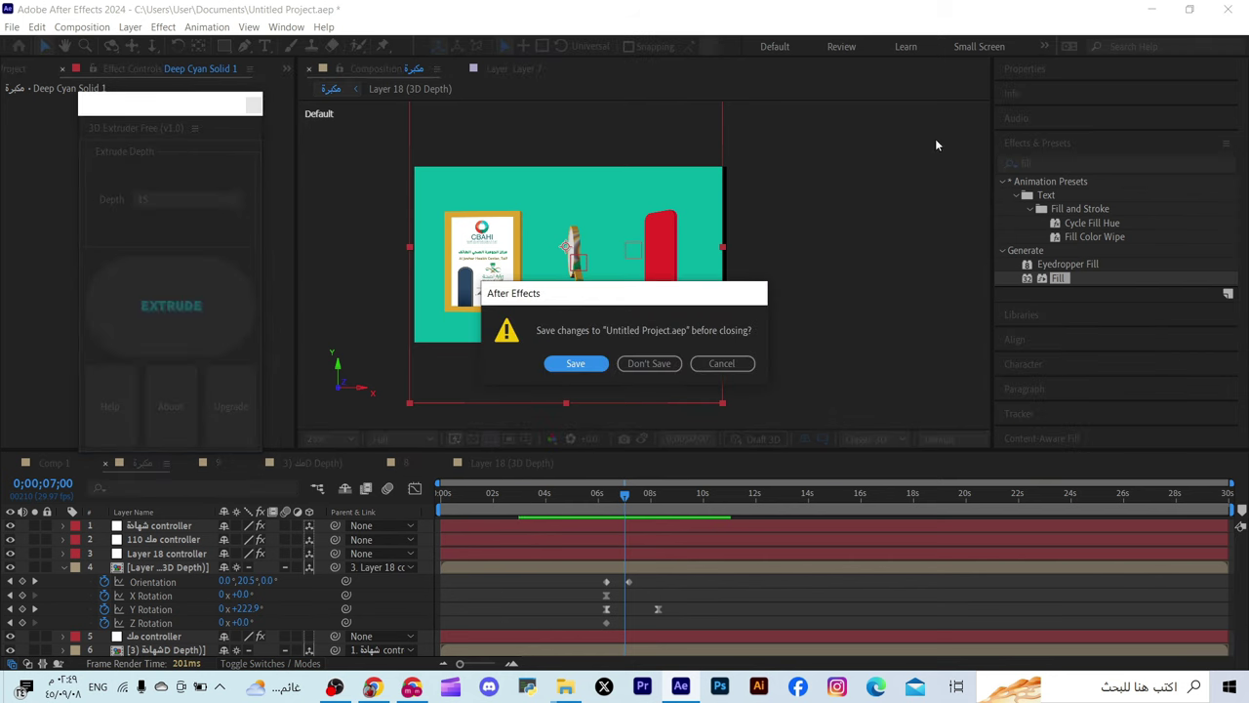
{"action": "left_click", "coordinate": [649, 363]}
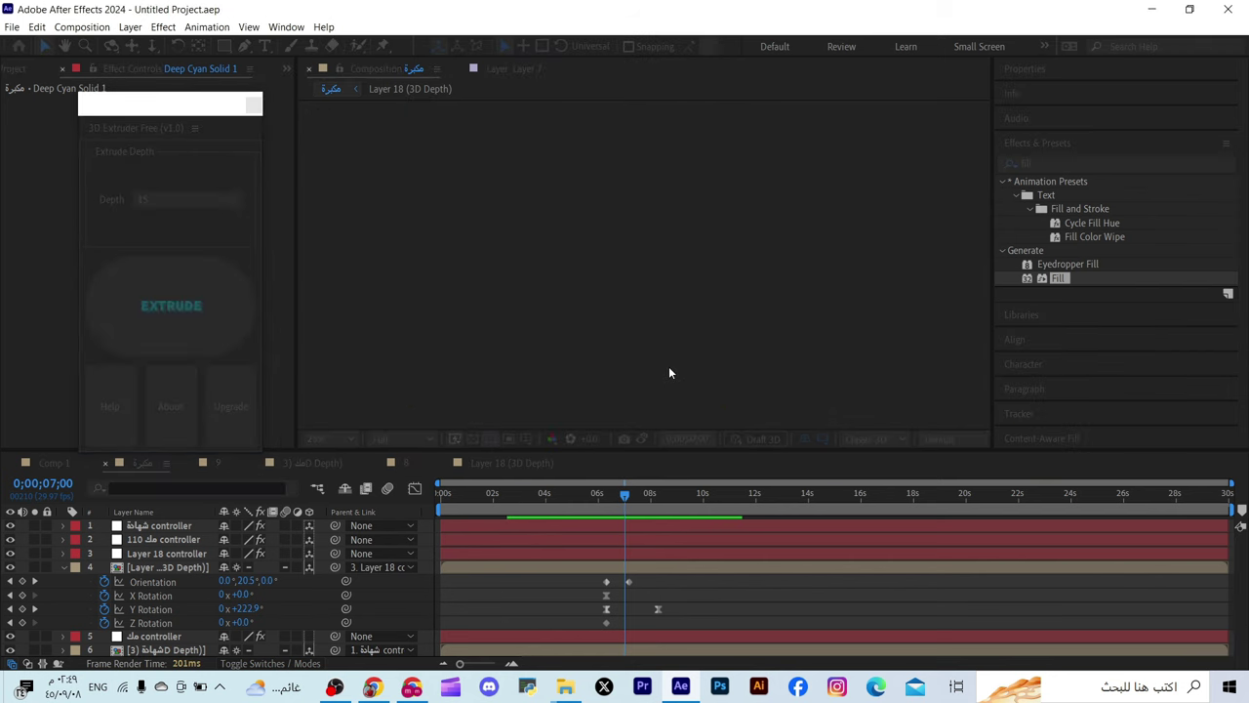
{"action": "right_click", "coordinate": [712, 166]}
{"action": "left_click", "coordinate": [736, 202]}
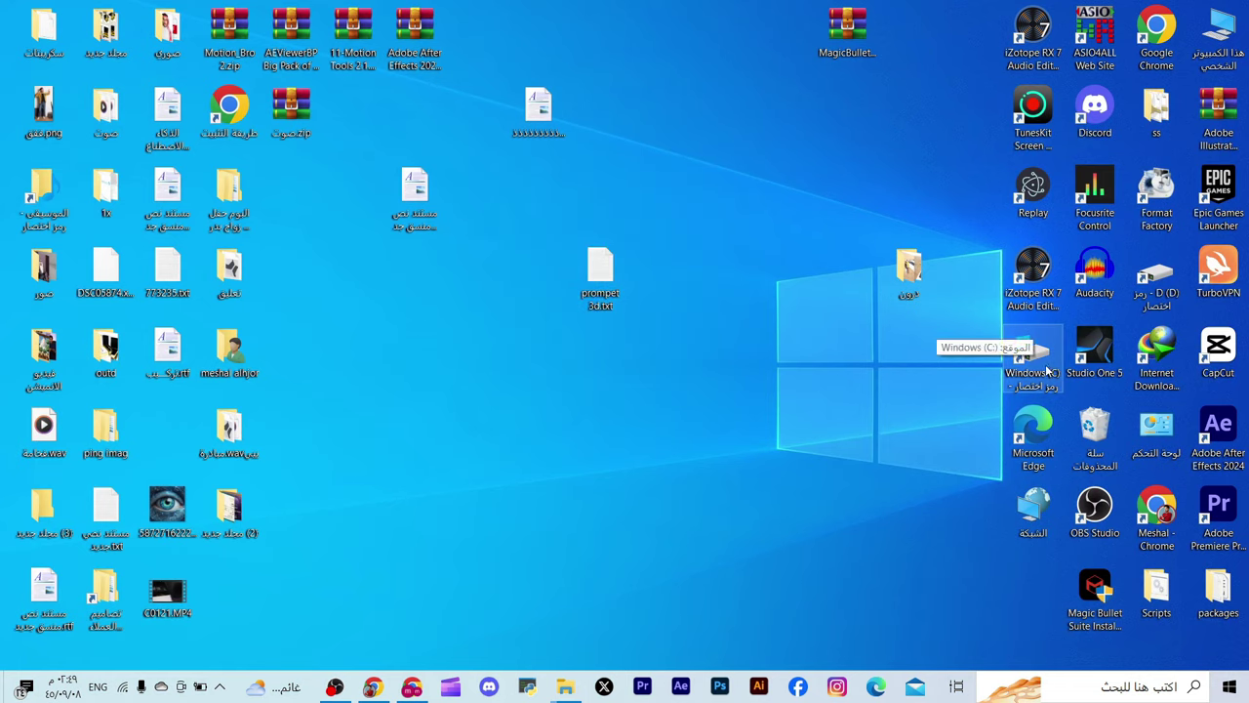
Open the file location of the Adobe After Effects 2024 desktop shortcut in File Explorer
{"action": "right_click", "coordinate": [1221, 419]}
{"action": "left_click", "coordinate": [1207, 422]}
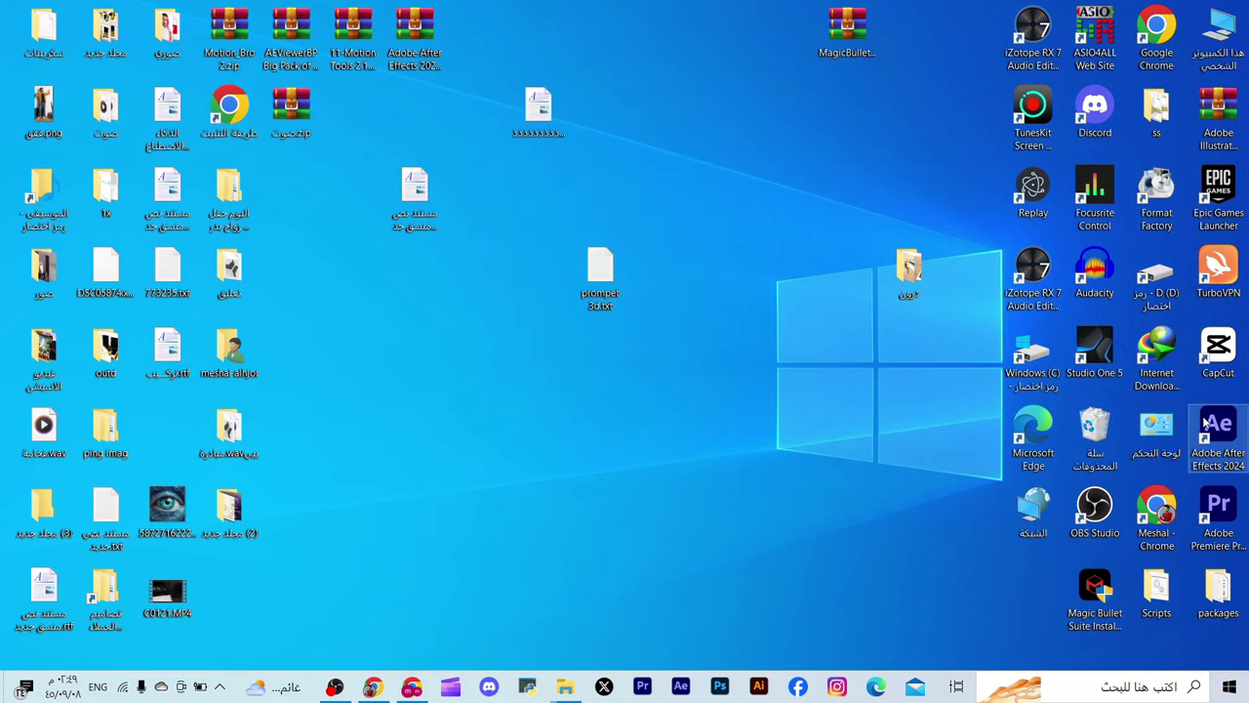
{"action": "right_click", "coordinate": [1211, 424]}
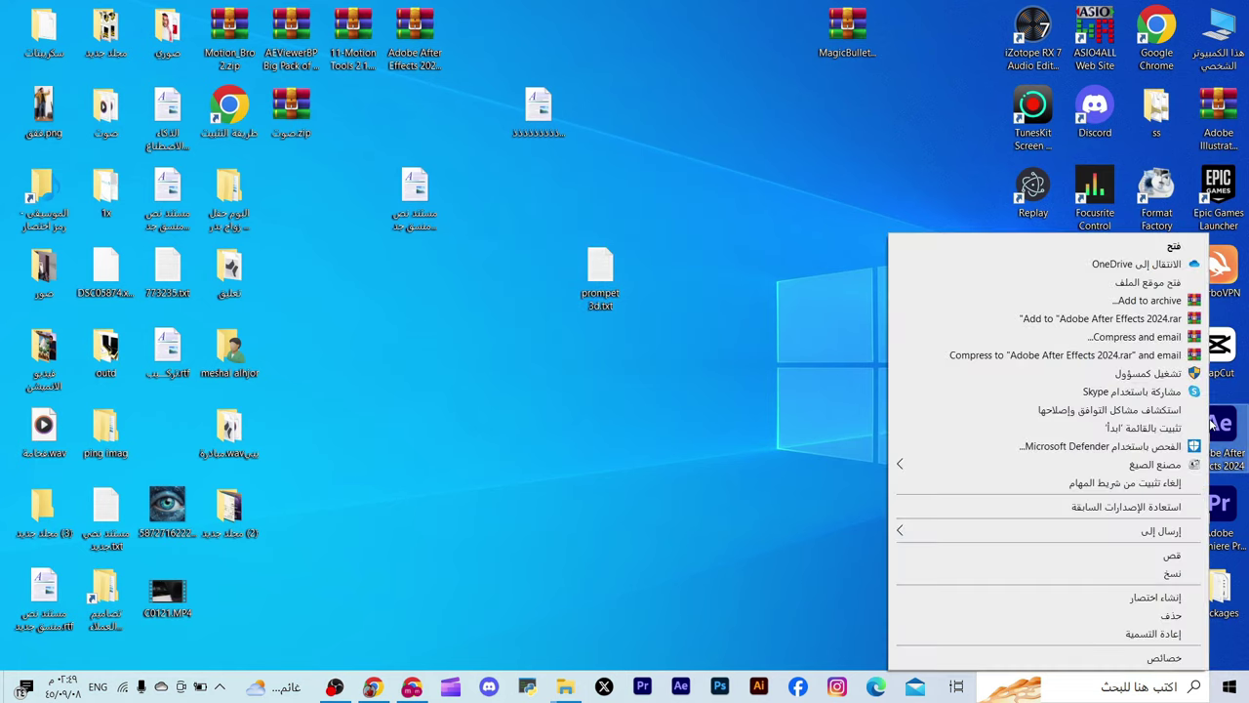
{"action": "left_click", "coordinate": [1149, 284]}
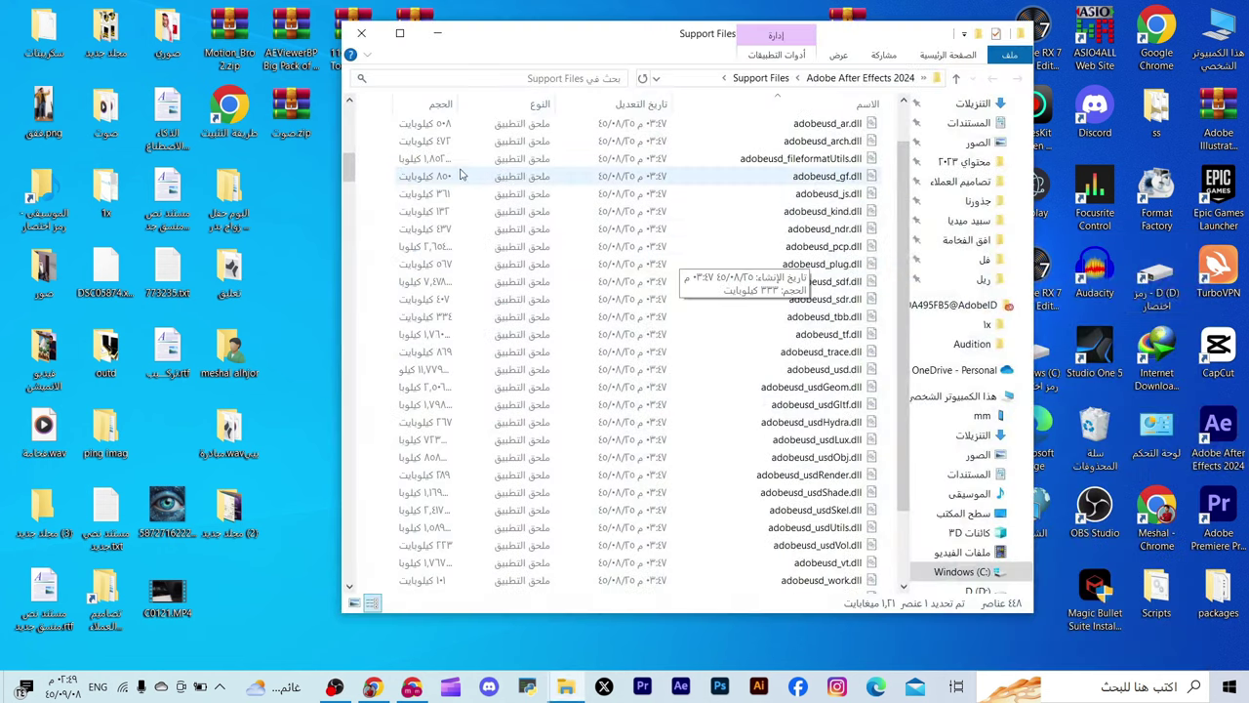
Open the ScriptUI Panels folder inside Scripts and select the Motion Tools 2.1.2.jsxbin file
{"action": "left_click_drag", "start_coordinate": [343, 172], "coordinate": [344, 110]}
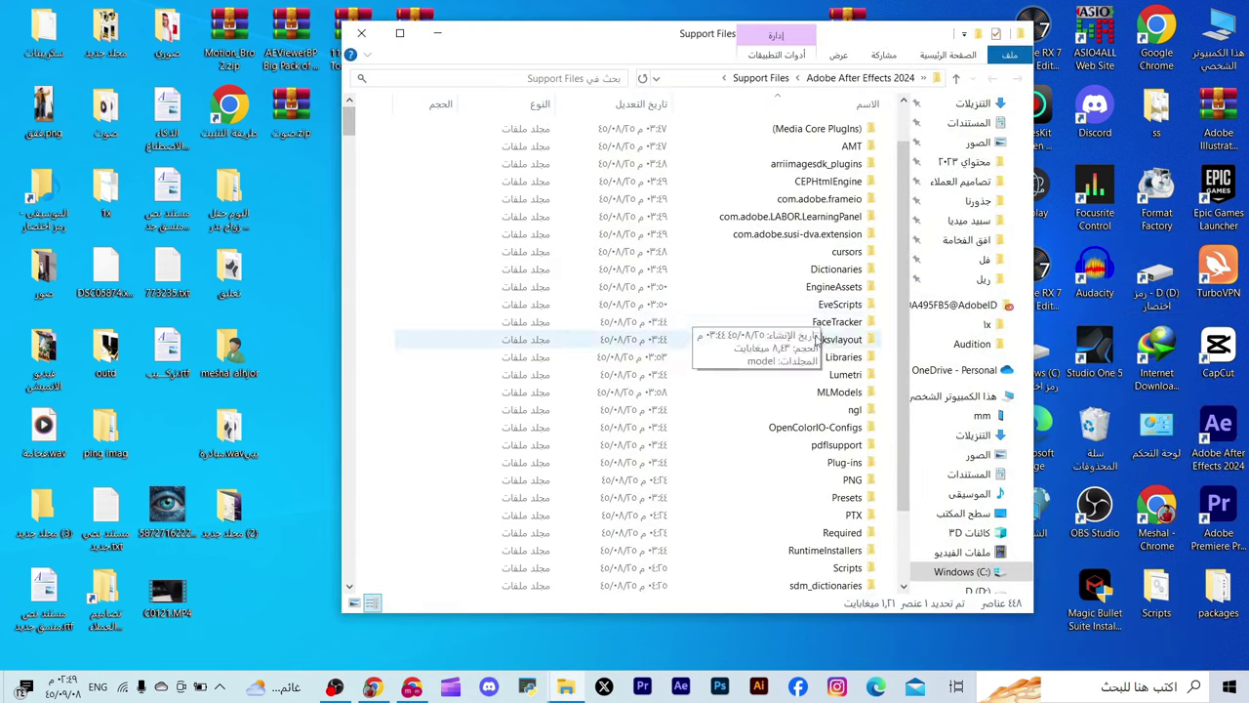
{"action": "double_click", "coordinate": [824, 567]}
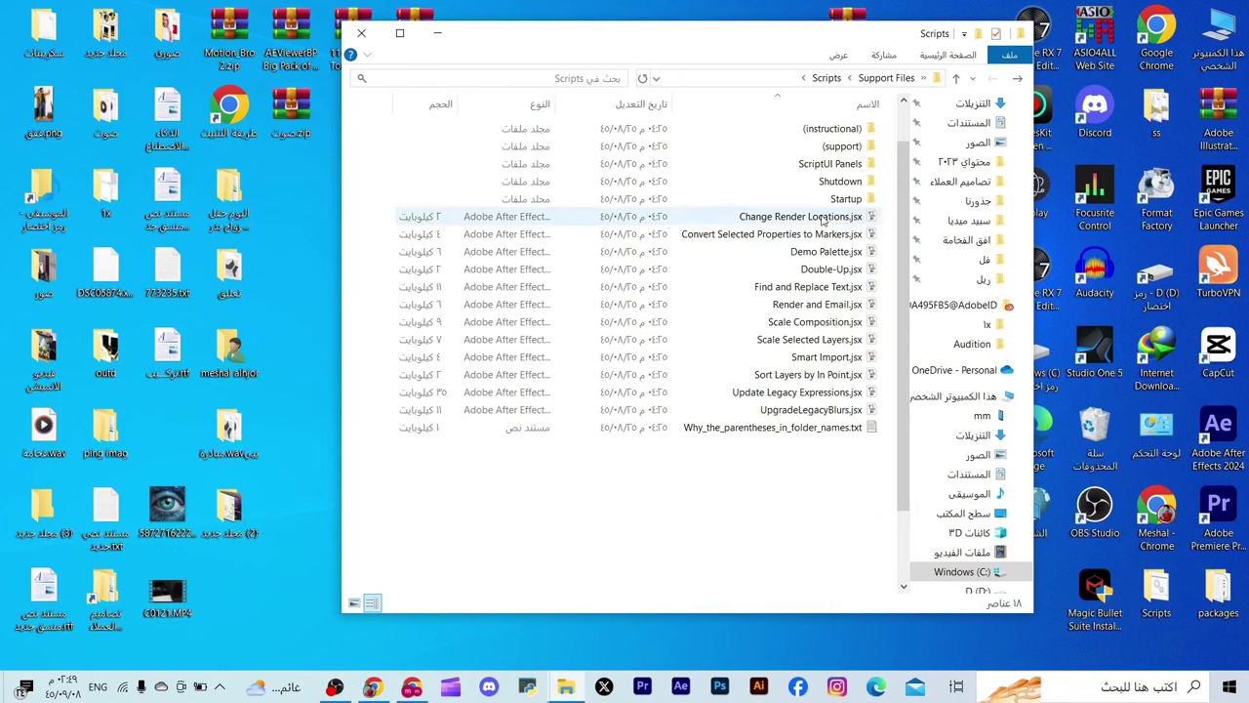
{"action": "double_click", "coordinate": [829, 163]}
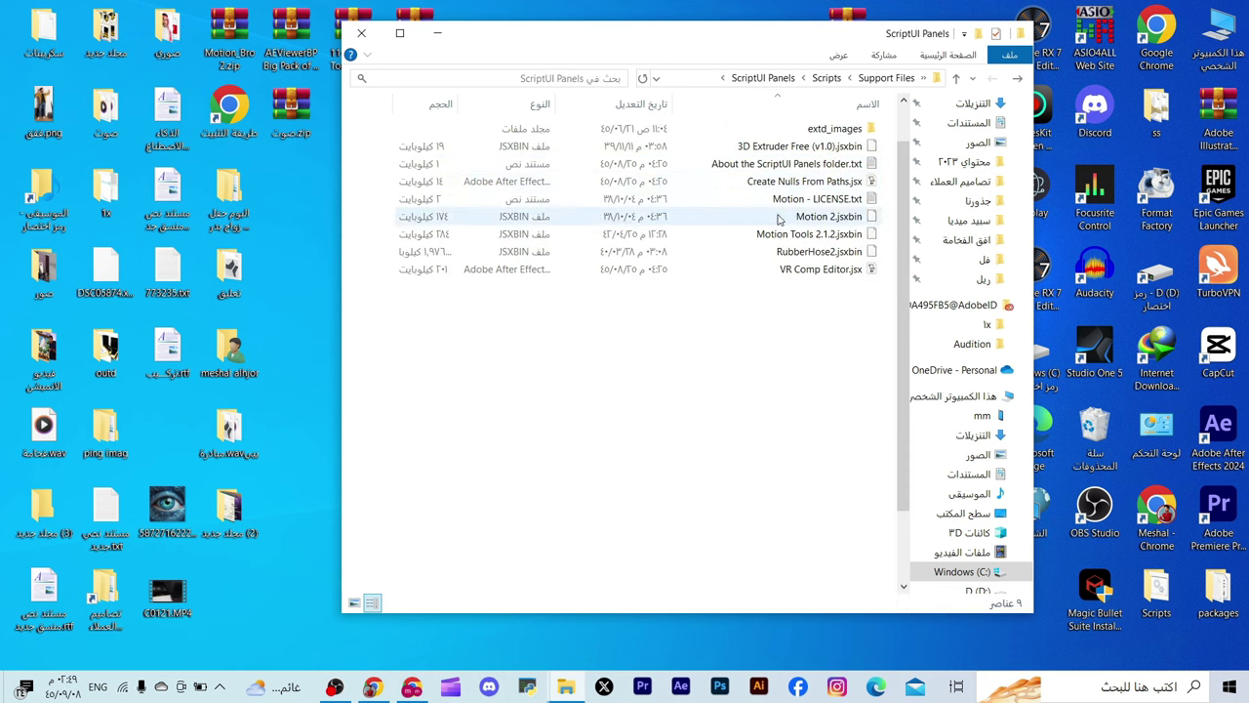
{"action": "left_click", "coordinate": [808, 240]}
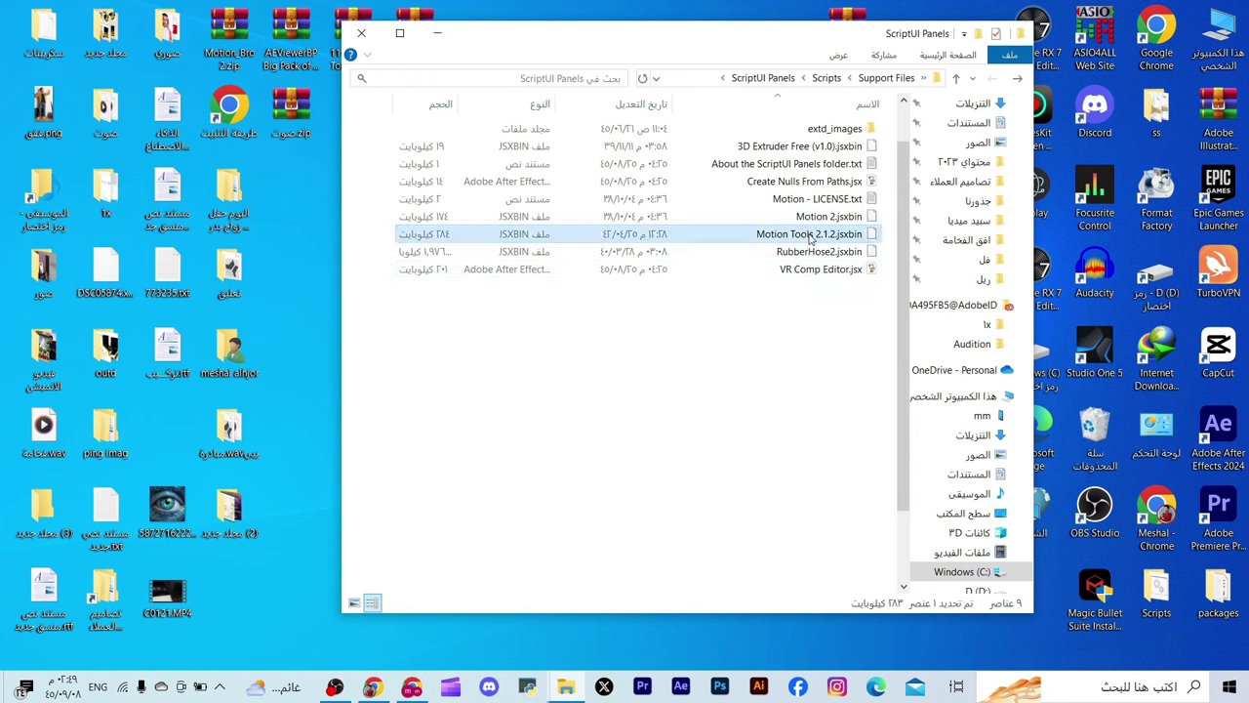
Delete Motion Tools 2.1.2.jsxbin, 3D Extruder Free (v1.0).jsxbin and the extd_images folder from ScriptUI Panels, granting administrator permission
{"action": "key", "text": "Delete"}
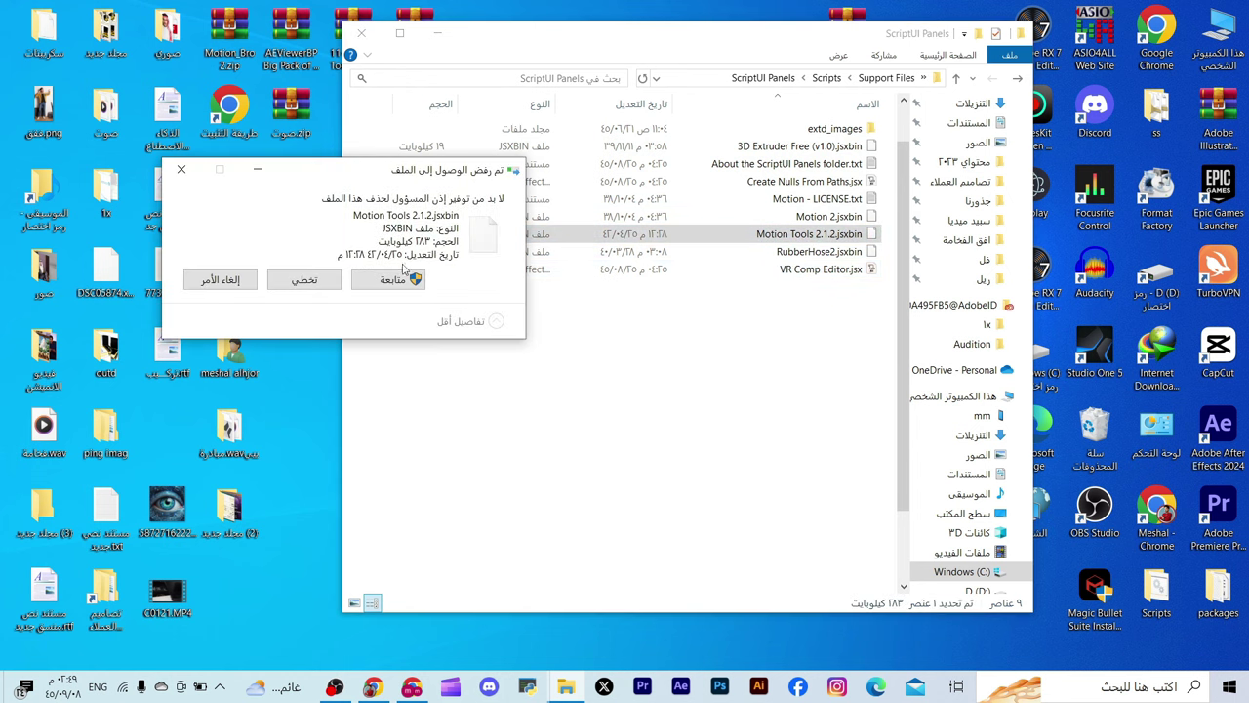
{"action": "left_click", "coordinate": [414, 279]}
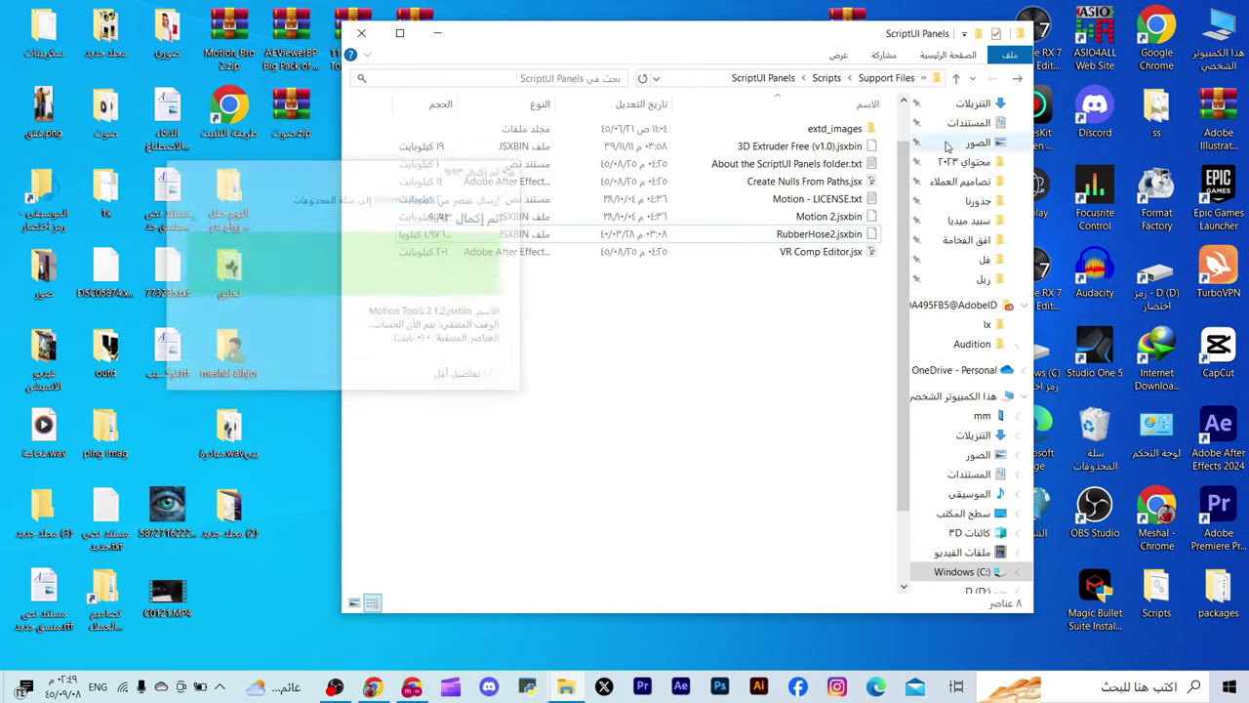
{"action": "left_click", "coordinate": [834, 146]}
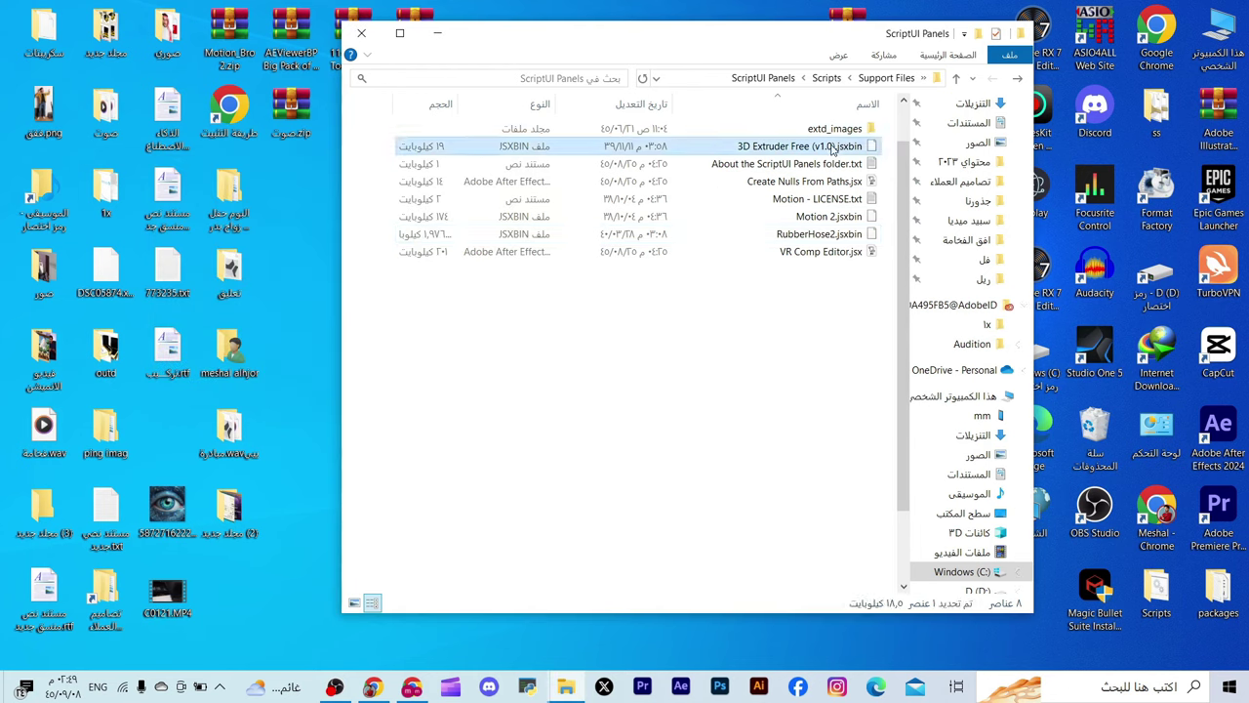
{"action": "key", "text": "Delete"}
{"action": "key", "text": "Return"}
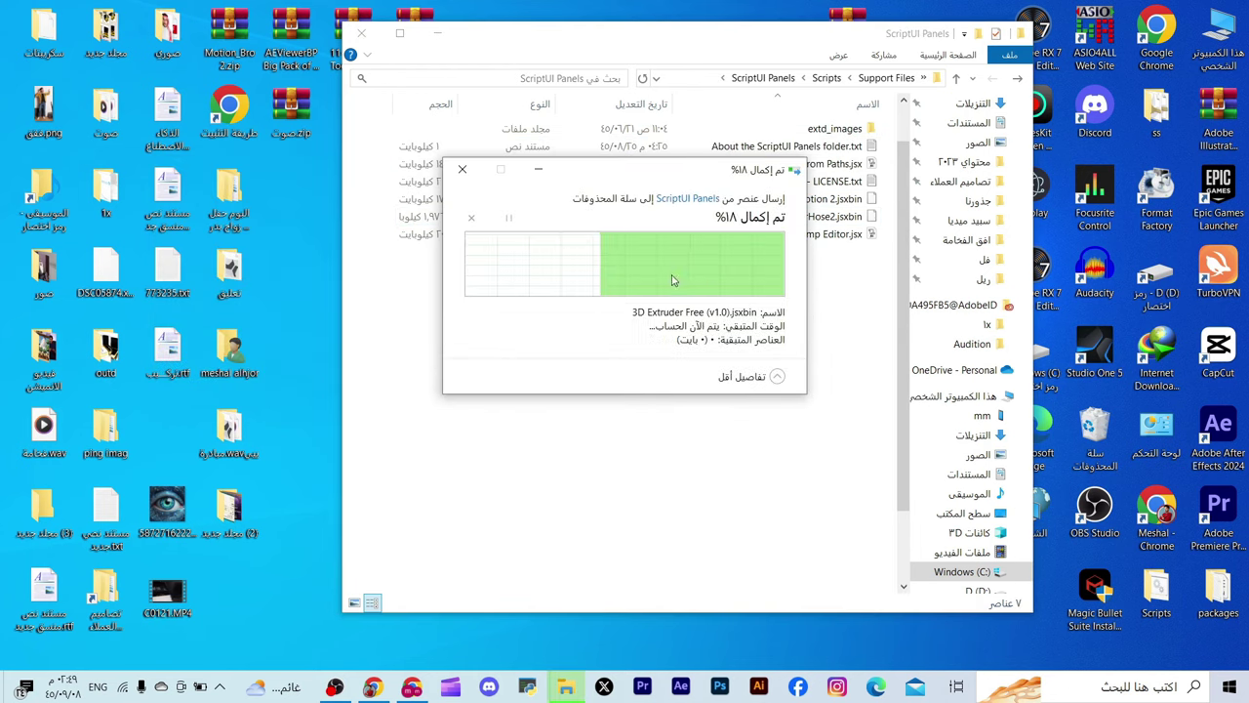
{"action": "left_click", "coordinate": [836, 130]}
{"action": "key", "text": "Delete"}
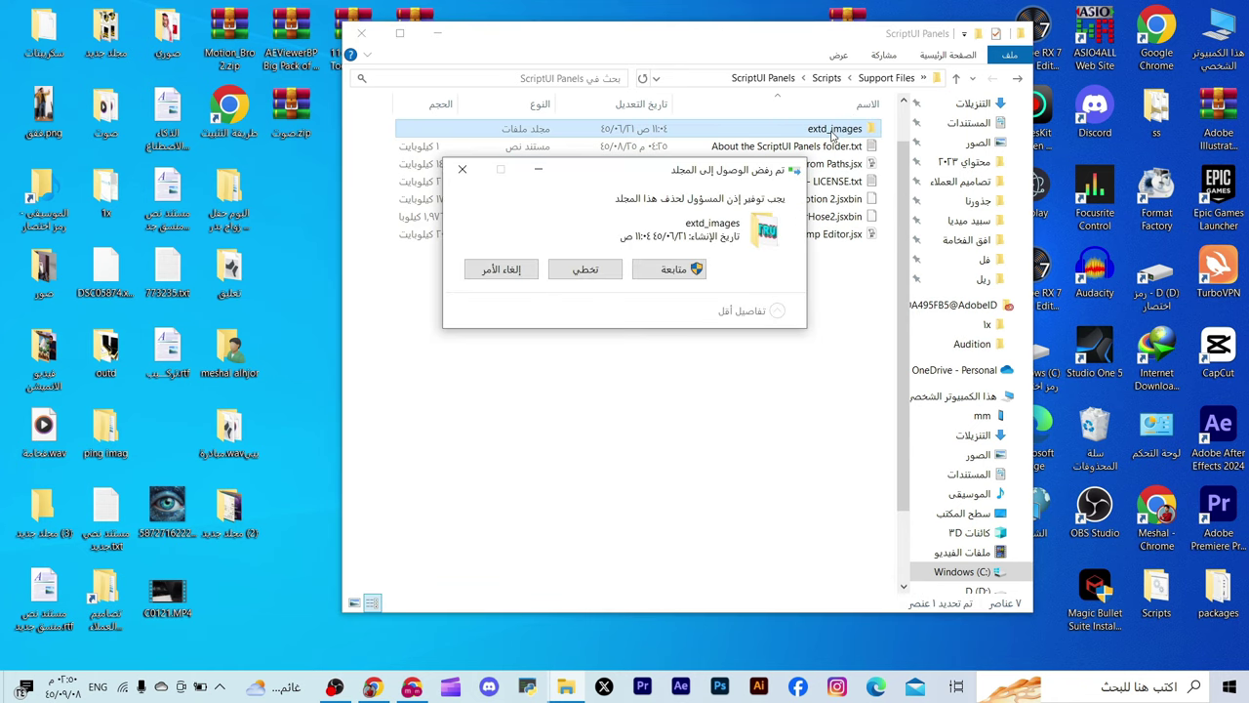
{"action": "left_click", "coordinate": [693, 269]}
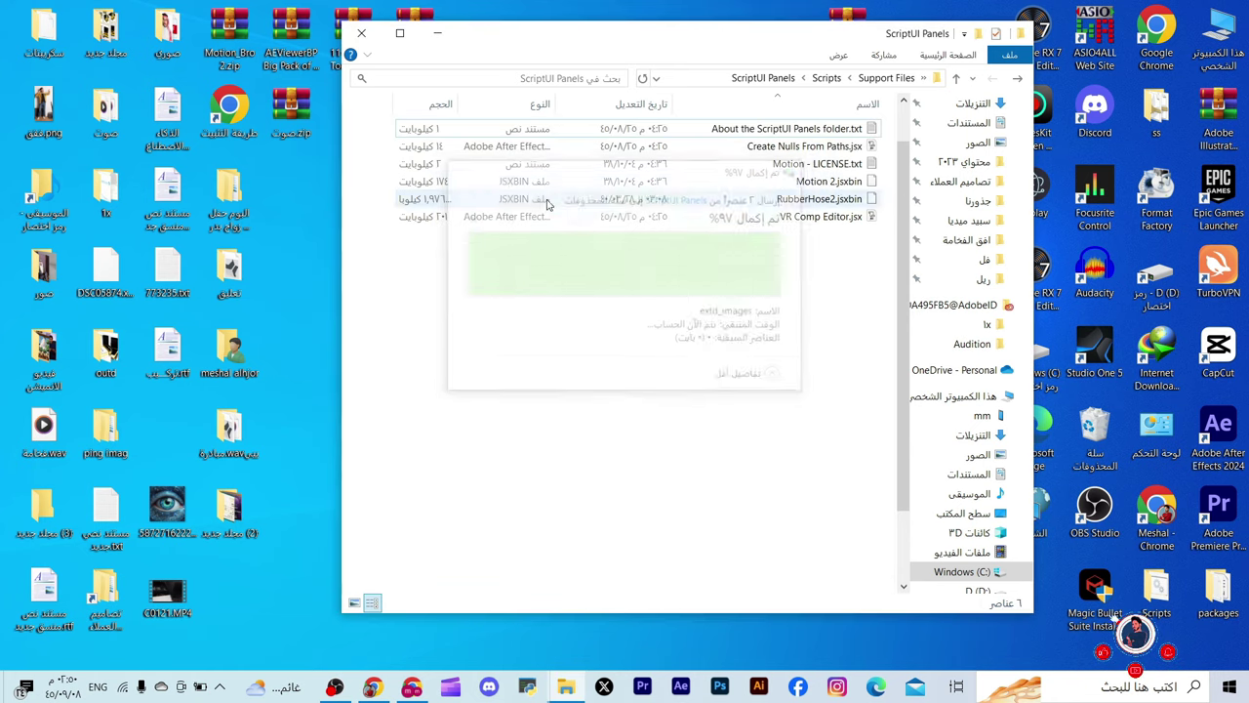
Close the folder, launch After Effects 2024, check which scripts its window list offers, and close it again
{"action": "left_click", "coordinate": [361, 33]}
{"action": "left_click", "coordinate": [688, 681]}
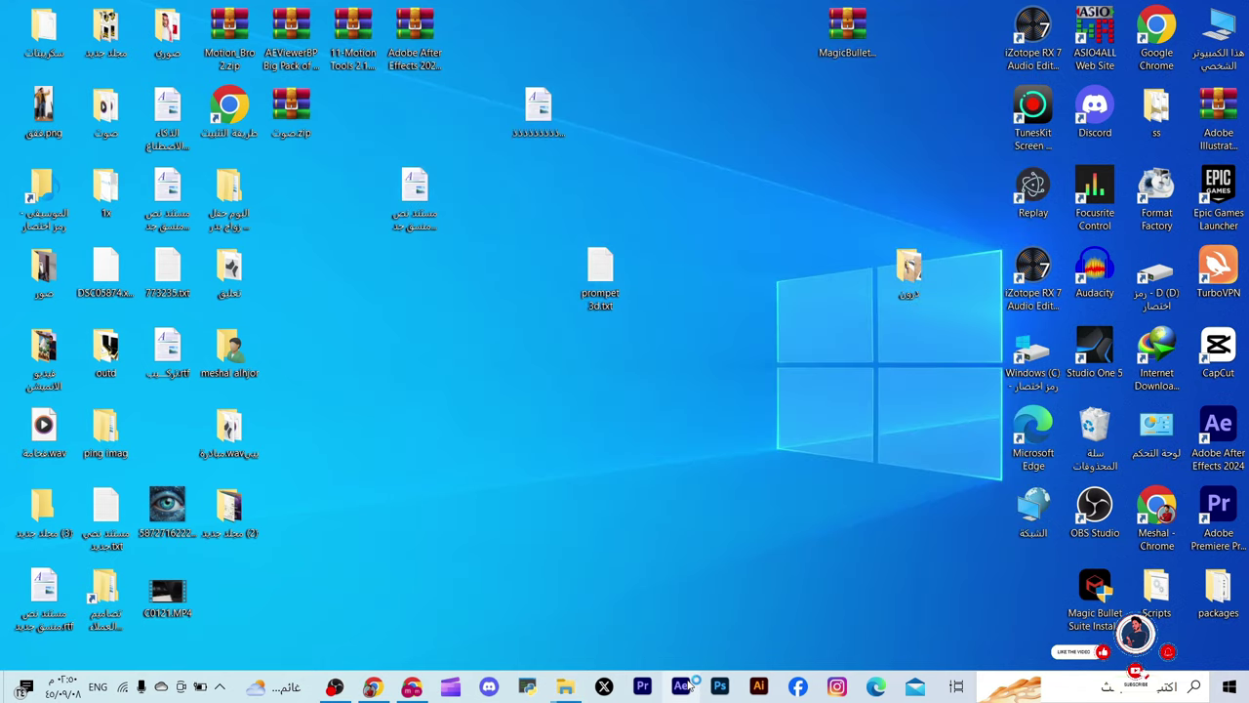
{"action": "right_click", "coordinate": [740, 186]}
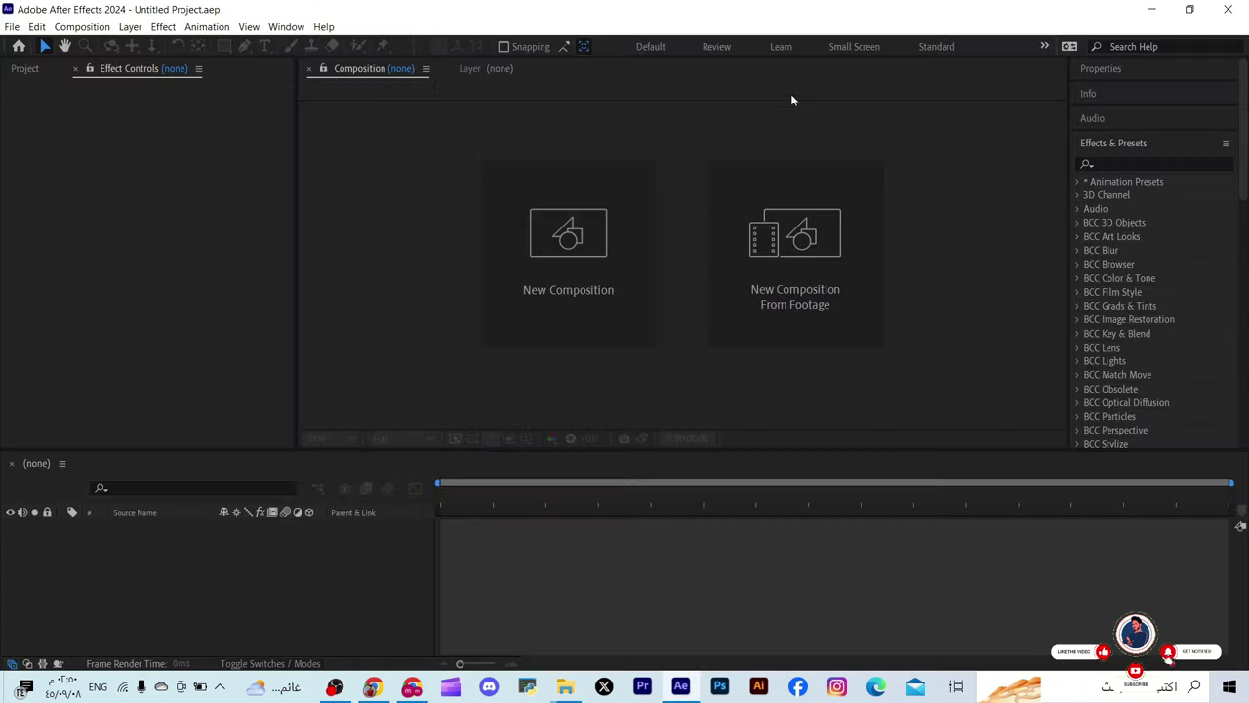
{"action": "left_click", "coordinate": [285, 27]}
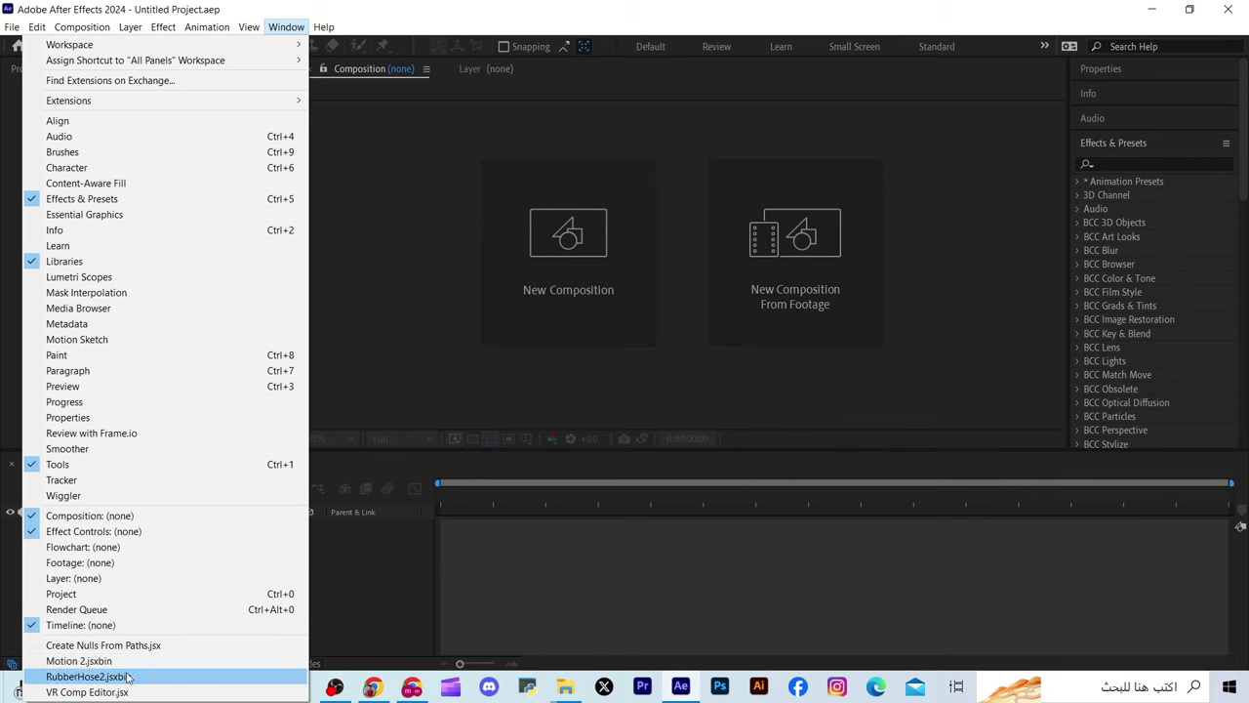
{"action": "left_click", "coordinate": [1229, 15]}
{"action": "left_click", "coordinate": [1231, 17]}
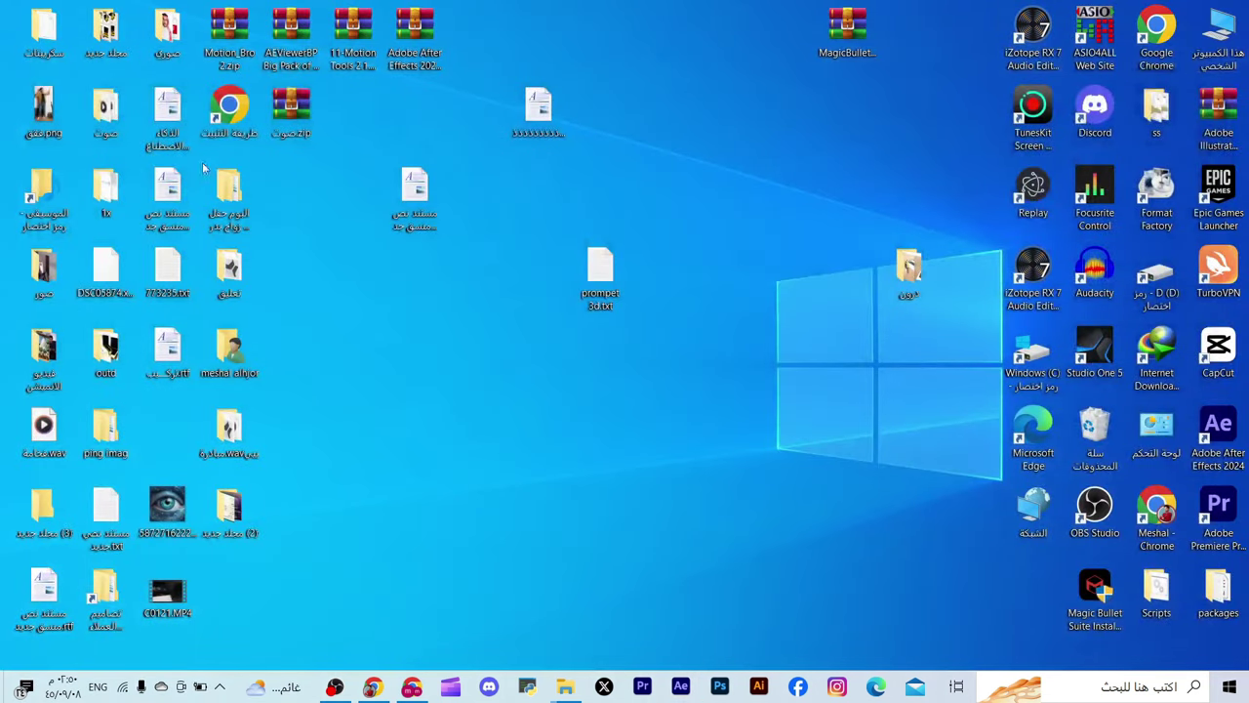
Open the سكريبتات folder from the desktop and lay out the موشن تول and 3D Extruder Free folders on the desktop
{"action": "left_click_drag", "start_coordinate": [43, 32], "coordinate": [719, 151]}
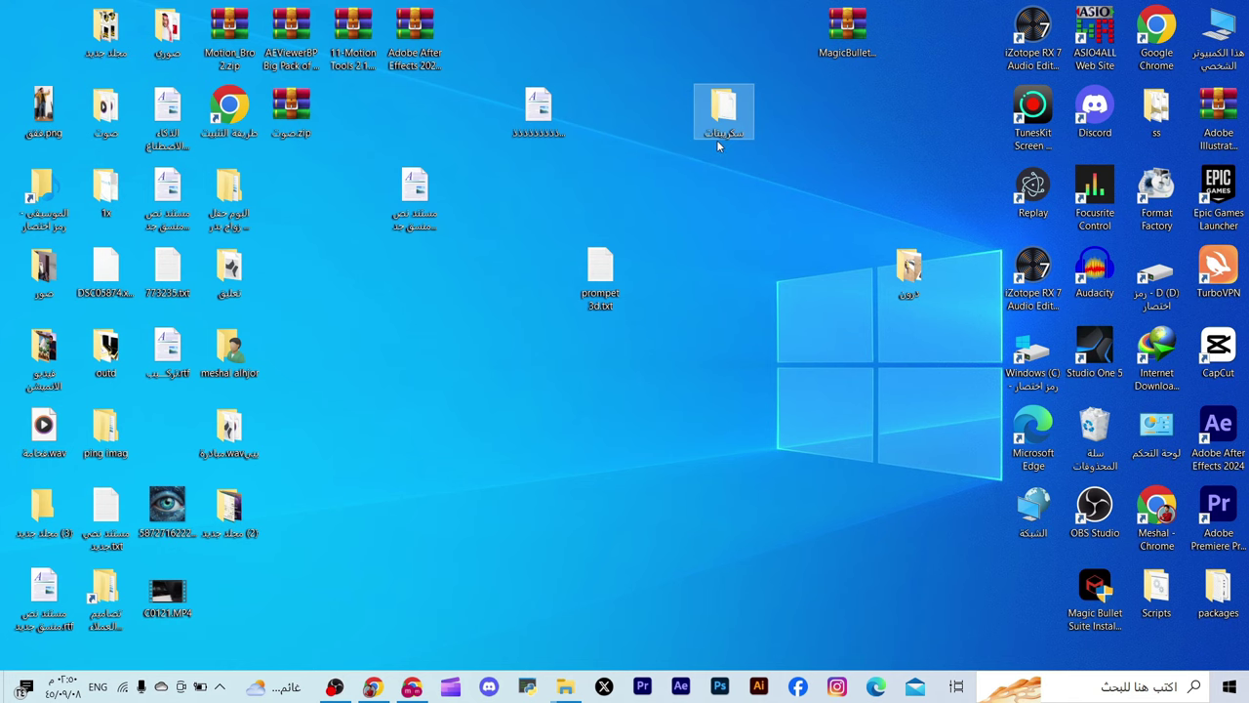
{"action": "double_click", "coordinate": [712, 115]}
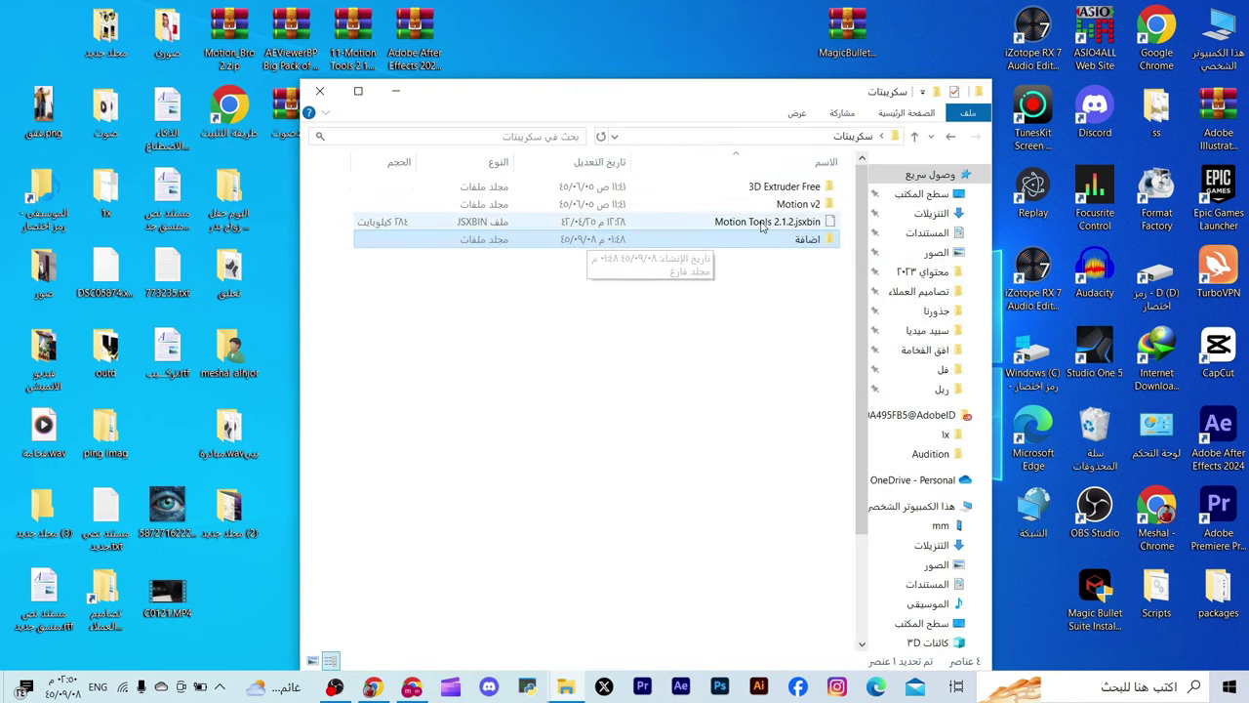
{"action": "left_click_drag", "start_coordinate": [599, 112], "coordinate": [646, 41]}
{"action": "left_click_drag", "start_coordinate": [528, 95], "coordinate": [719, 52]}
{"action": "left_click", "coordinate": [661, 31]}
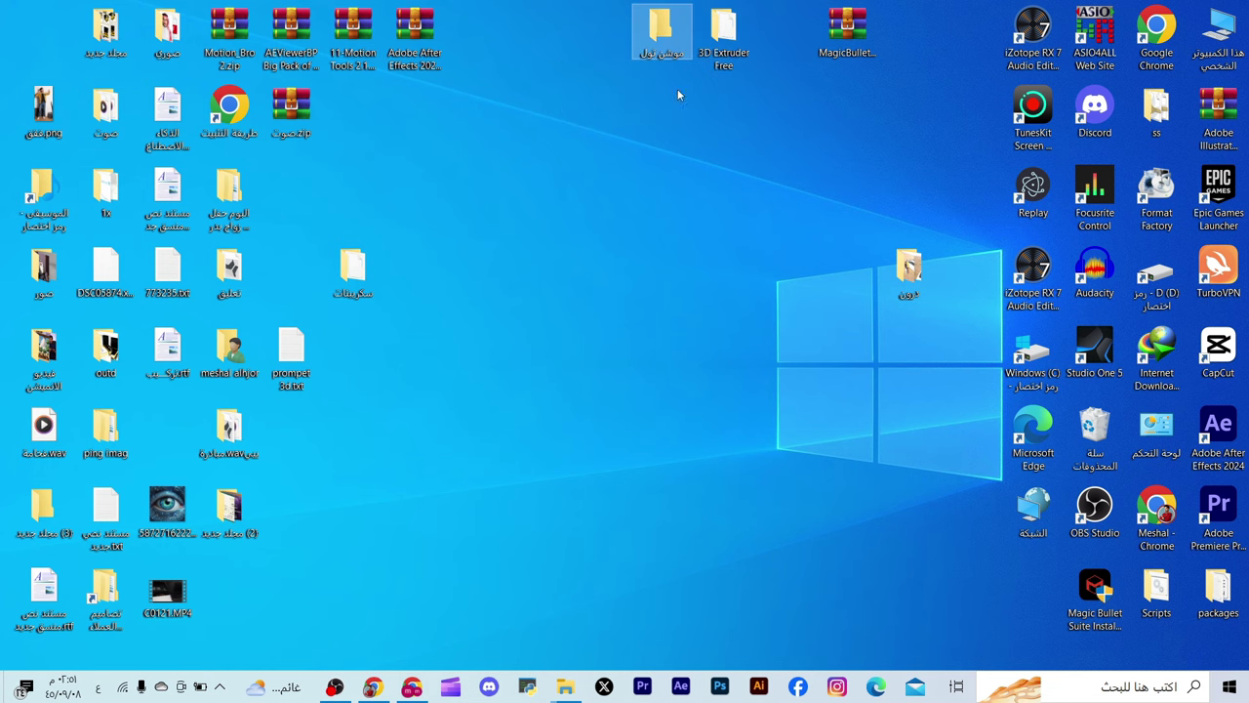
Open the موشن تول folder from the desktop and select the Motion Tools 2.1.2.jsxbin file
{"action": "double_click", "coordinate": [668, 49]}
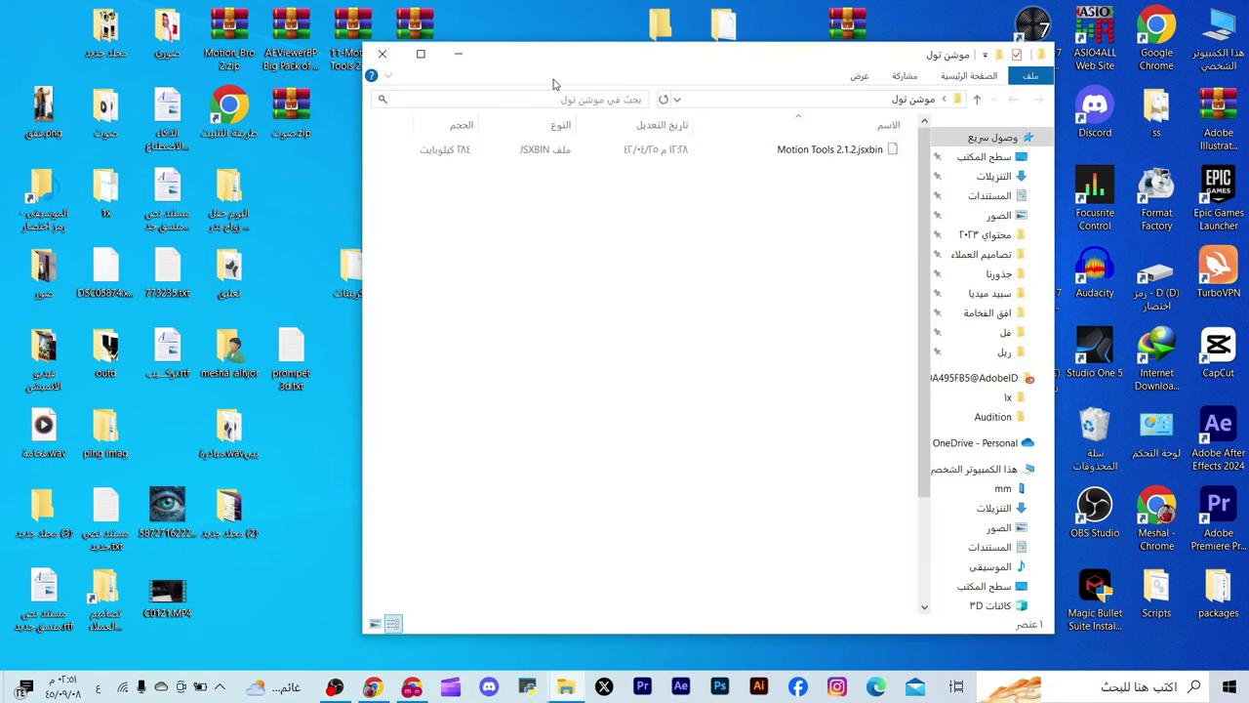
{"action": "left_click_drag", "start_coordinate": [574, 68], "coordinate": [404, 81]}
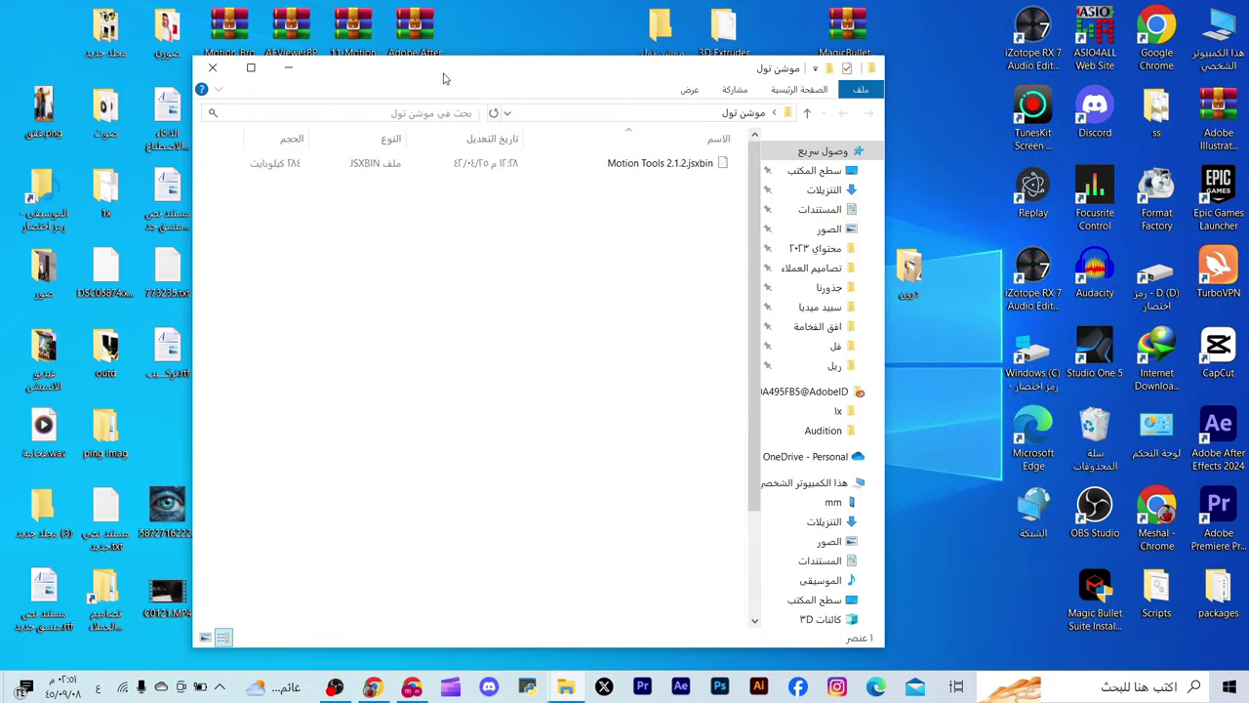
{"action": "left_click", "coordinate": [634, 162]}
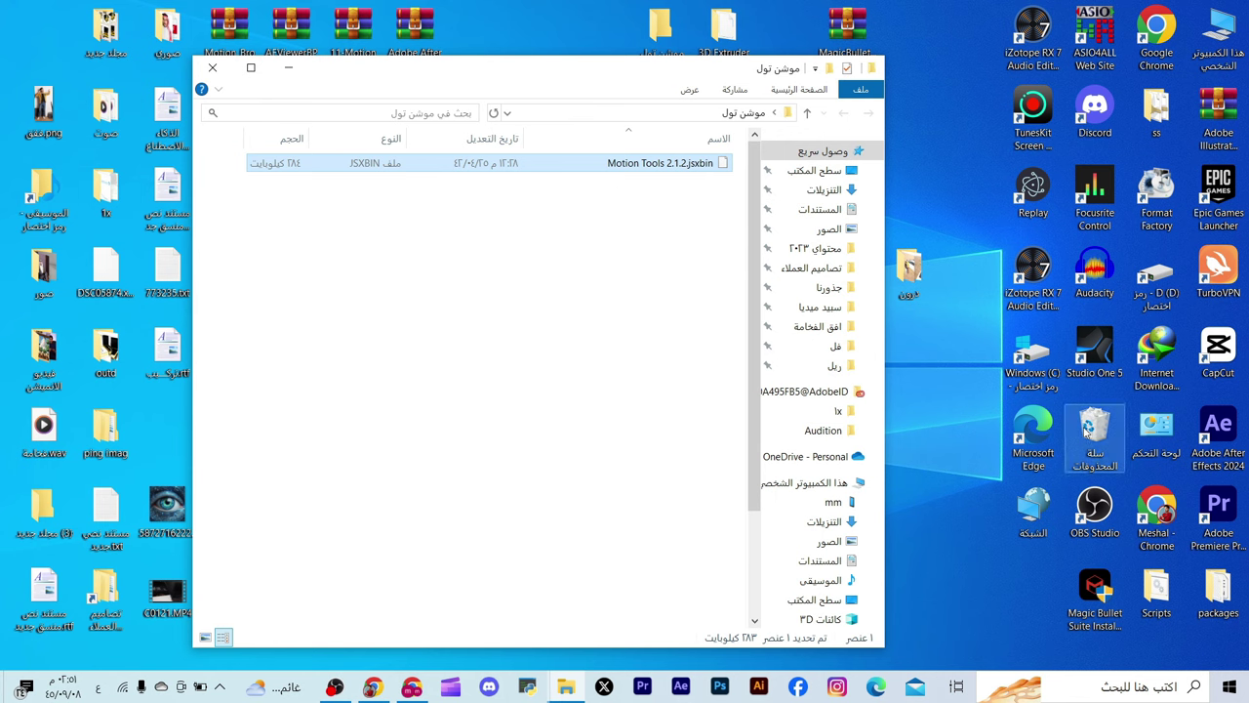
Open the Adobe After Effects 2024 shortcut's file location, go to Scripts > ScriptUI Panels, and uncover the موشن تول window
{"action": "right_click", "coordinate": [1216, 430]}
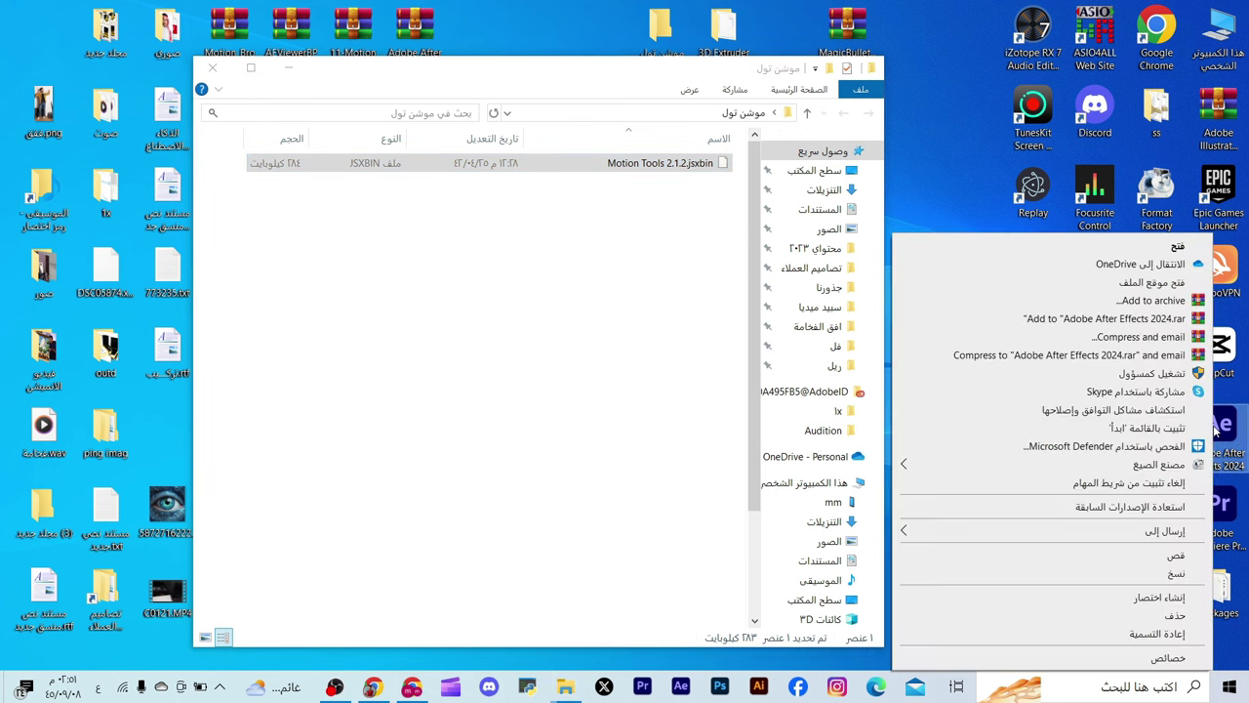
{"action": "left_click", "coordinate": [1179, 284]}
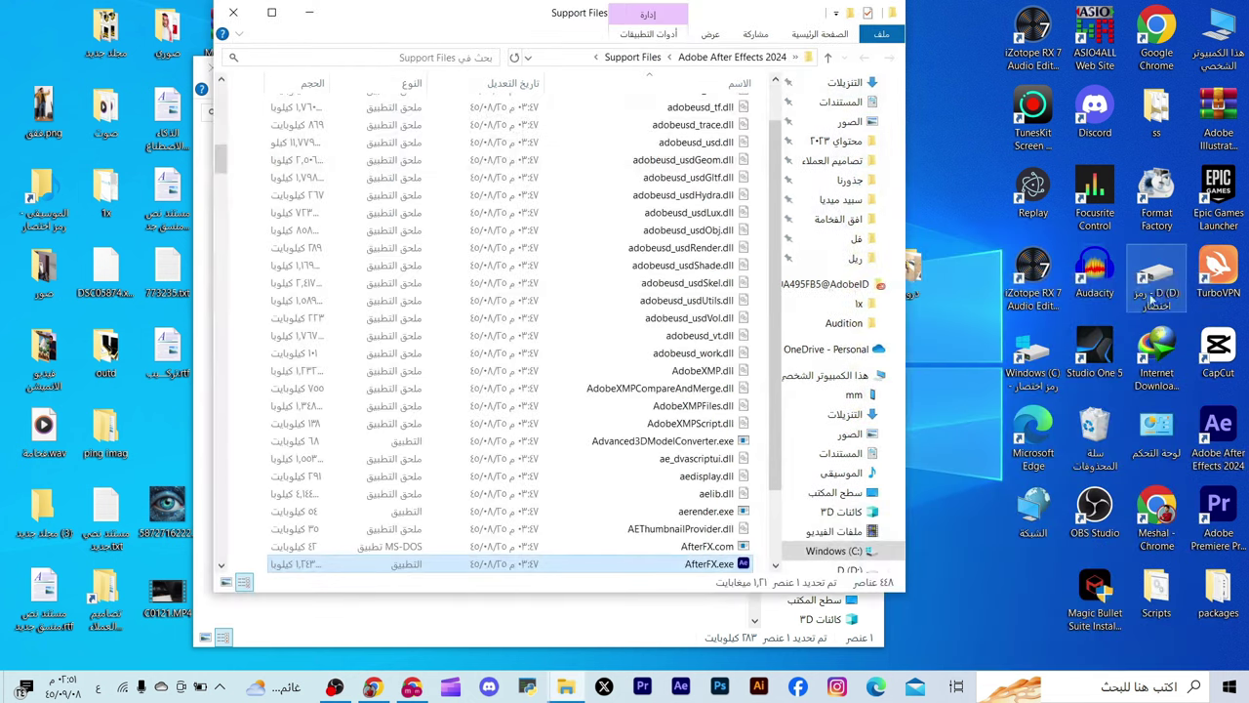
{"action": "scroll", "coordinate": [732, 225], "scroll_direction": "up", "scroll_amount": 15}
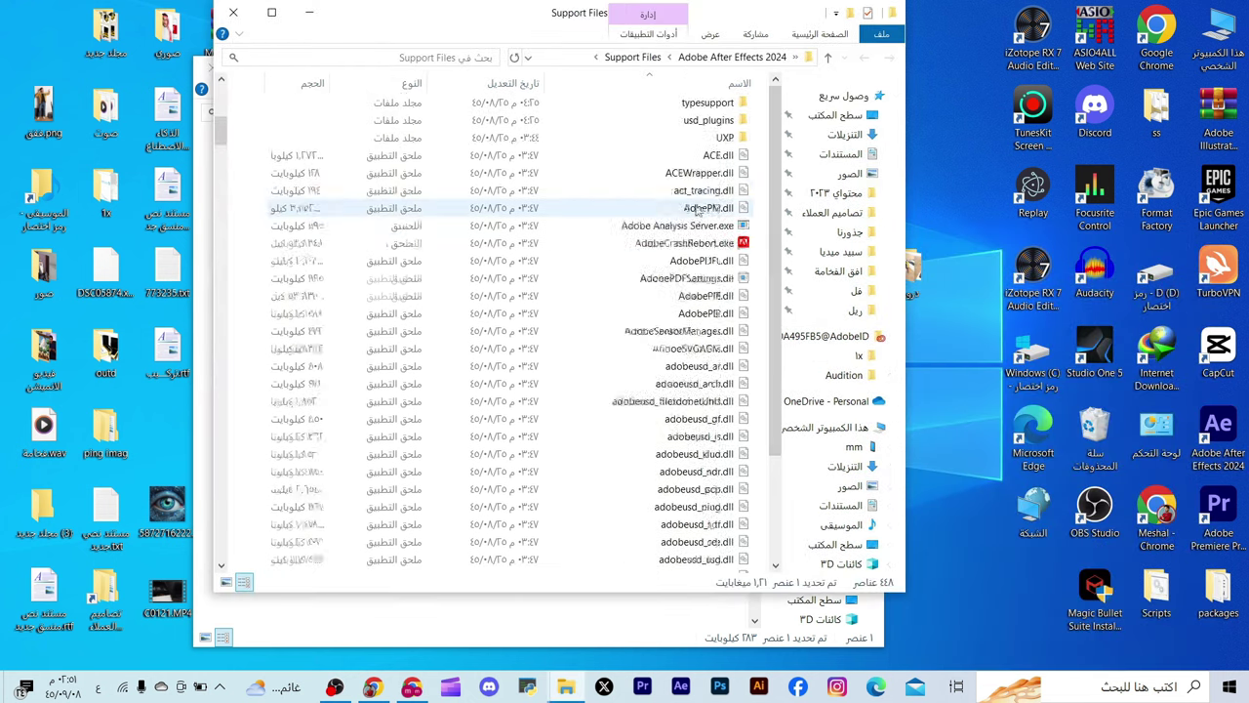
{"action": "scroll", "coordinate": [695, 232], "scroll_direction": "up", "scroll_amount": 3}
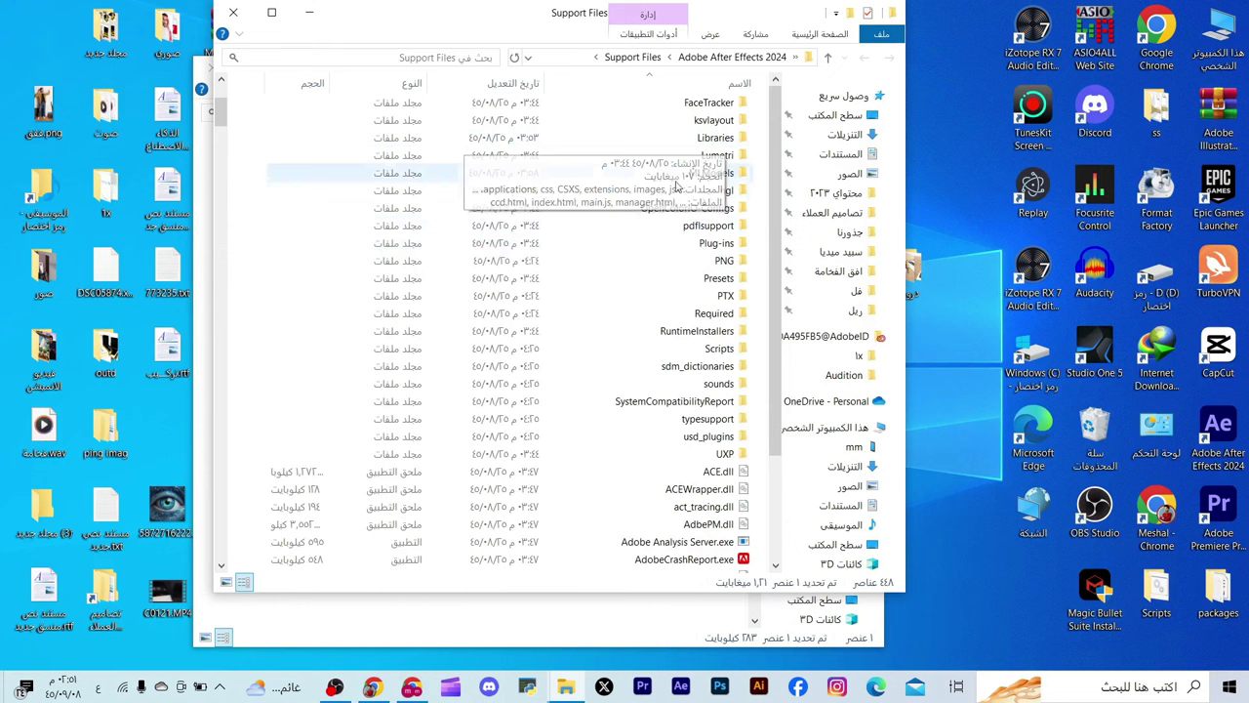
{"action": "double_click", "coordinate": [724, 349]}
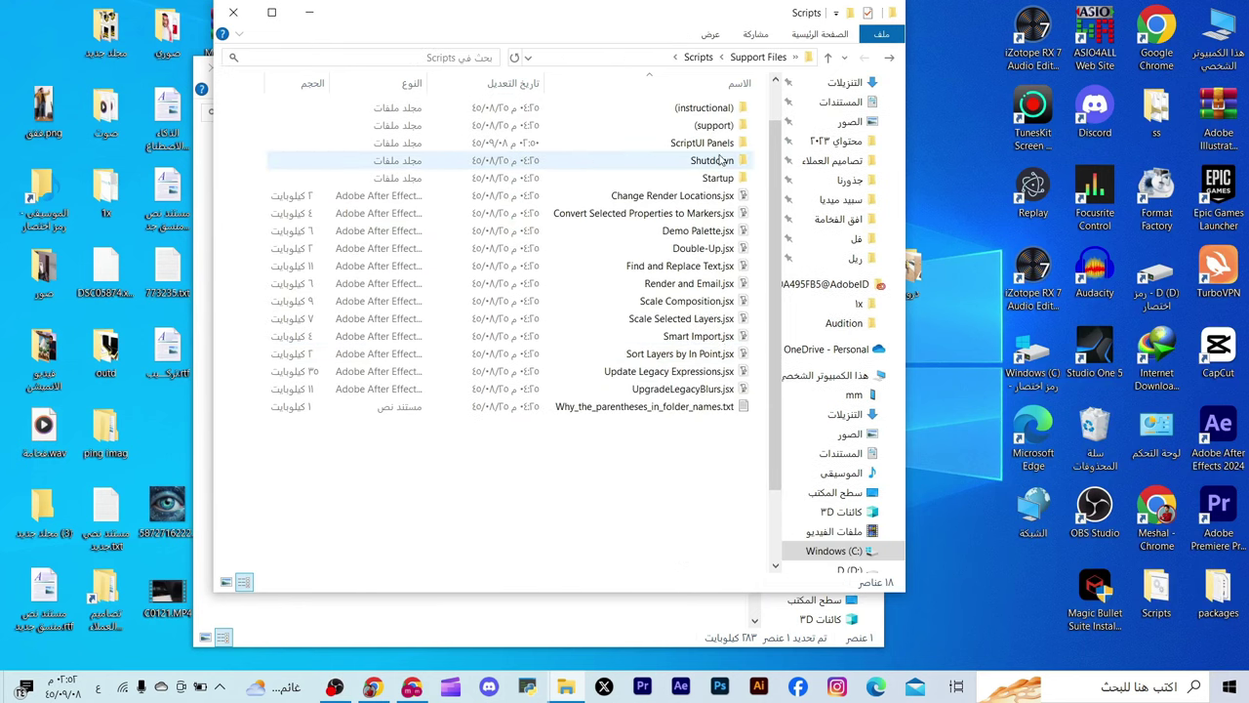
{"action": "double_click", "coordinate": [722, 143]}
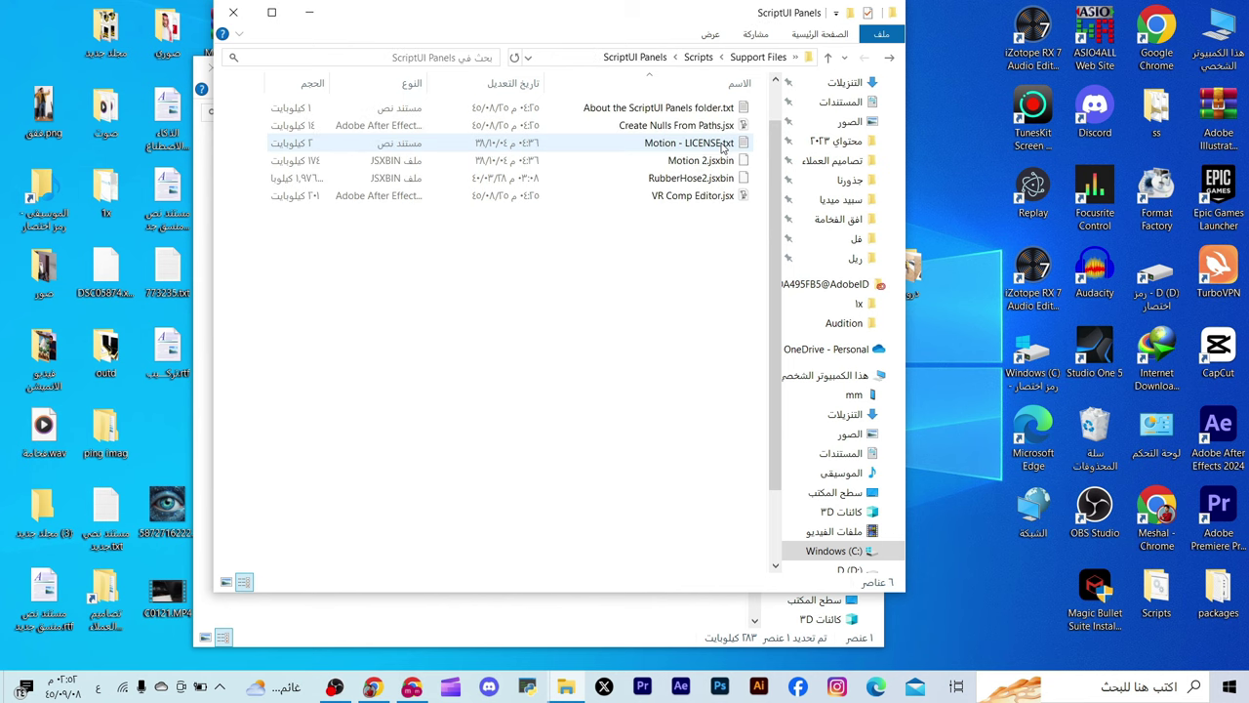
{"action": "left_click_drag", "start_coordinate": [414, 23], "coordinate": [400, 253]}
Copy Motion Tools 2.1.2.jsxbin from the موشن تول folder into the ScriptUI Panels folder, granting administrator permission
{"action": "left_click", "coordinate": [669, 164]}
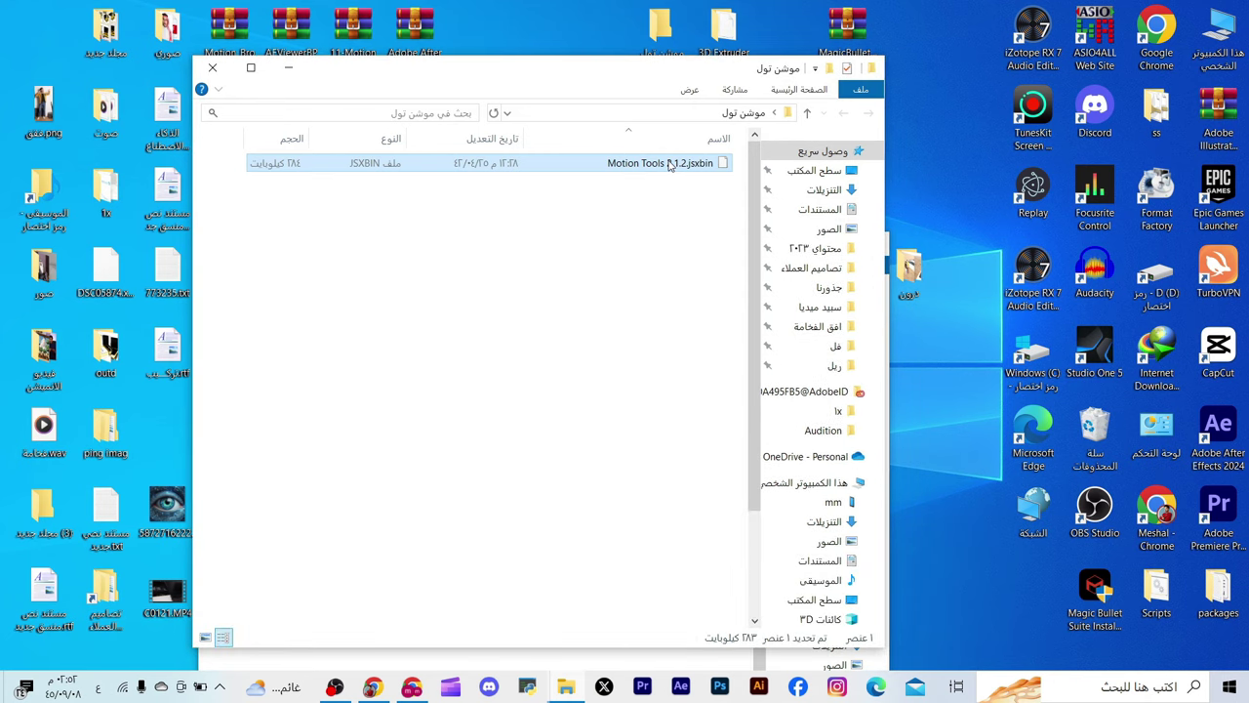
{"action": "right_click", "coordinate": [669, 164]}
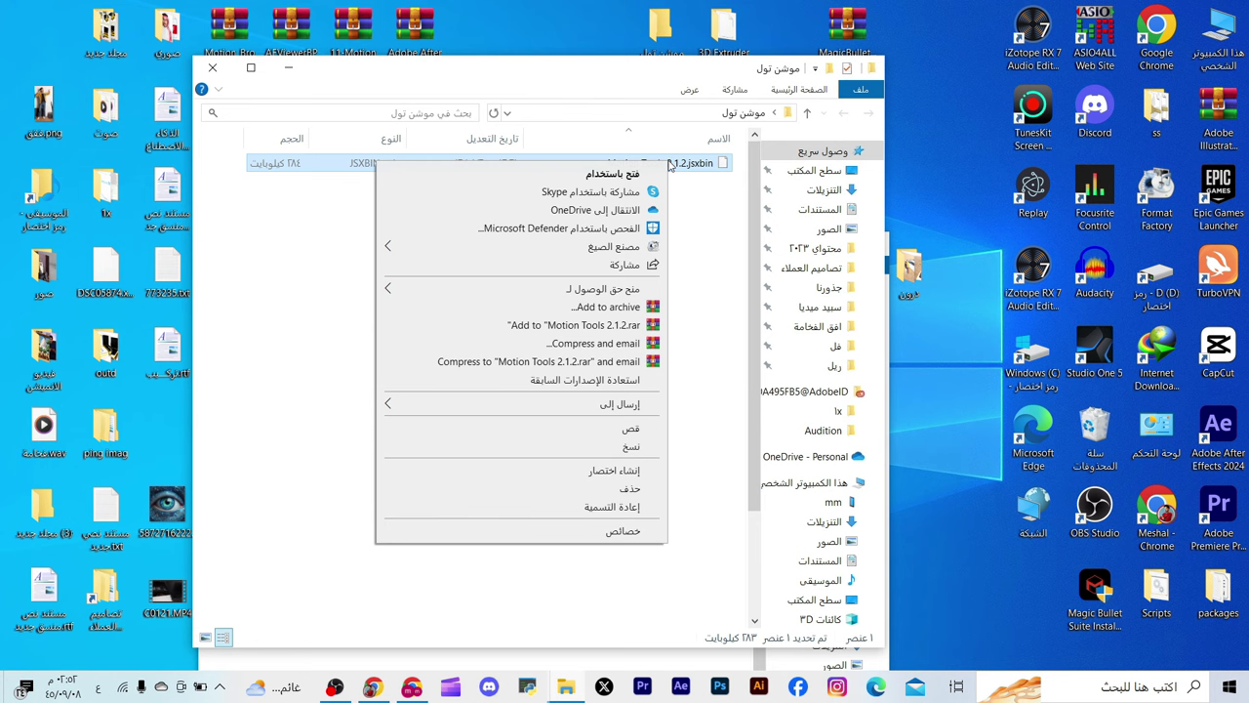
{"action": "left_click", "coordinate": [643, 445]}
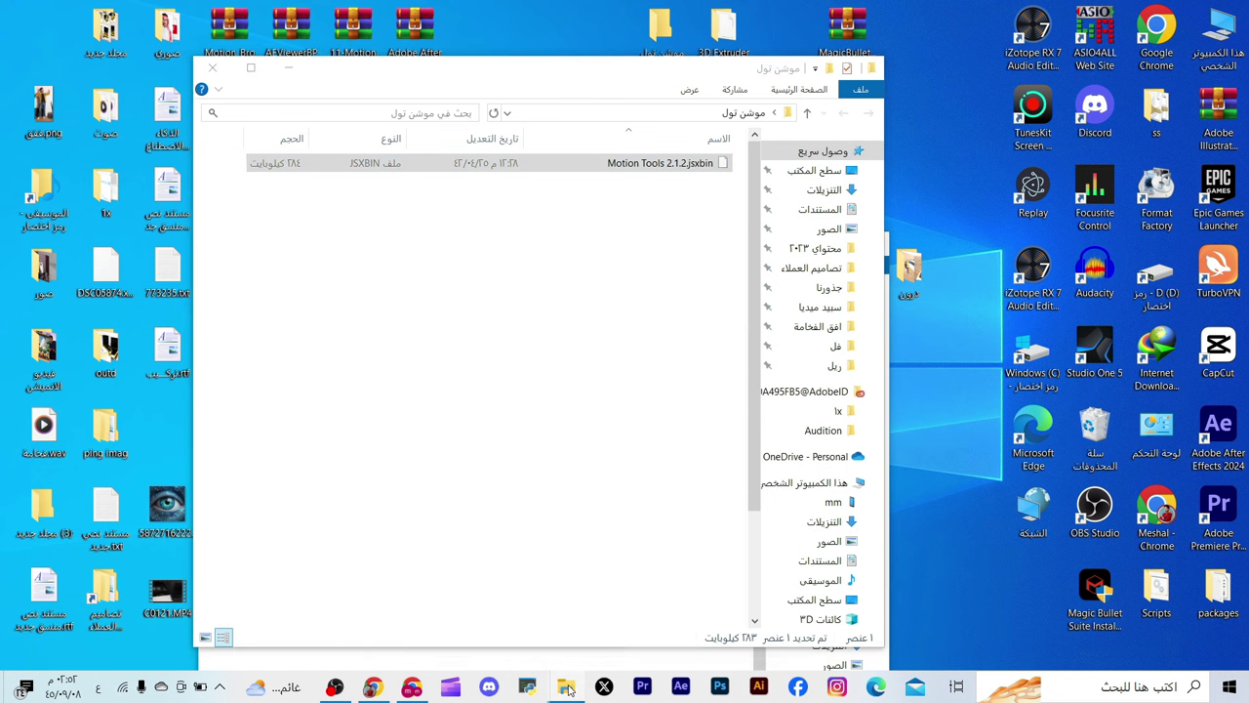
{"action": "mouse_move", "coordinate": [568, 687]}
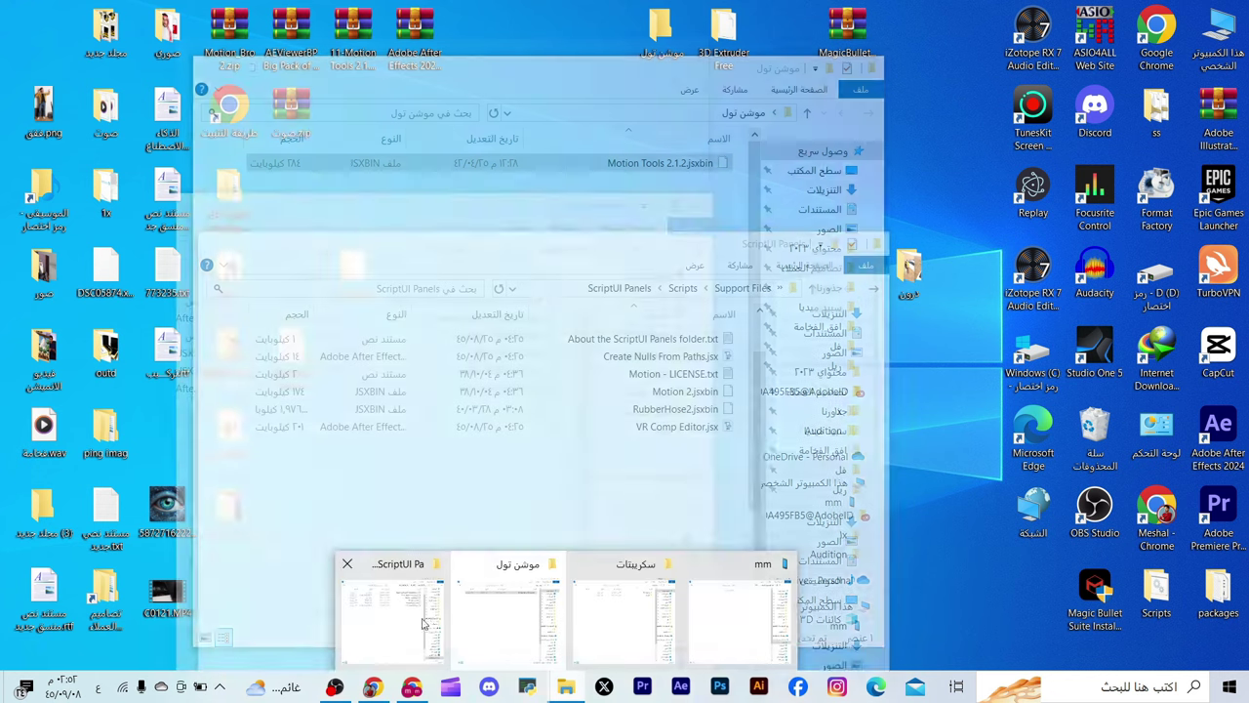
{"action": "left_click", "coordinate": [425, 622]}
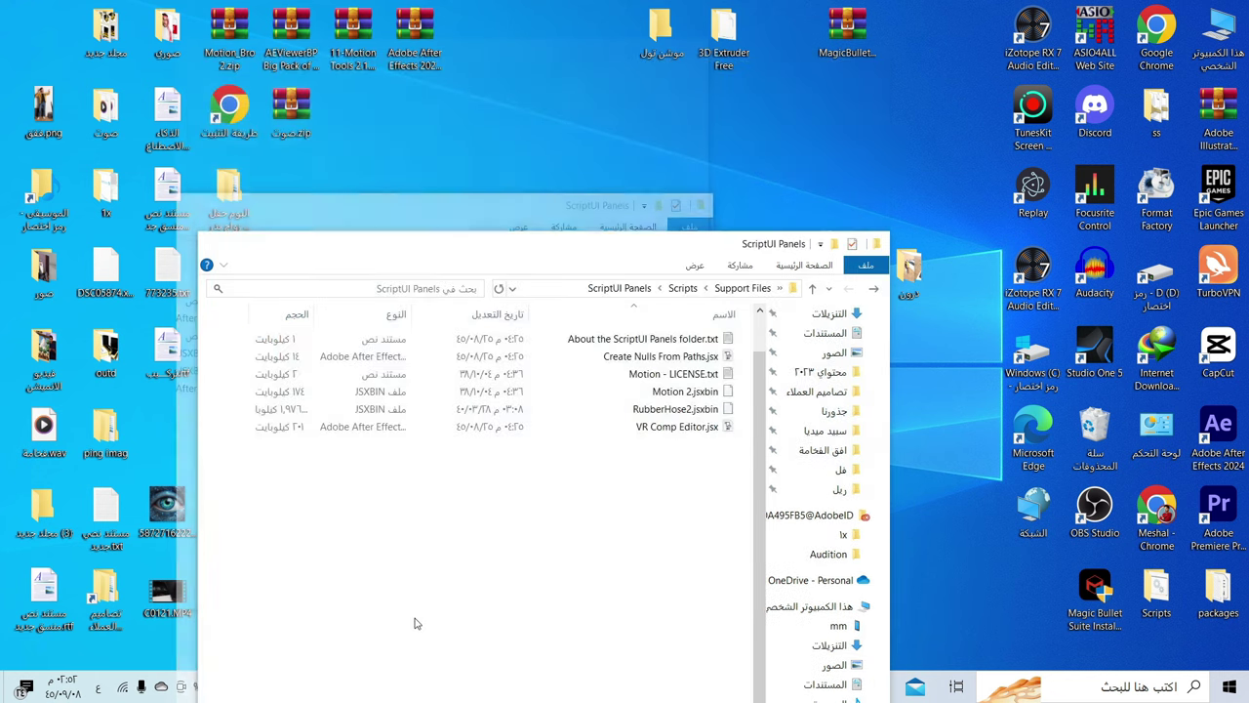
{"action": "left_click_drag", "start_coordinate": [624, 251], "coordinate": [717, 191]}
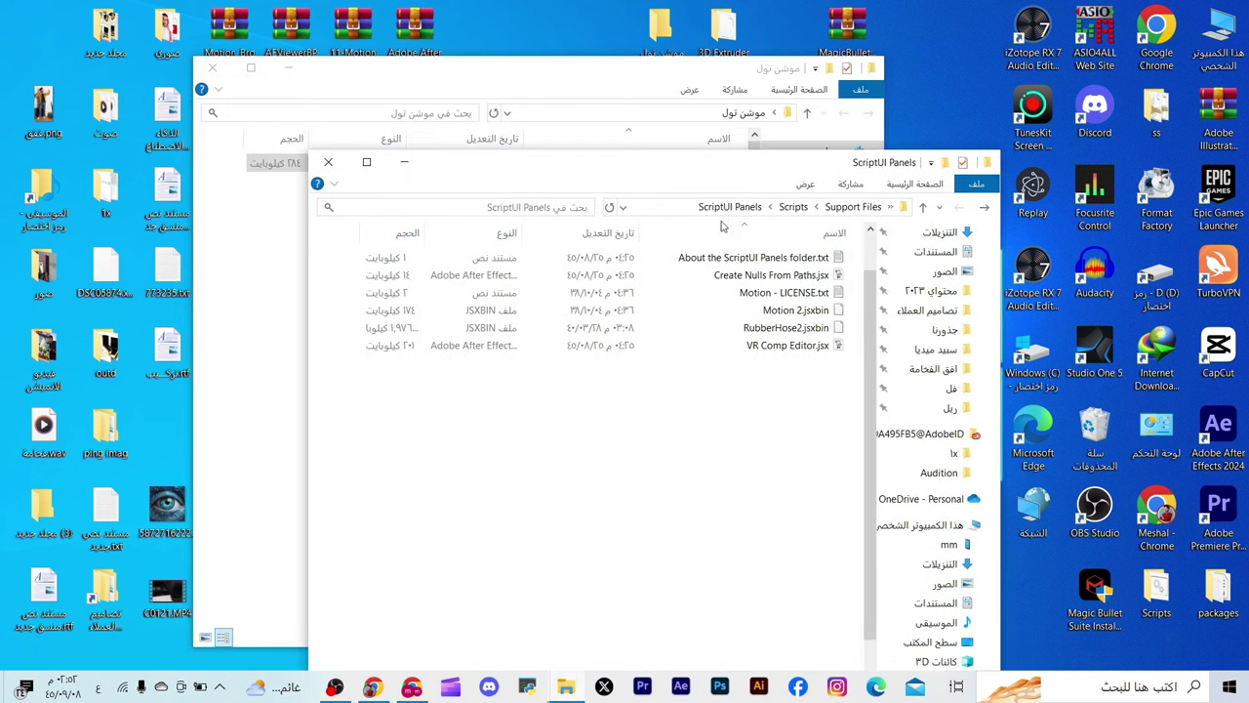
{"action": "right_click", "coordinate": [708, 459]}
{"action": "left_click", "coordinate": [680, 333]}
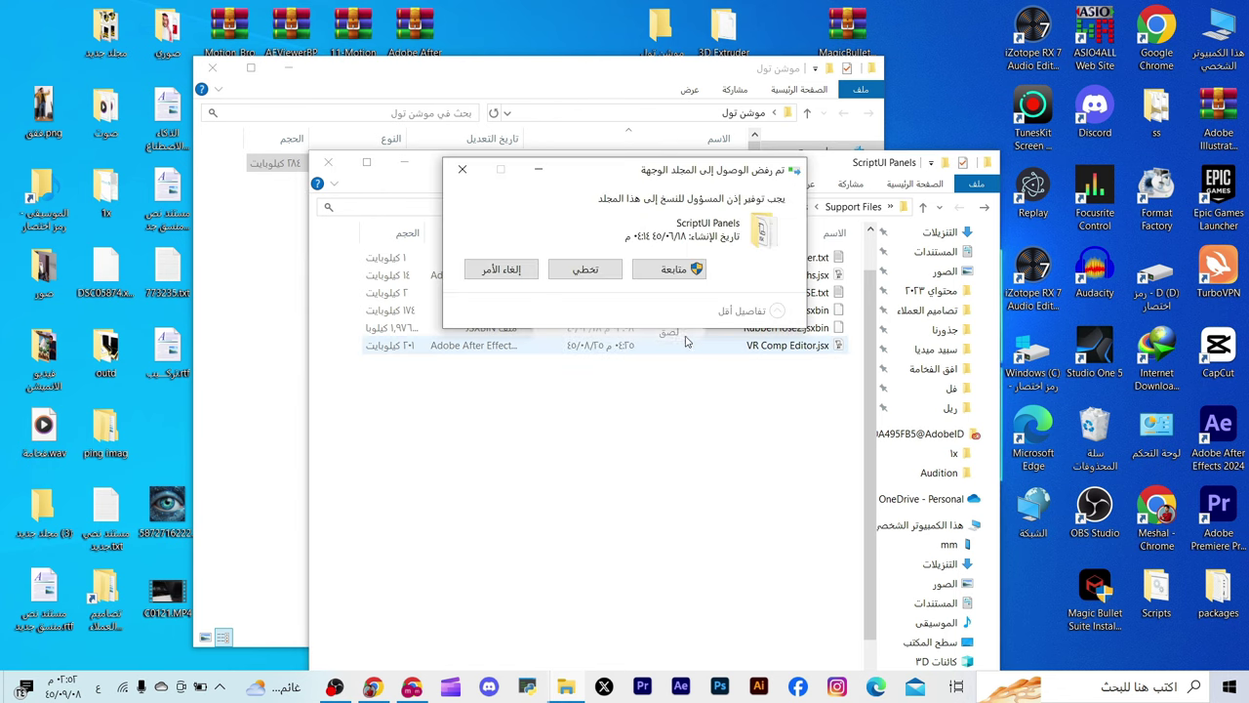
{"action": "left_click", "coordinate": [673, 270]}
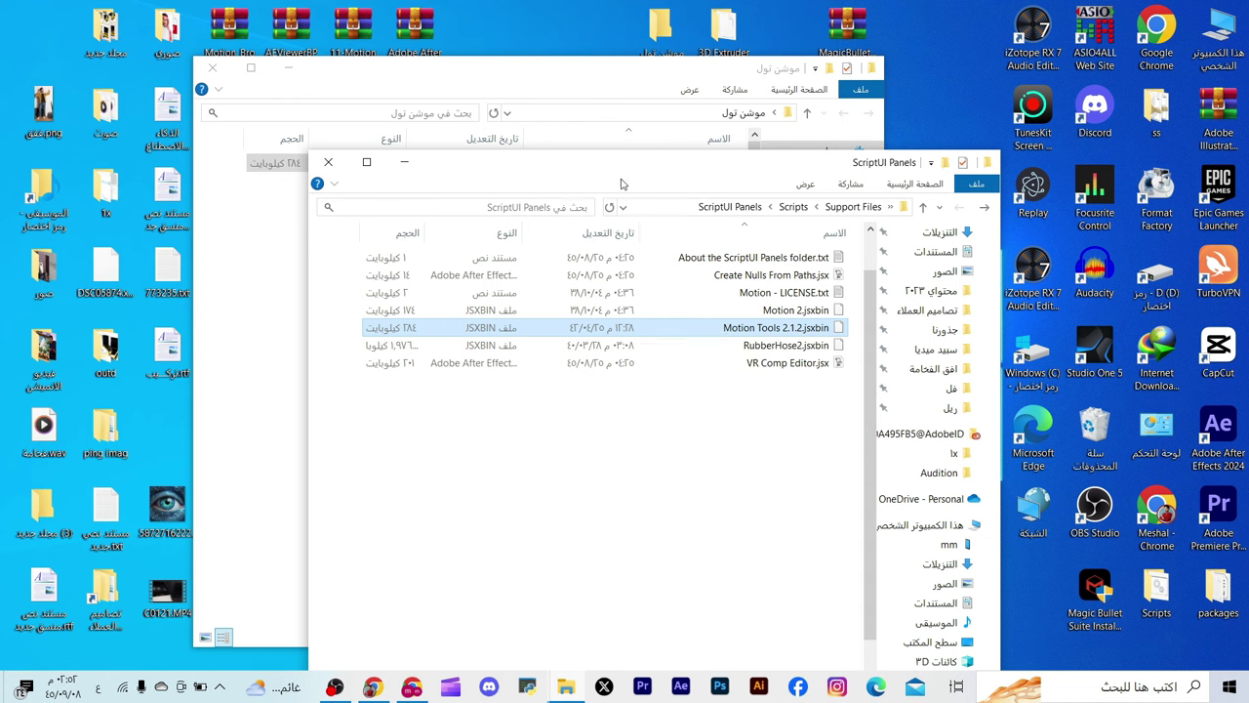
Uncover and open the 3D Extruder Free folder from the desktop, placing its window beside the ScriptUI Panels window
{"action": "left_click_drag", "start_coordinate": [774, 328], "coordinate": [498, 86]}
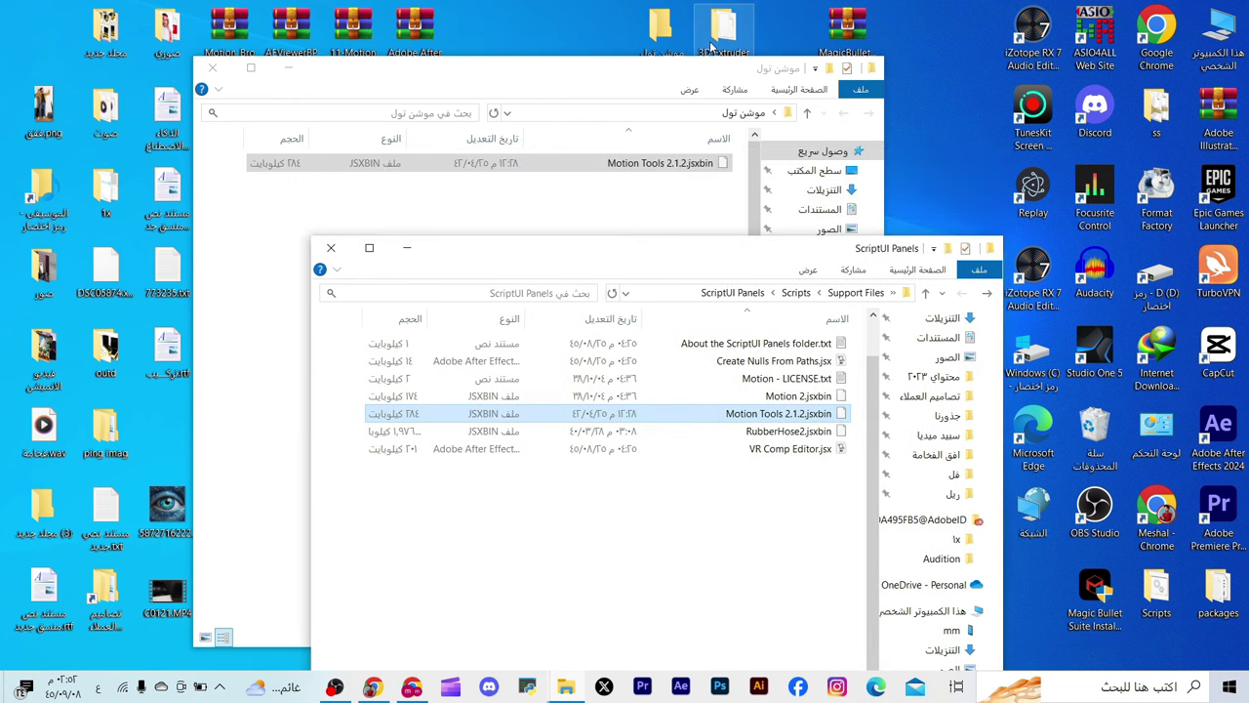
{"action": "double_click", "coordinate": [722, 29]}
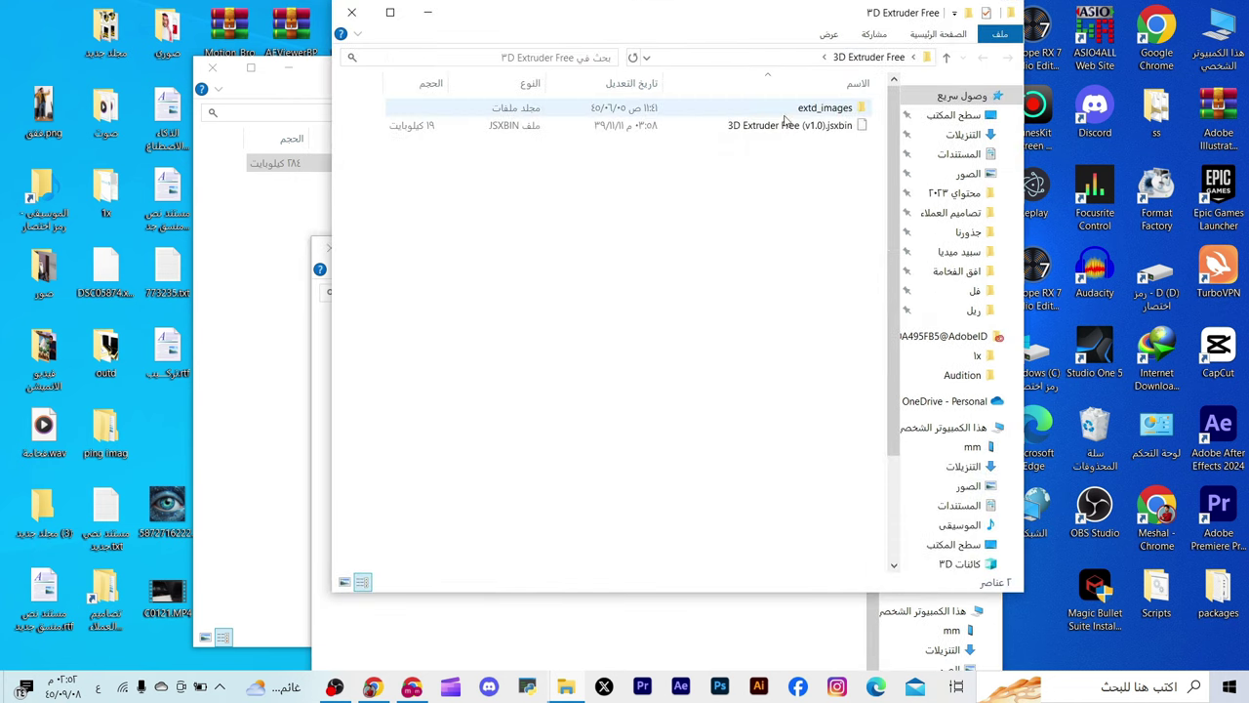
{"action": "left_click_drag", "start_coordinate": [785, 32], "coordinate": [316, 104]}
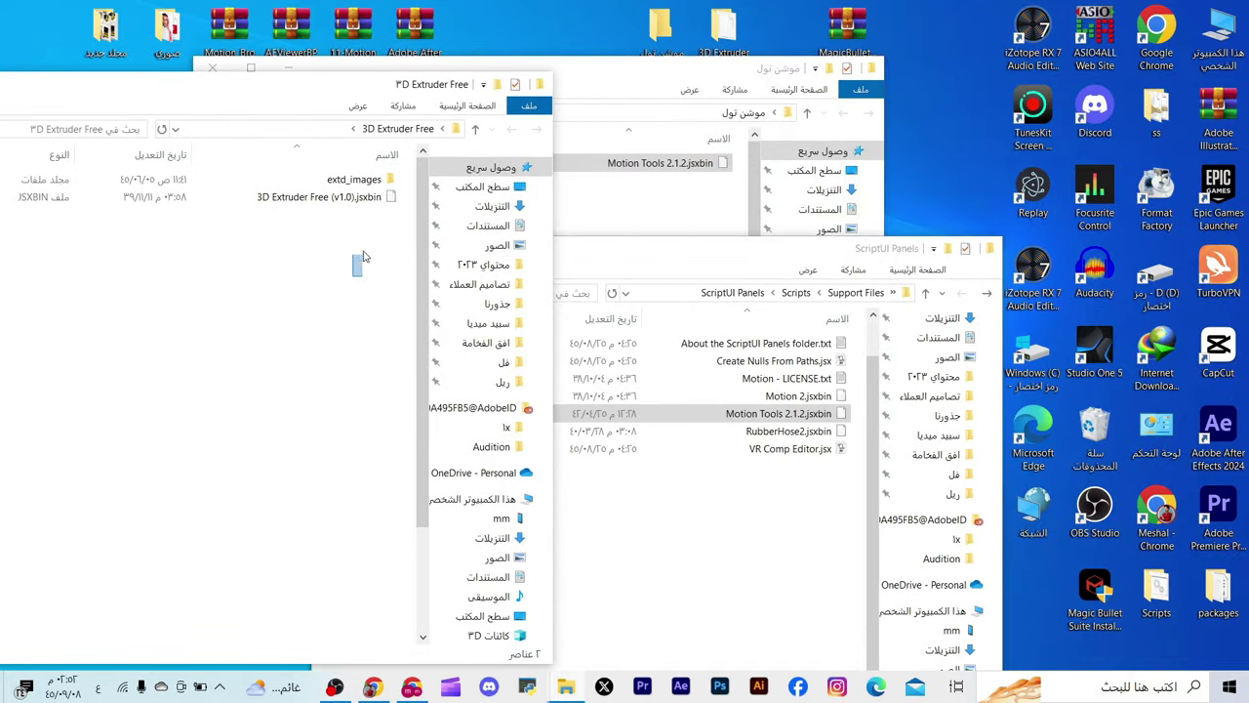
Copy extd_images and 3D Extruder Free (v1.0).jsxbin from the 3D Extruder Free folder into ScriptUI Panels, granting administrator permission
{"action": "left_click_drag", "start_coordinate": [357, 276], "coordinate": [380, 185]}
{"action": "right_click", "coordinate": [347, 195]}
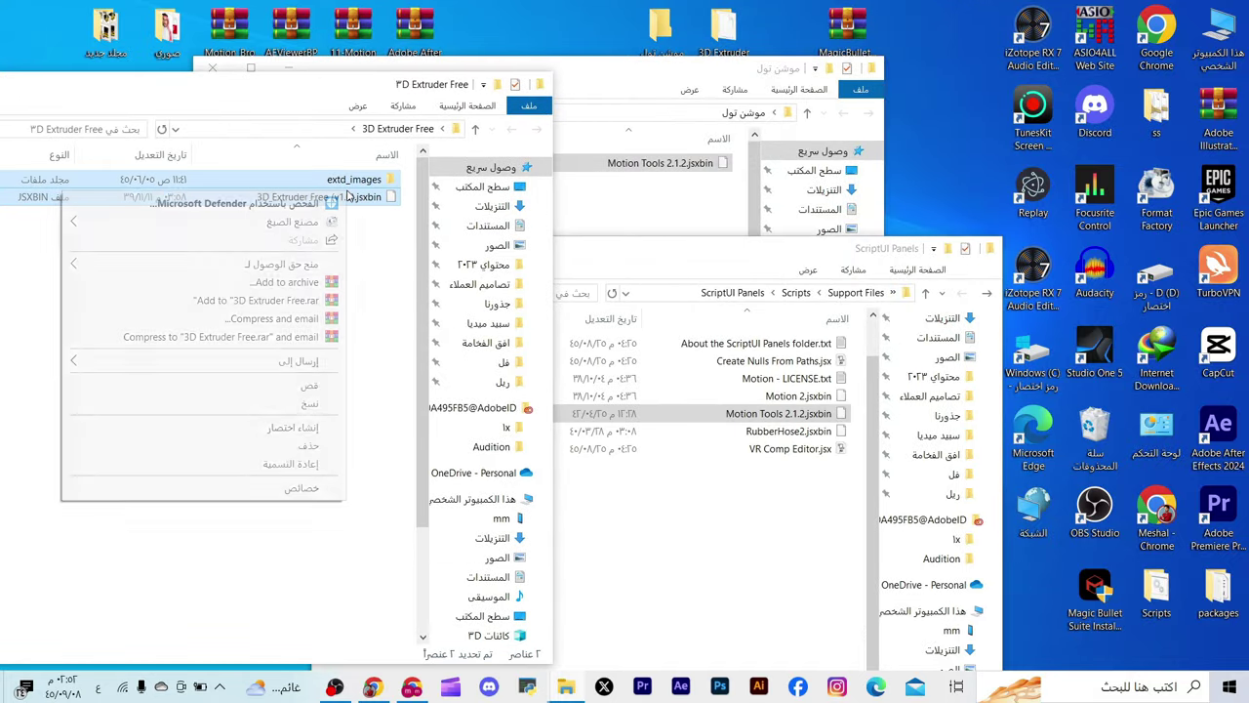
{"action": "left_click", "coordinate": [316, 403]}
{"action": "left_click", "coordinate": [791, 613]}
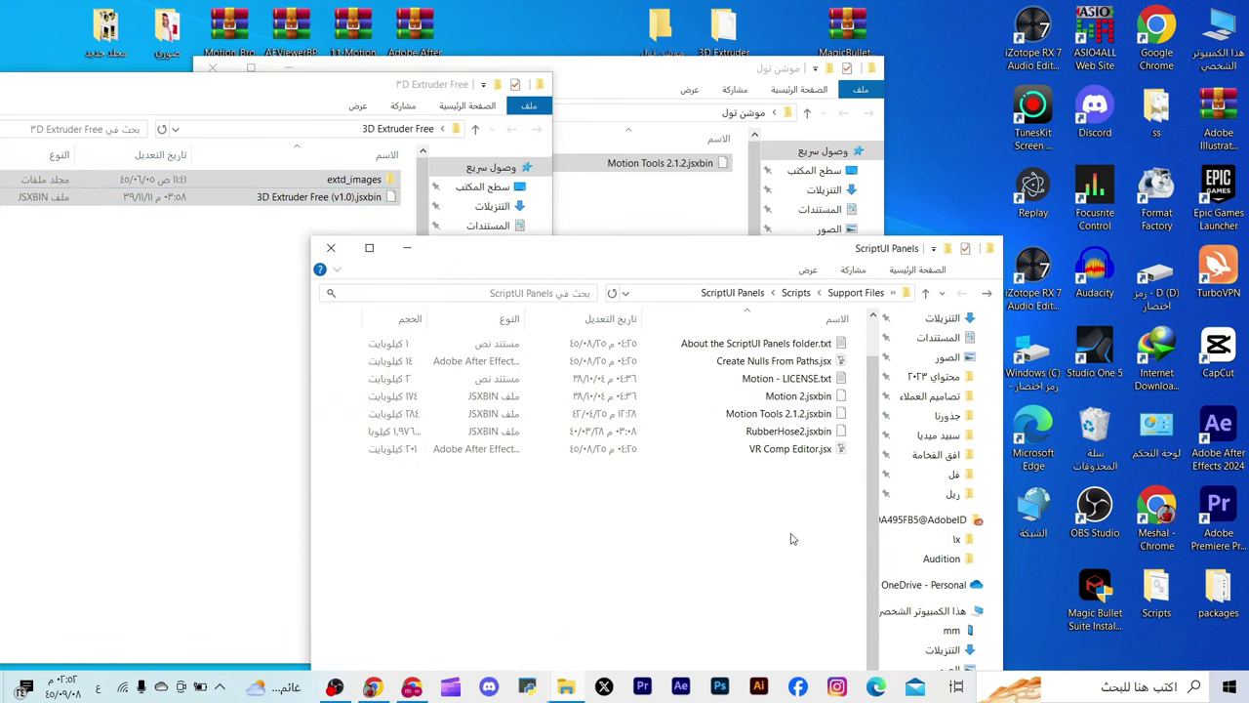
{"action": "right_click", "coordinate": [790, 532]}
{"action": "left_click", "coordinate": [769, 439]}
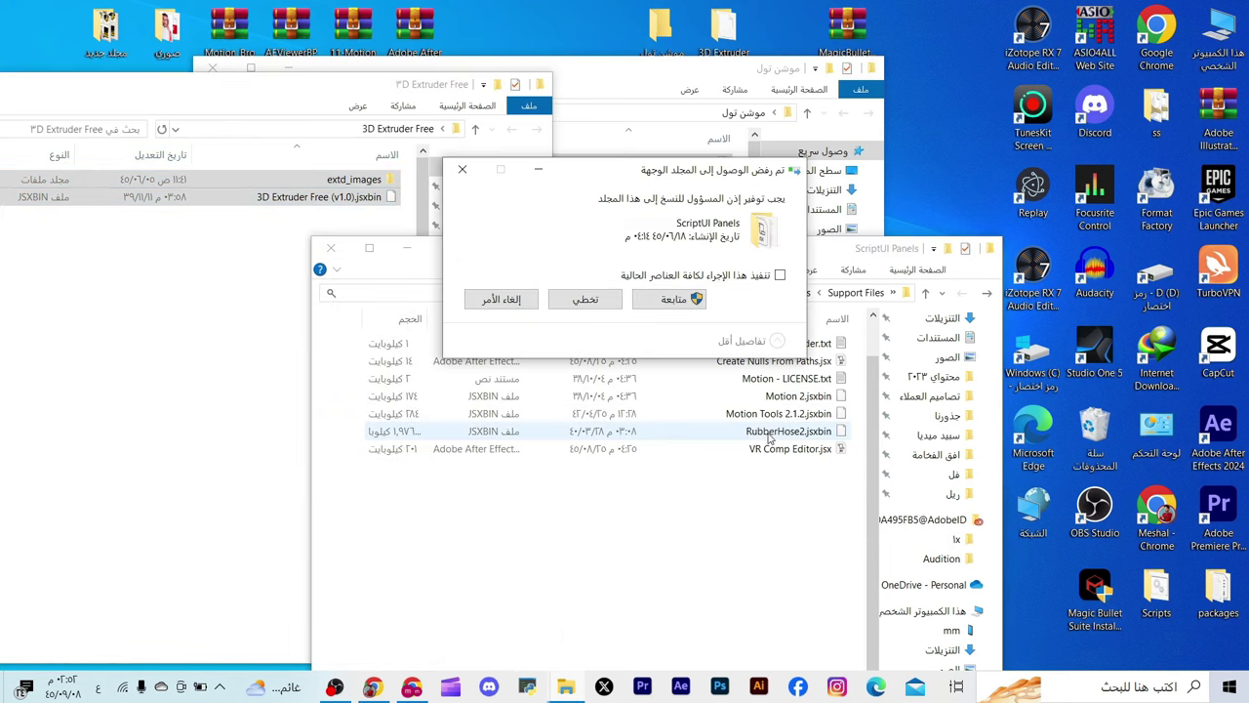
{"action": "left_click", "coordinate": [672, 300]}
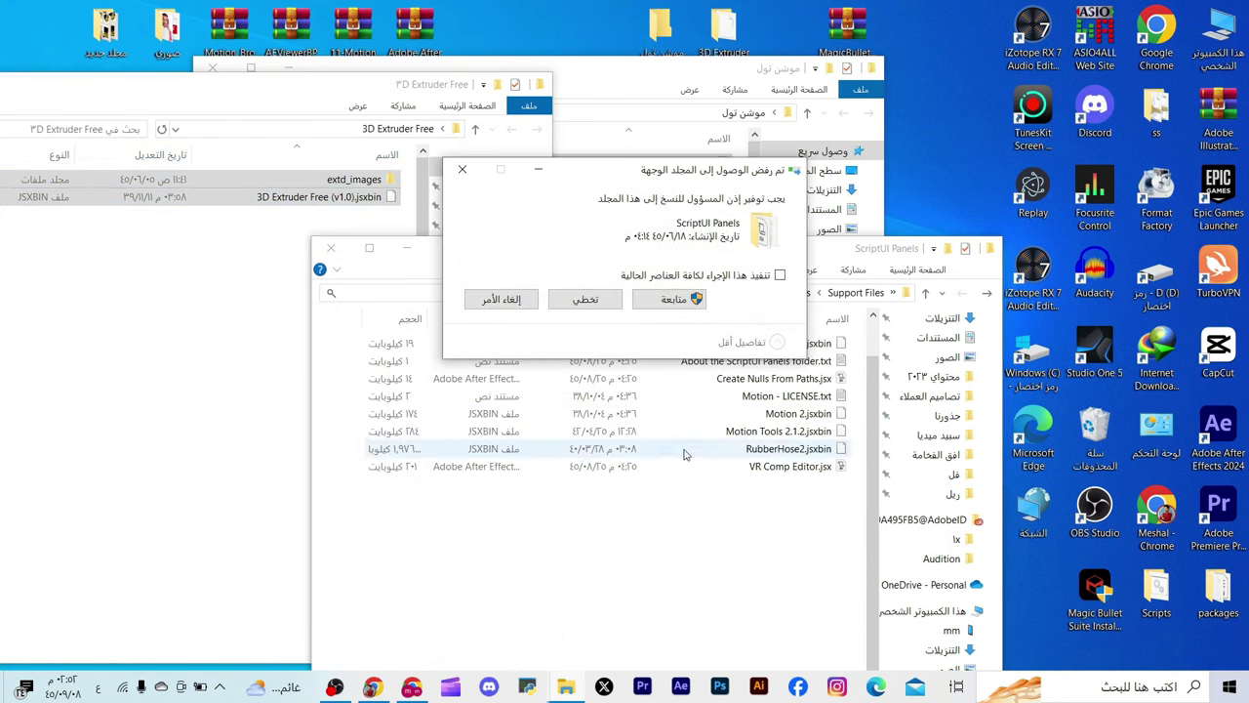
{"action": "left_click", "coordinate": [669, 299]}
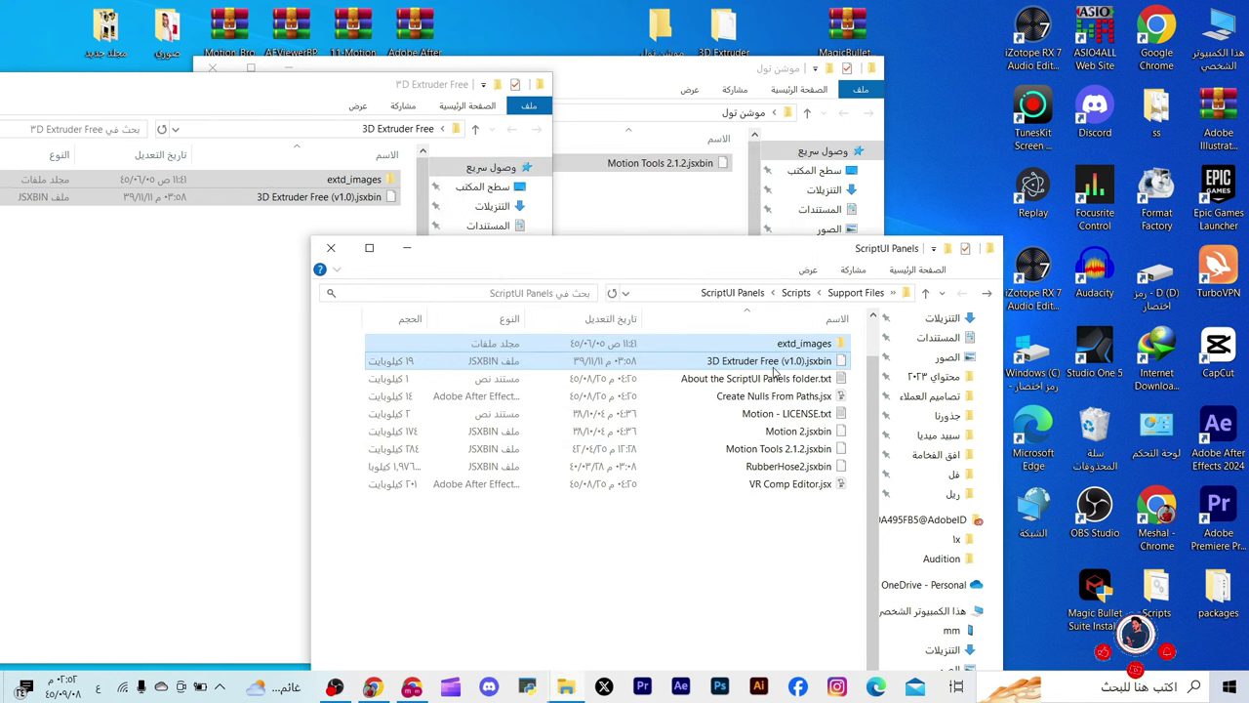
Close the ScriptUI Panels, 3D Extruder Free and موشن تول folder windows and refresh the desktop
{"action": "left_click", "coordinate": [330, 247]}
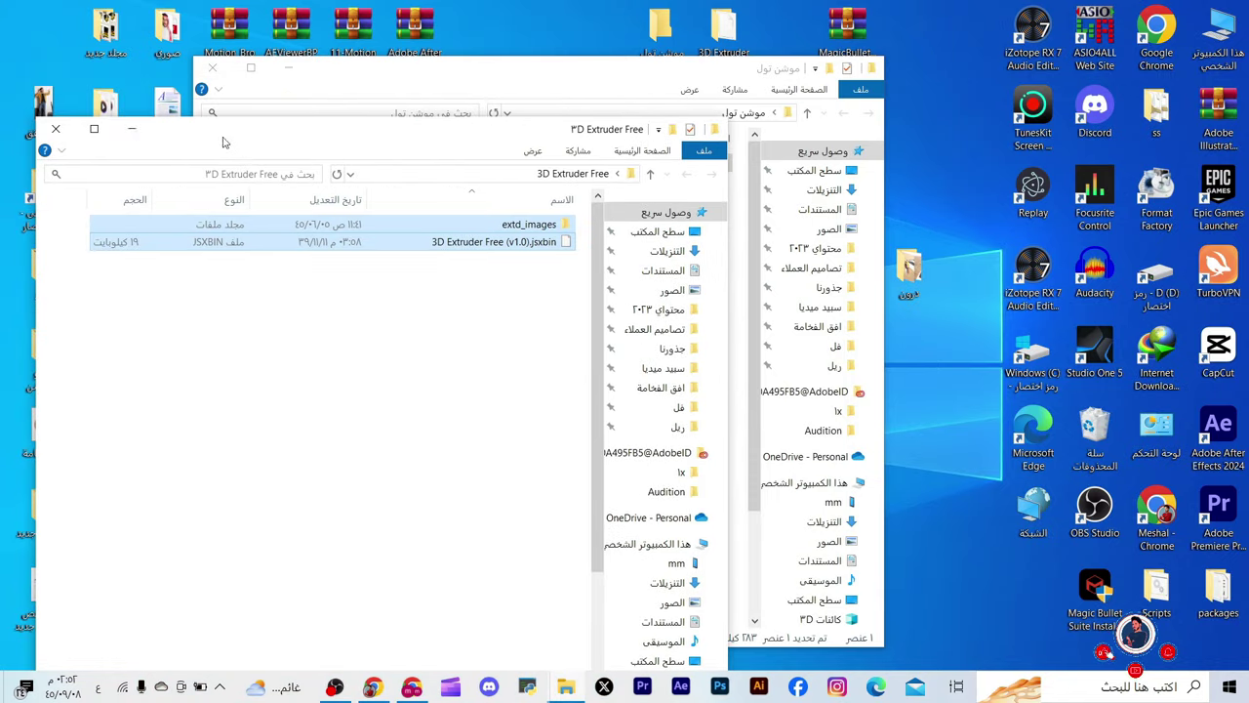
{"action": "left_click", "coordinate": [48, 121]}
{"action": "left_click", "coordinate": [213, 68]}
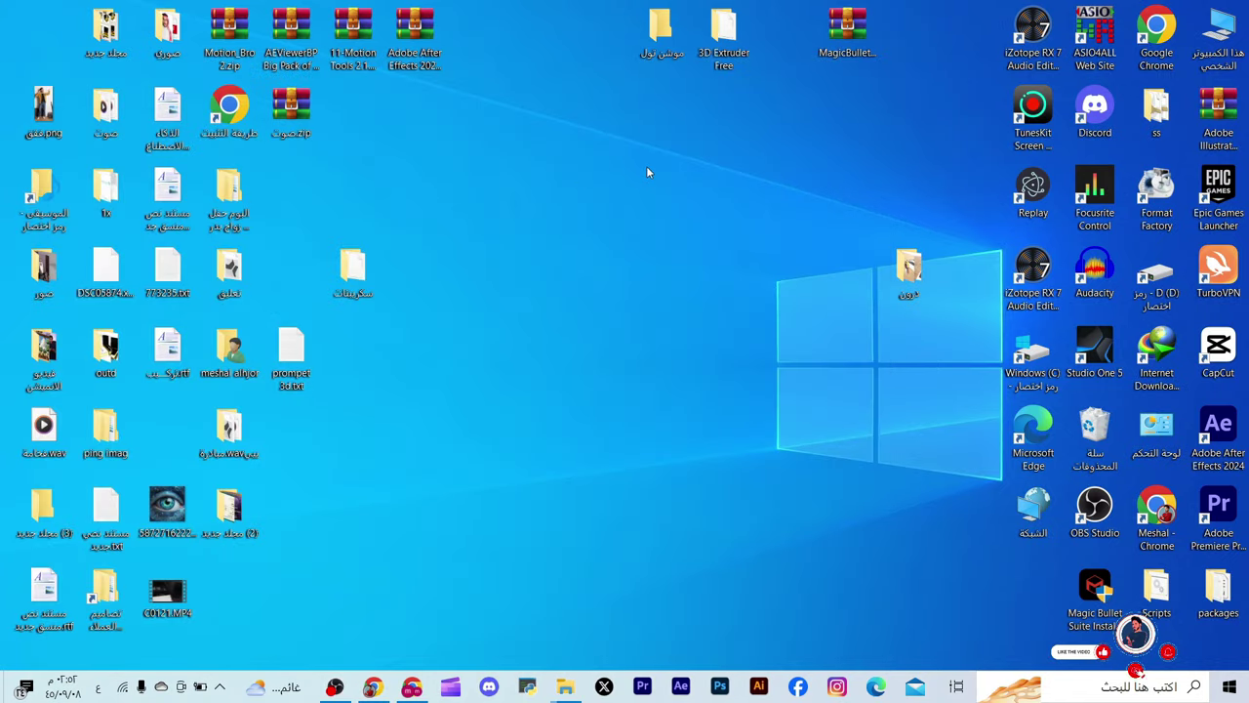
{"action": "right_click", "coordinate": [647, 164]}
{"action": "left_click", "coordinate": [634, 215]}
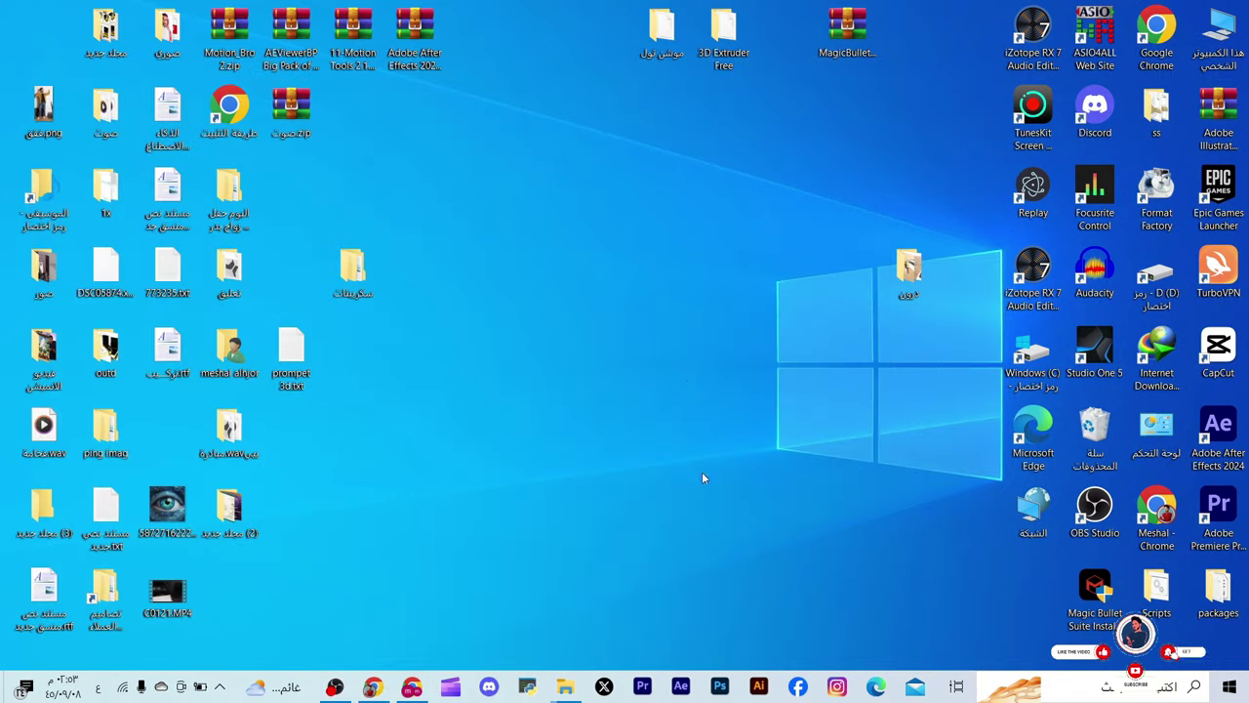
Launch Adobe After Effects 2024 and close its Home screen to reach the empty workspace
{"action": "left_click", "coordinate": [681, 687]}
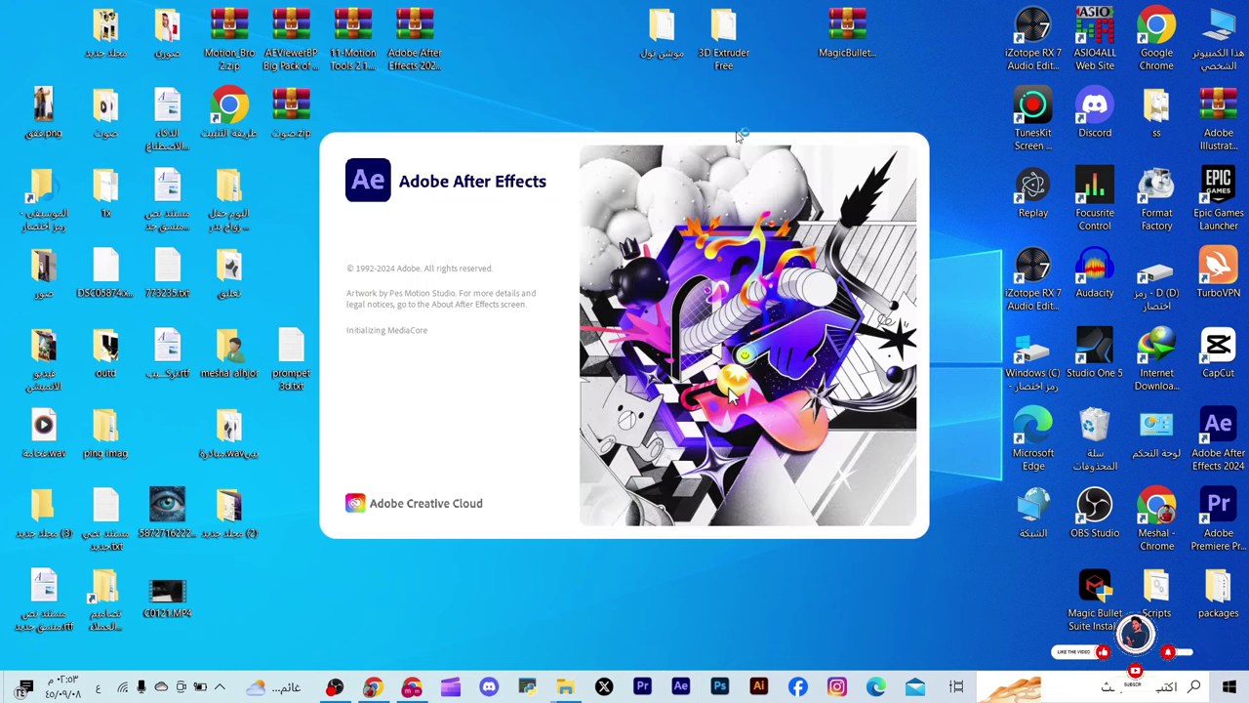
{"action": "right_click", "coordinate": [772, 109]}
{"action": "left_click", "coordinate": [752, 158]}
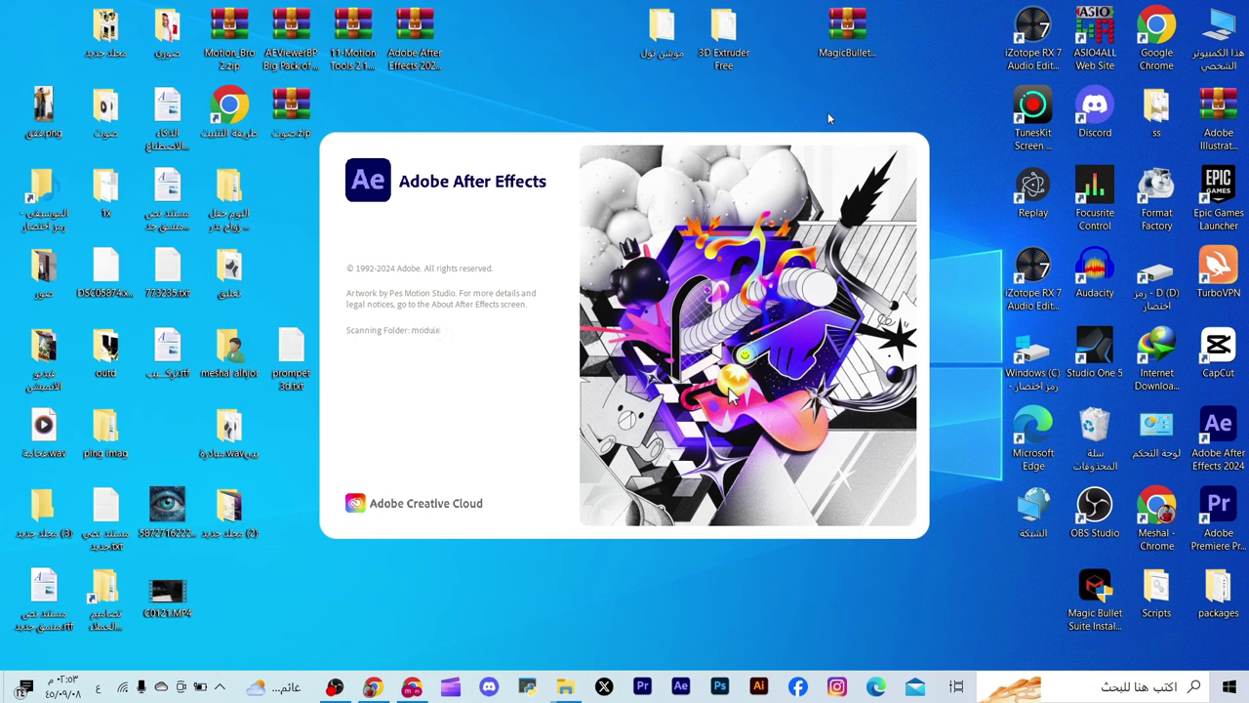
{"action": "right_click", "coordinate": [833, 107]}
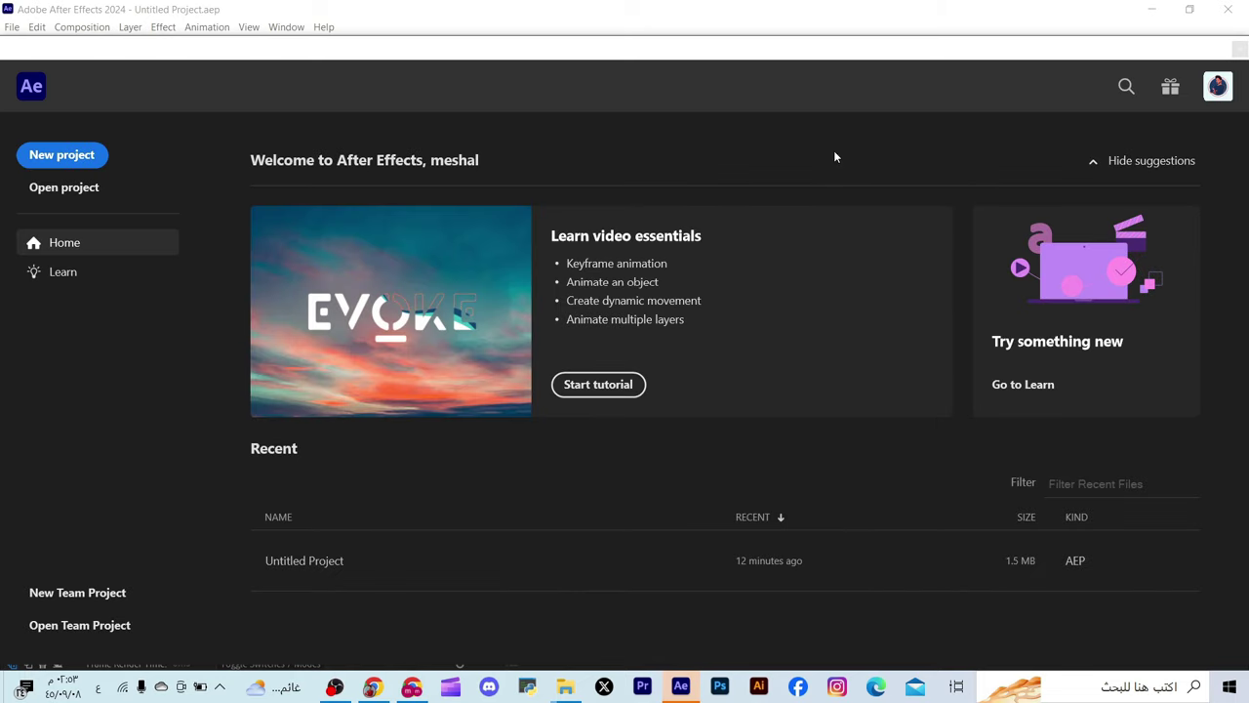
{"action": "left_click", "coordinate": [1238, 50]}
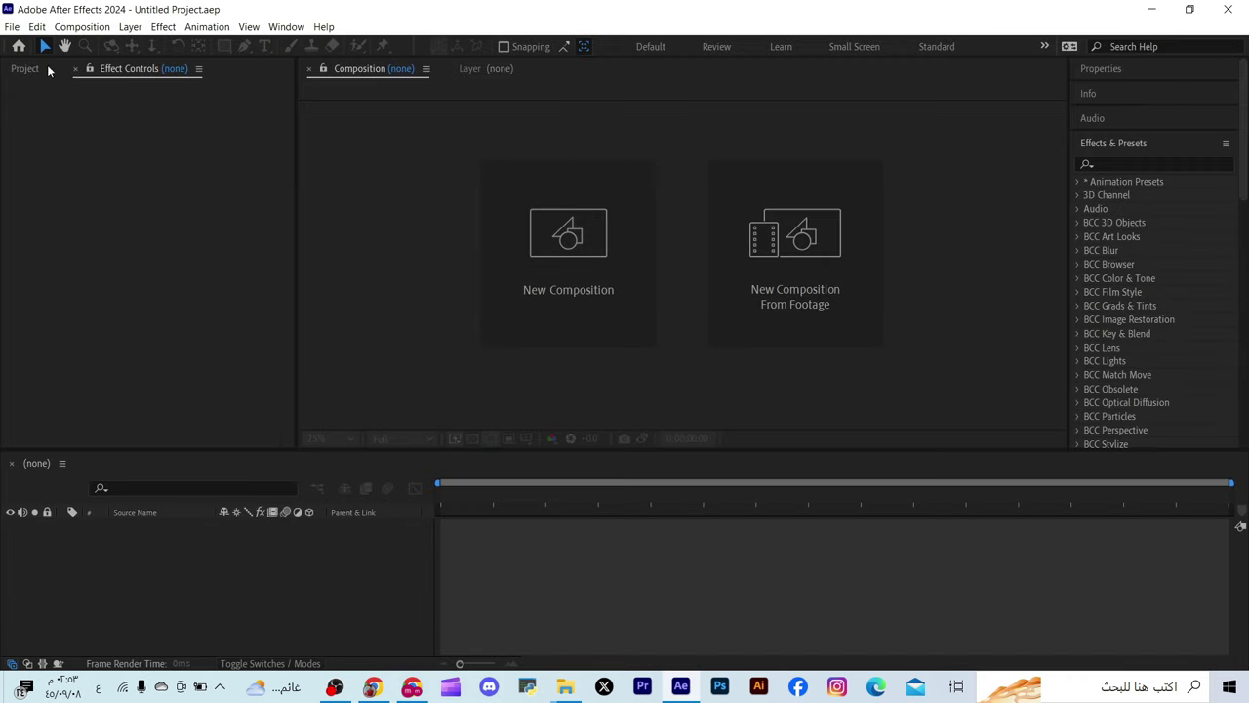
Enable Allow Scripts to Write Files and Access Network in the Scripting & Expressions preferences and accept the settings
{"action": "left_click", "coordinate": [36, 26]}
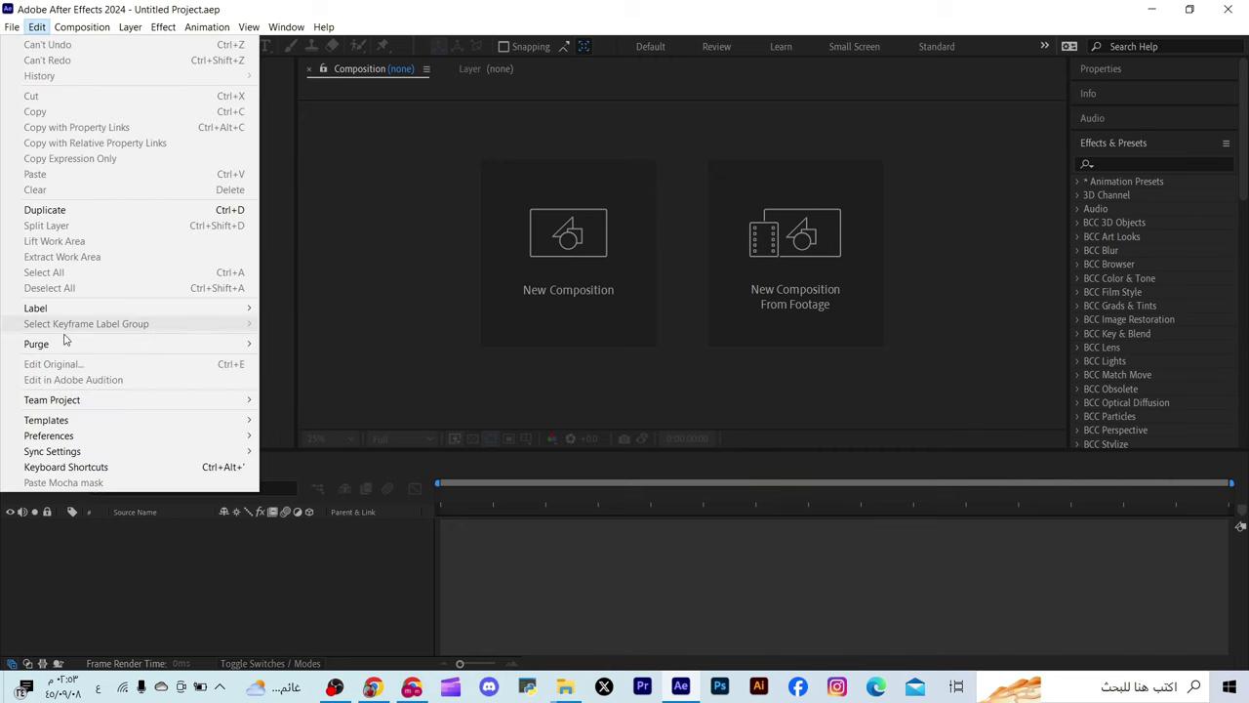
{"action": "mouse_move", "coordinate": [70, 435]}
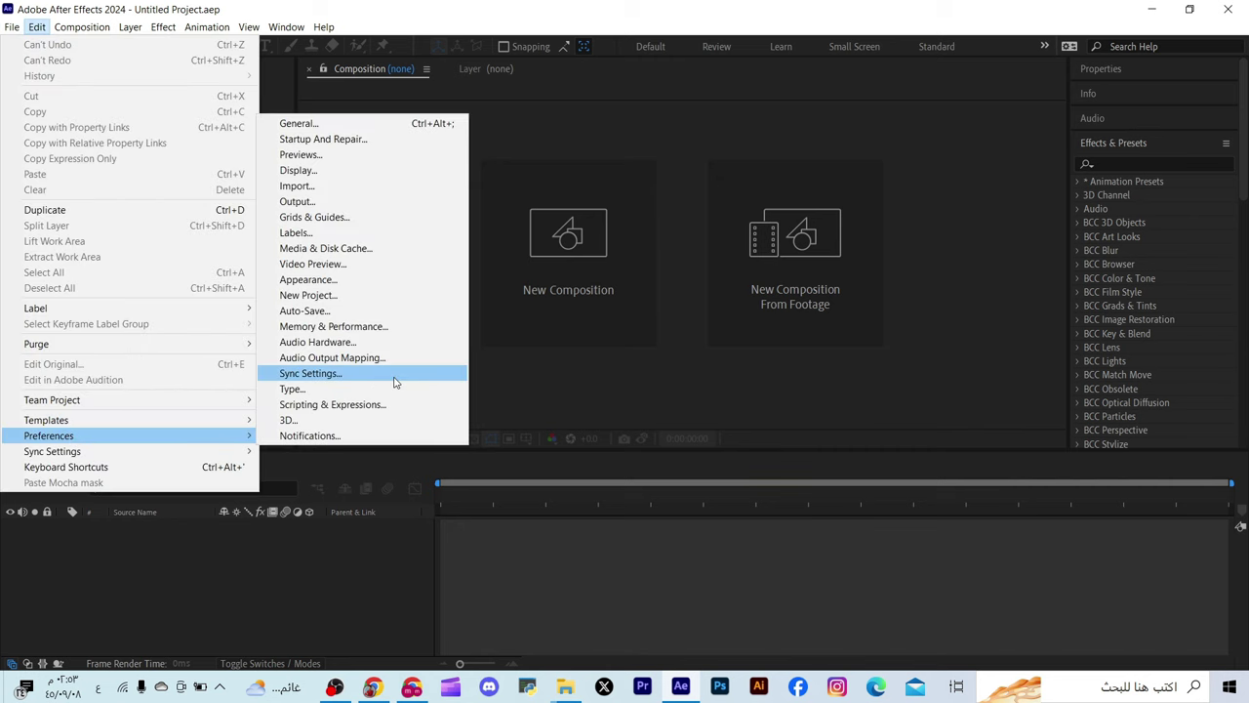
{"action": "left_click", "coordinate": [336, 408]}
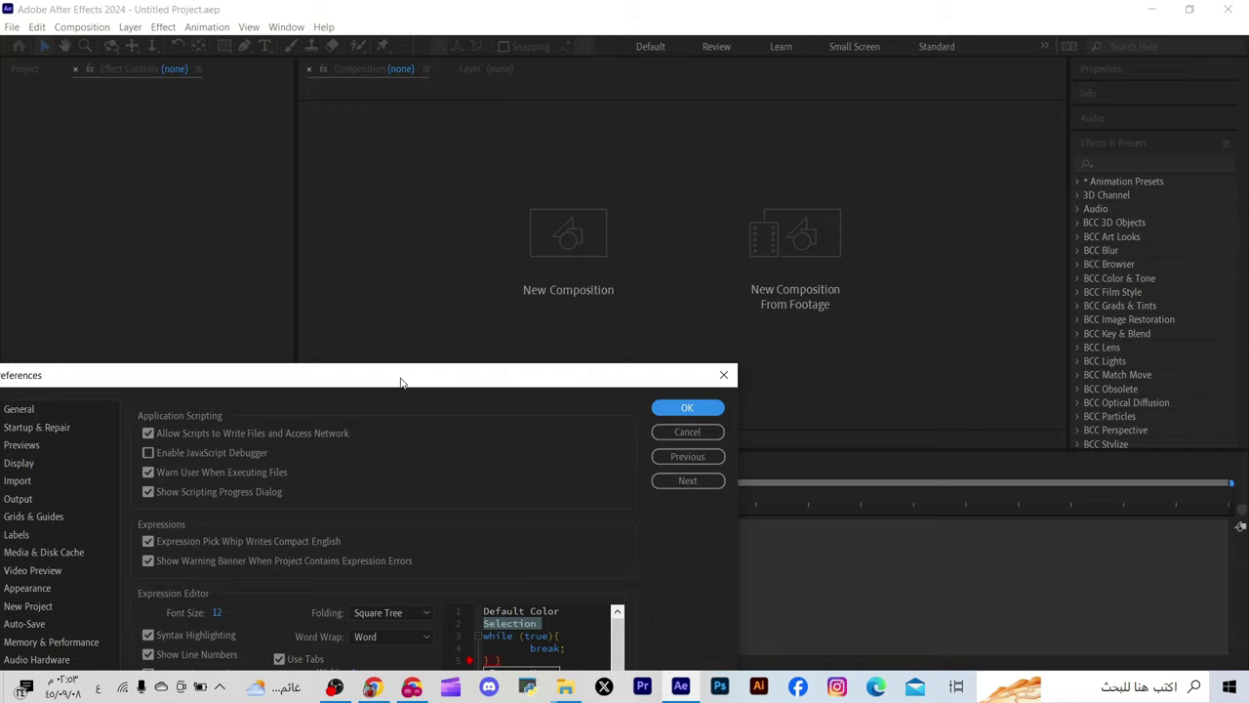
{"action": "left_click_drag", "start_coordinate": [400, 382], "coordinate": [616, 102]}
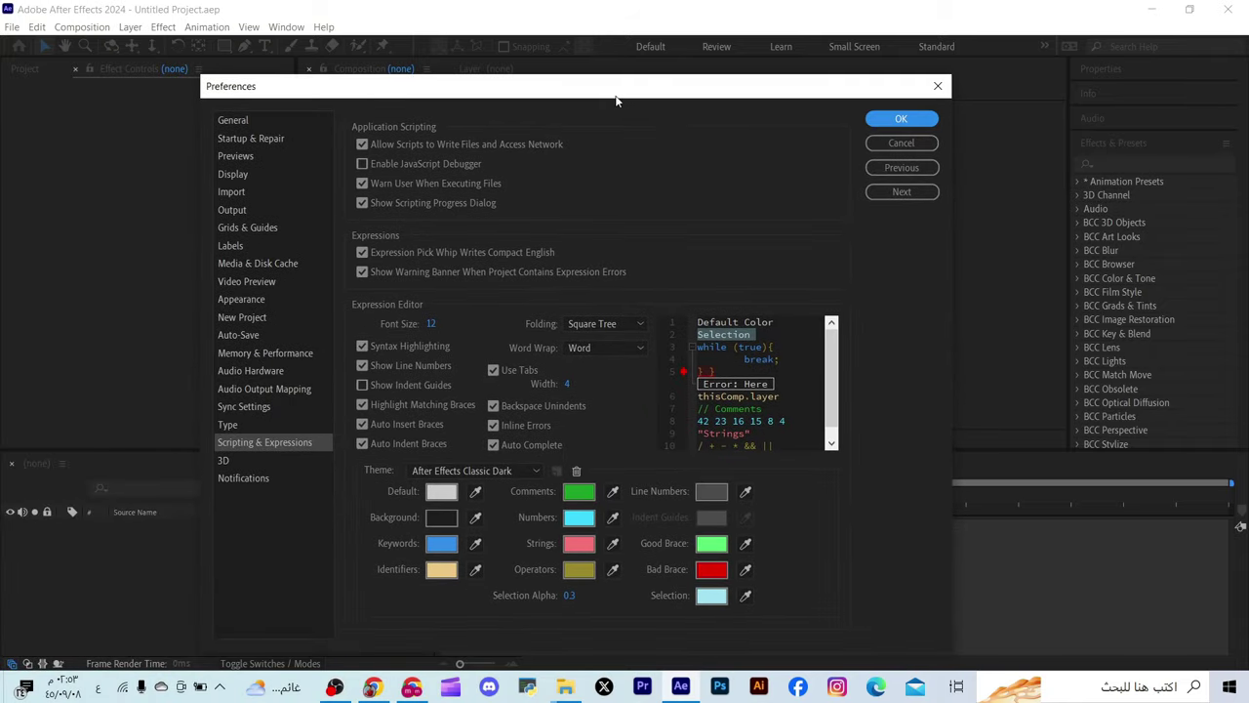
{"action": "left_click", "coordinate": [362, 146]}
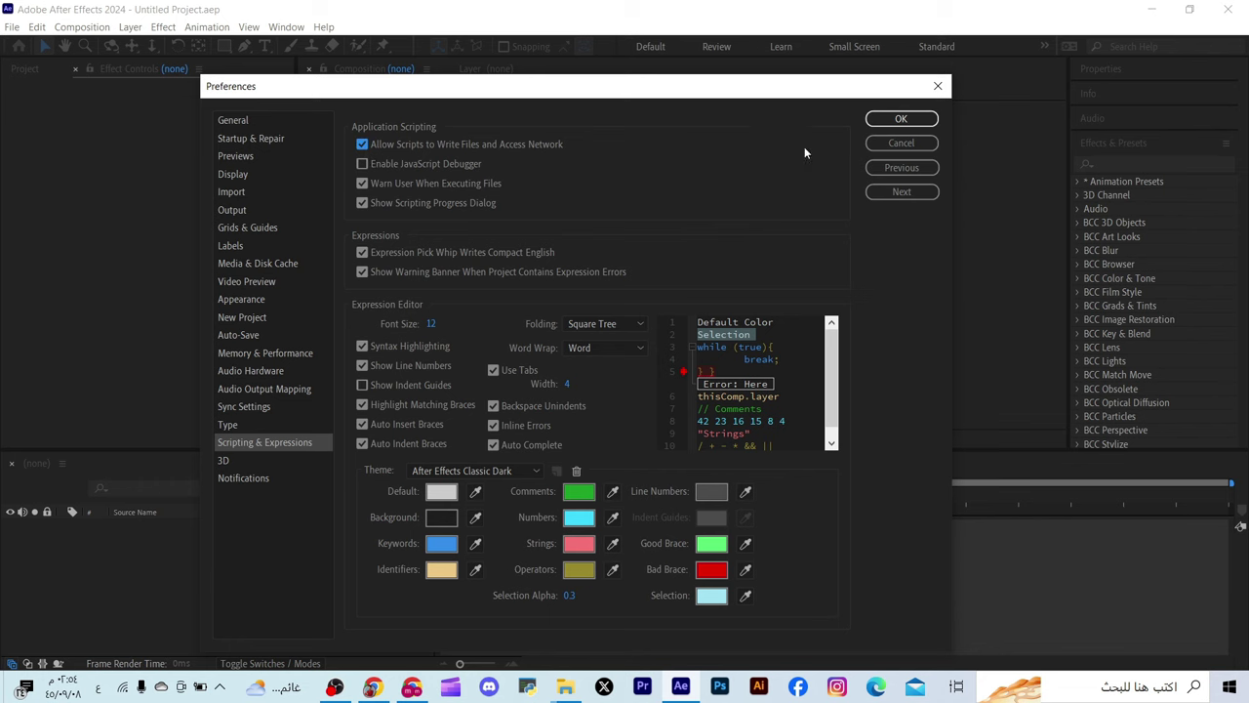
{"action": "left_click", "coordinate": [892, 121]}
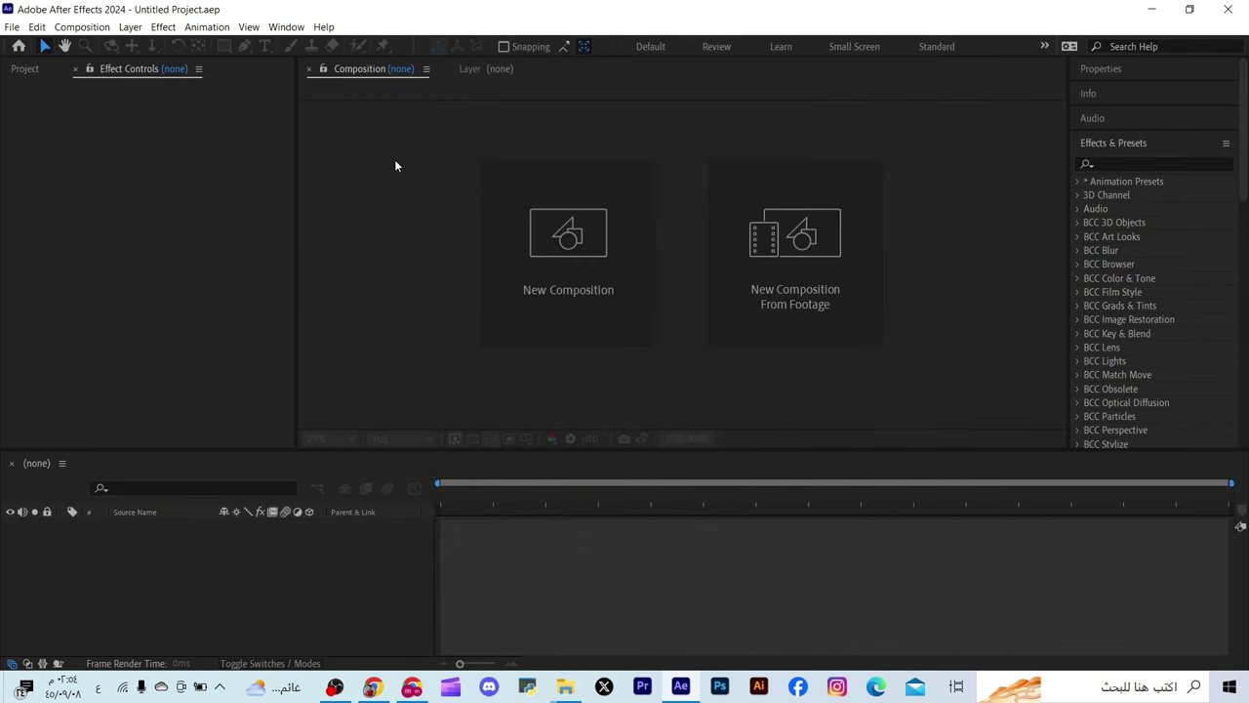
Dismiss the new composition settings, then open the 3D Extruder Free (v1.0).jsxbin script panel and narrow its floating window
{"action": "left_click", "coordinate": [590, 257]}
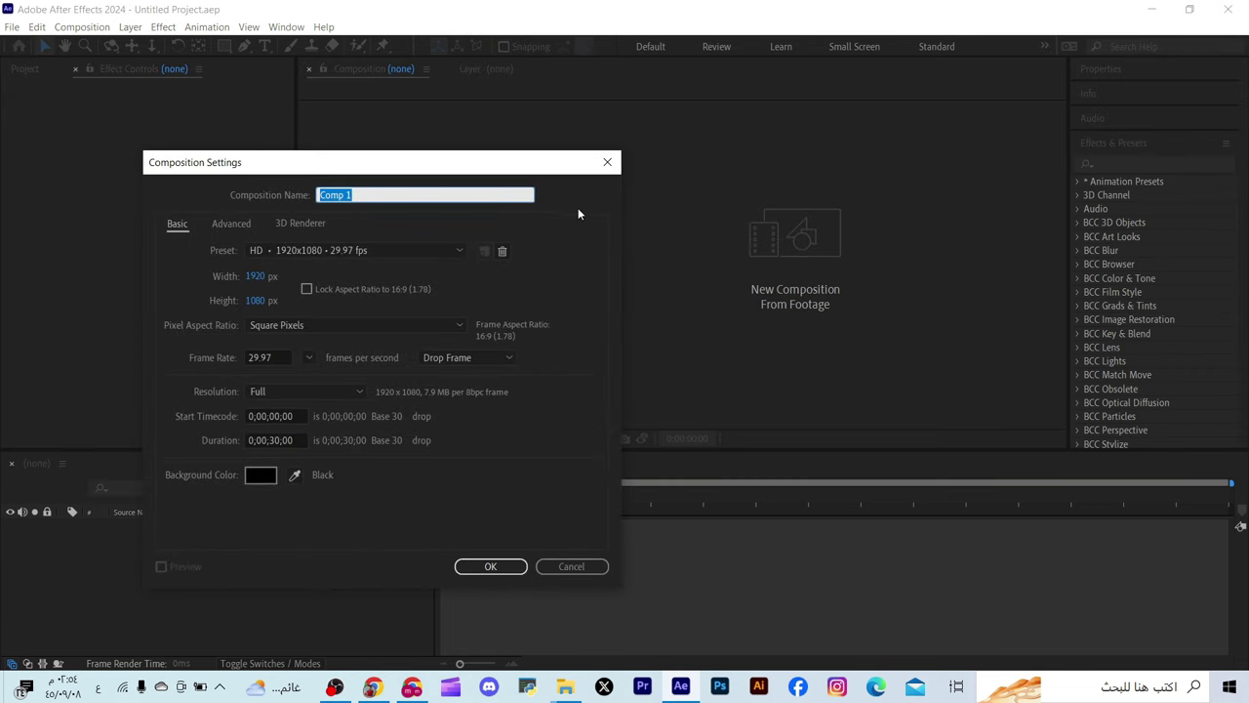
{"action": "left_click", "coordinate": [611, 171]}
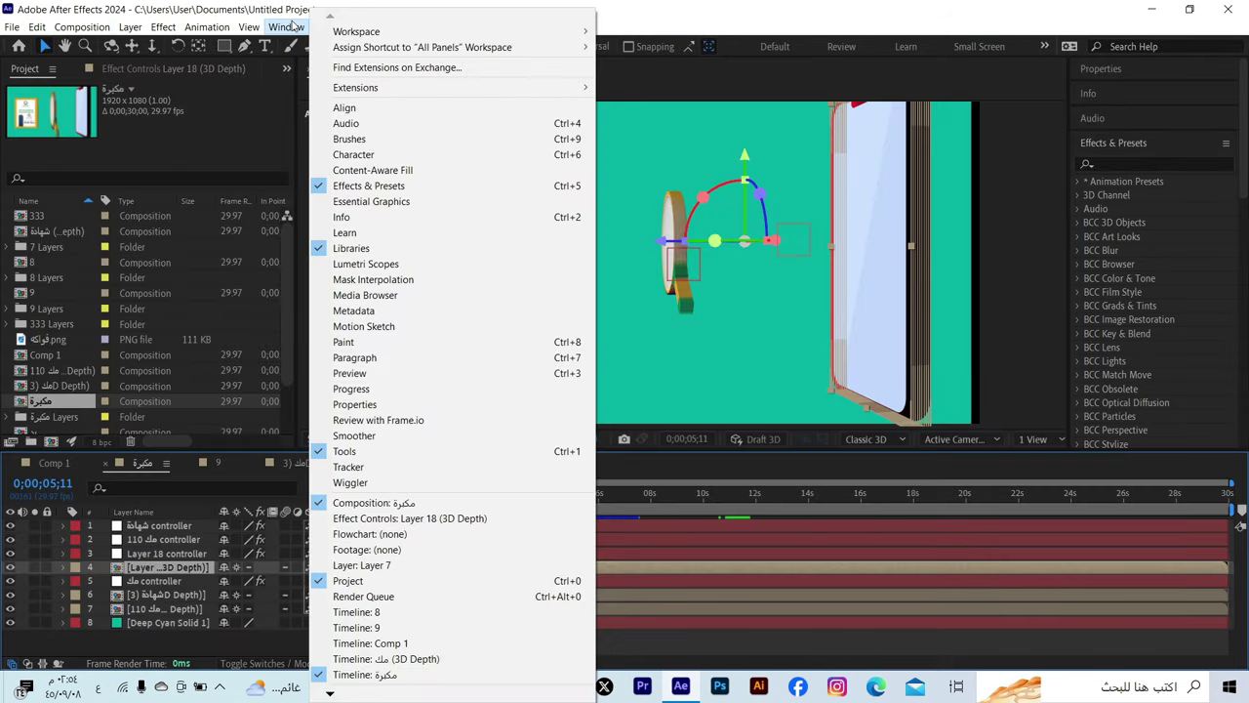
{"action": "left_click", "coordinate": [289, 27]}
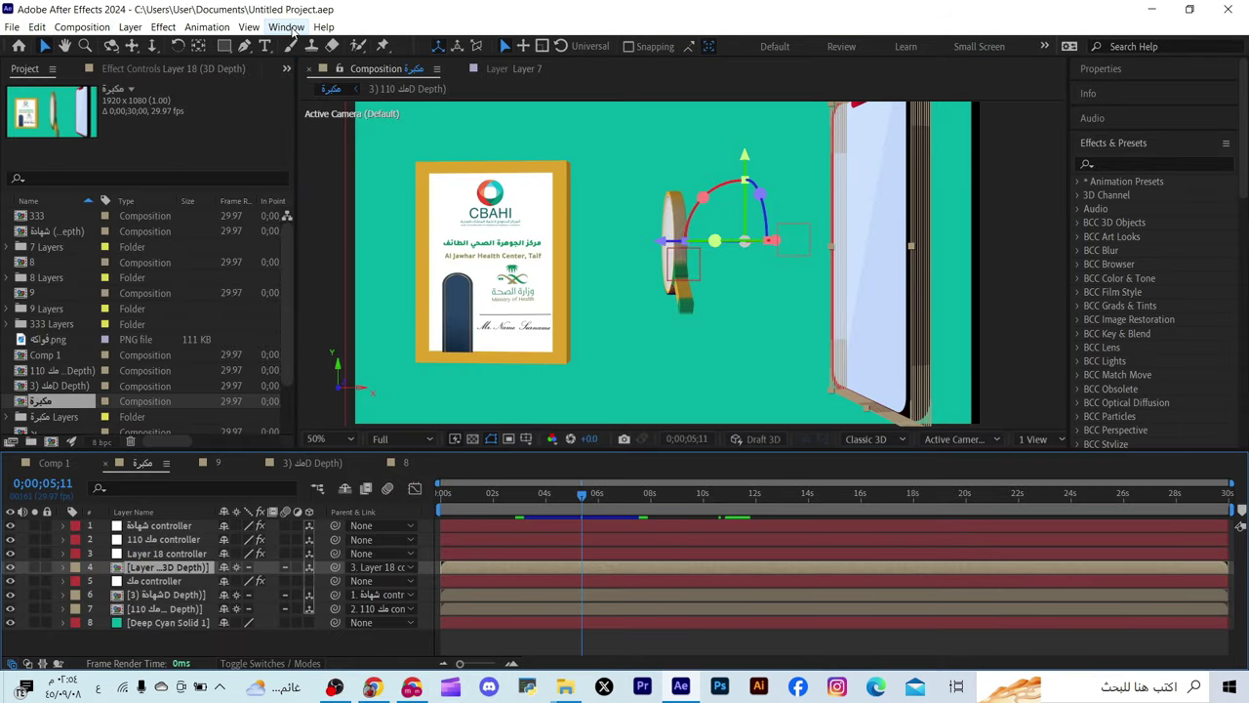
{"action": "left_click", "coordinate": [289, 27]}
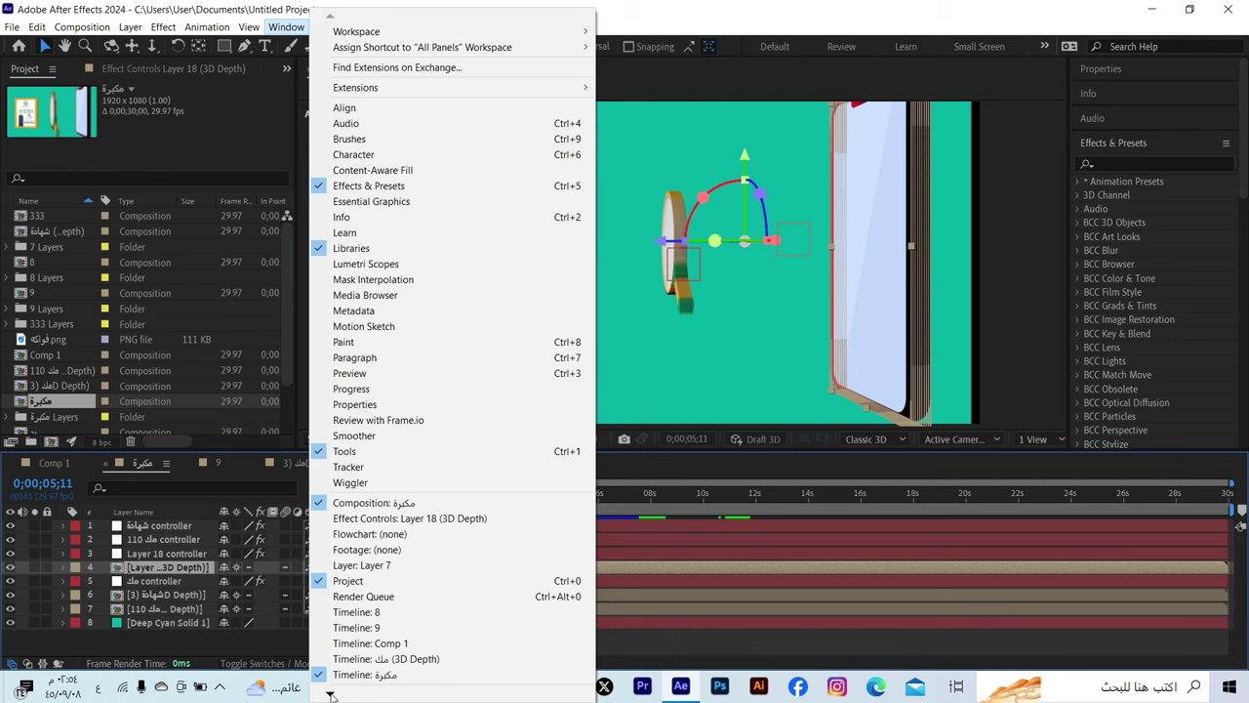
{"action": "mouse_move", "coordinate": [330, 695]}
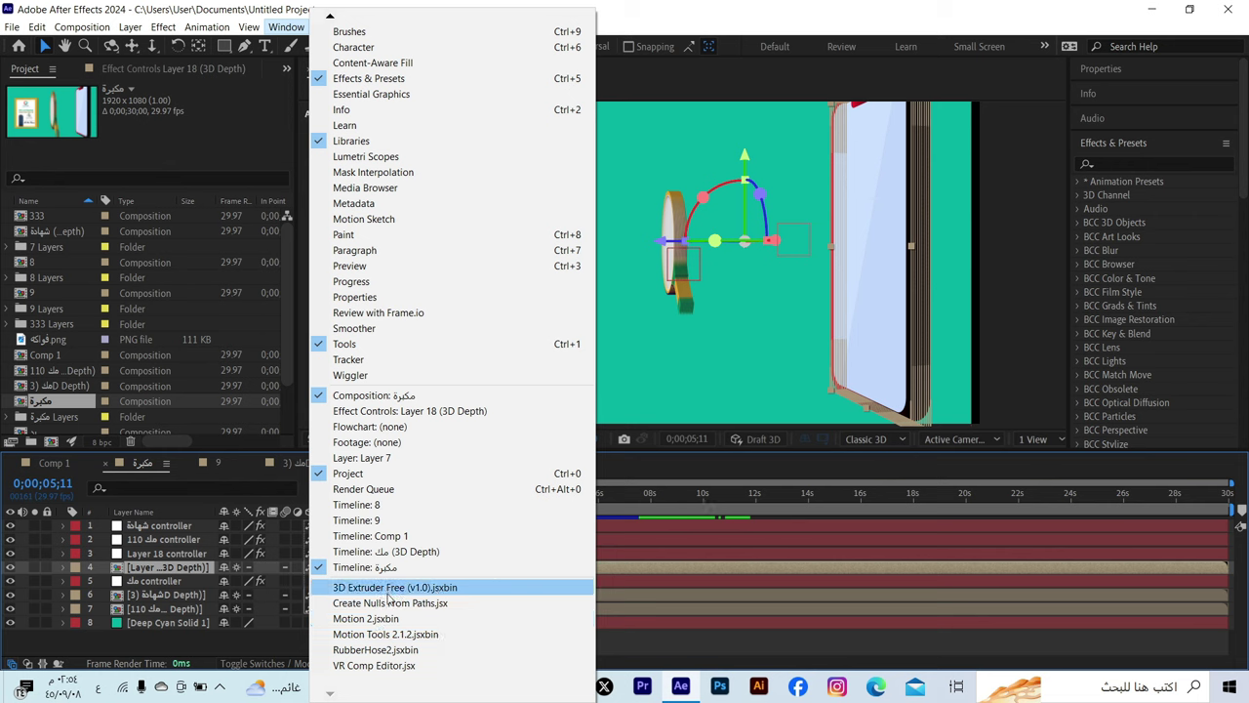
{"action": "left_click", "coordinate": [388, 590]}
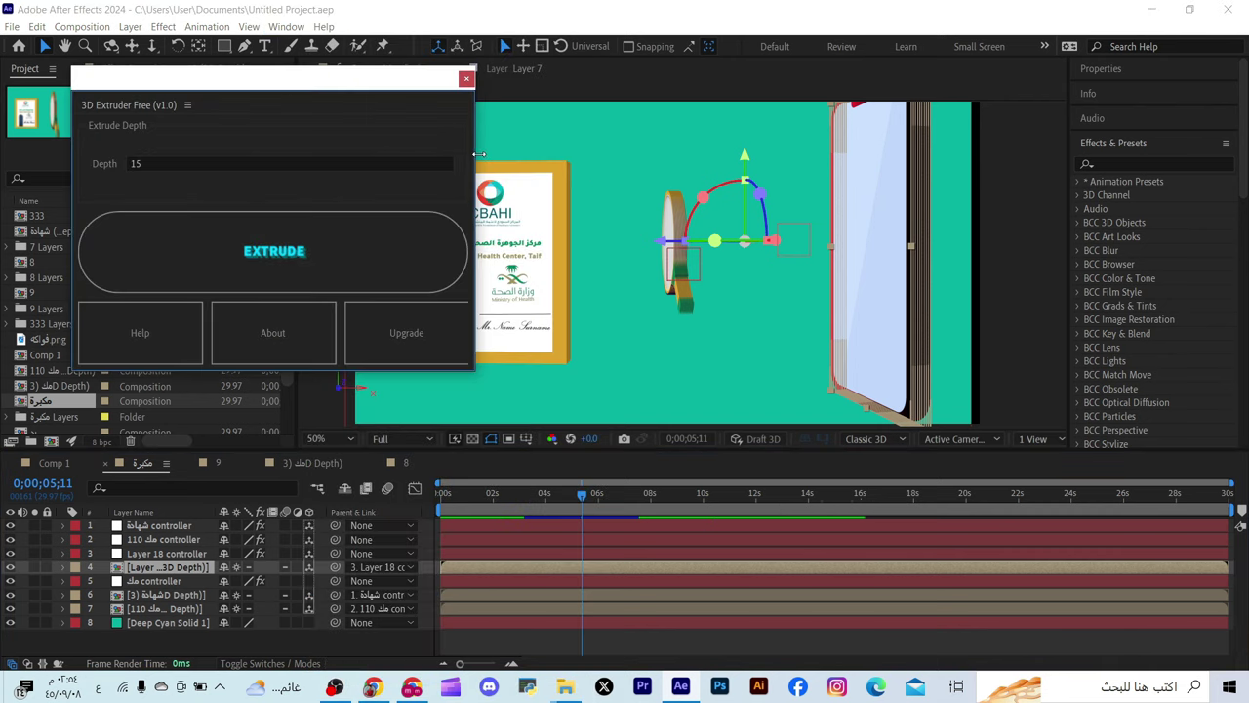
{"action": "left_click_drag", "start_coordinate": [478, 162], "coordinate": [279, 180]}
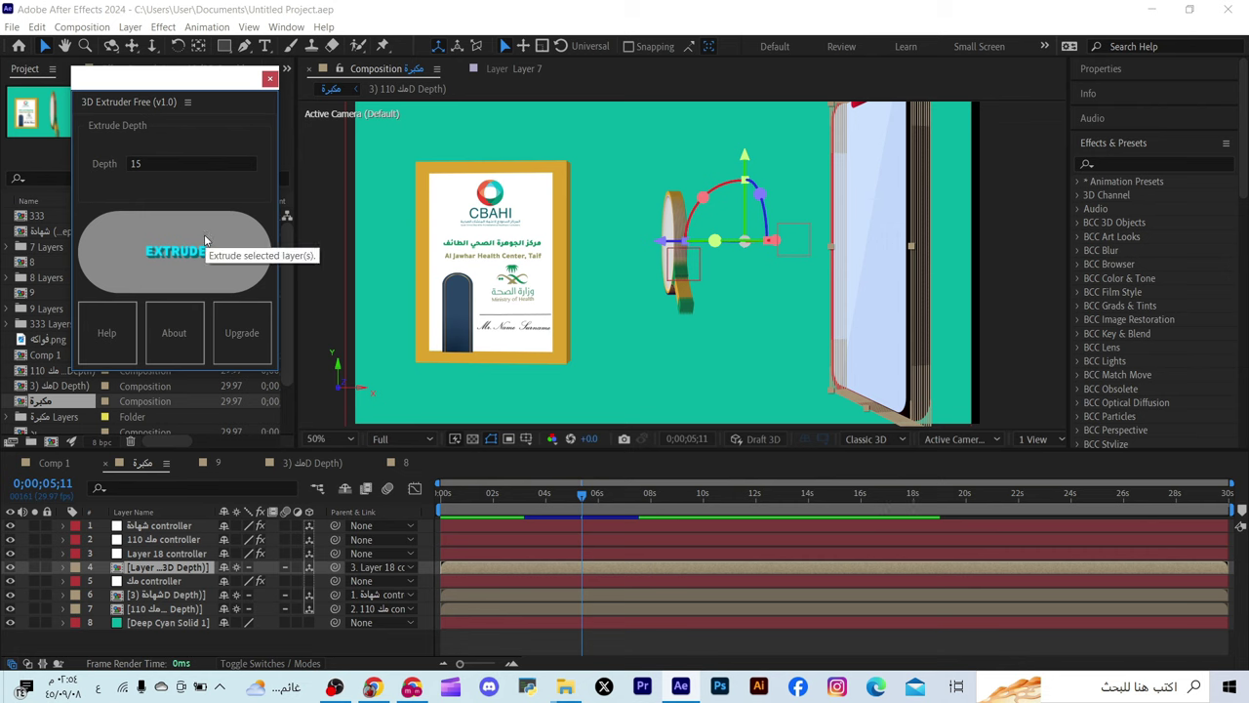
Open the Motion Tools 2.1.2.jsxbin script panel and place its window directly below the 3D Extruder's Extrude control
{"action": "left_click", "coordinate": [286, 27]}
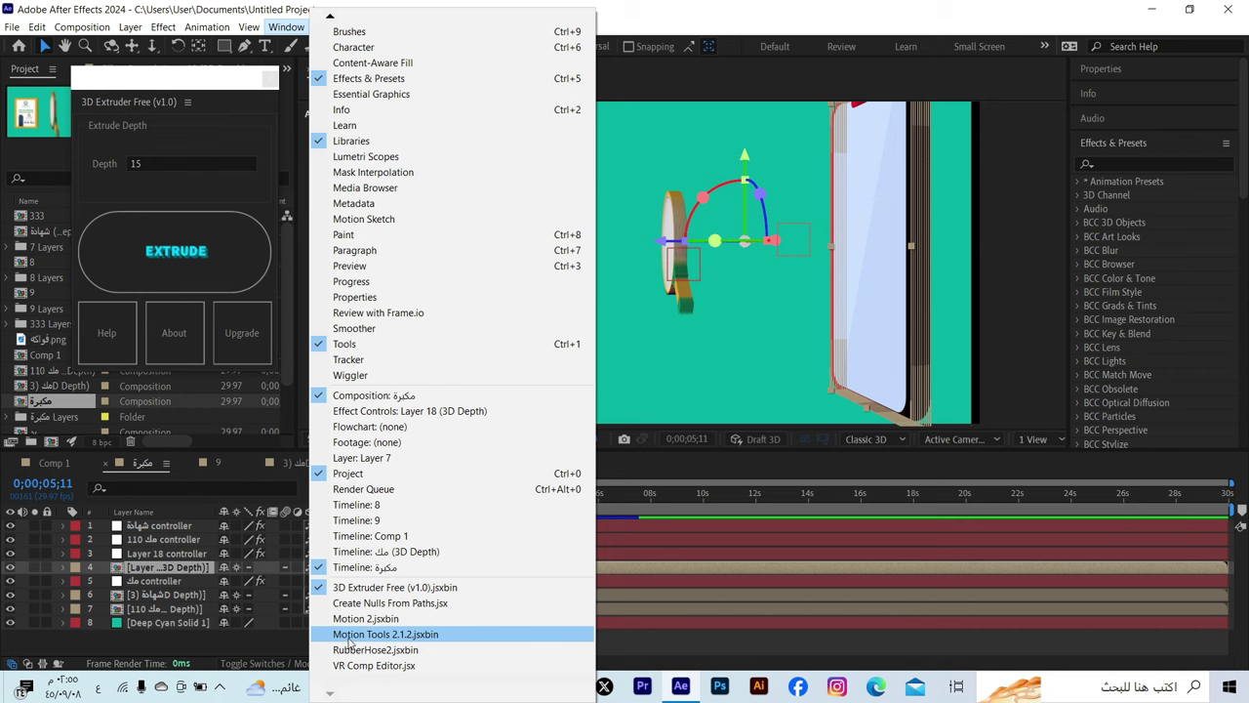
{"action": "left_click", "coordinate": [348, 634]}
{"action": "left_click_drag", "start_coordinate": [344, 144], "coordinate": [278, 293]}
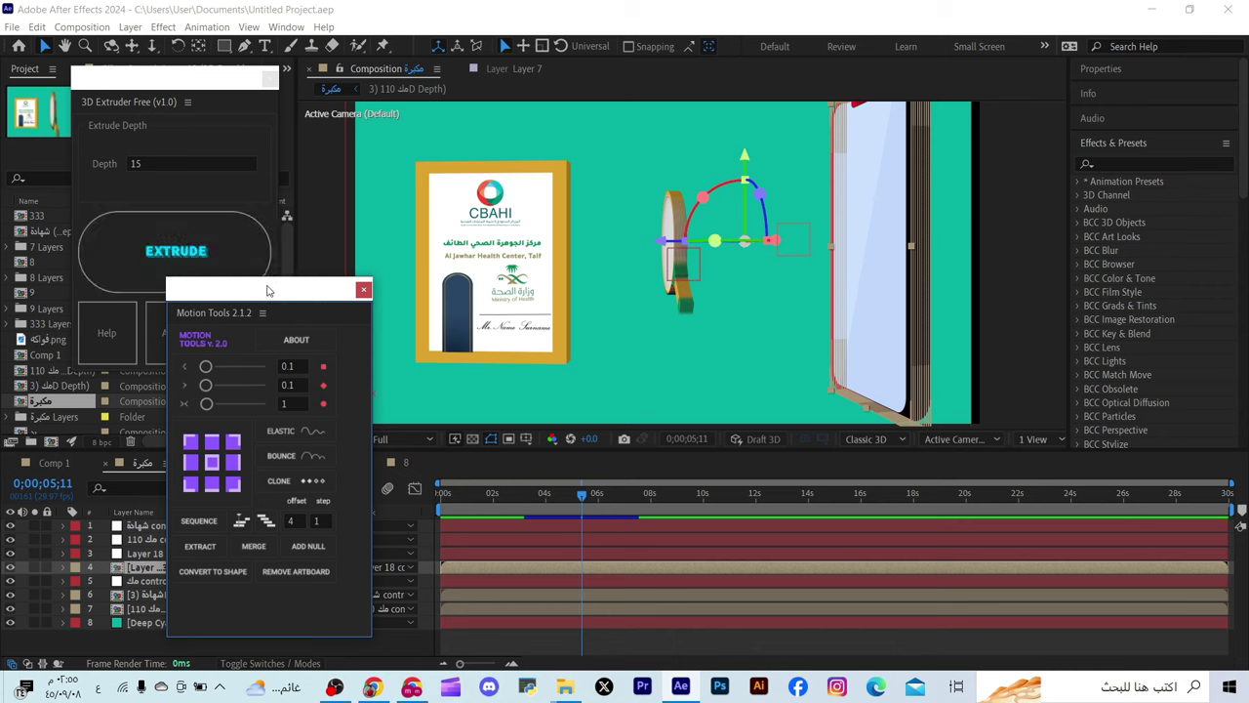
{"action": "left_click_drag", "start_coordinate": [278, 293], "coordinate": [188, 295]}
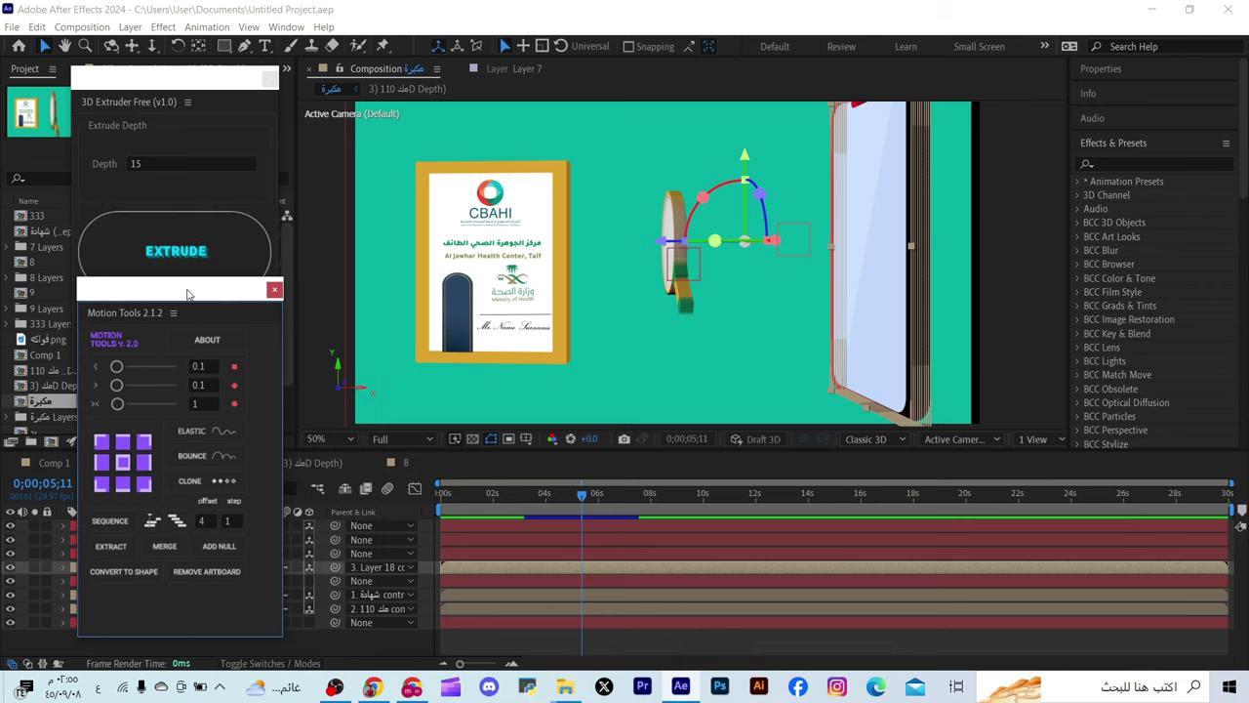